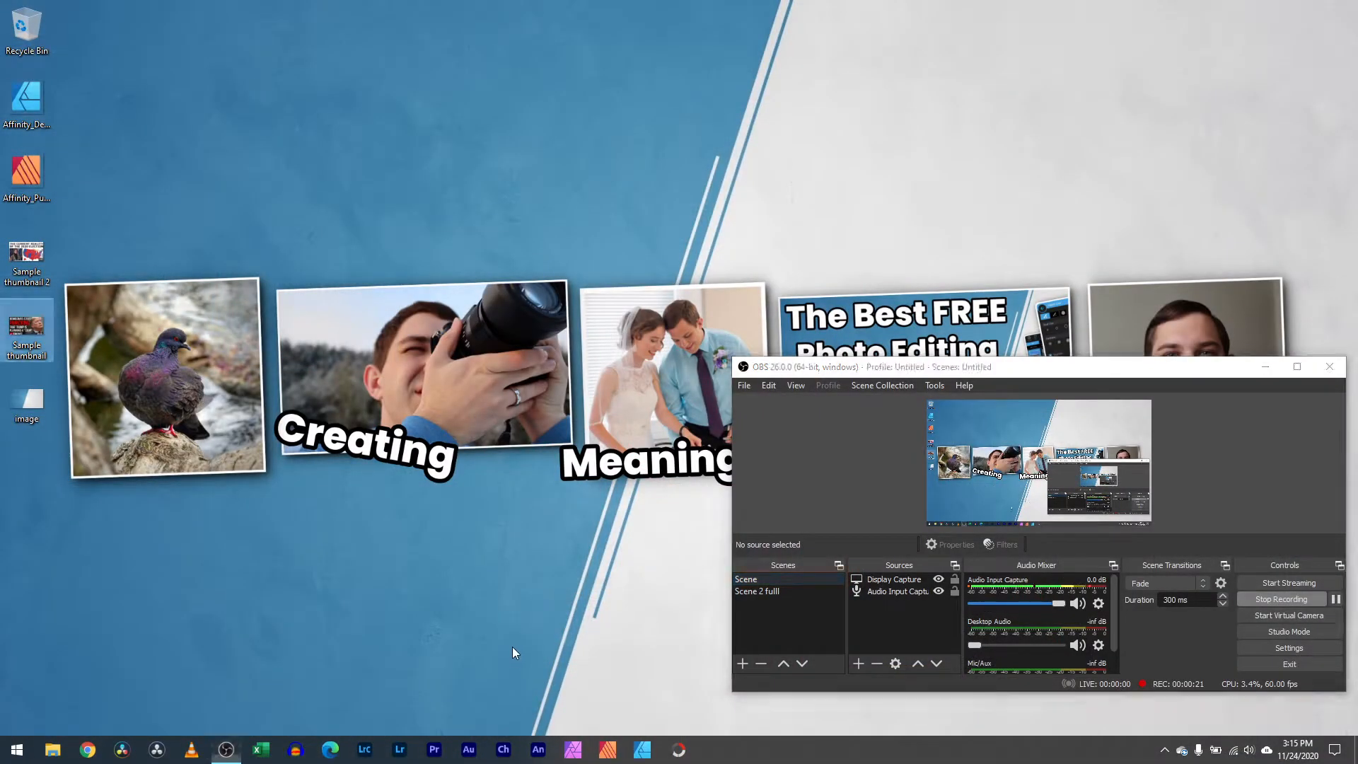
Step: Switch from the recorder to PhotoScape X Pro and shrink the editor to a smaller window
click(1268, 368)
key(alt+Tab)
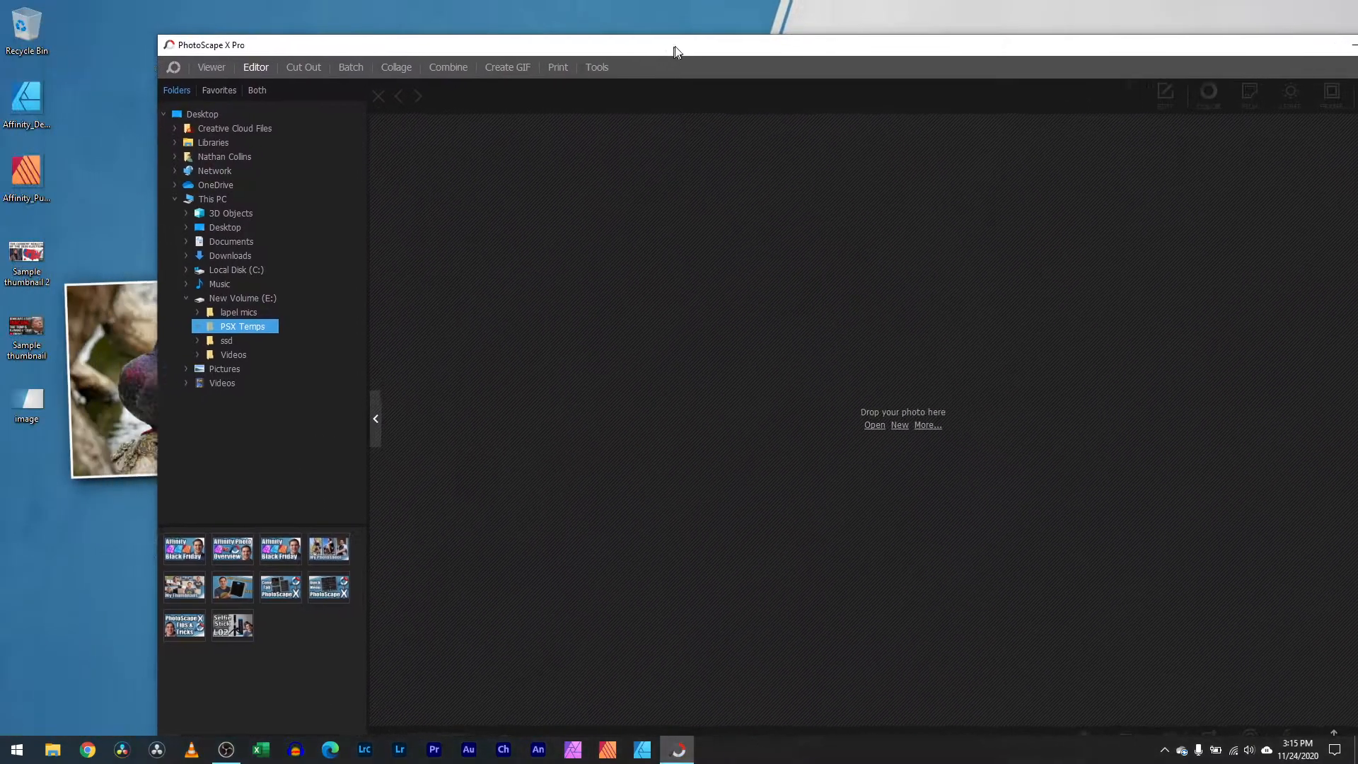
drag(512, 11, 612, 44)
double_click(26, 254)
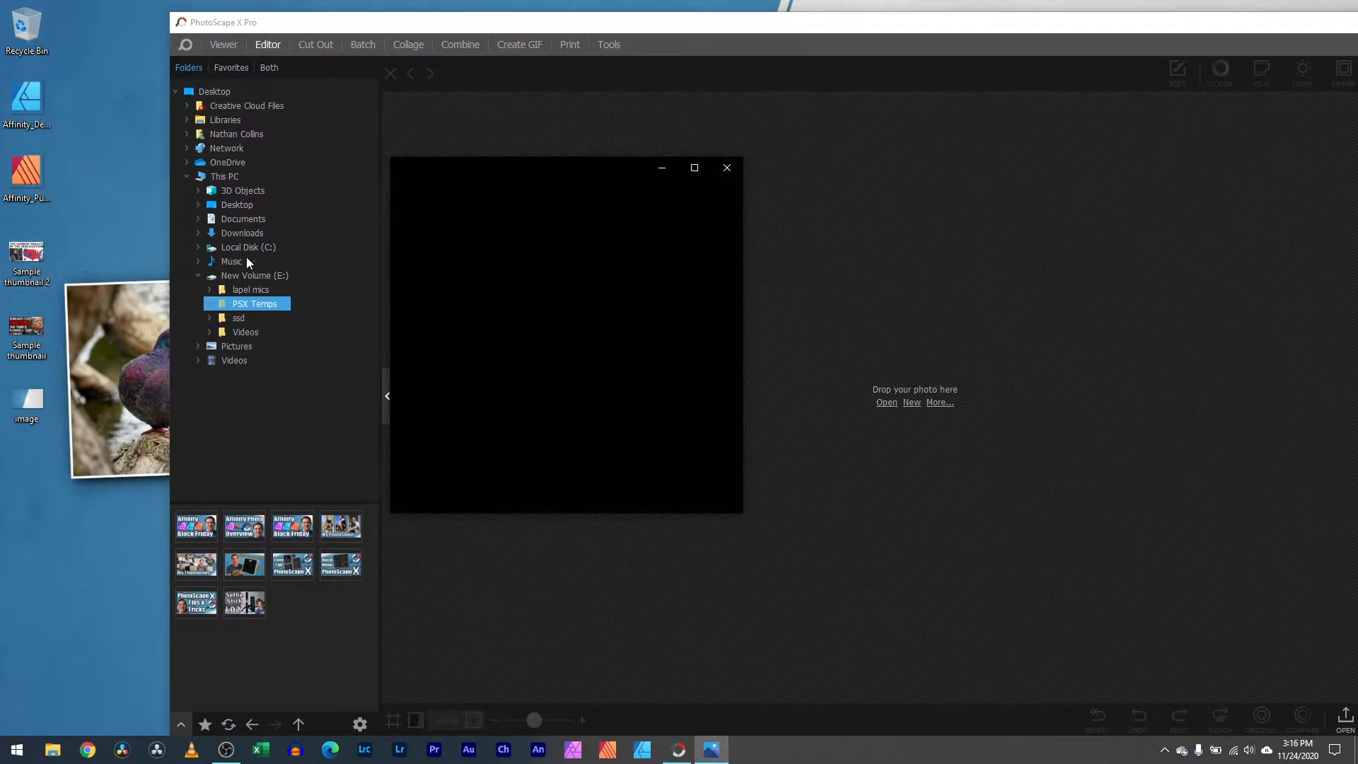
click(691, 167)
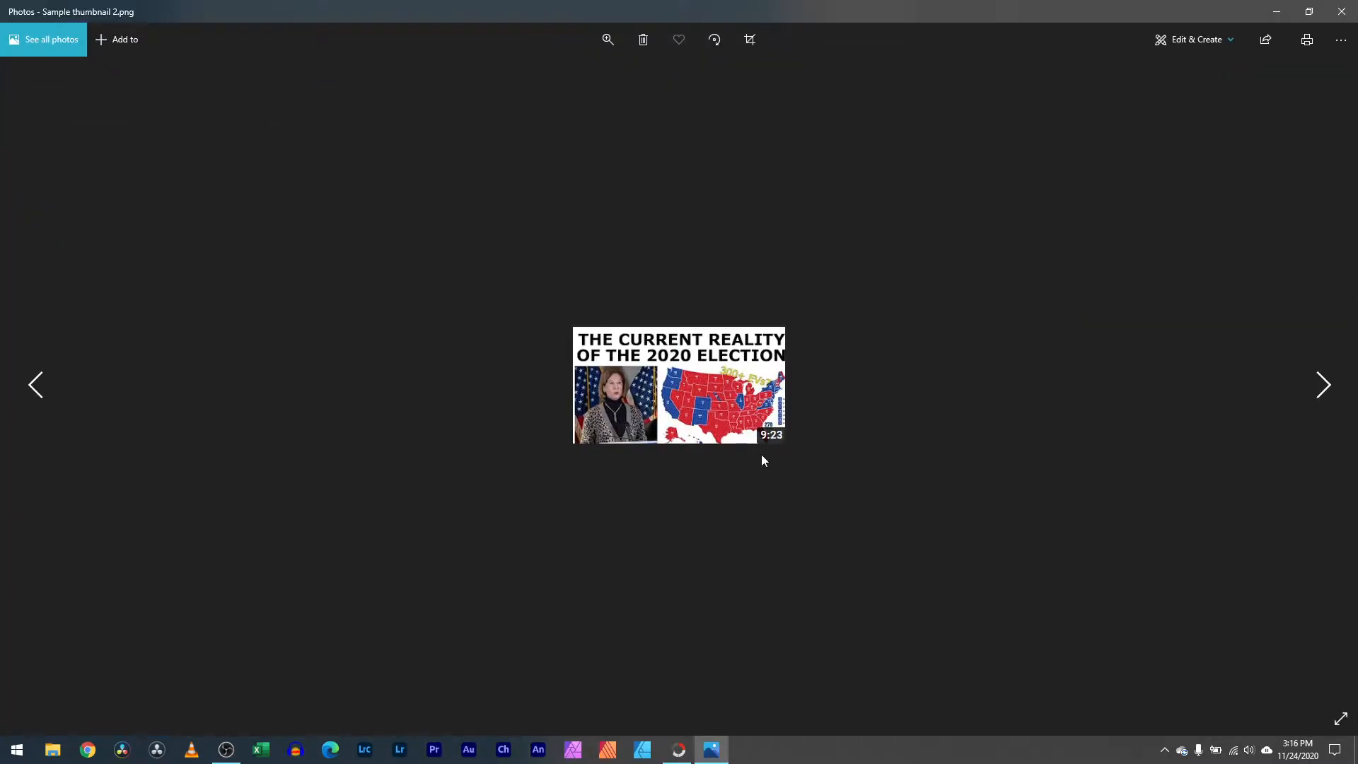
scroll(769, 456, up, 5)
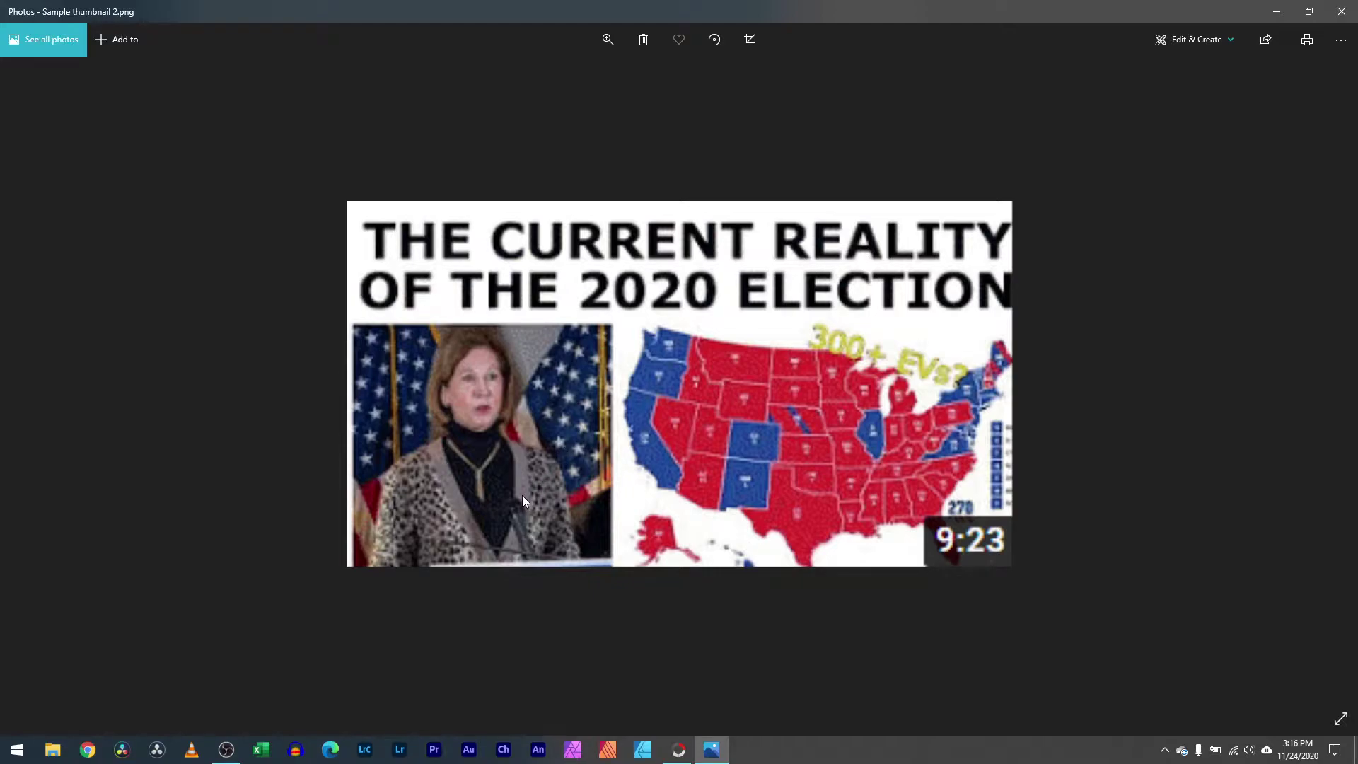
scroll(780, 495, down, 3)
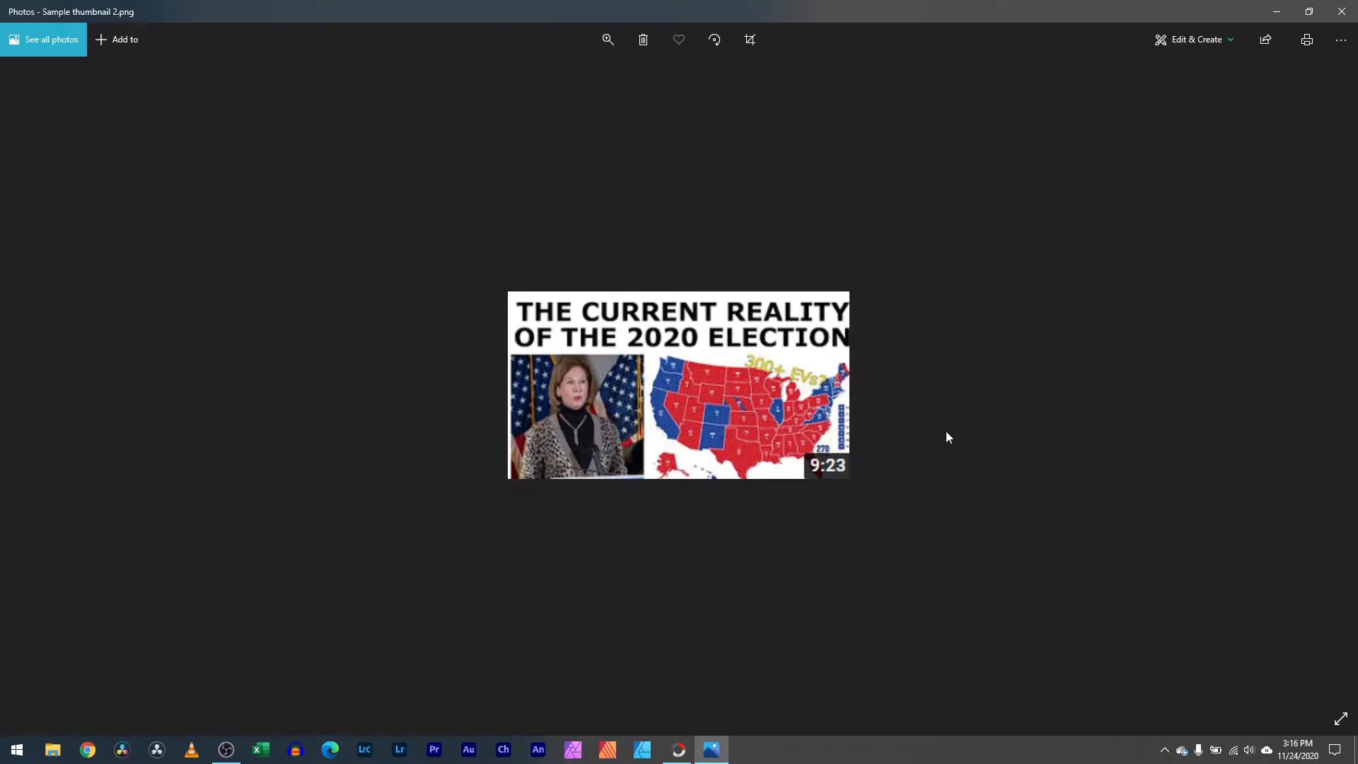
scroll(948, 436, down, 2)
click(1324, 386)
scroll(733, 395, up, 2)
scroll(763, 414, up, 1)
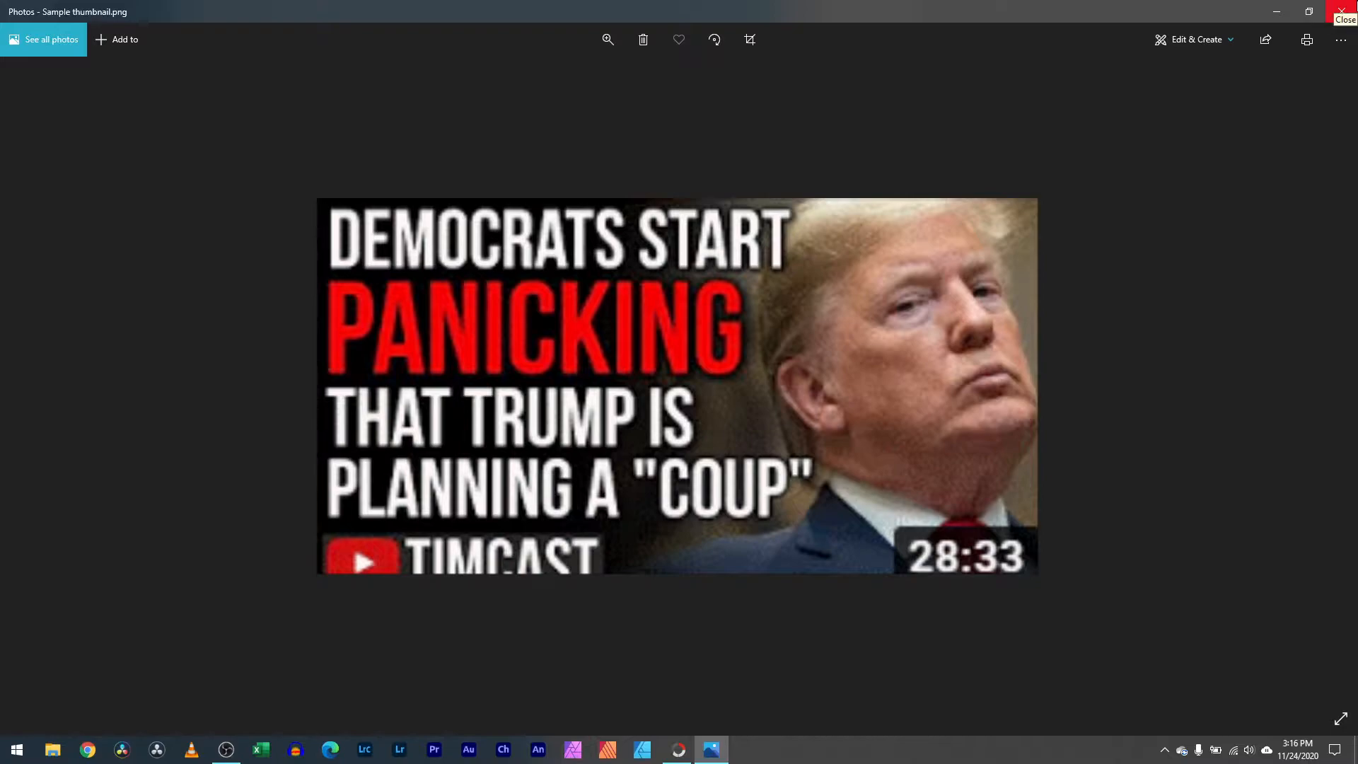
scroll(1158, 295, down, 3)
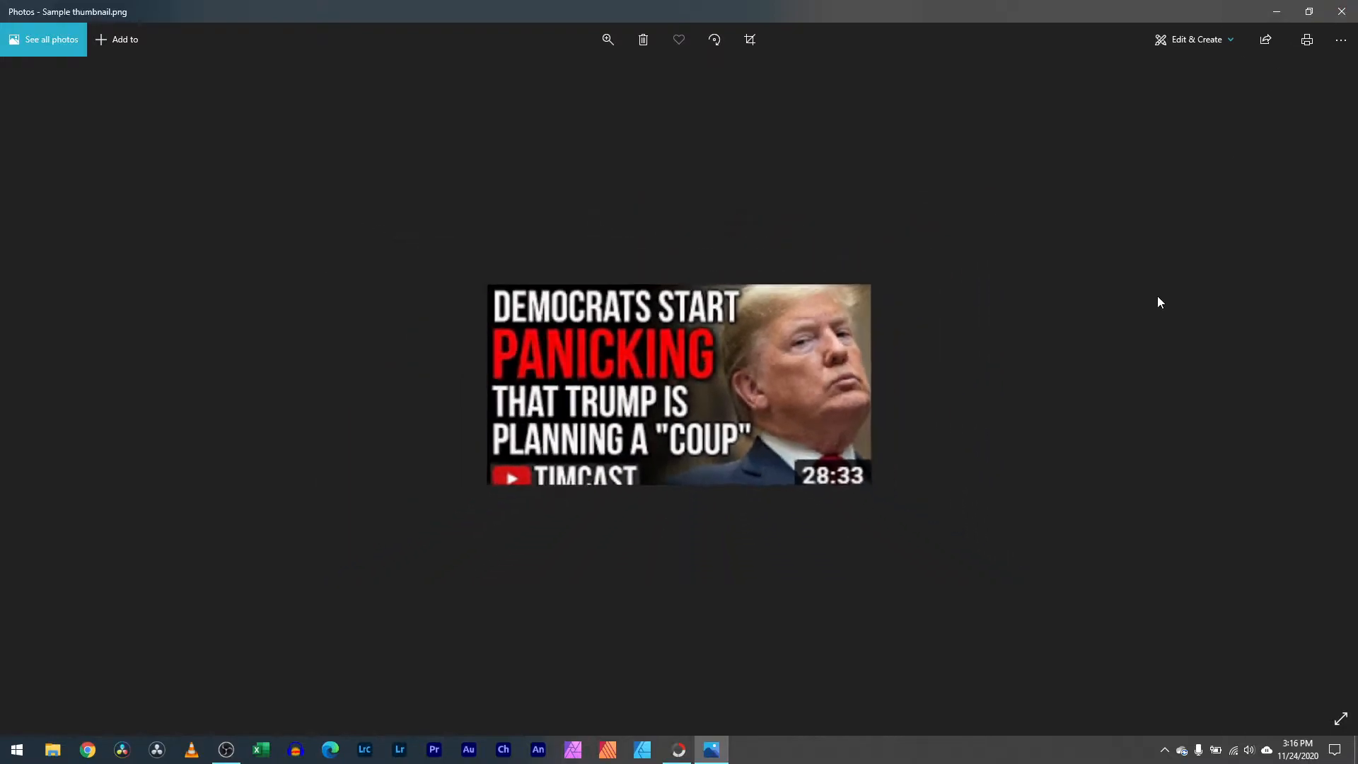
scroll(1132, 367, down, 2)
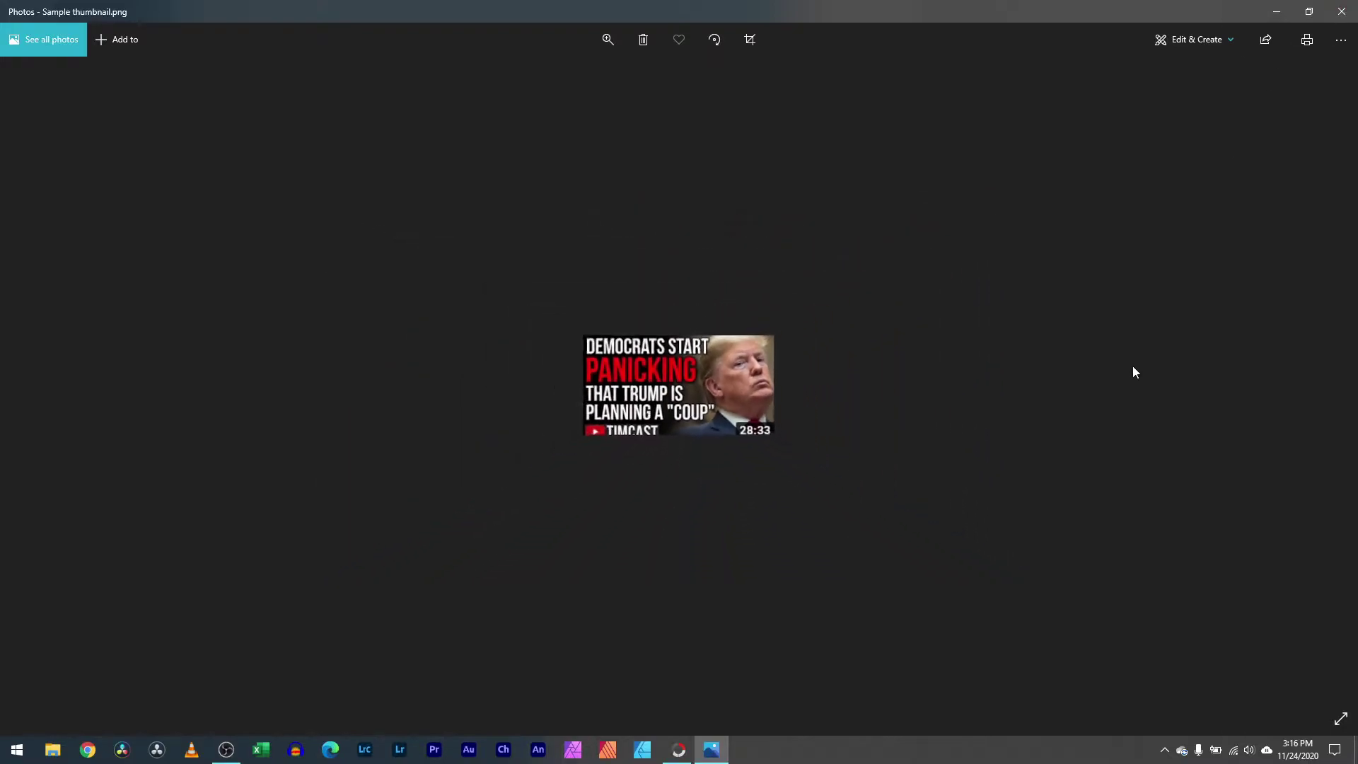
click(1342, 7)
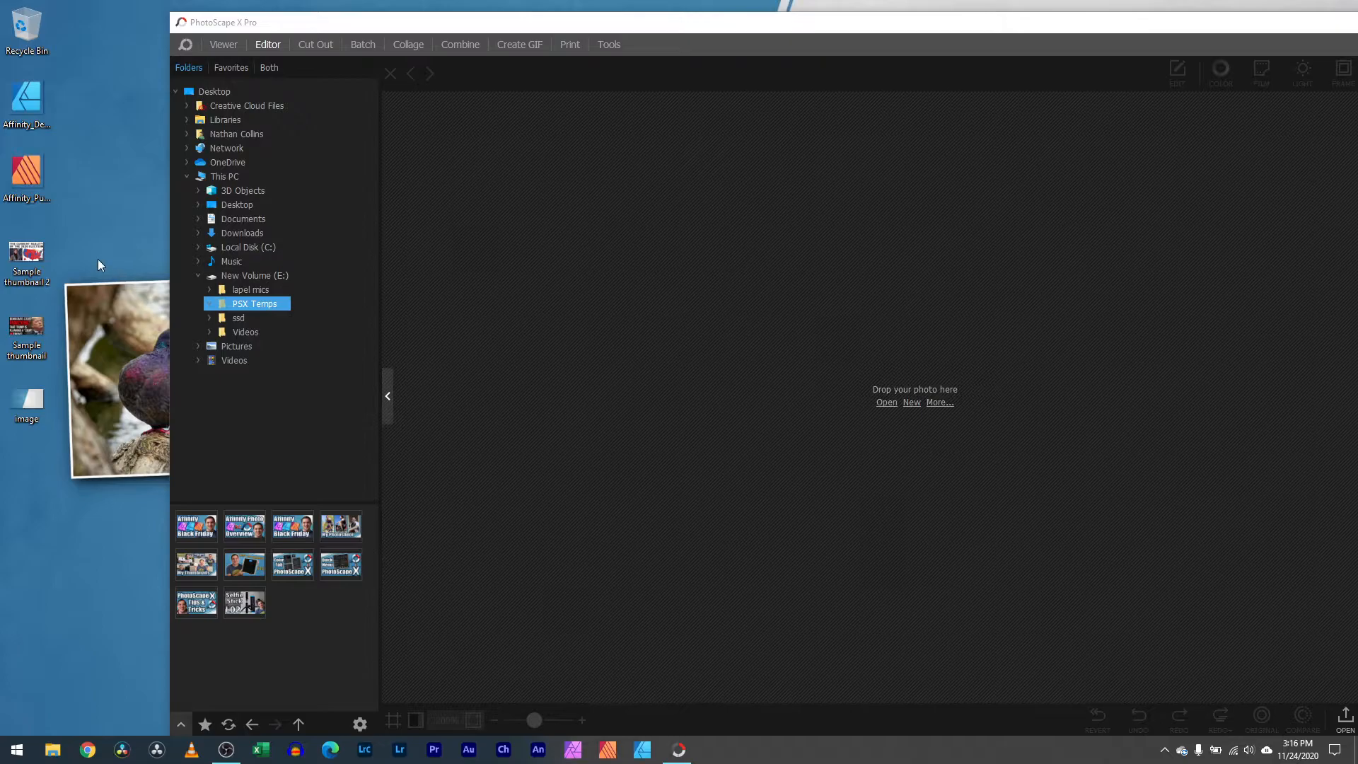
Step: Maximize the editor and create a new canvas from the 1280 x 720 YouTube Thumbnail preset
click(515, 30)
drag(515, 30, 400, 22)
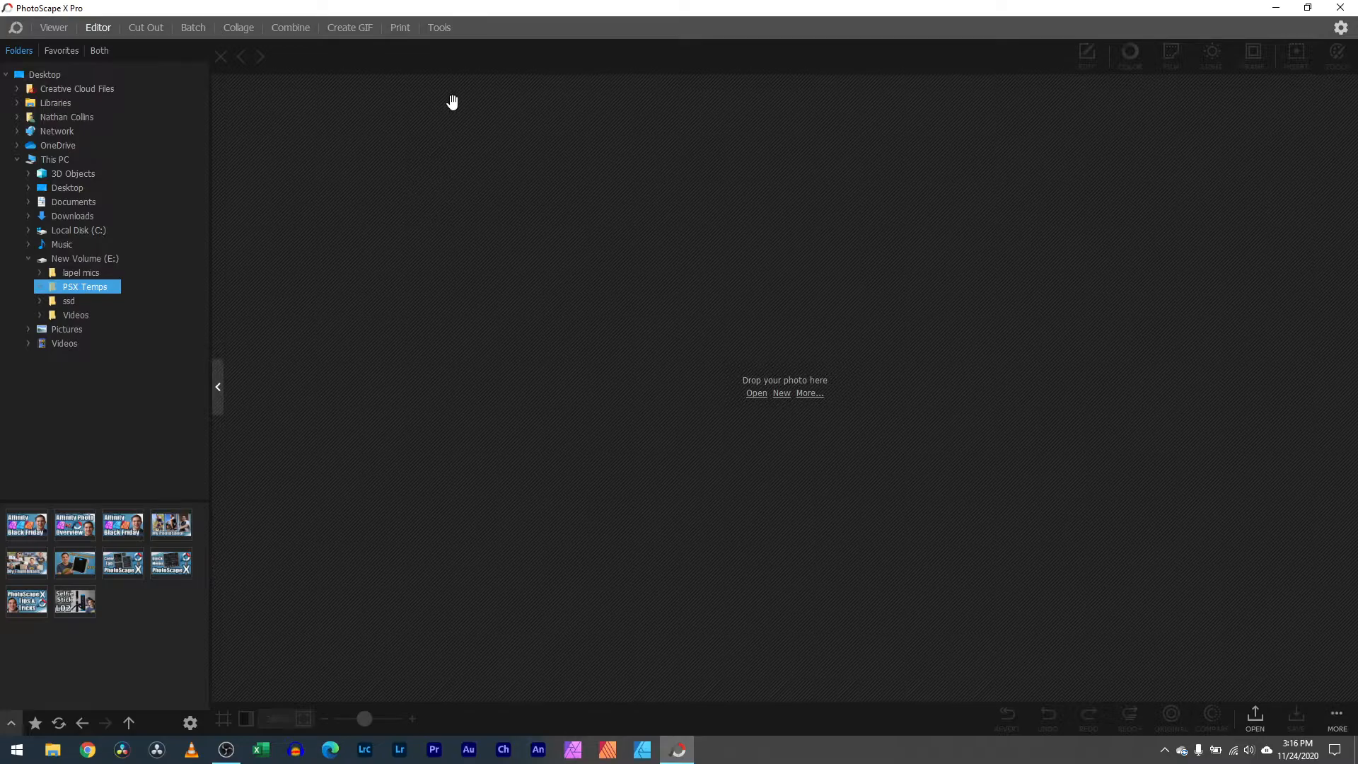
click(782, 394)
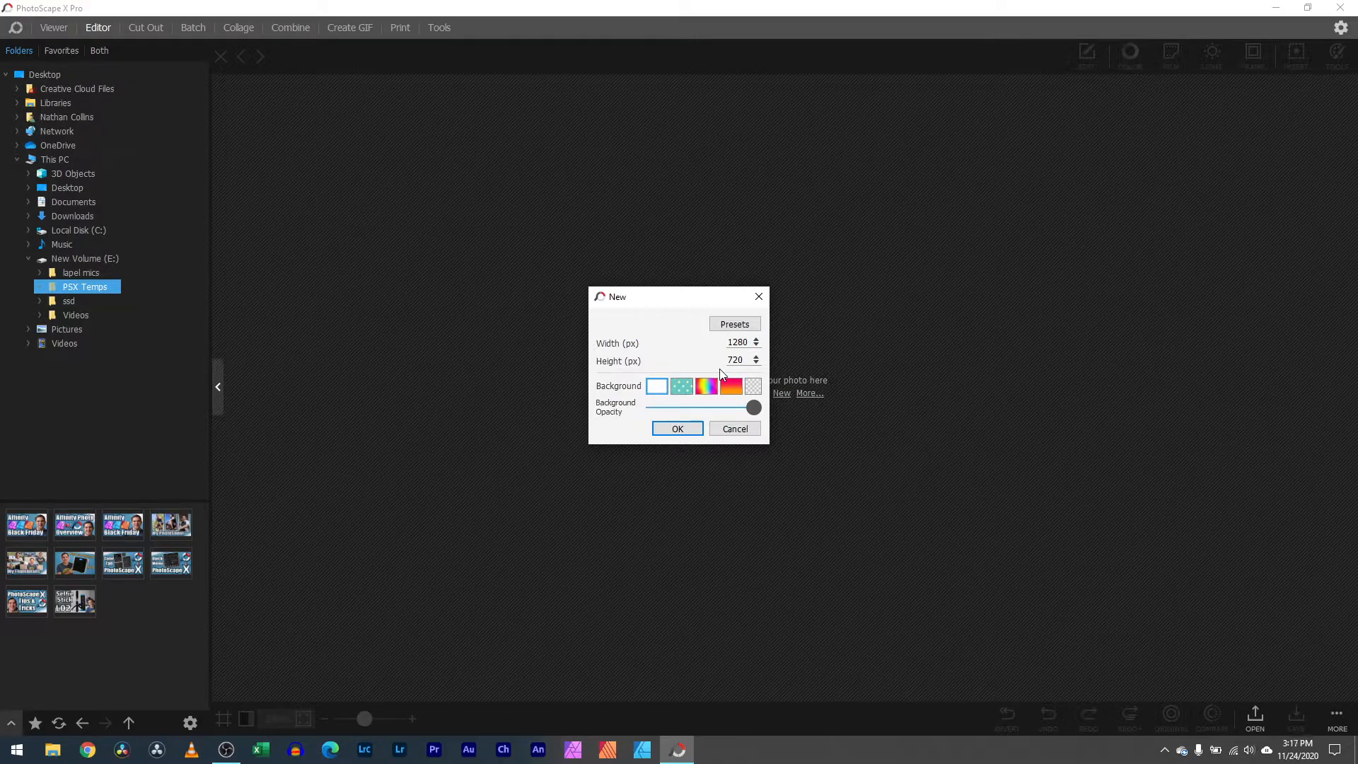
click(732, 328)
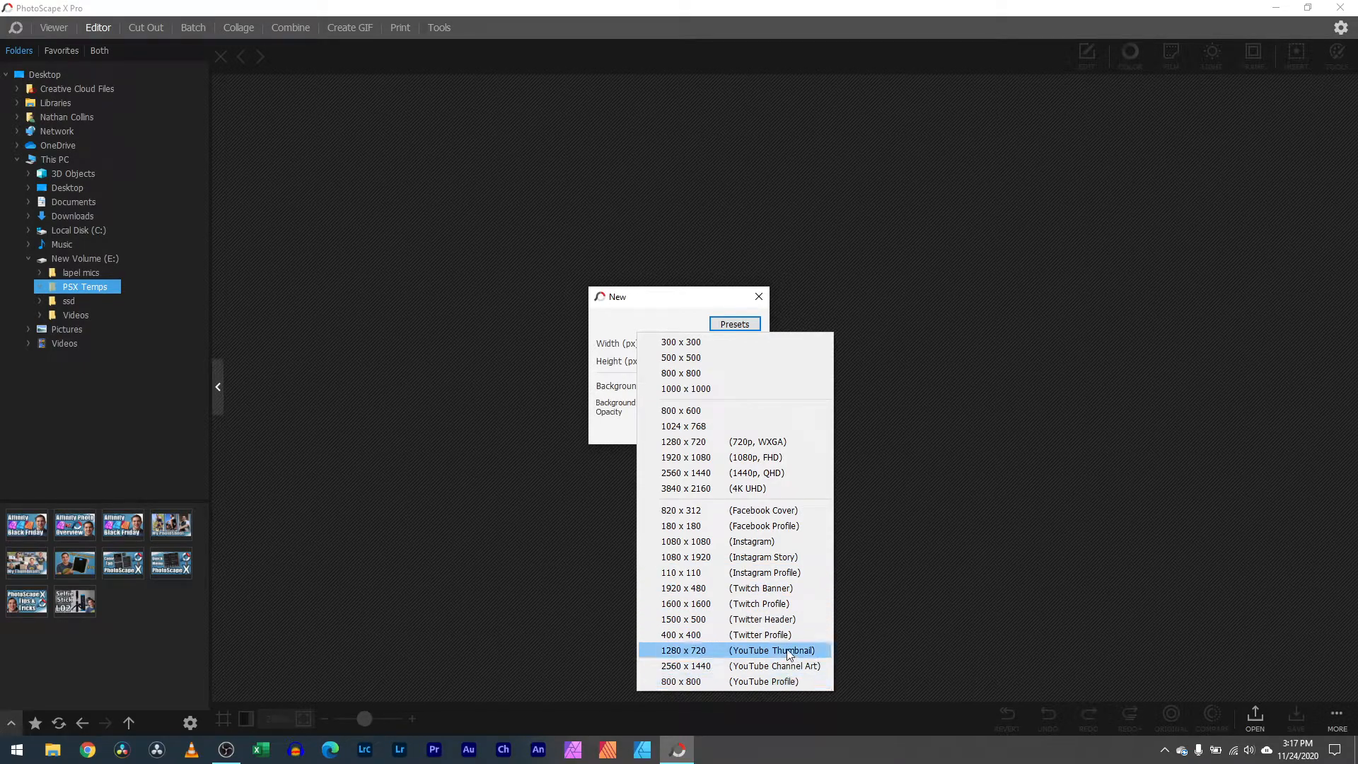
click(762, 652)
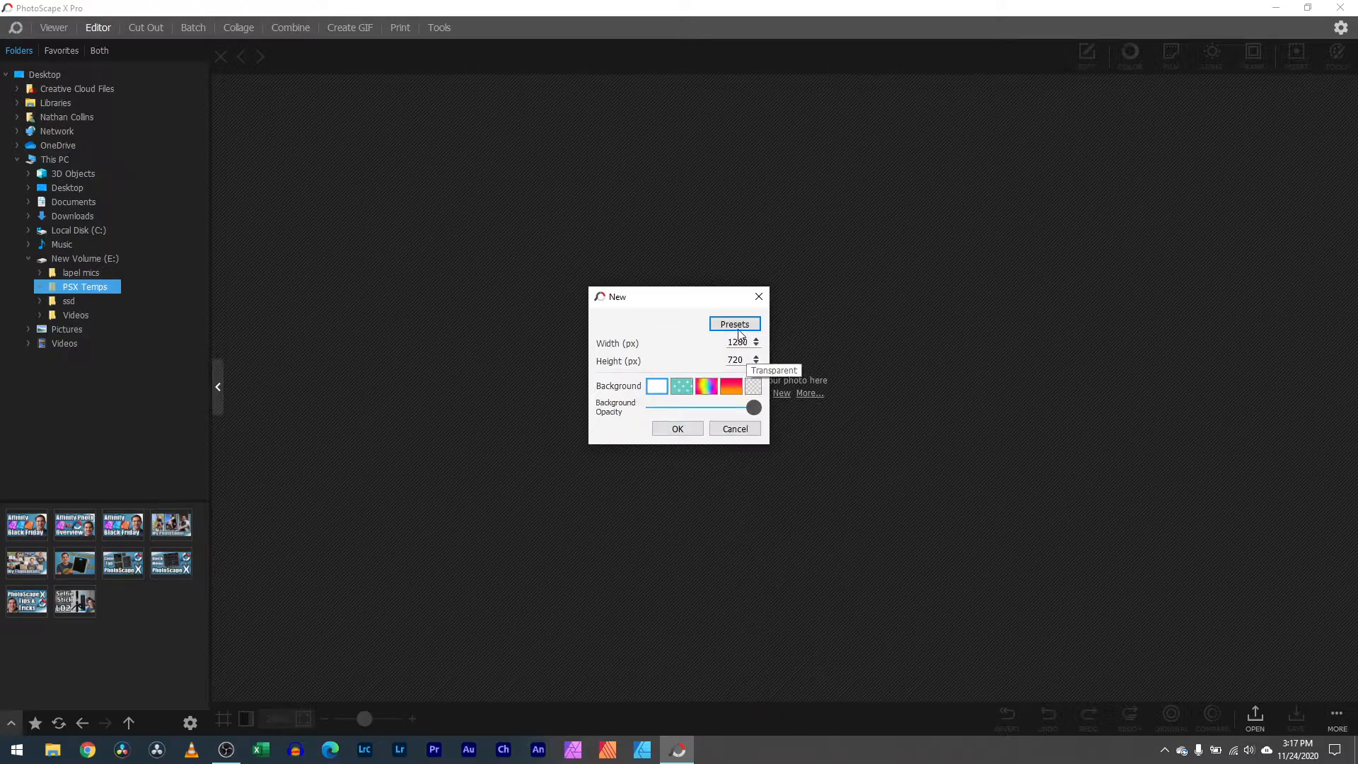
click(685, 429)
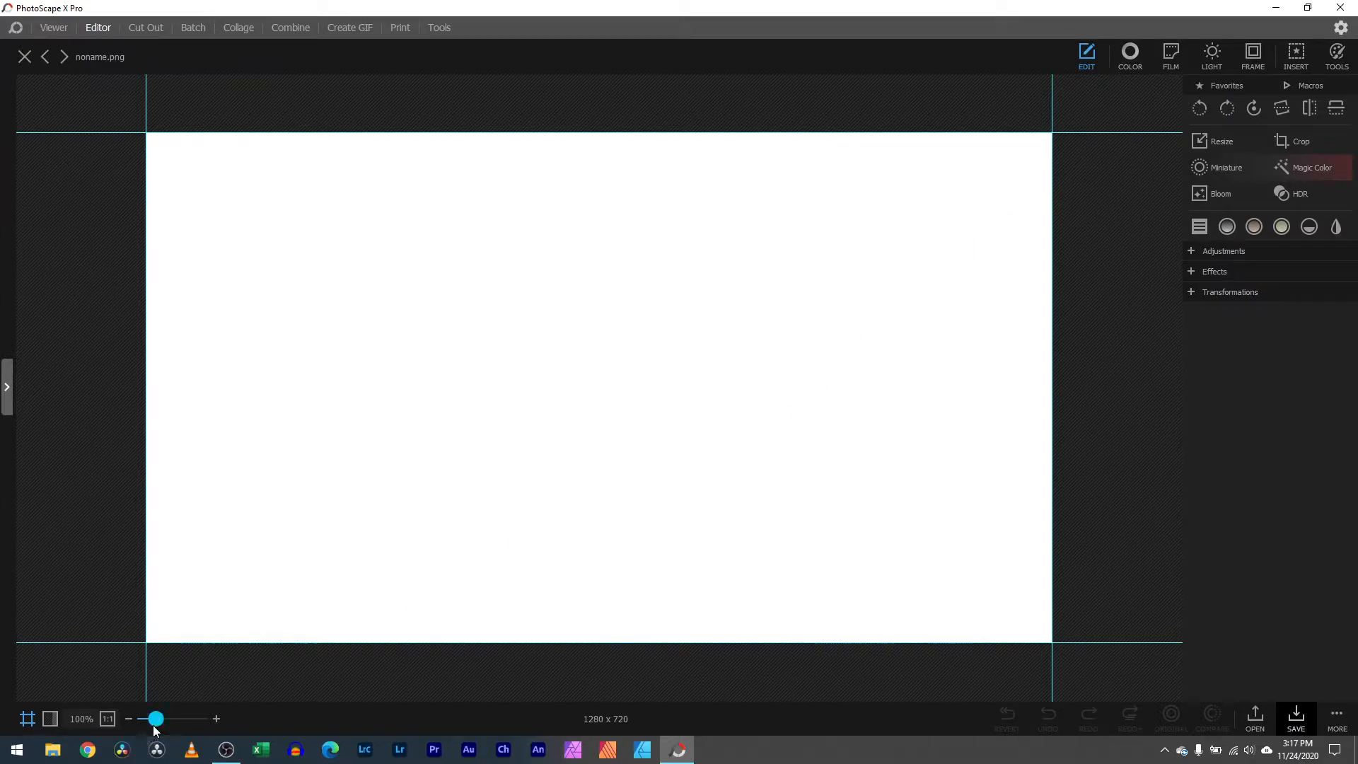
Step: Insert the 'image' background picture and stretch its corners to cover the canvas
drag(155, 720, 147, 721)
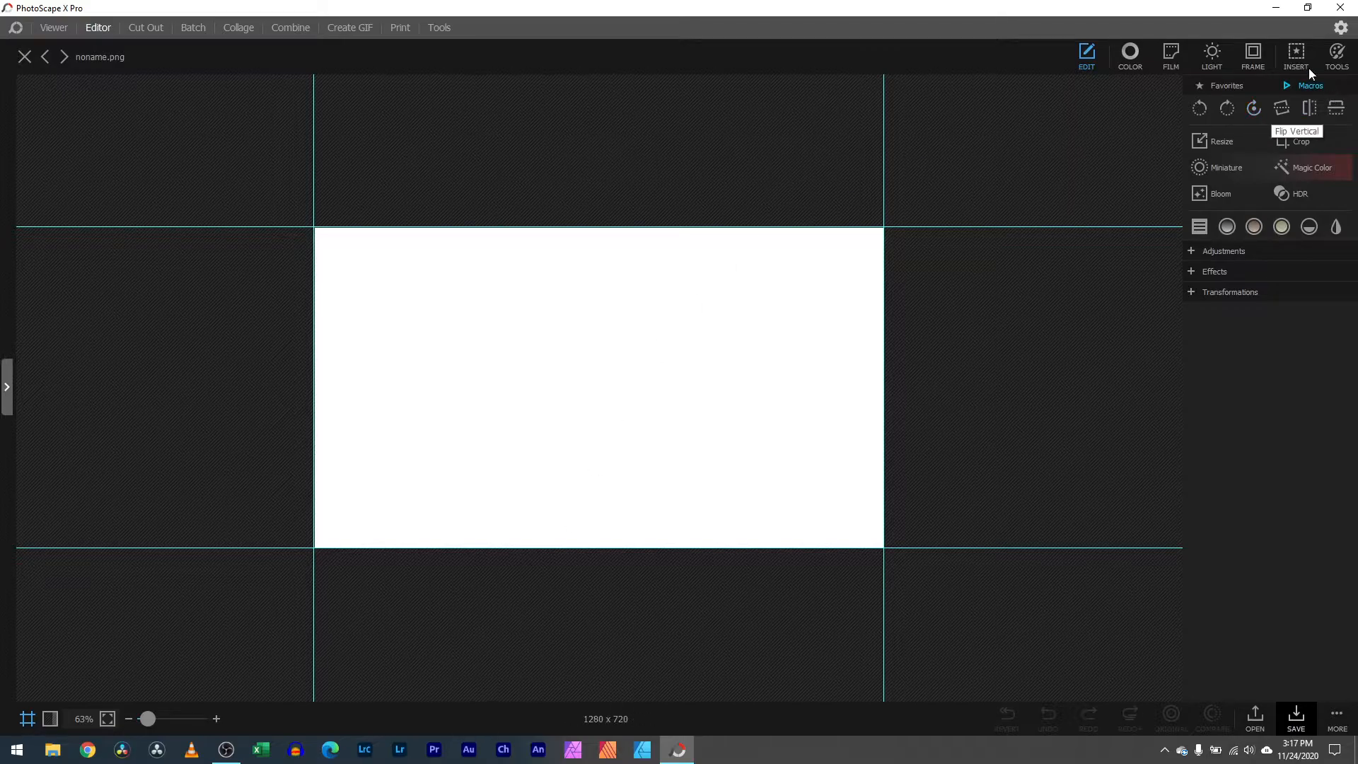
click(1286, 55)
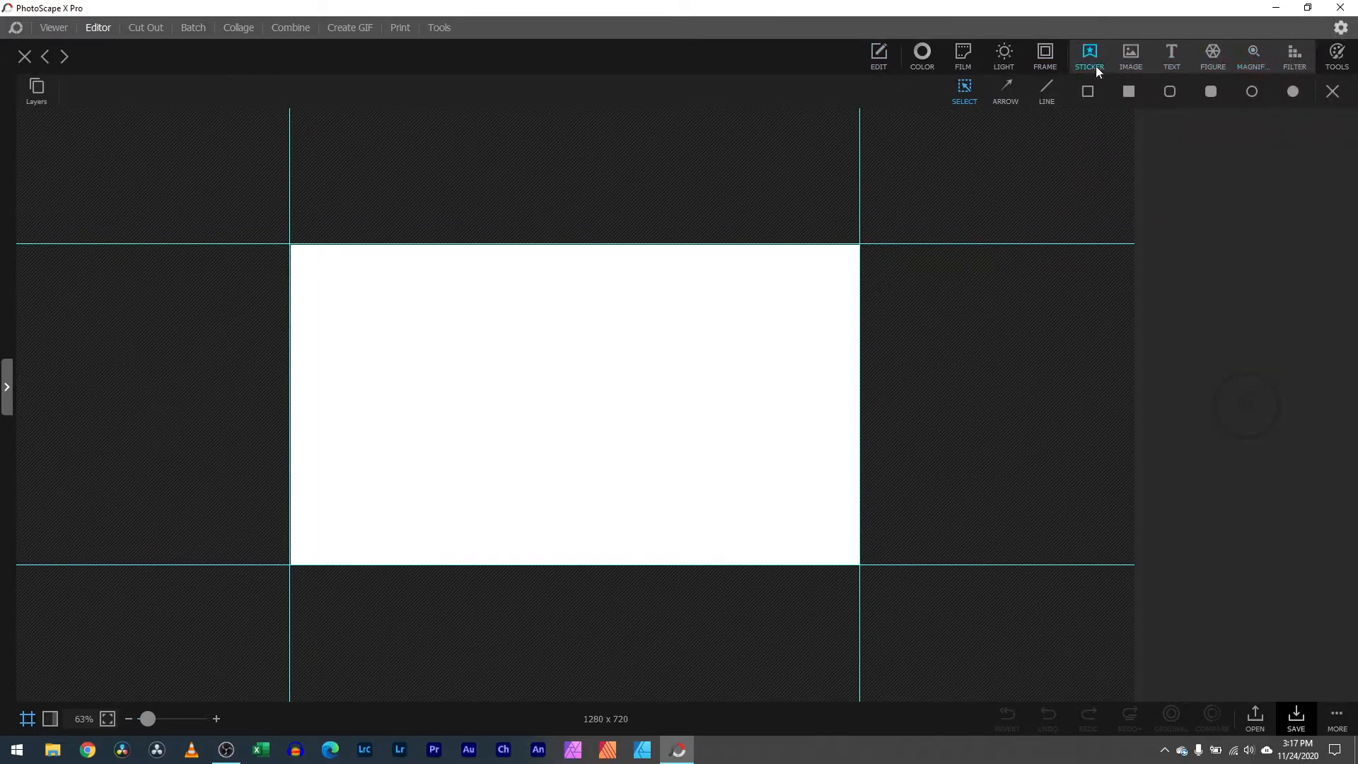
click(1131, 56)
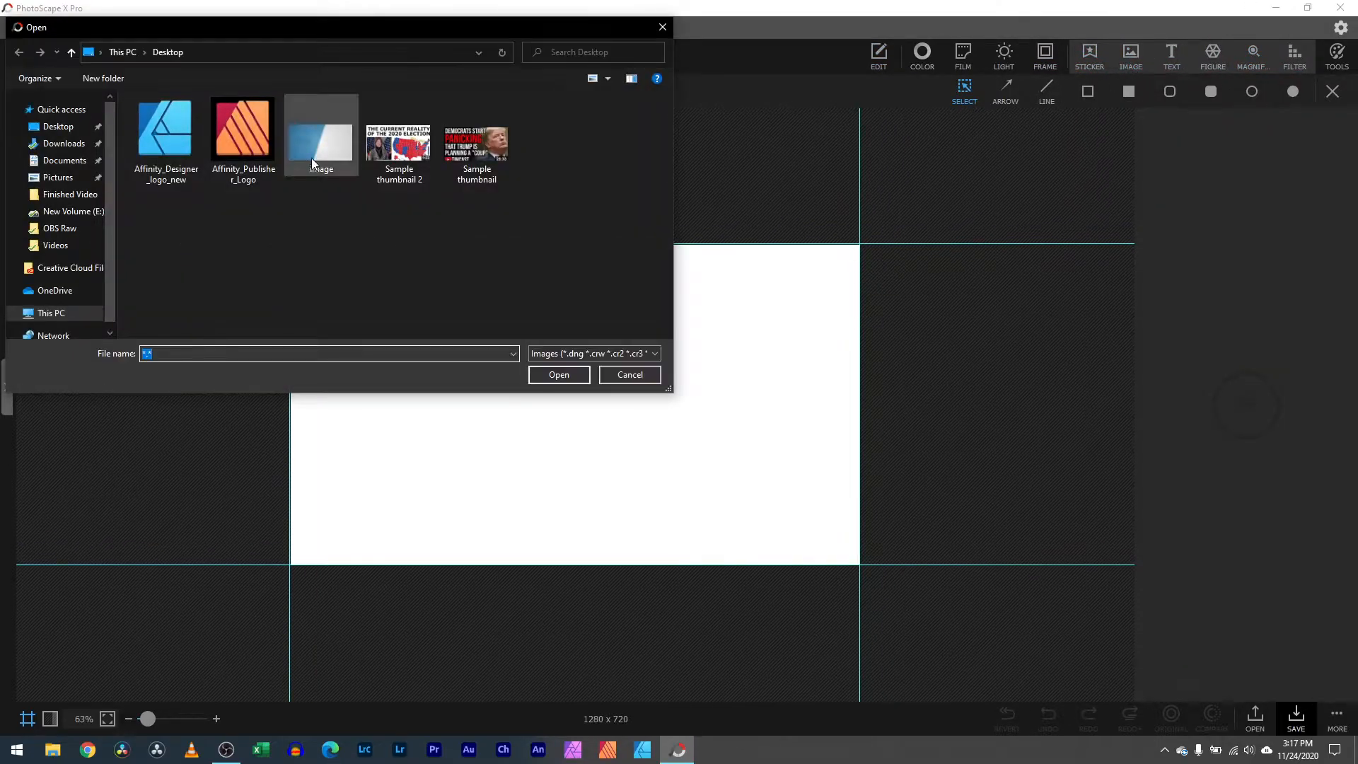
double_click(310, 157)
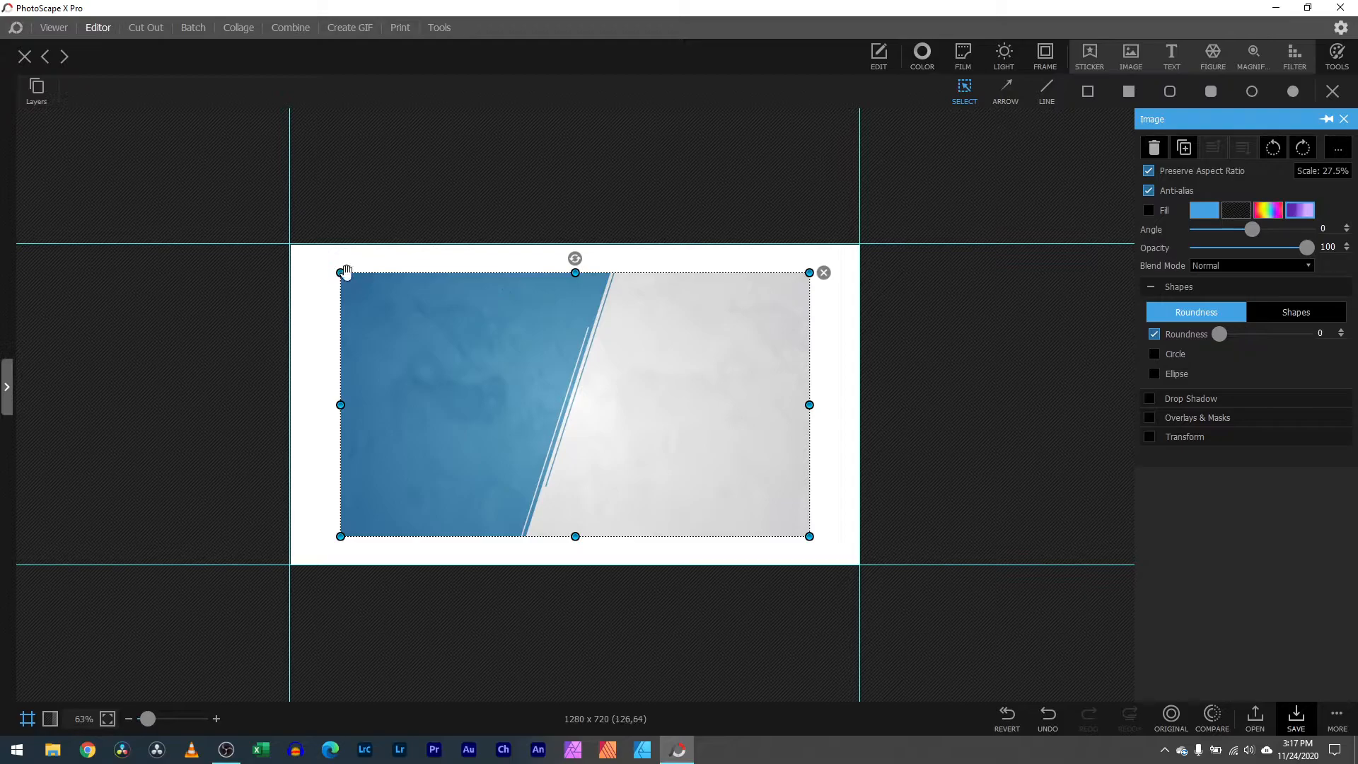
drag(342, 273, 197, 192)
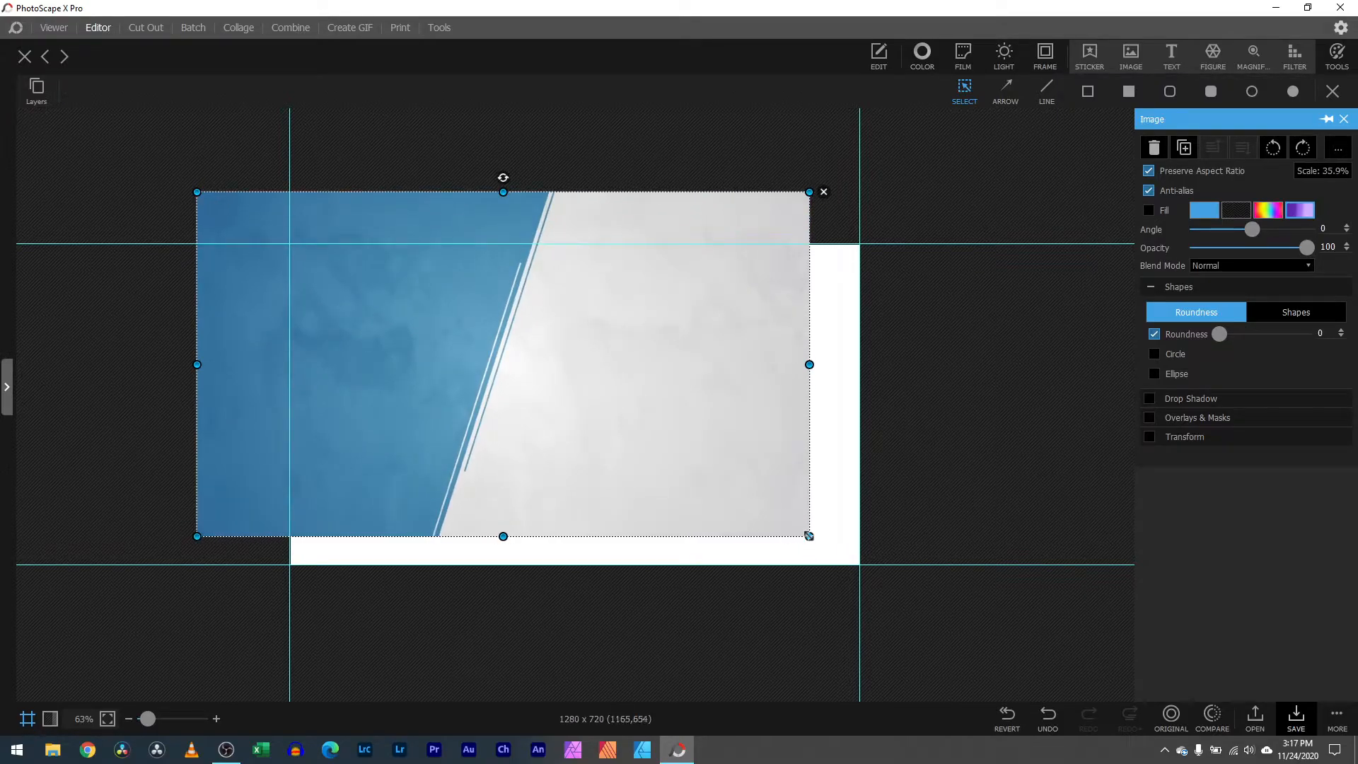
drag(810, 536, 943, 612)
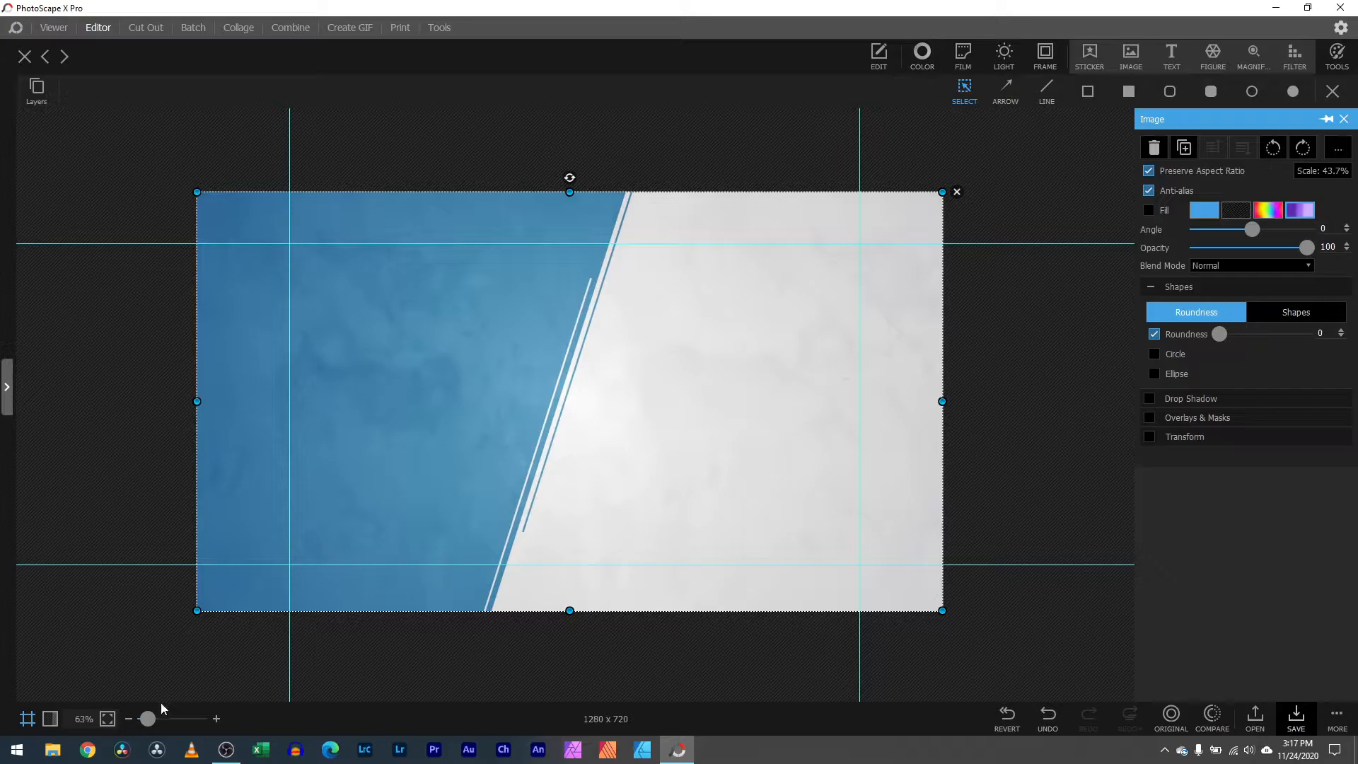
Step: Switch the guides to a single rectangle and centre the background picture over the canvas
drag(470, 417, 1046, 442)
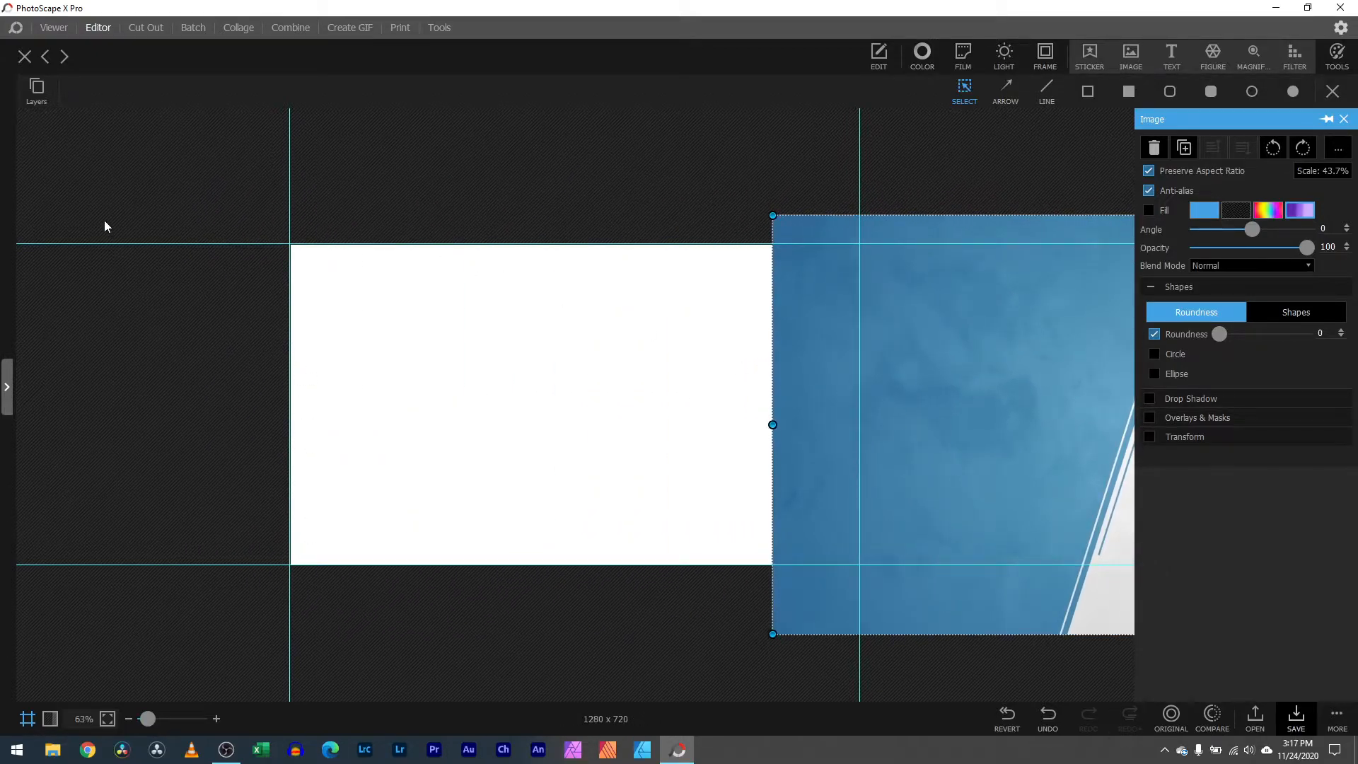
click(27, 719)
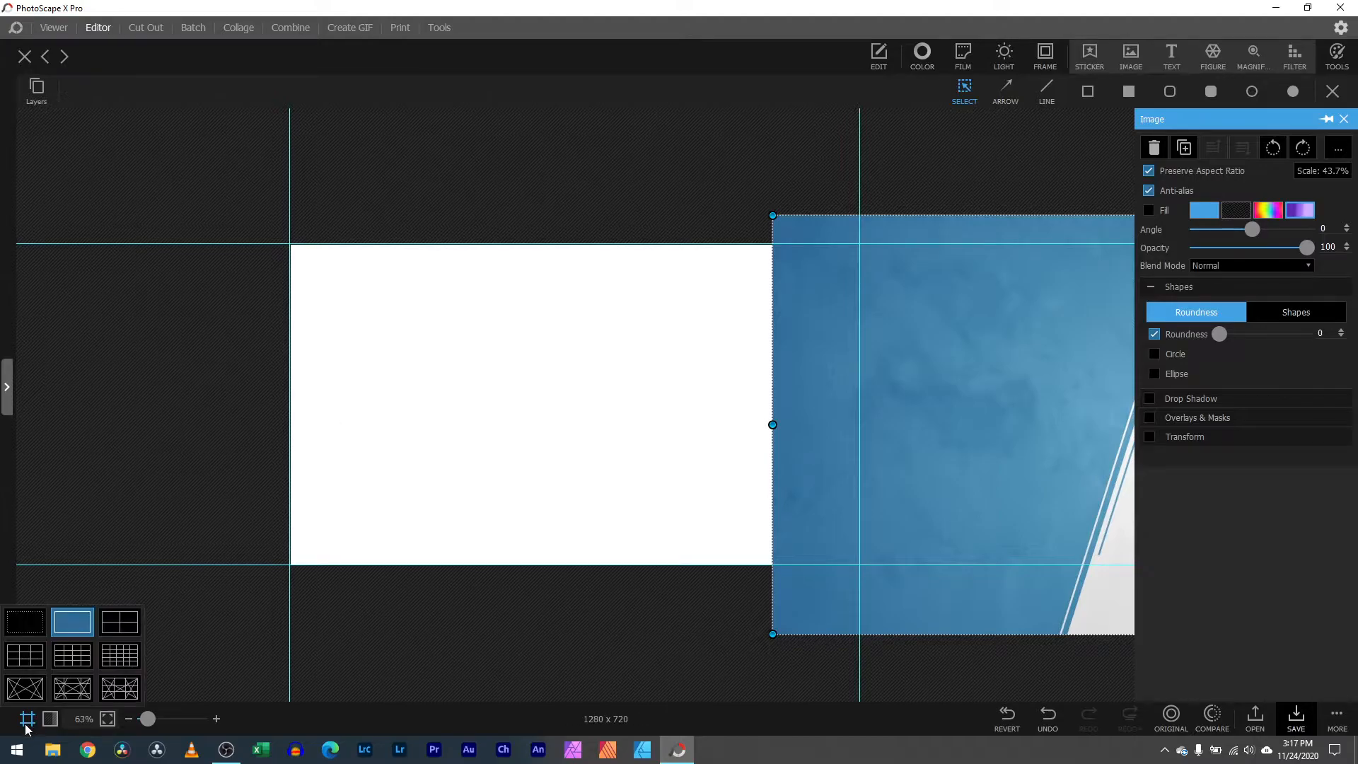
click(25, 622)
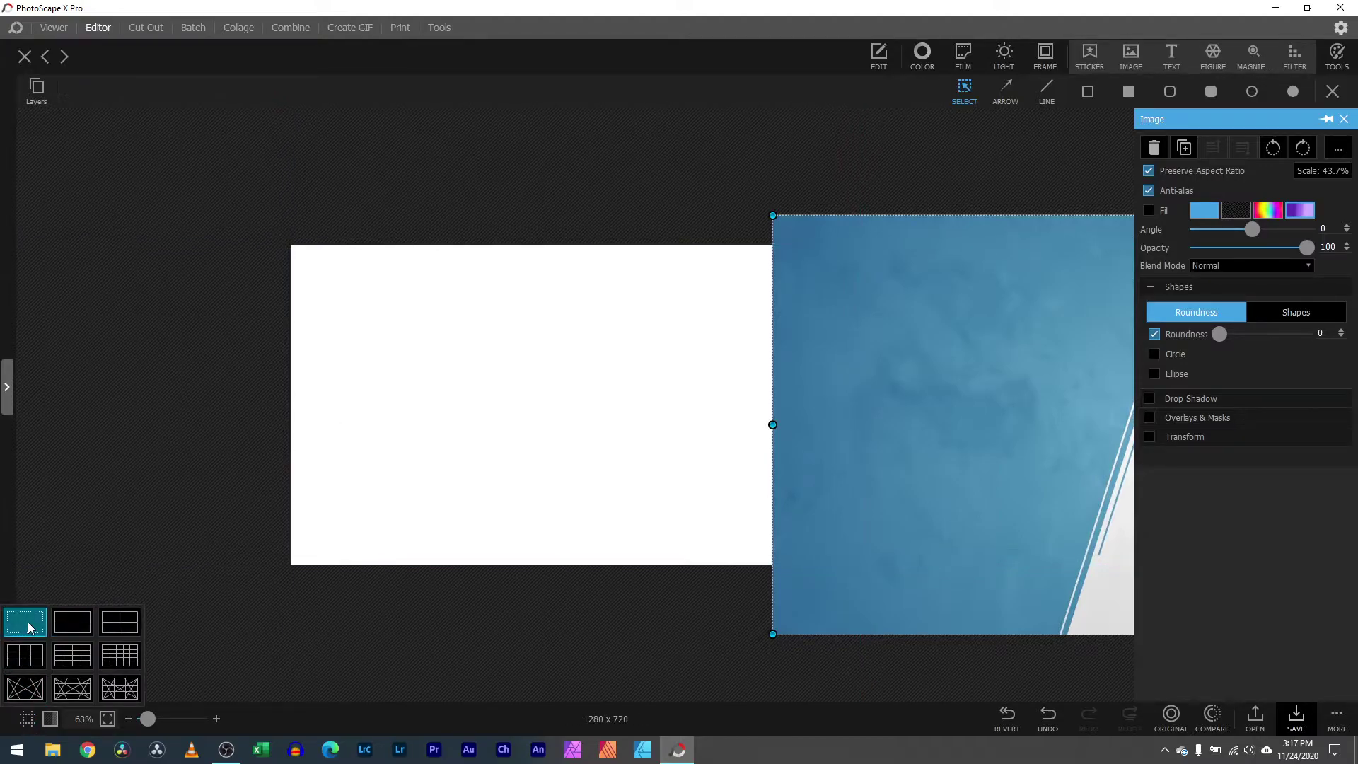
click(27, 720)
click(26, 720)
click(73, 622)
drag(825, 464, 381, 441)
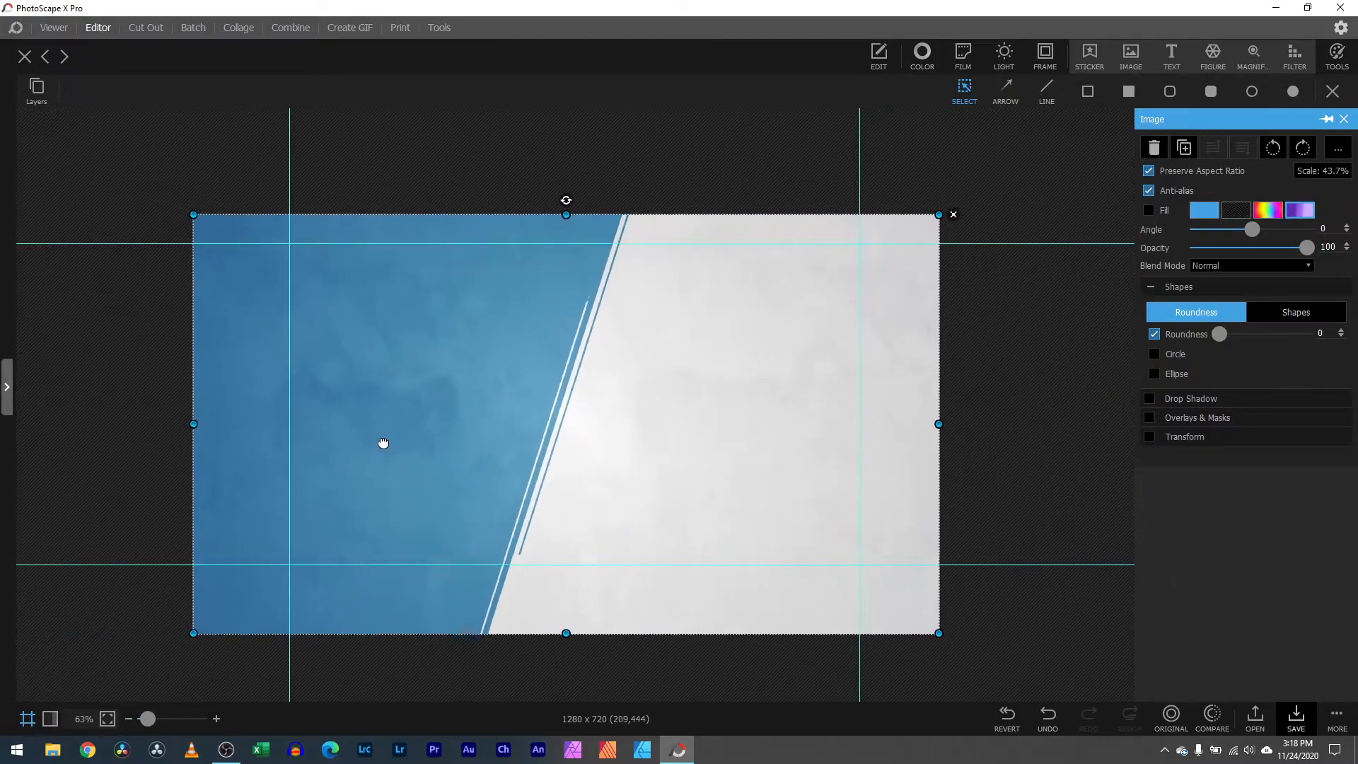
Step: Show the Layers list, toggle the background picture's visibility, then minimize the editor
click(38, 91)
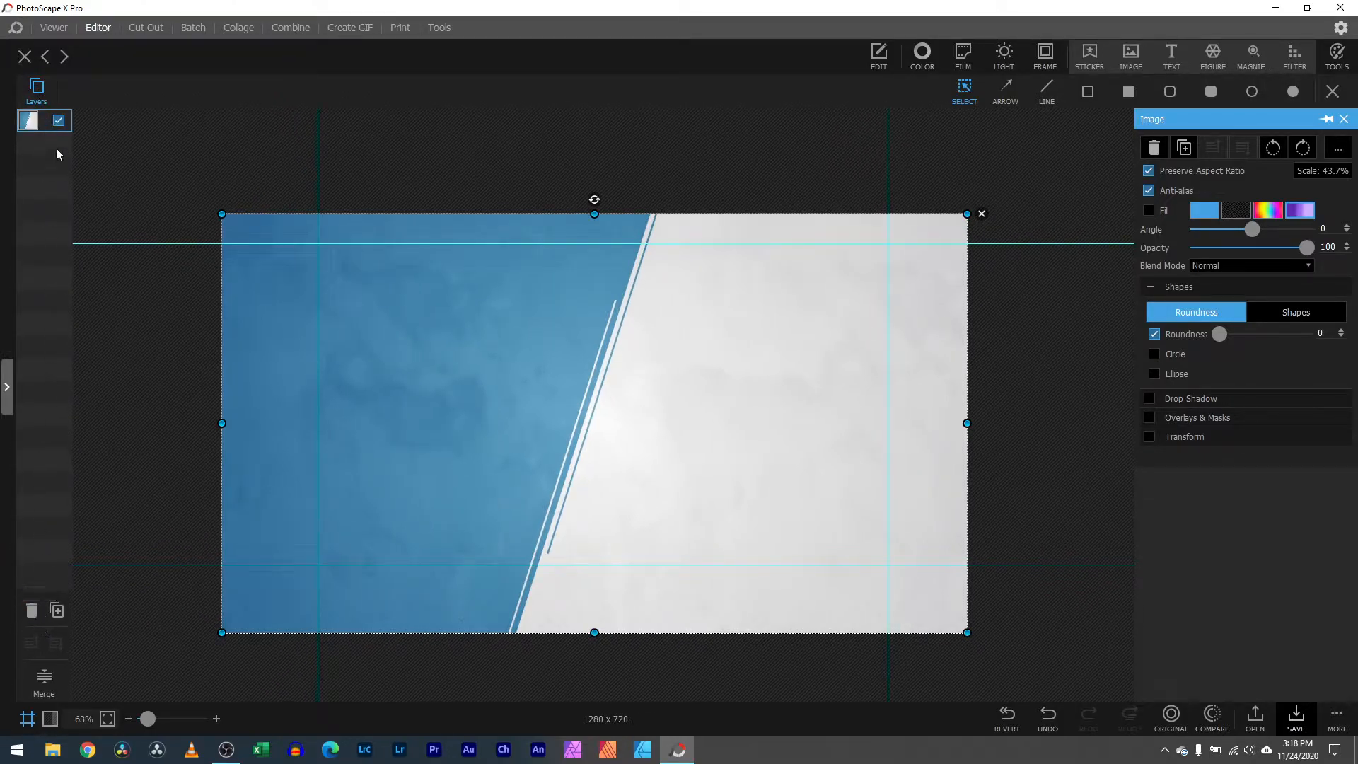
click(59, 121)
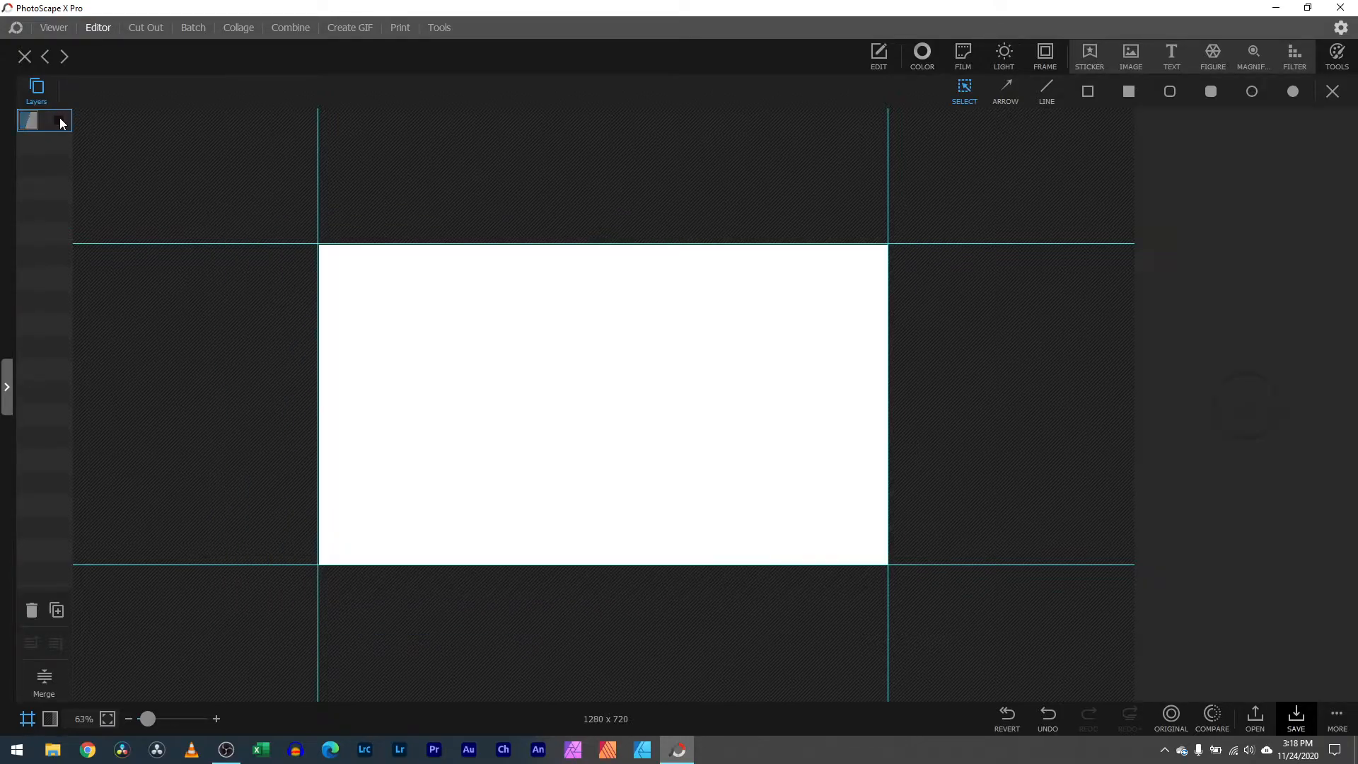
click(60, 121)
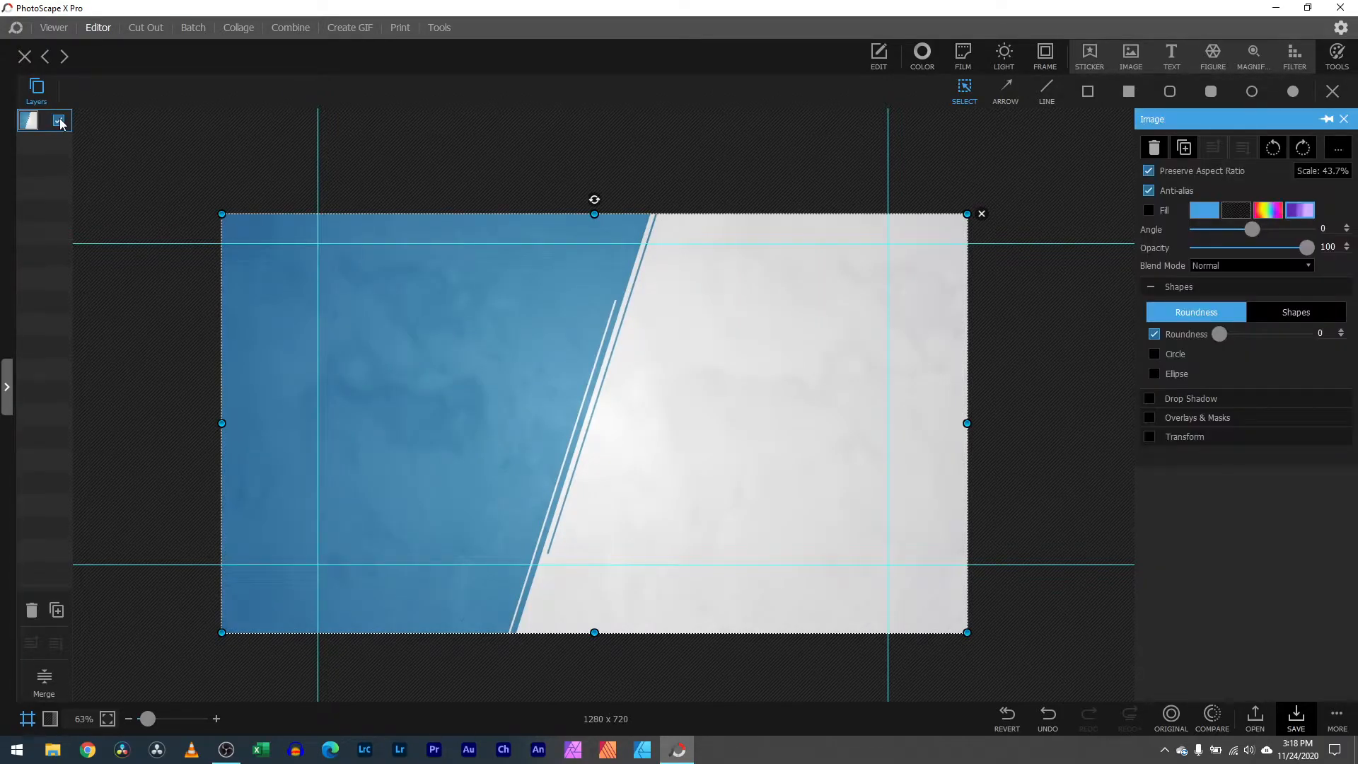
click(59, 121)
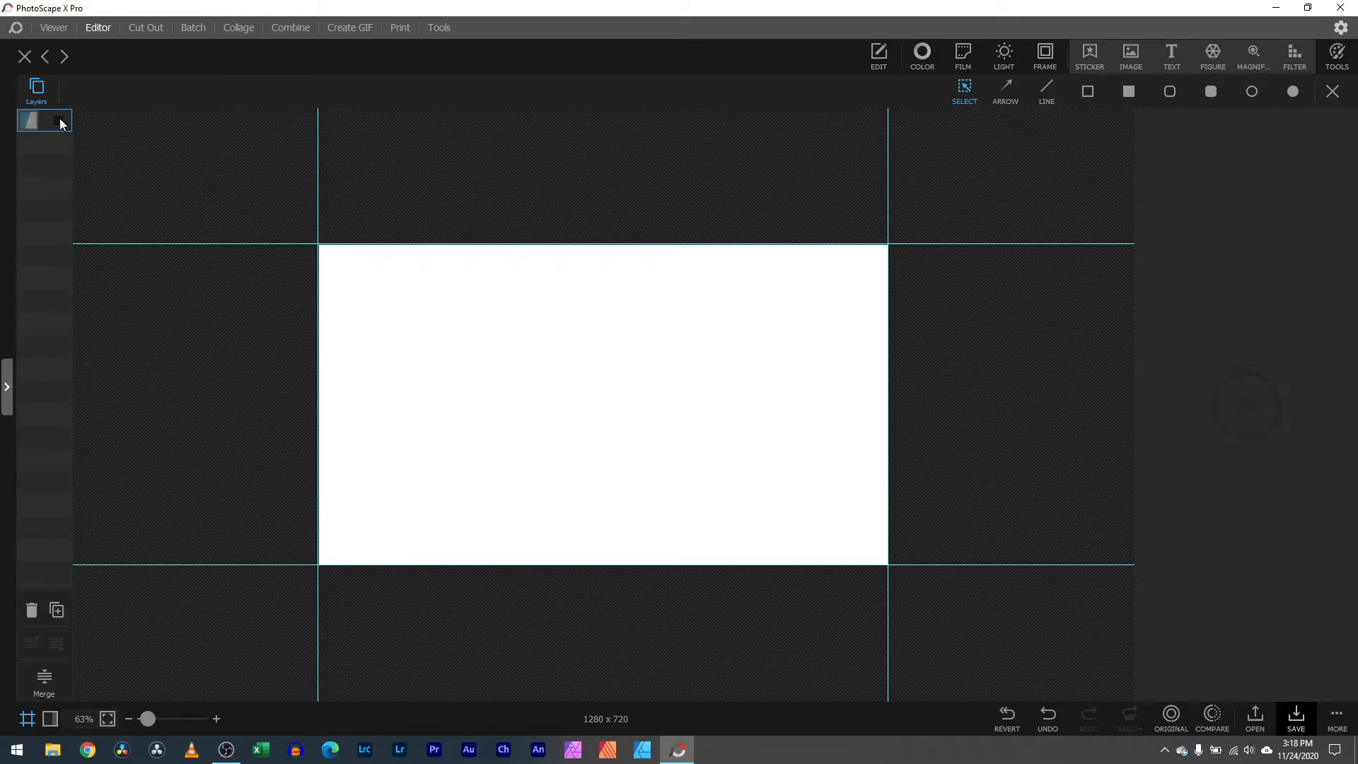
click(59, 121)
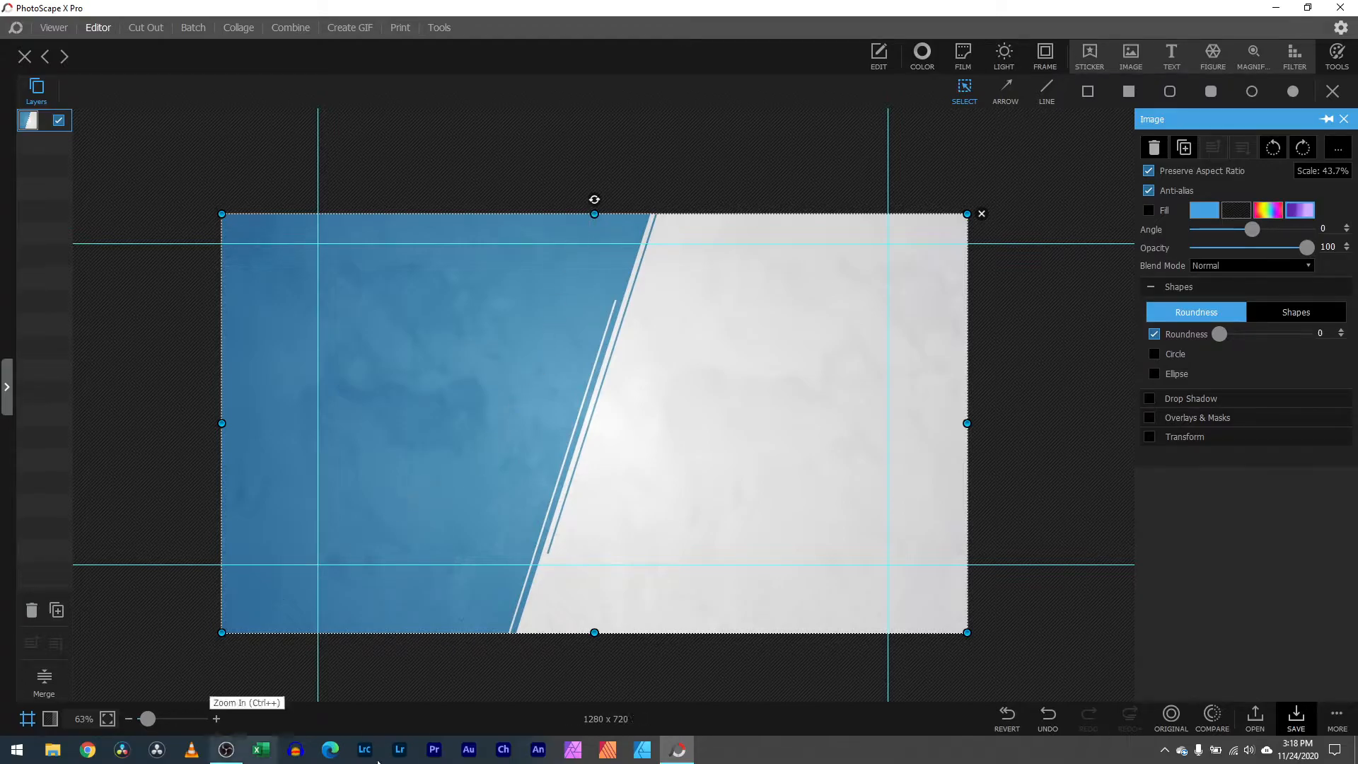
click(679, 749)
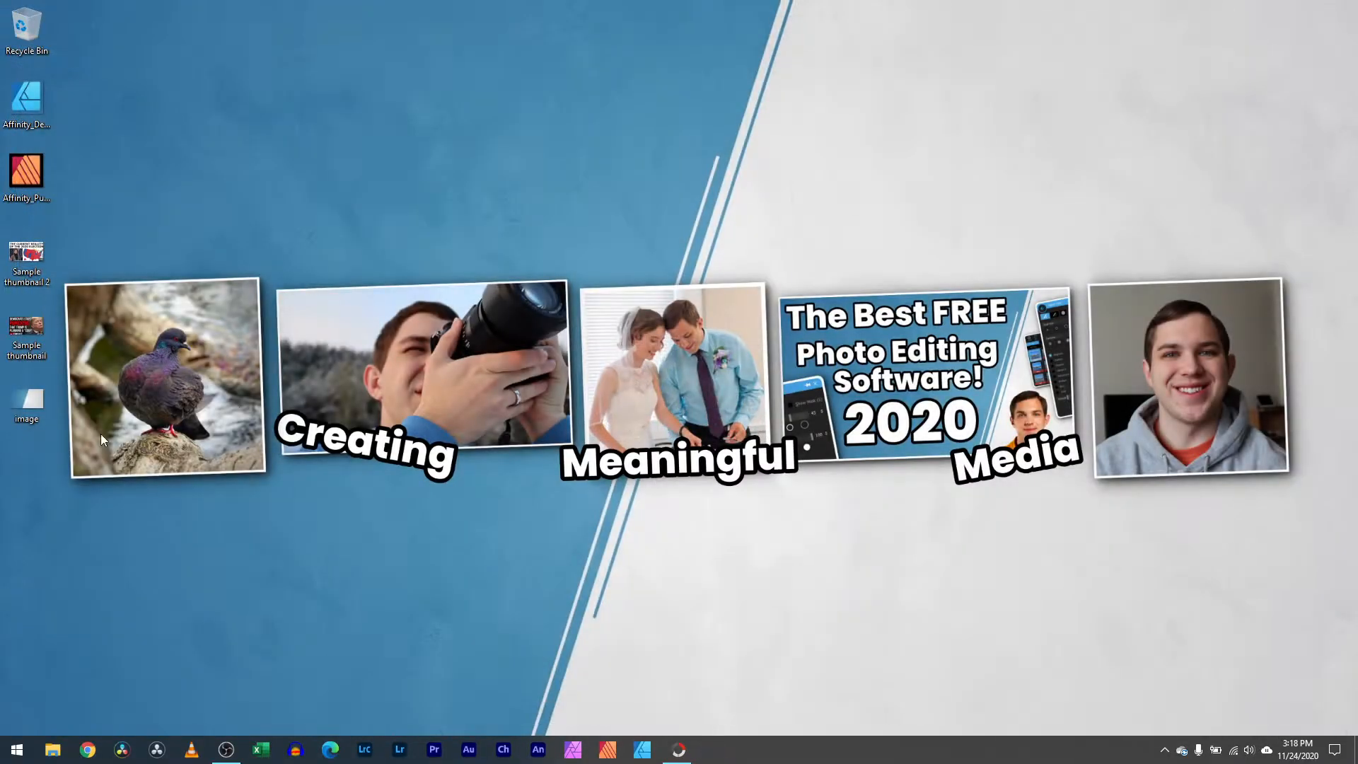
Step: View the Sample thumbnail in Windows Photos, dismiss the zoom tip, and close the viewer
double_click(26, 334)
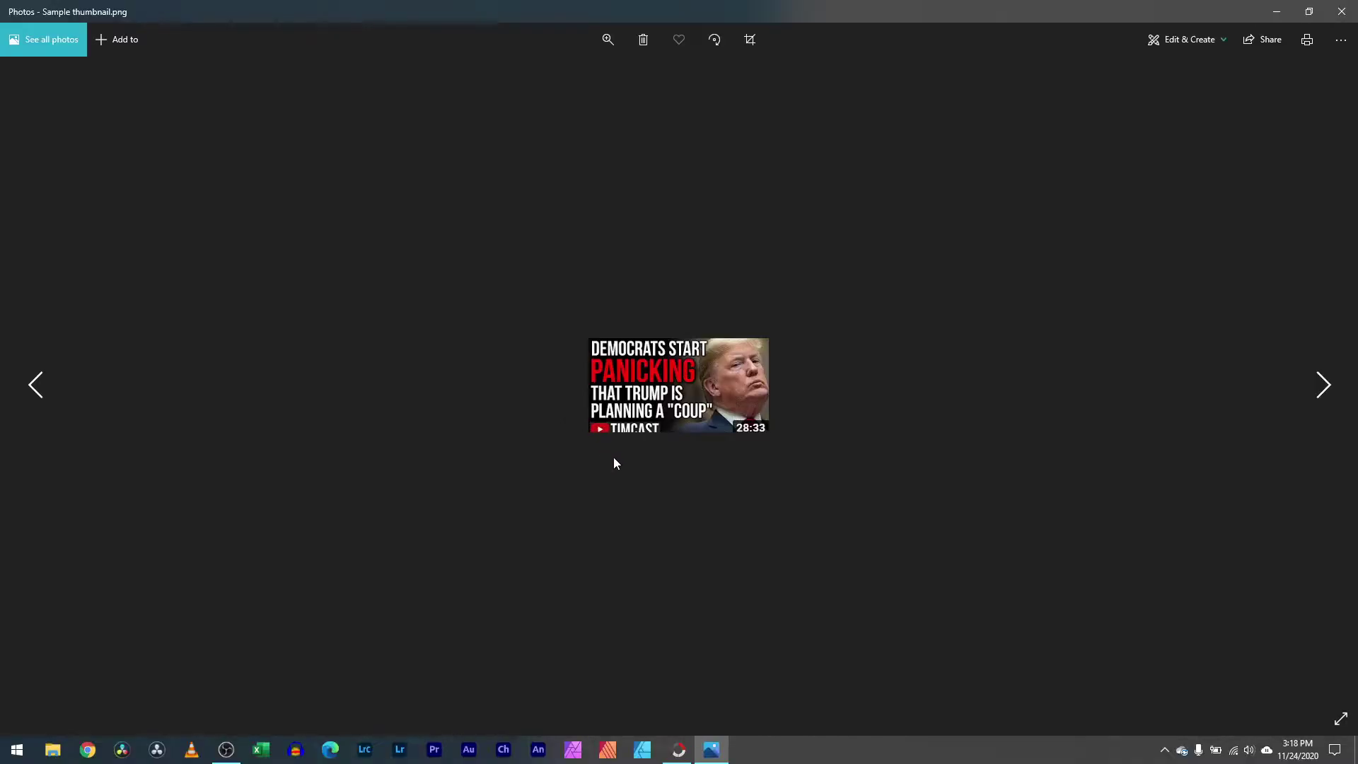
scroll(637, 478, down, 1)
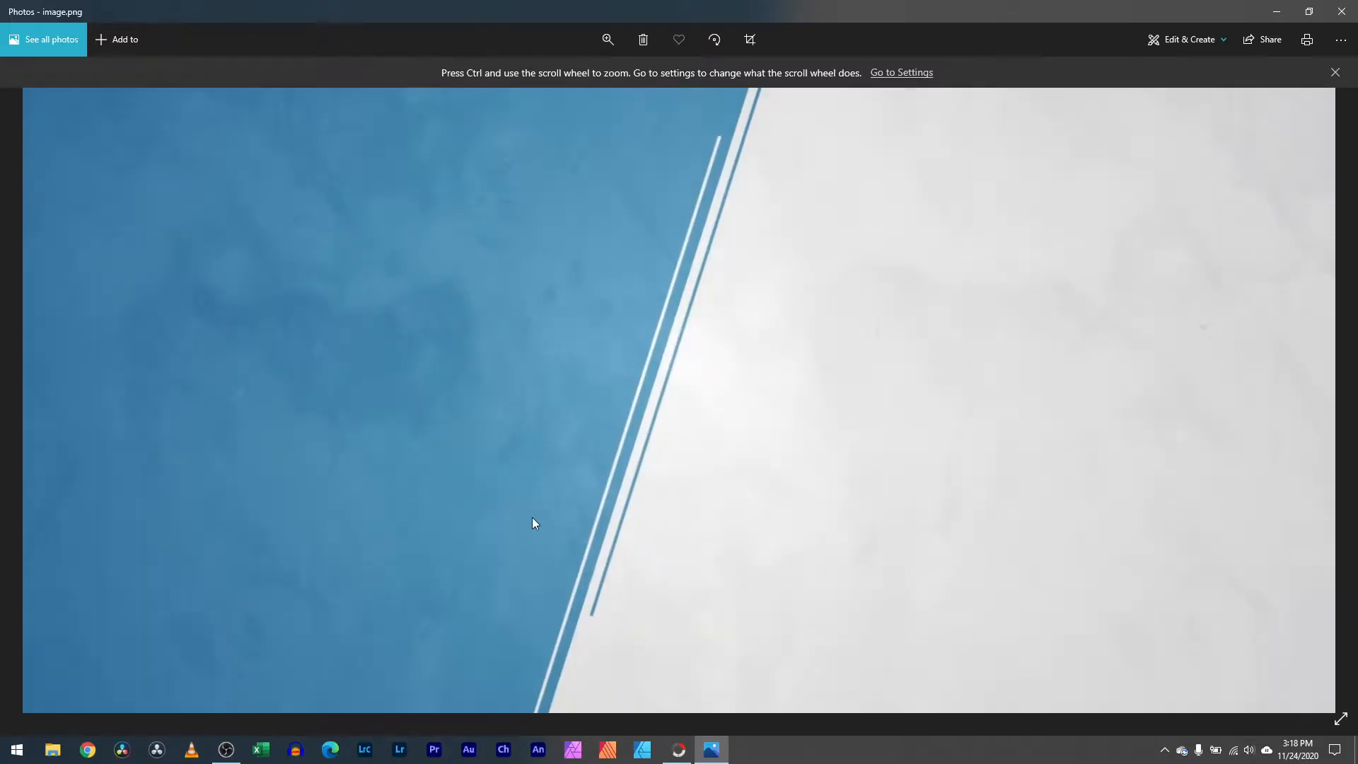
click(1335, 72)
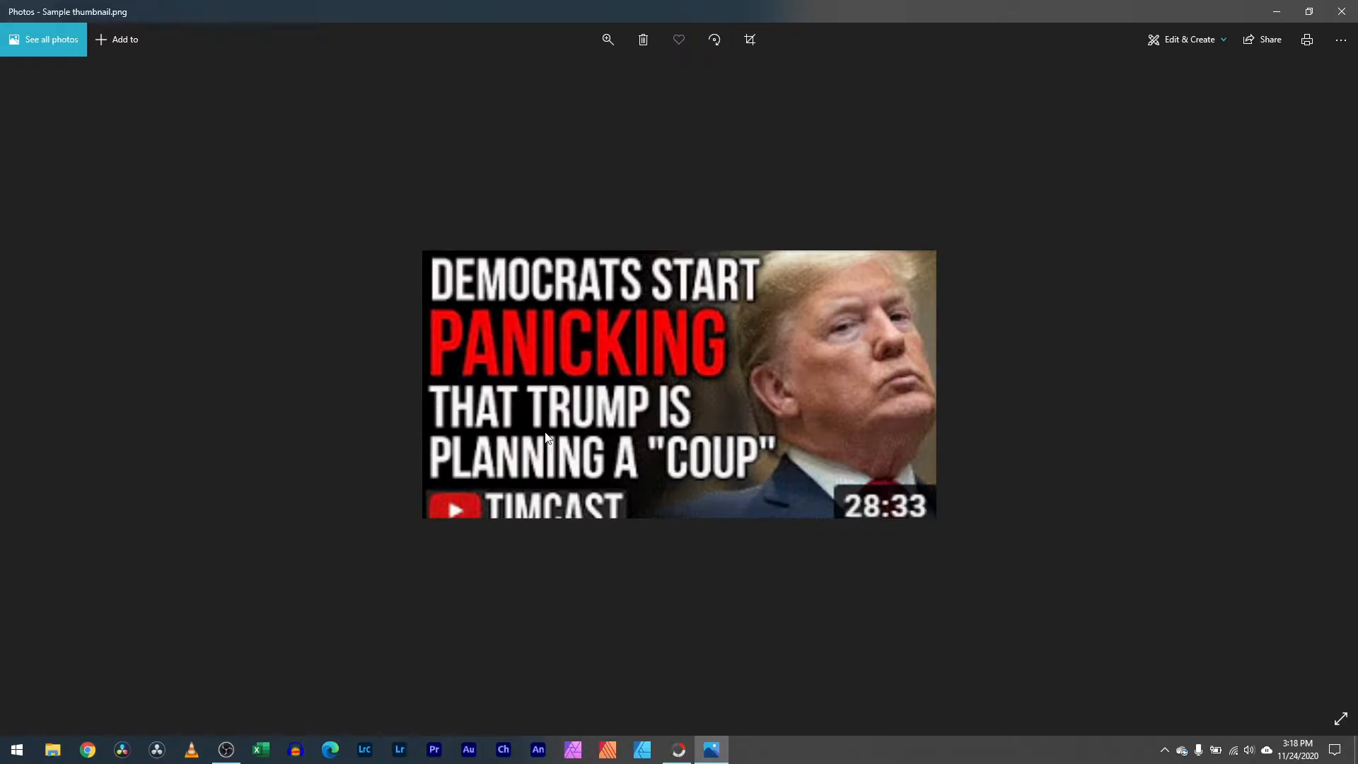
click(1348, 9)
Step: Restore the editor and browse the E: drive's lapel mics, Videos, ssd and to sort 1 folders
click(679, 751)
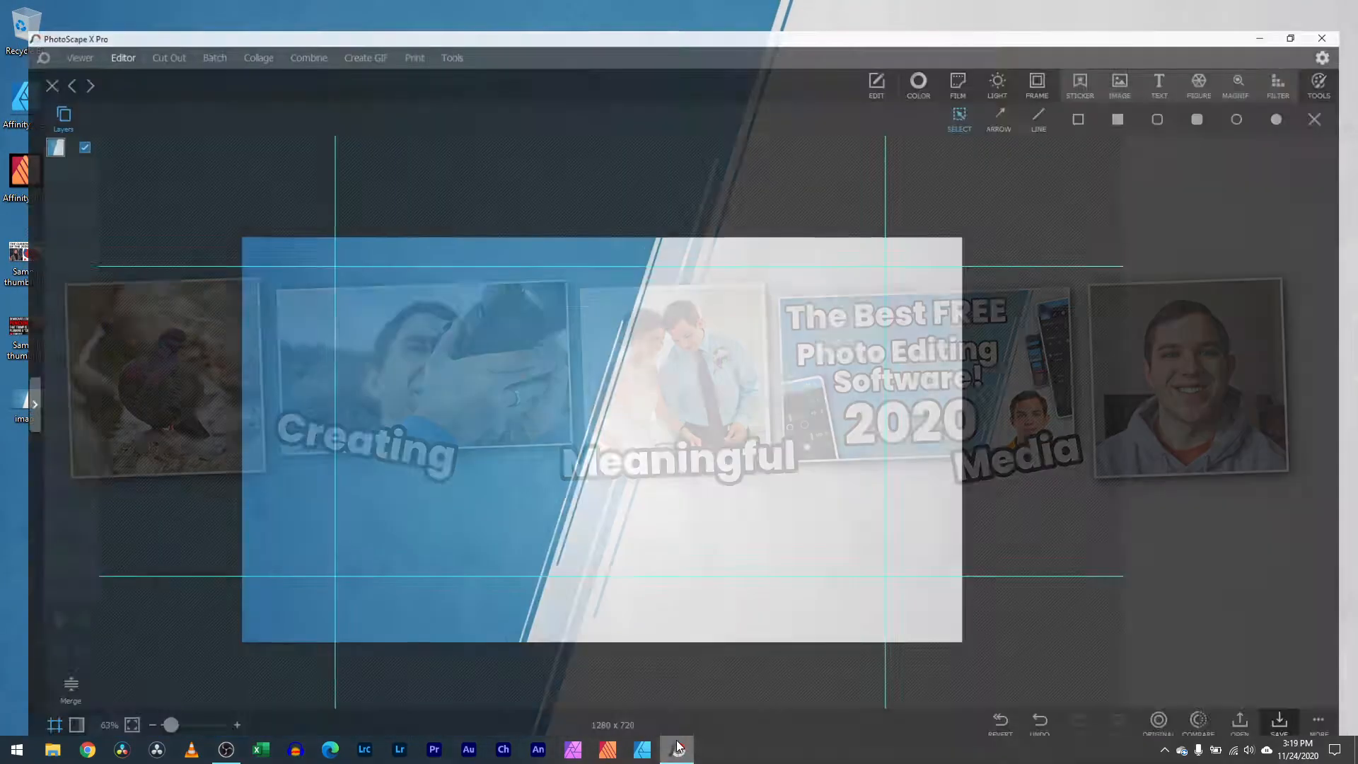
click(1132, 58)
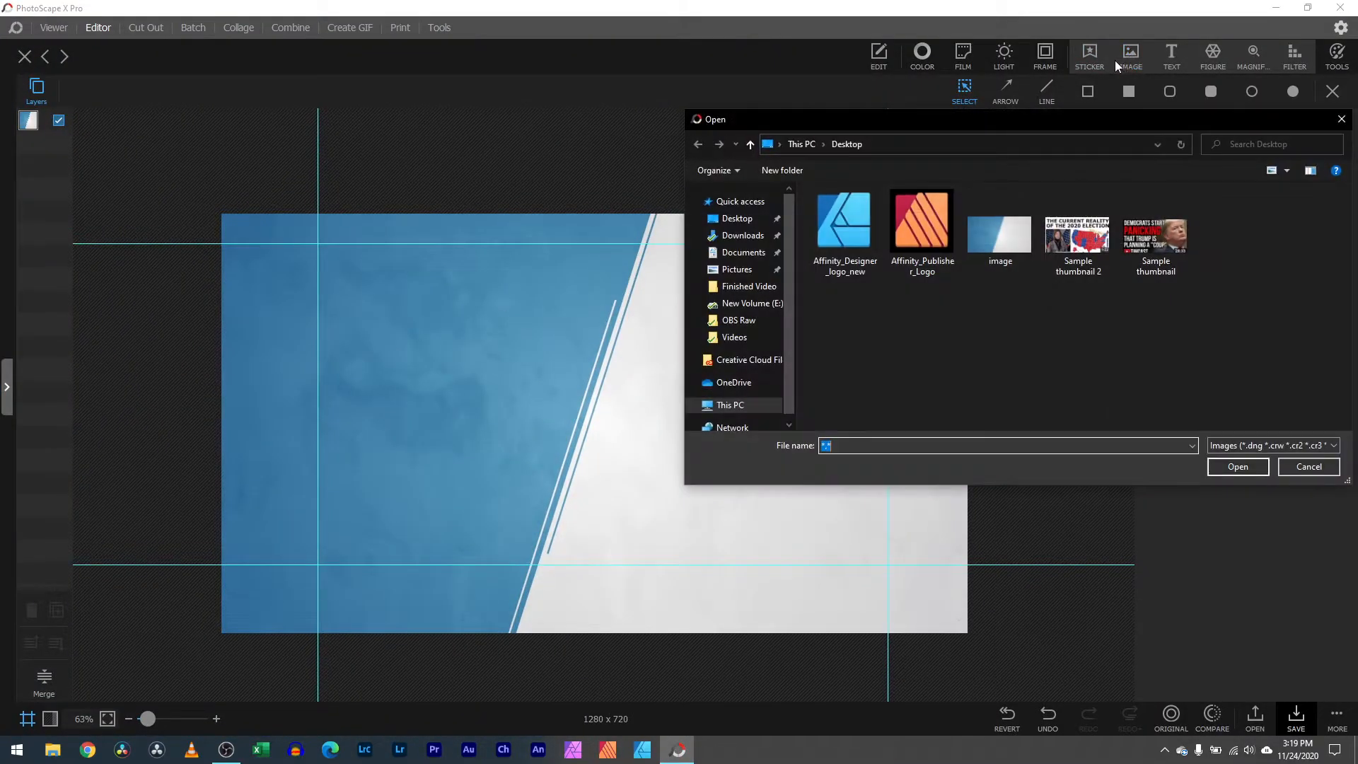
scroll(748, 377, down, 1)
click(748, 377)
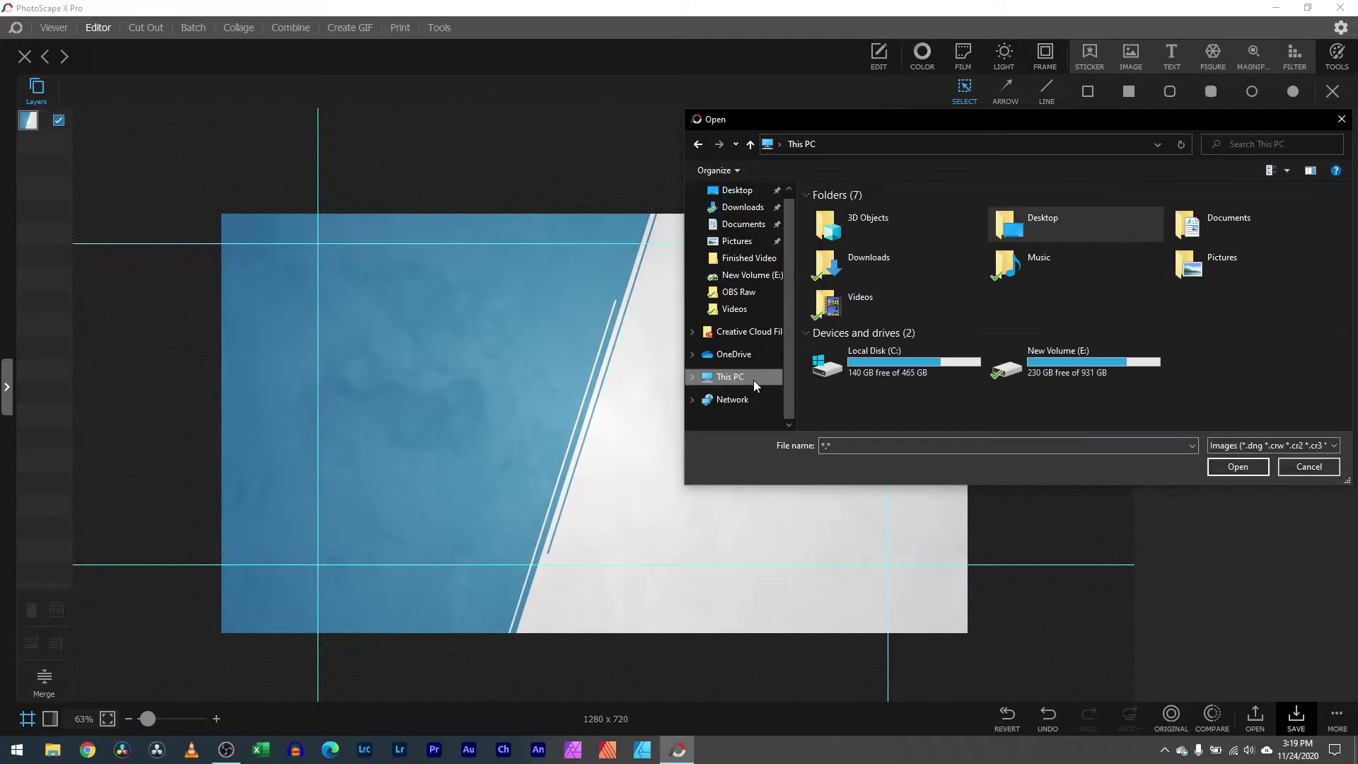
double_click(1070, 366)
double_click(856, 237)
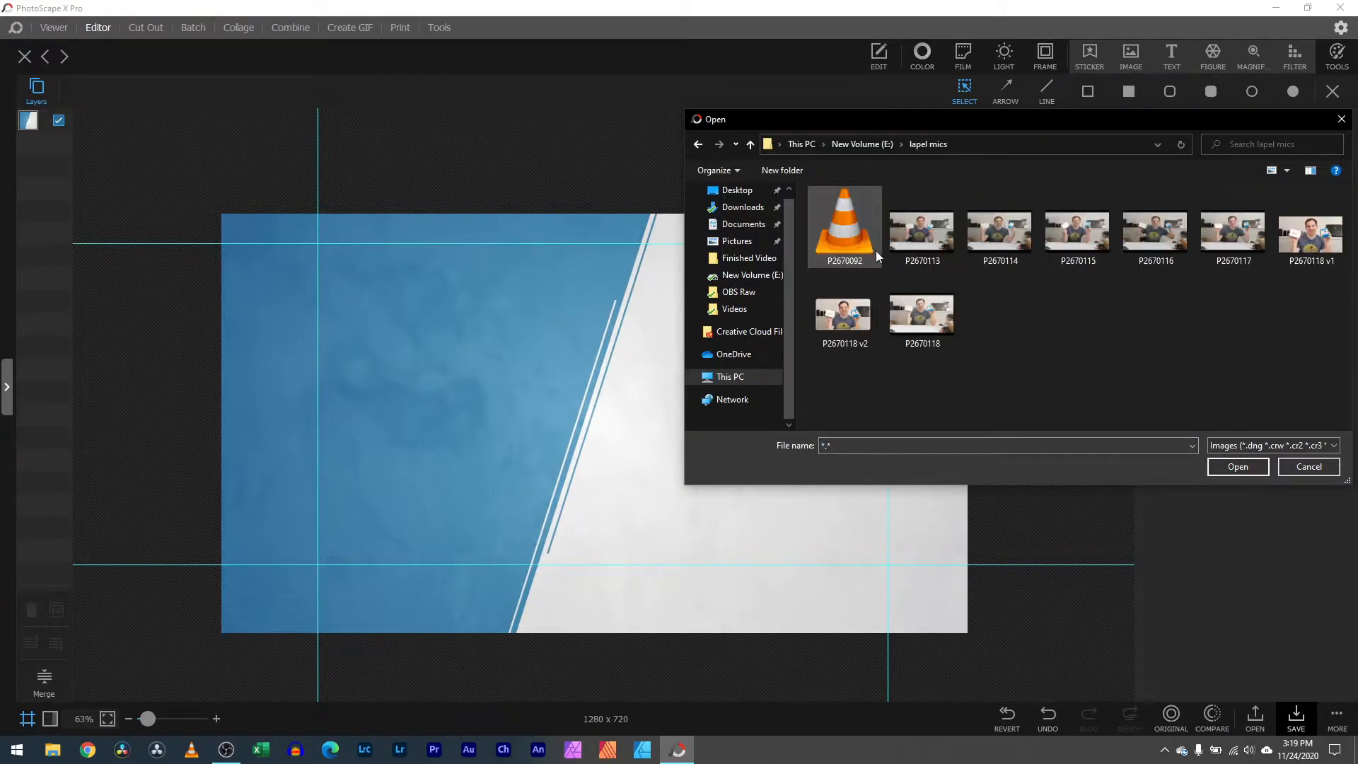
click(698, 145)
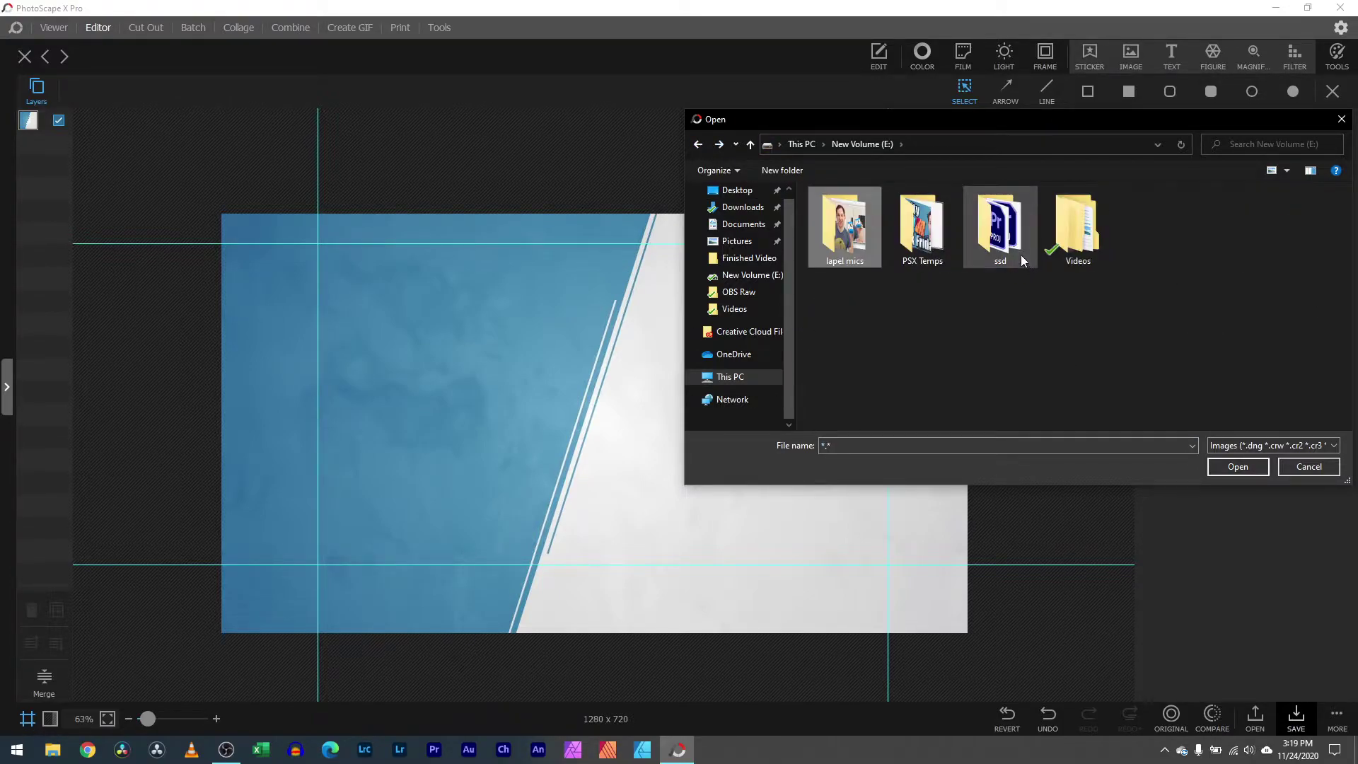
double_click(1076, 223)
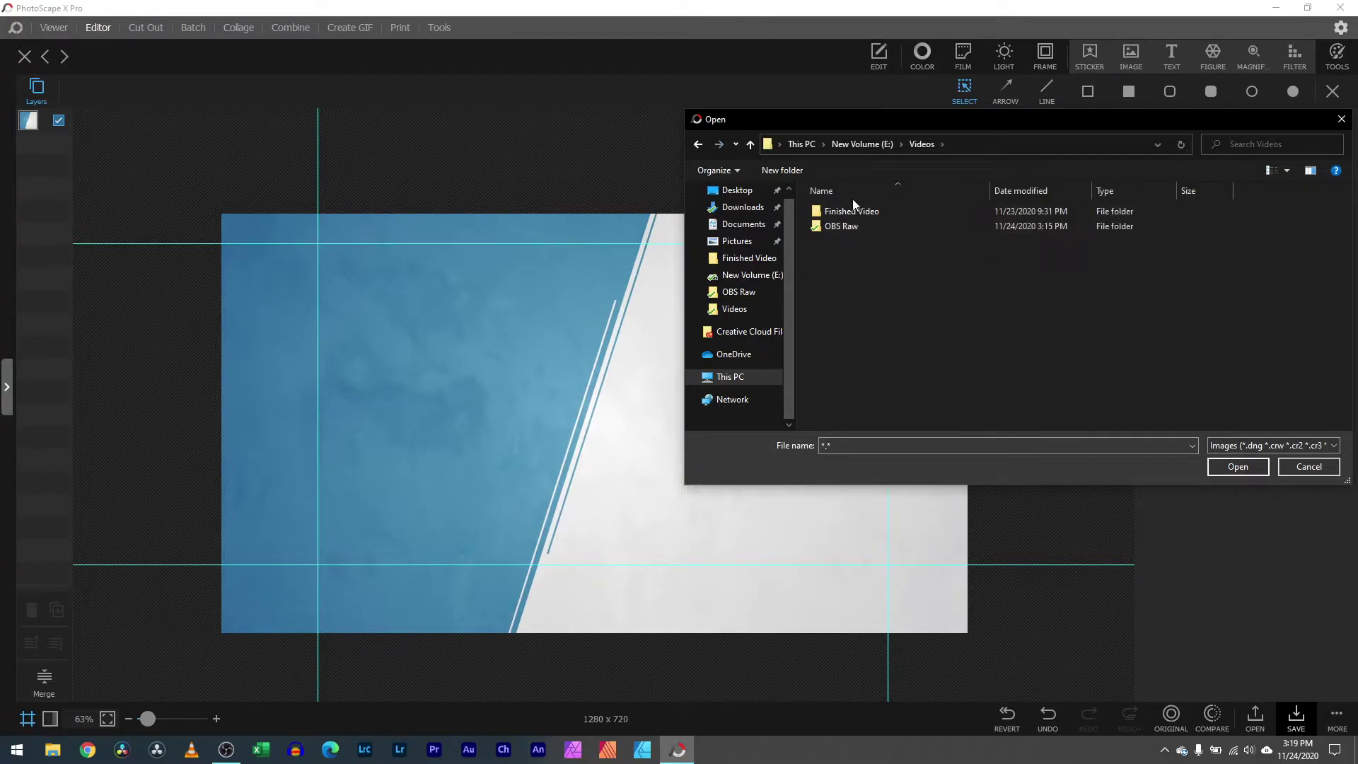
click(698, 144)
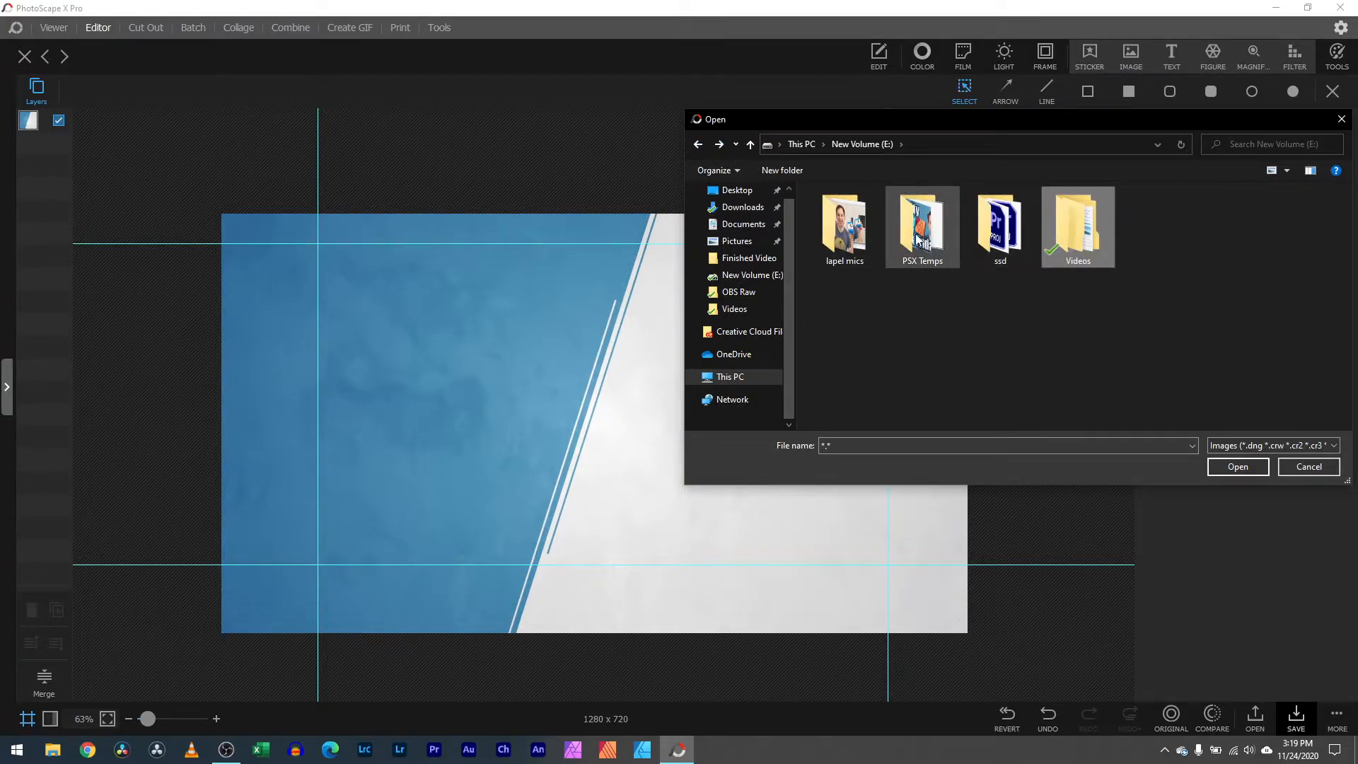
double_click(996, 229)
scroll(982, 250, down, 3)
scroll(881, 276, up, 2)
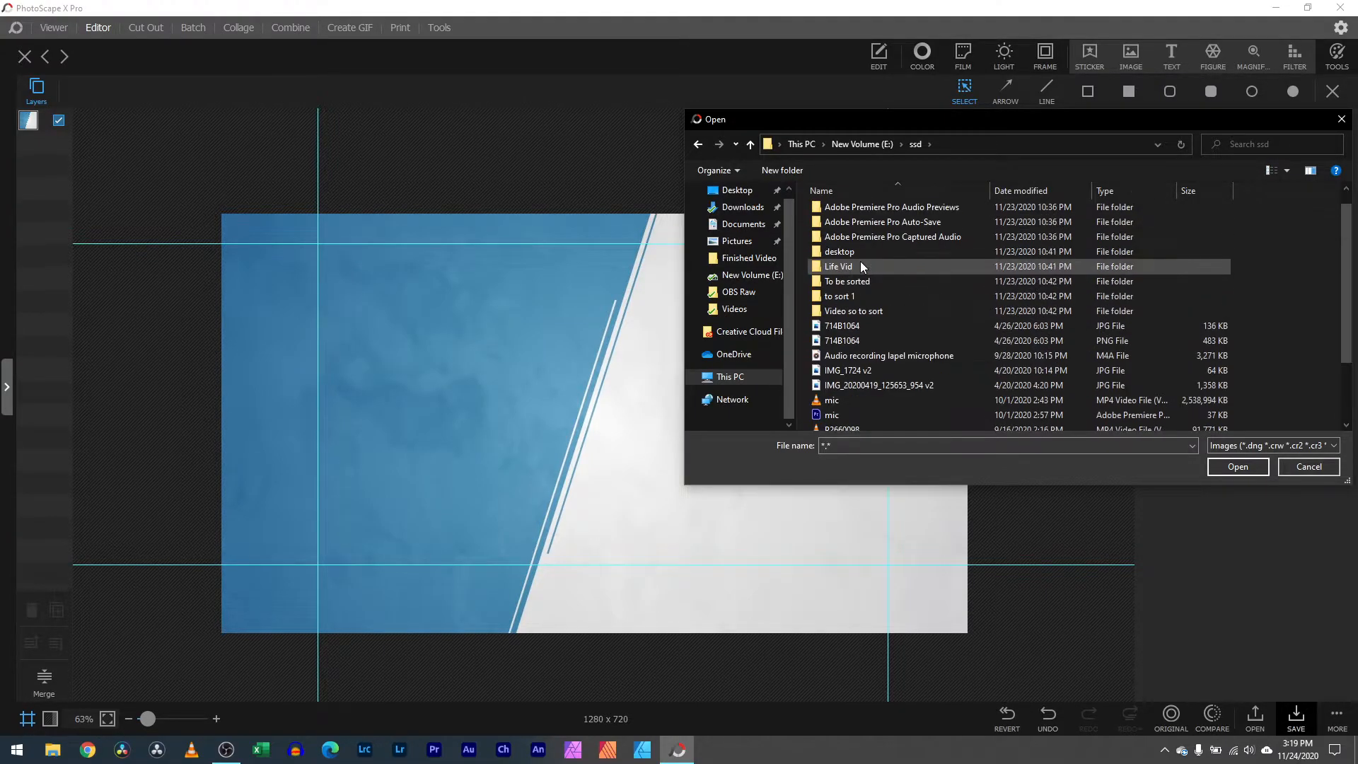
double_click(867, 297)
scroll(881, 297, down, 5)
scroll(920, 296, up, 1)
scroll(920, 296, up, 3)
scroll(921, 297, up, 3)
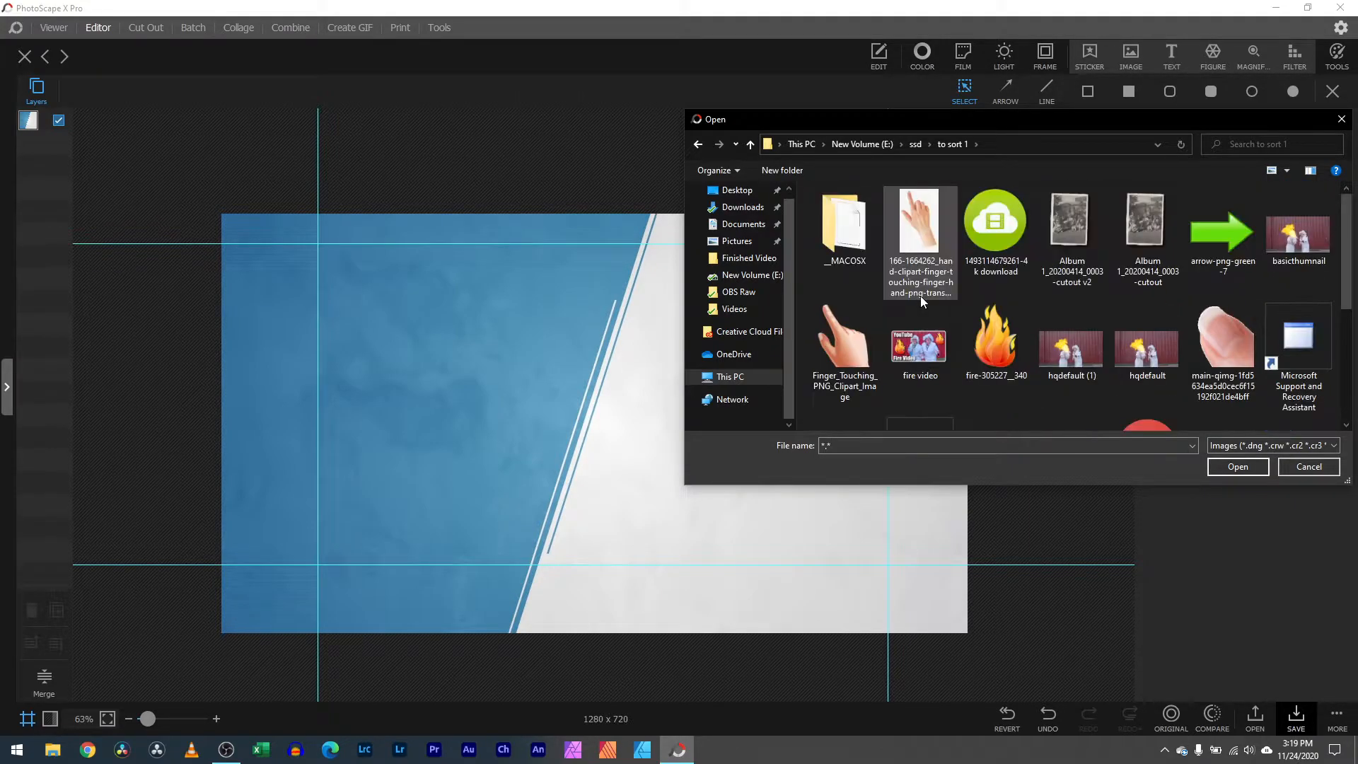
scroll(921, 296, up, 1)
Step: Browse the Pictures folders and insert the cut-out portrait photo as a new layer
click(737, 241)
scroll(934, 286, down, 3)
scroll(972, 285, down, 3)
scroll(972, 280, down, 5)
scroll(973, 280, down, 1)
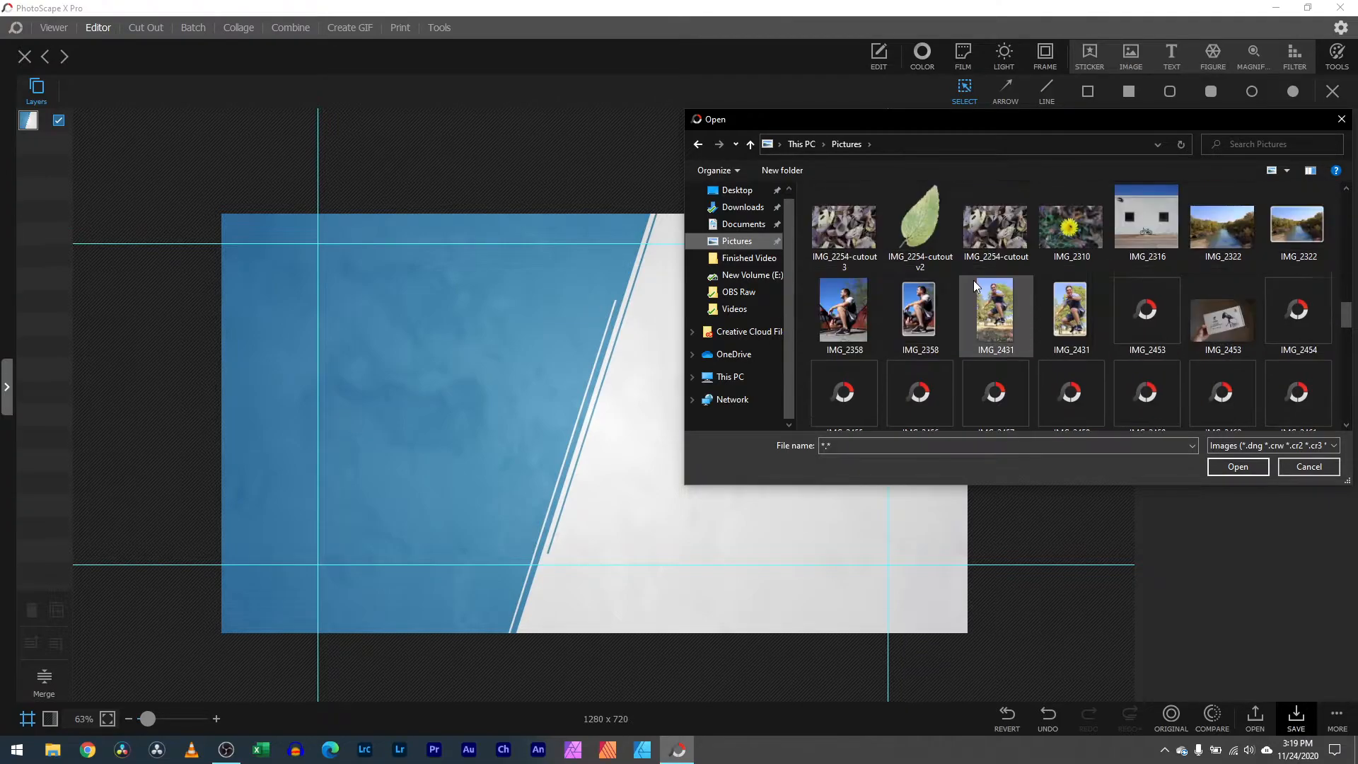
scroll(974, 280, up, 1)
scroll(973, 281, down, 2)
scroll(975, 280, down, 3)
scroll(976, 281, down, 2)
scroll(977, 280, down, 1)
scroll(977, 280, down, 3)
scroll(978, 280, up, 2)
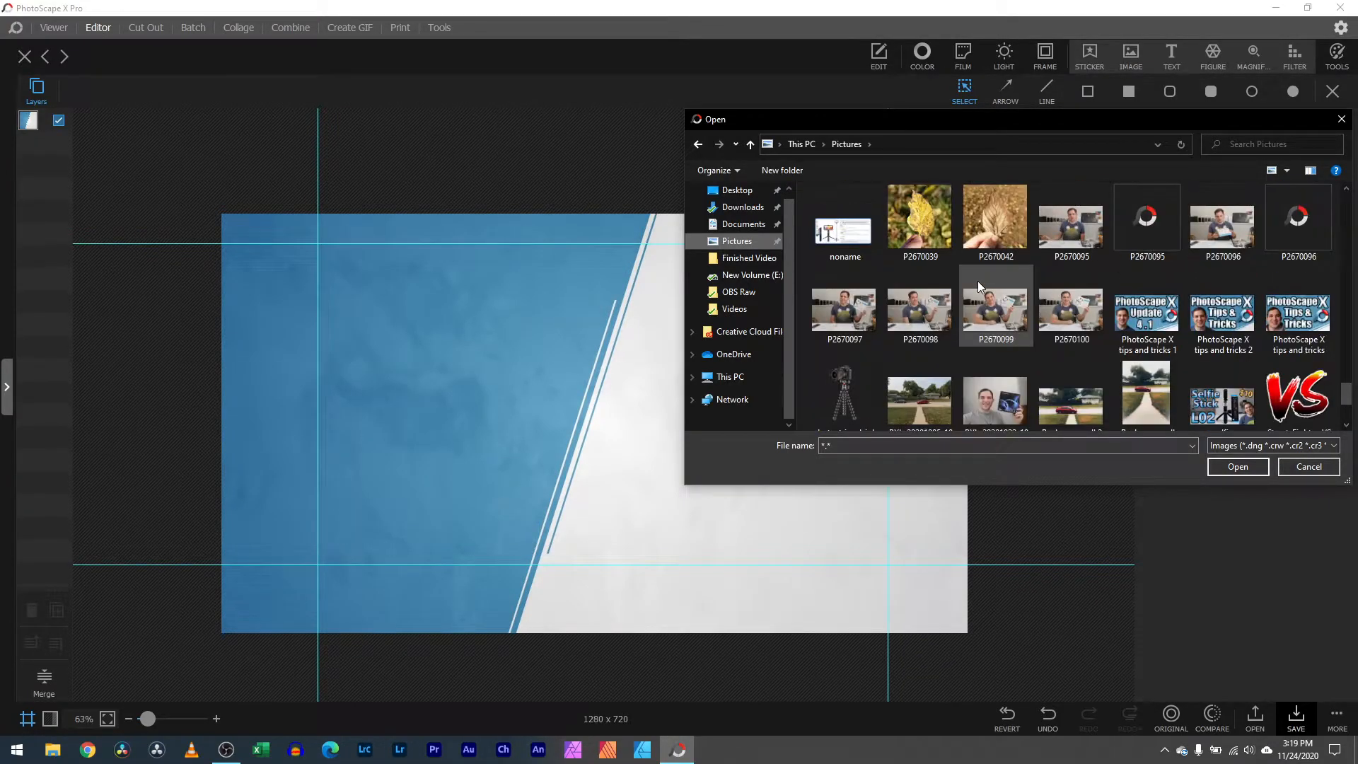
scroll(978, 281, up, 1)
scroll(1034, 312, up, 2)
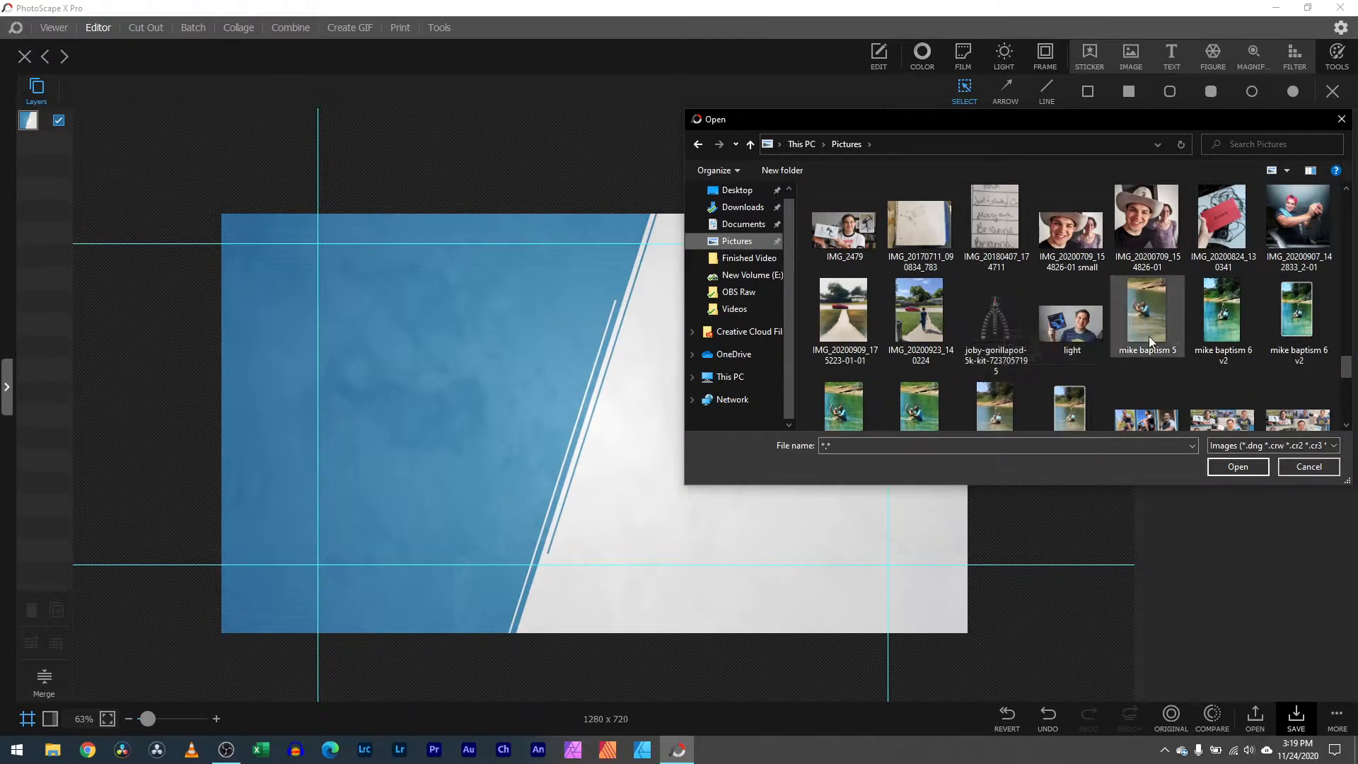
scroll(1085, 329, up, 2)
scroll(1093, 325, down, 2)
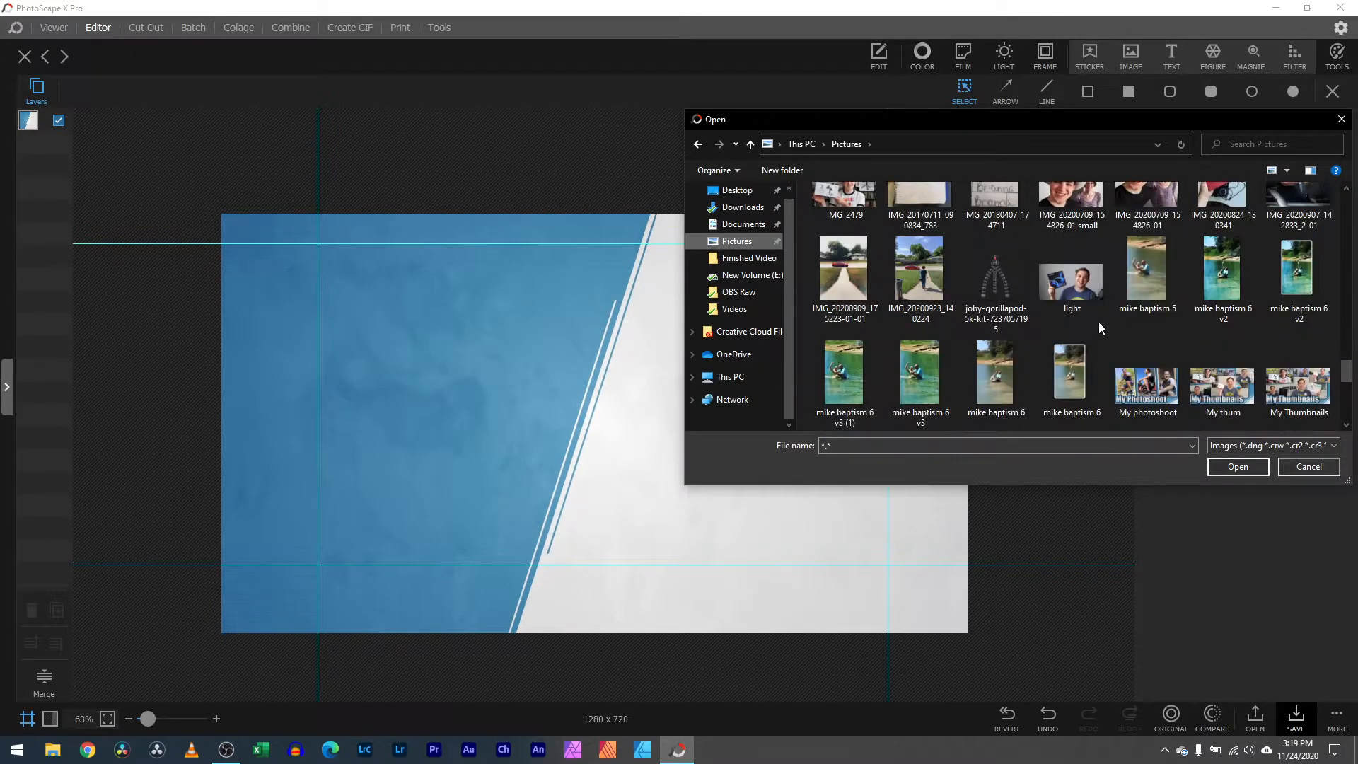
scroll(1114, 322, up, 2)
scroll(1126, 318, up, 5)
scroll(1125, 316, up, 5)
scroll(1128, 317, up, 1)
scroll(1128, 318, up, 5)
scroll(1129, 317, up, 2)
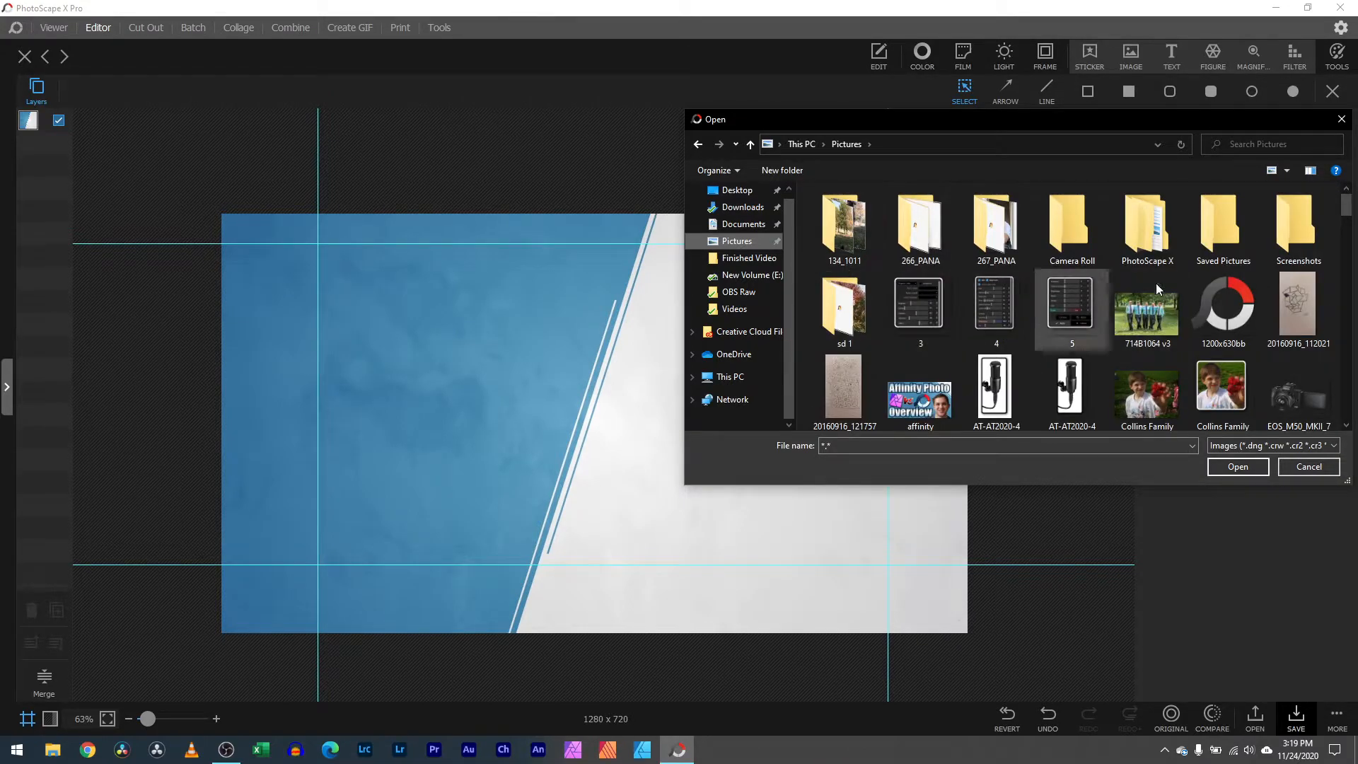
double_click(1148, 225)
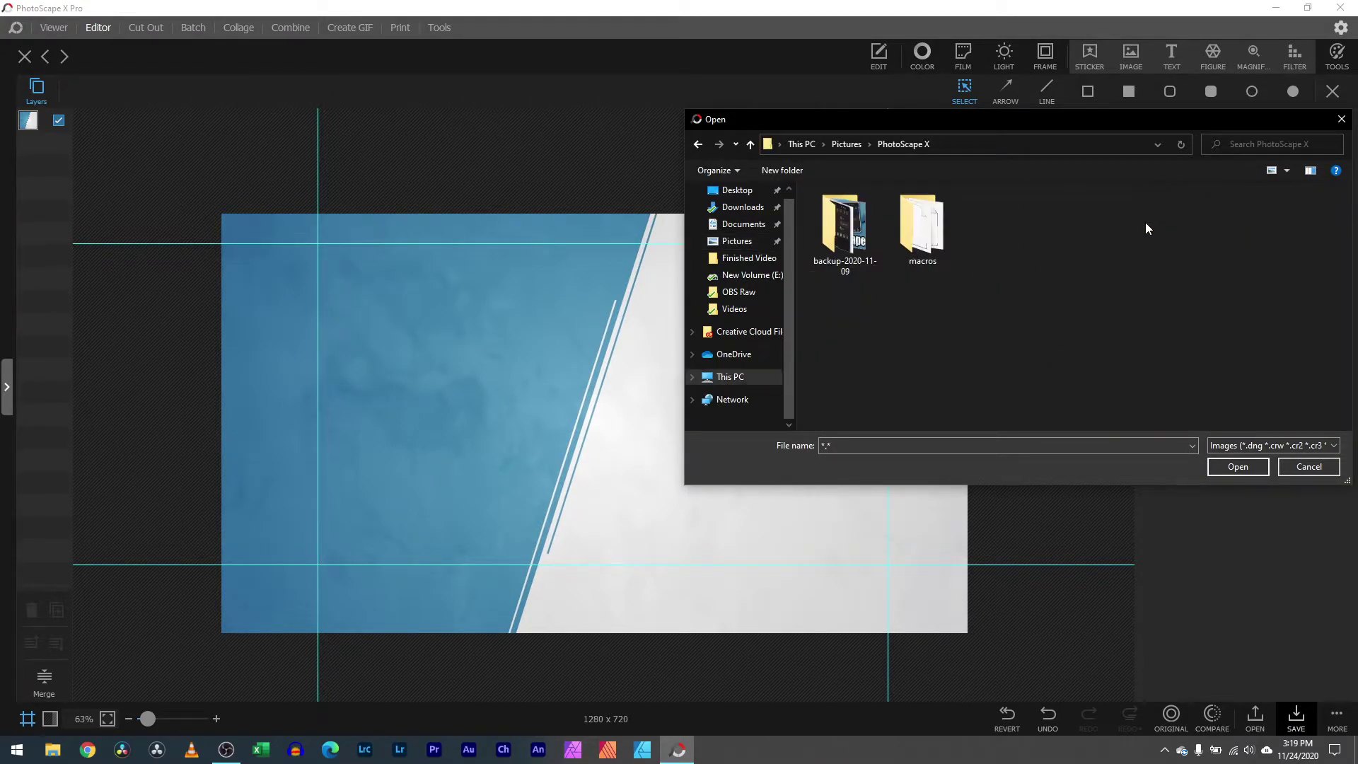
double_click(845, 229)
click(697, 144)
click(697, 143)
double_click(997, 228)
scroll(958, 256, down, 2)
scroll(958, 257, down, 2)
click(697, 143)
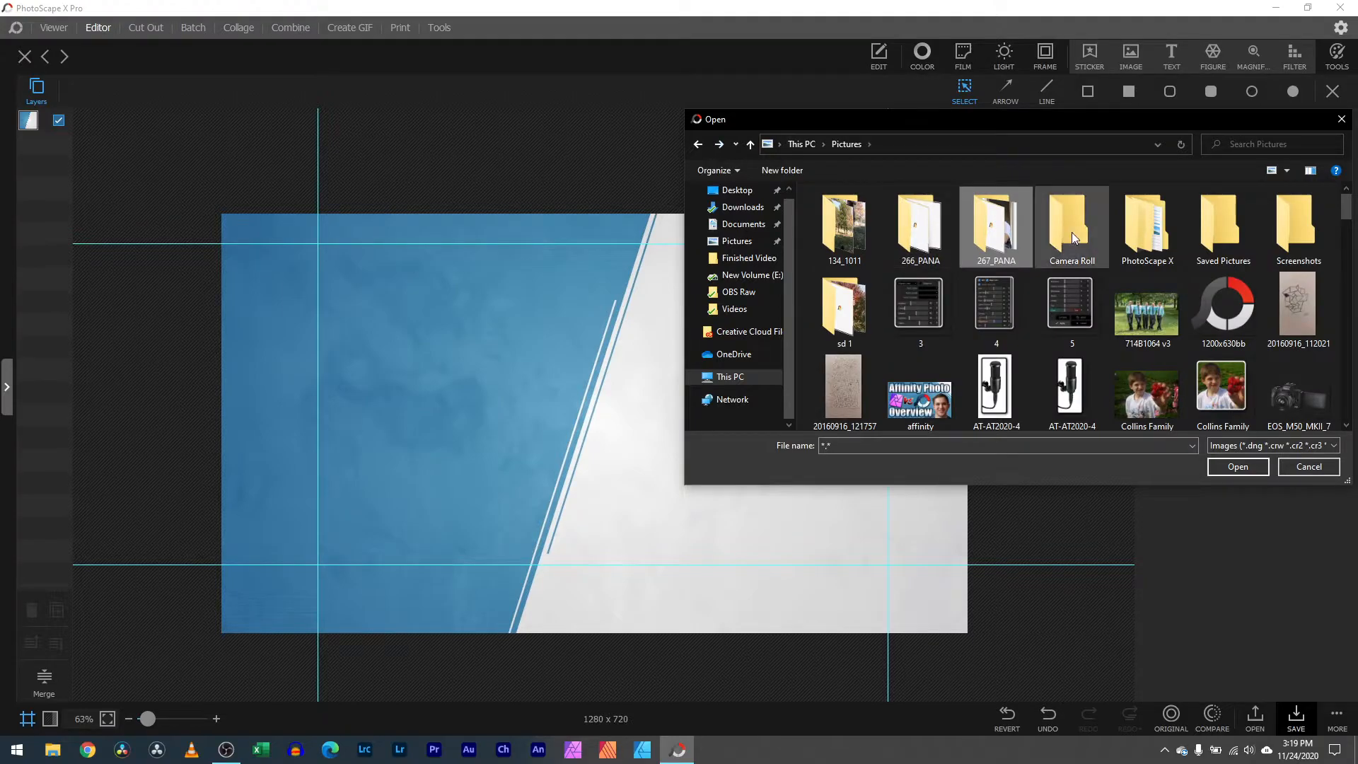
double_click(840, 237)
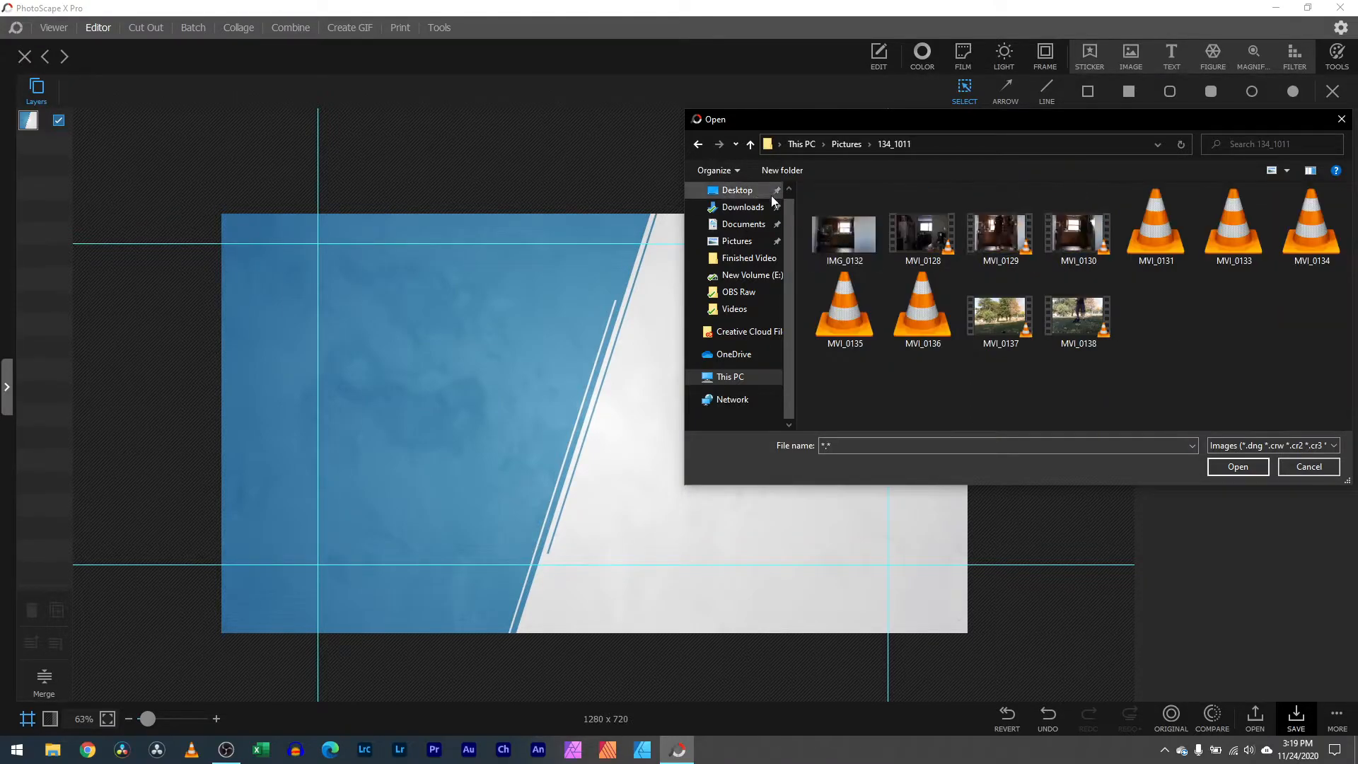
click(698, 143)
scroll(1101, 319, down, 10)
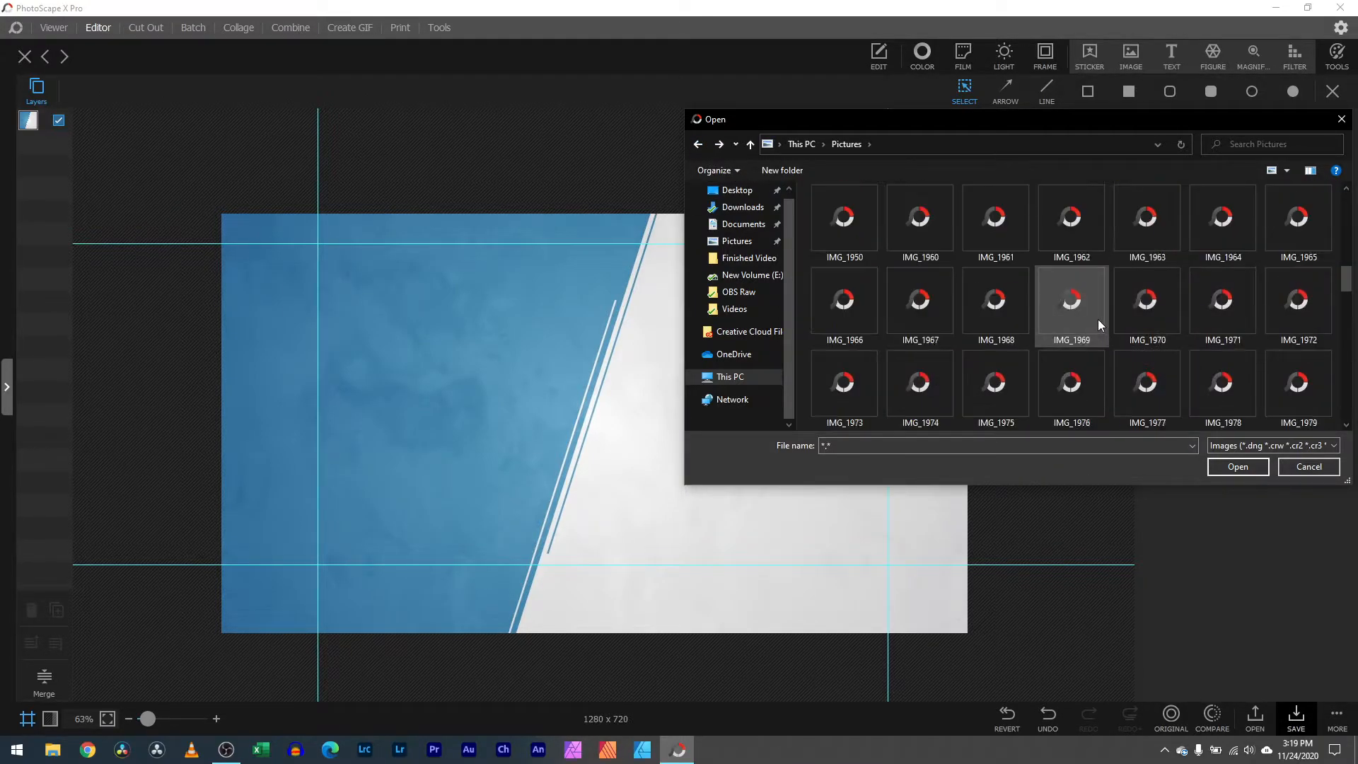
scroll(1099, 320, up, 2)
scroll(1099, 320, up, 2)
scroll(1099, 320, up, 3)
double_click(1074, 311)
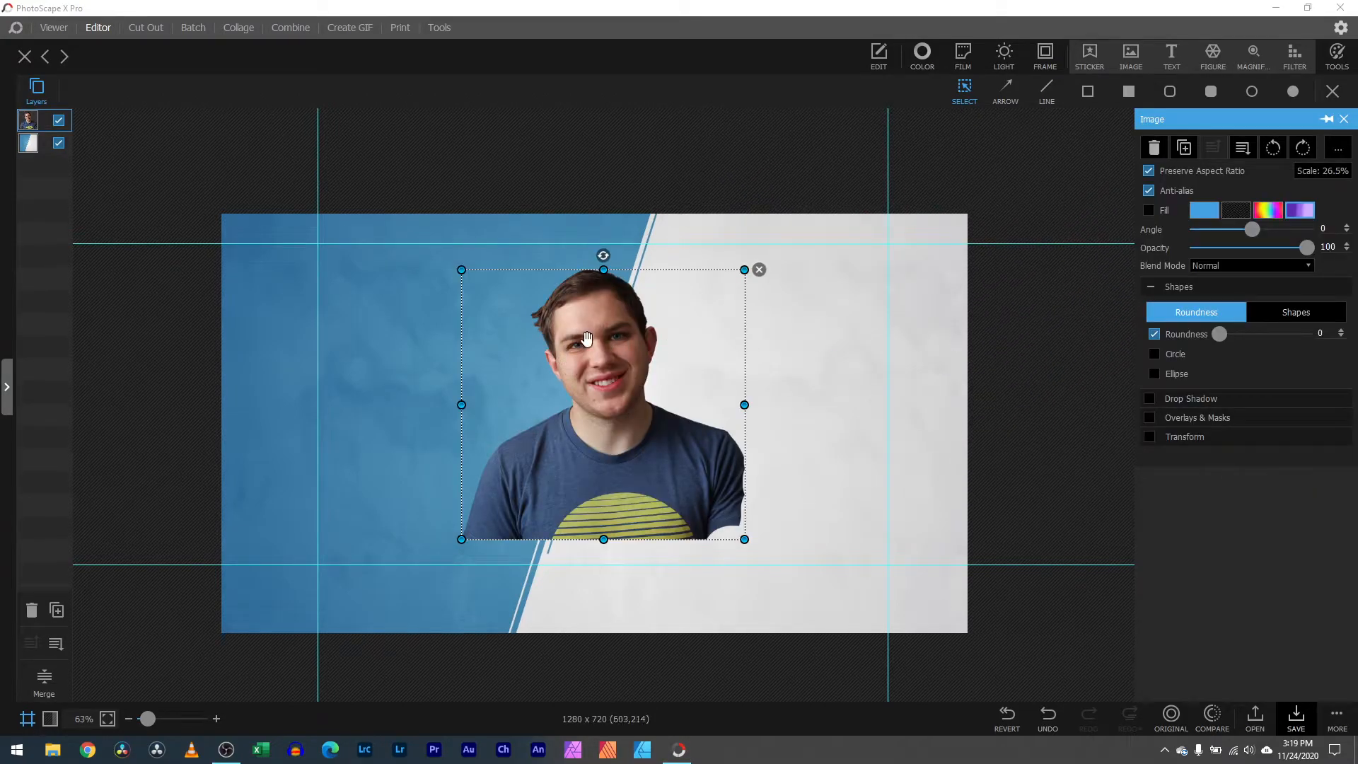
Step: Enlarge the portrait on the right, tilt it slightly clockwise, and push it past the bottom edge
drag(587, 338, 710, 384)
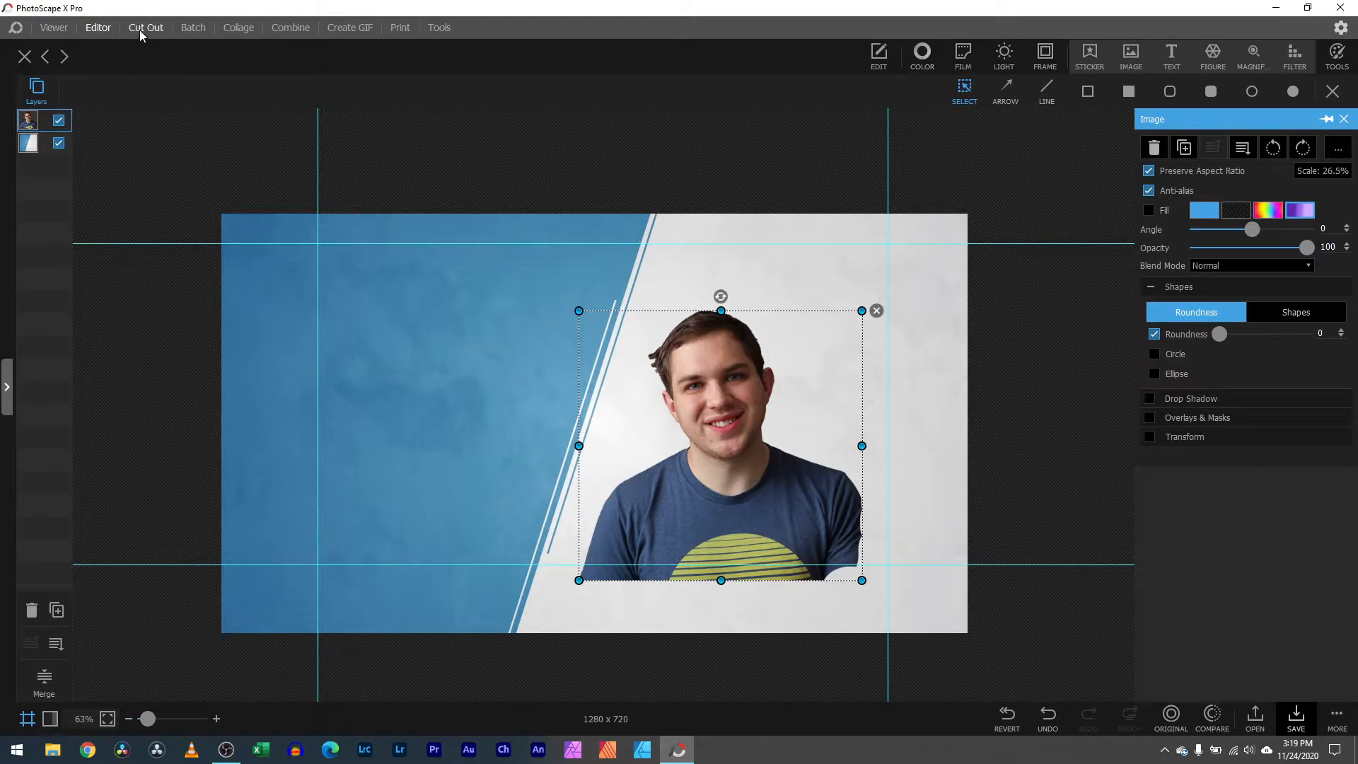
drag(580, 312, 531, 264)
drag(681, 351, 719, 353)
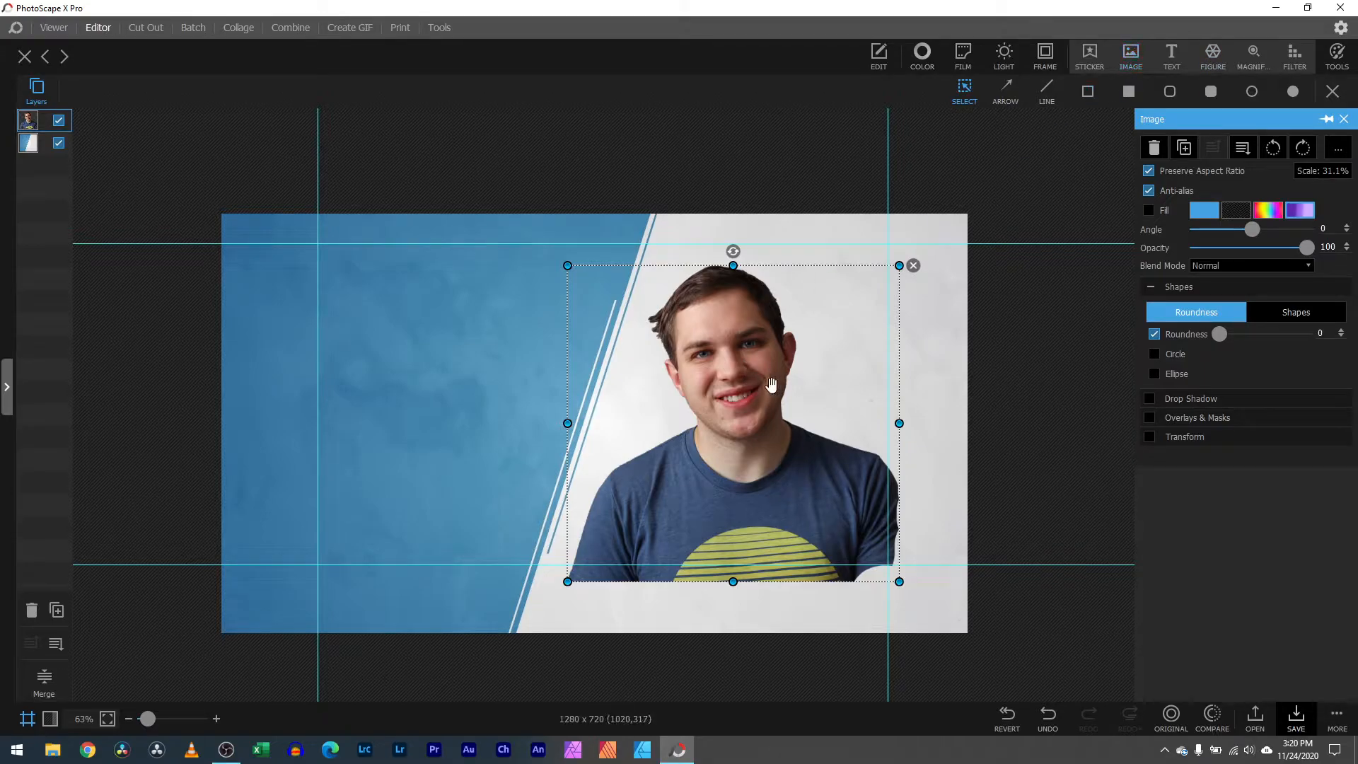
drag(735, 383, 781, 378)
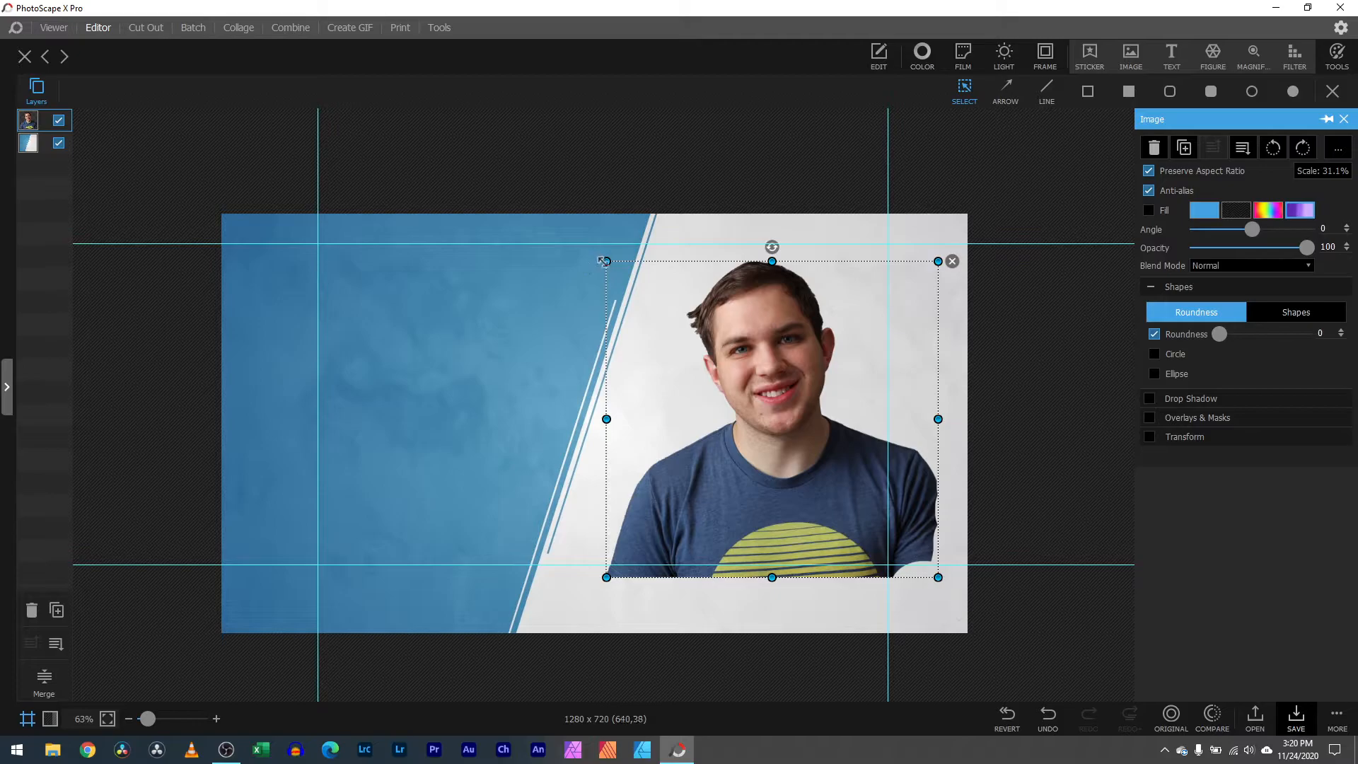
mouse_move(604, 261)
mouse_down()
mouse_move(782, 394)
mouse_move(673, 321)
mouse_move(659, 330)
mouse_move(599, 254)
mouse_up()
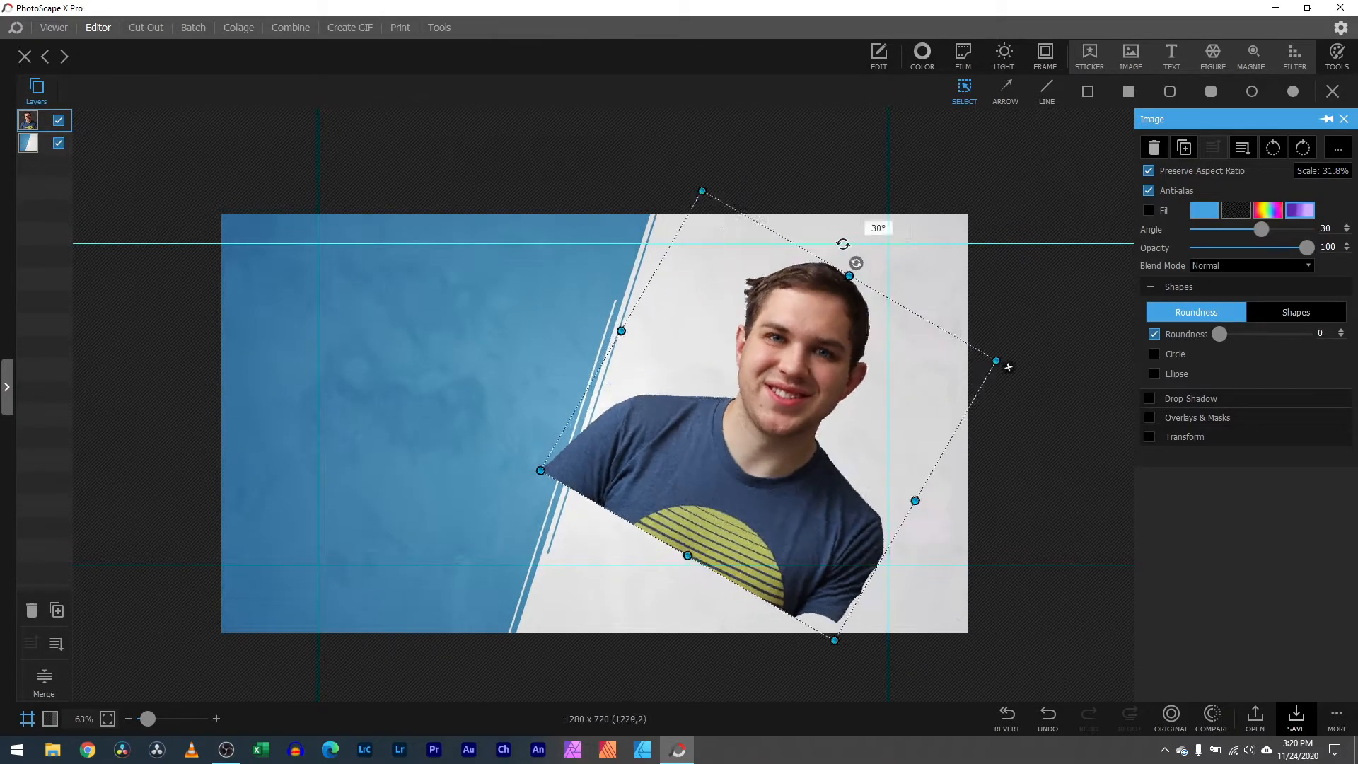
drag(769, 242, 775, 238)
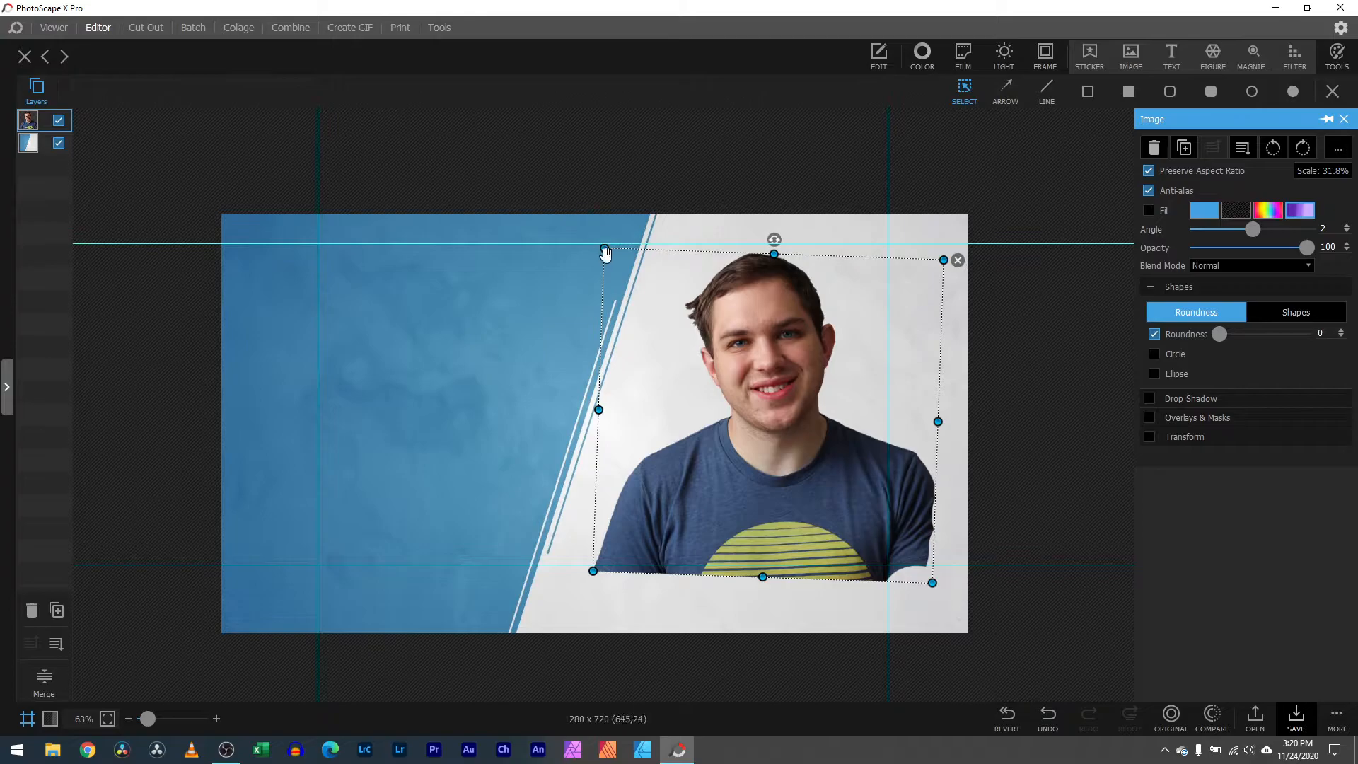
drag(605, 251, 494, 148)
drag(658, 313, 745, 416)
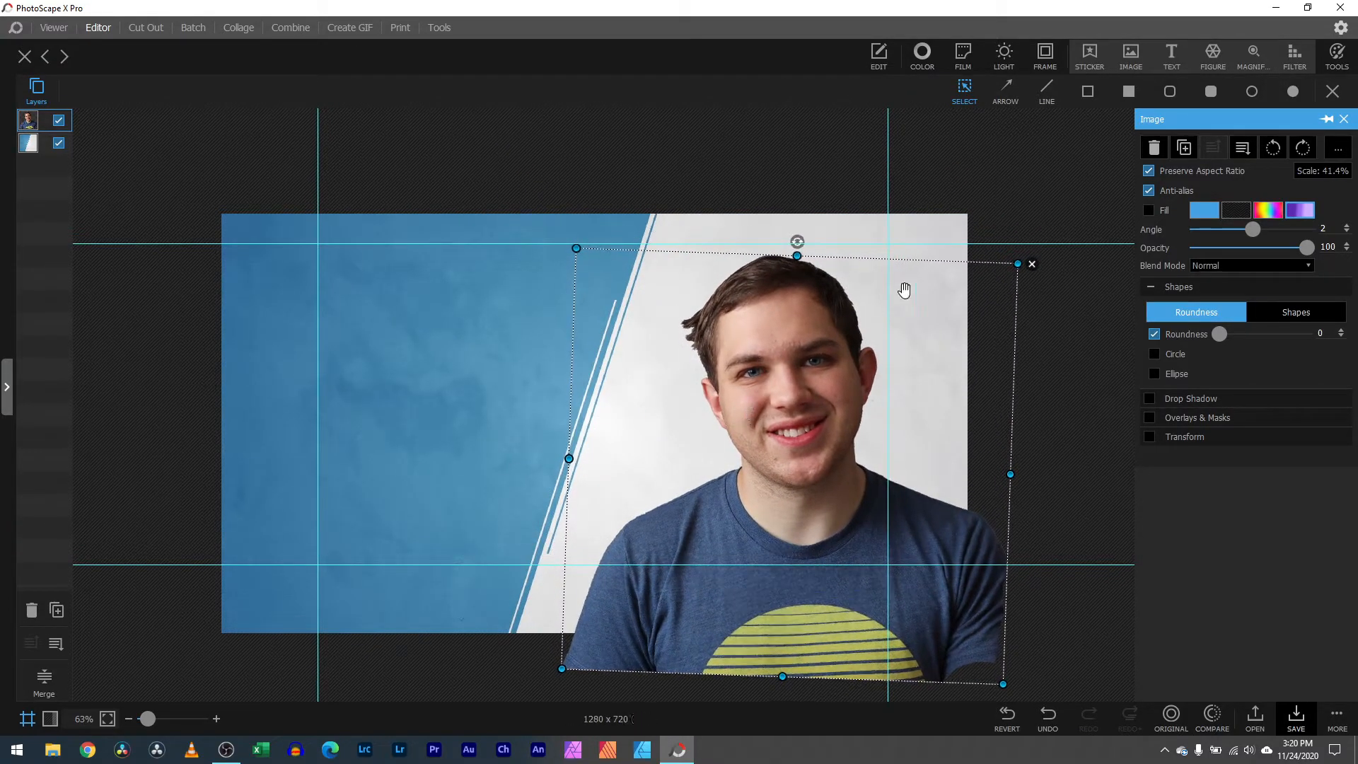
click(1014, 170)
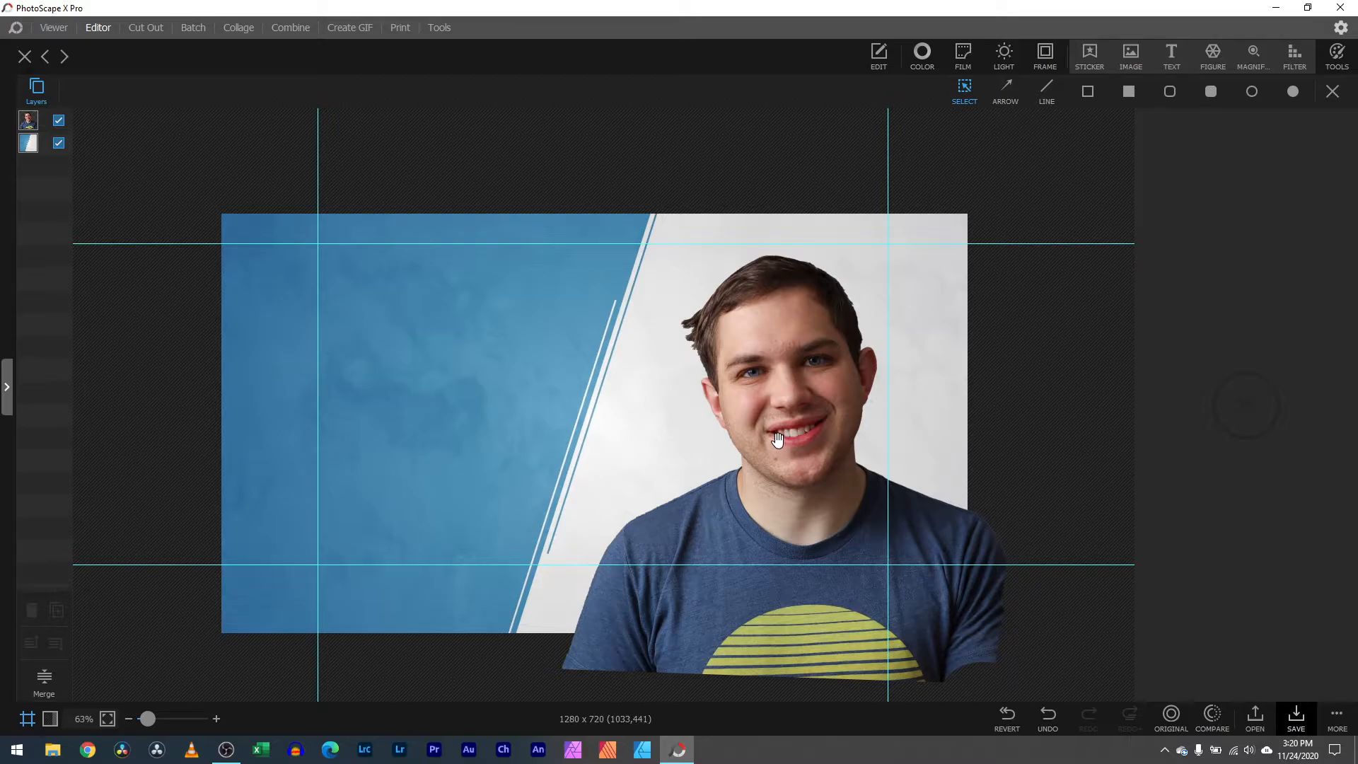
drag(147, 719, 171, 718)
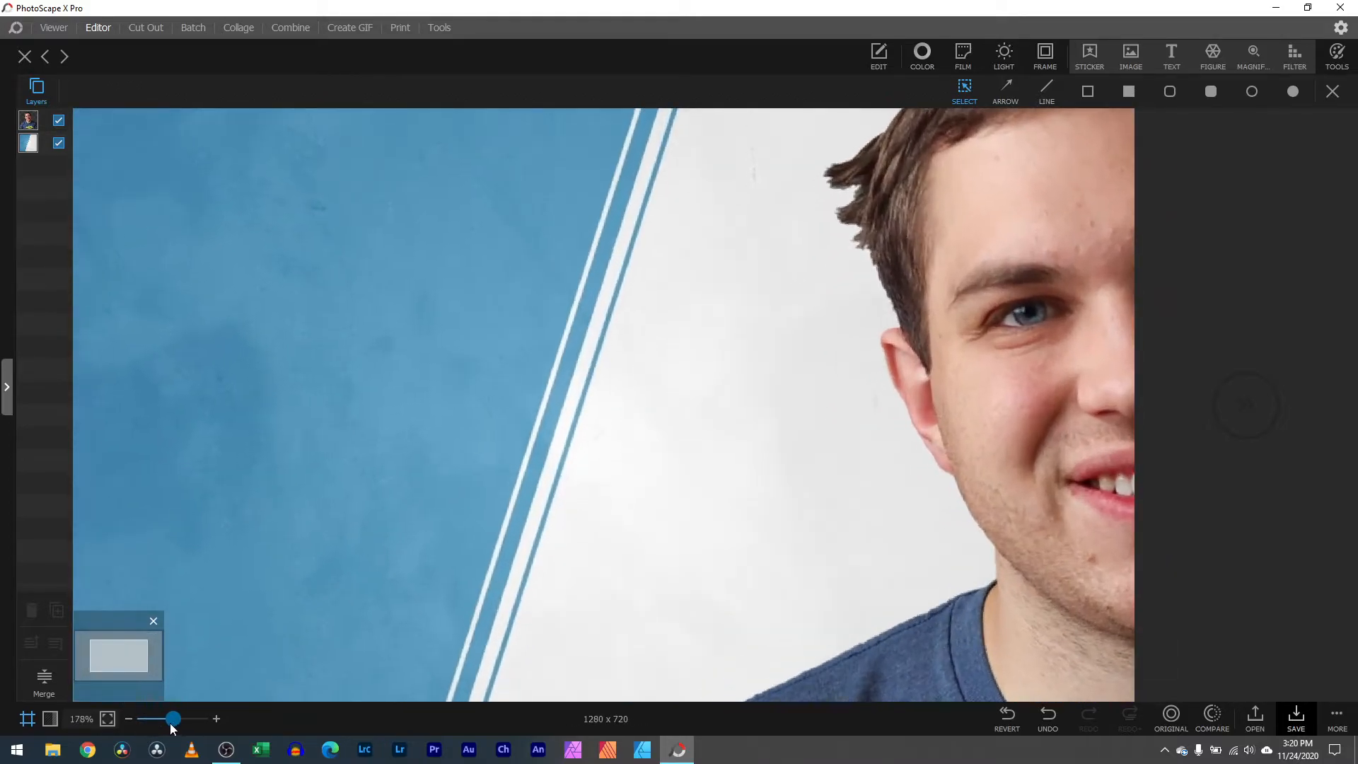
drag(127, 675, 135, 671)
drag(170, 719, 149, 719)
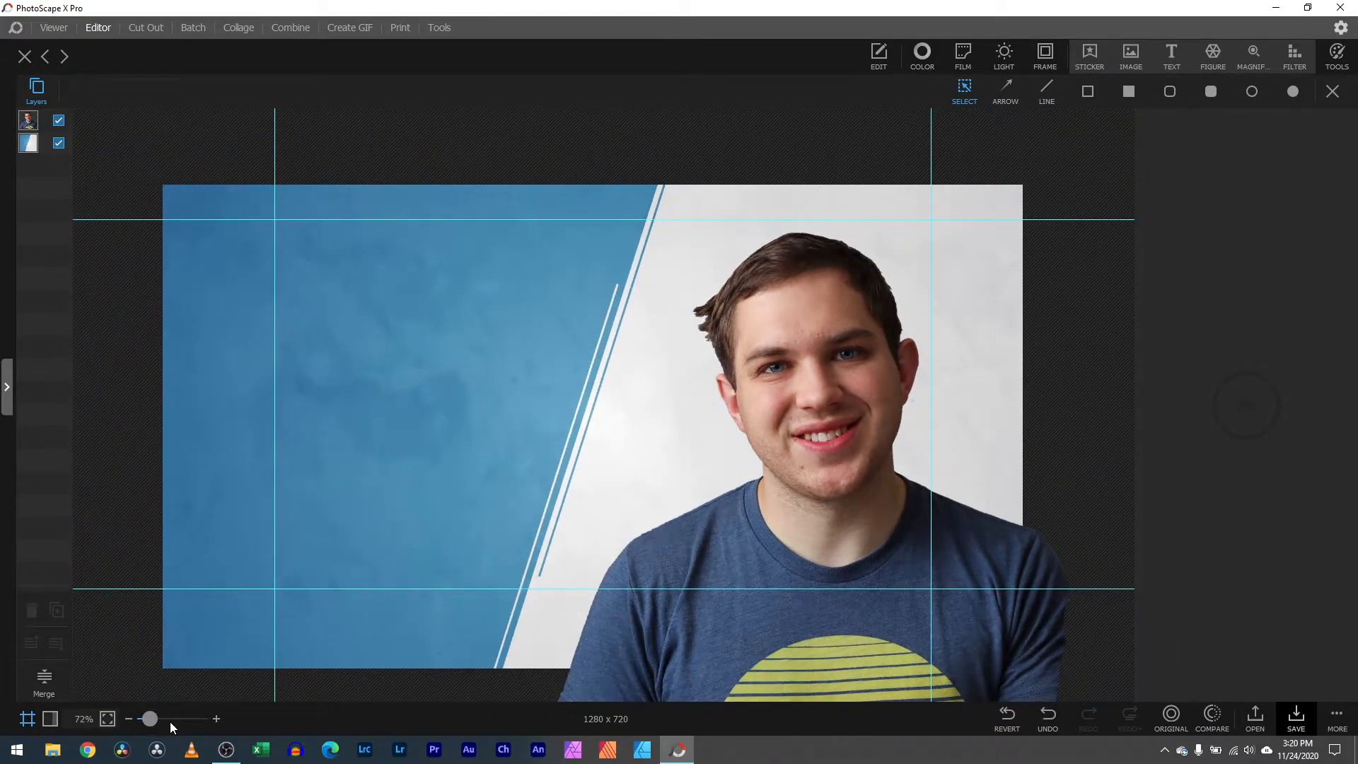
Step: Reposition and enlarge the blue background layer and level it back to zero rotation
click(822, 379)
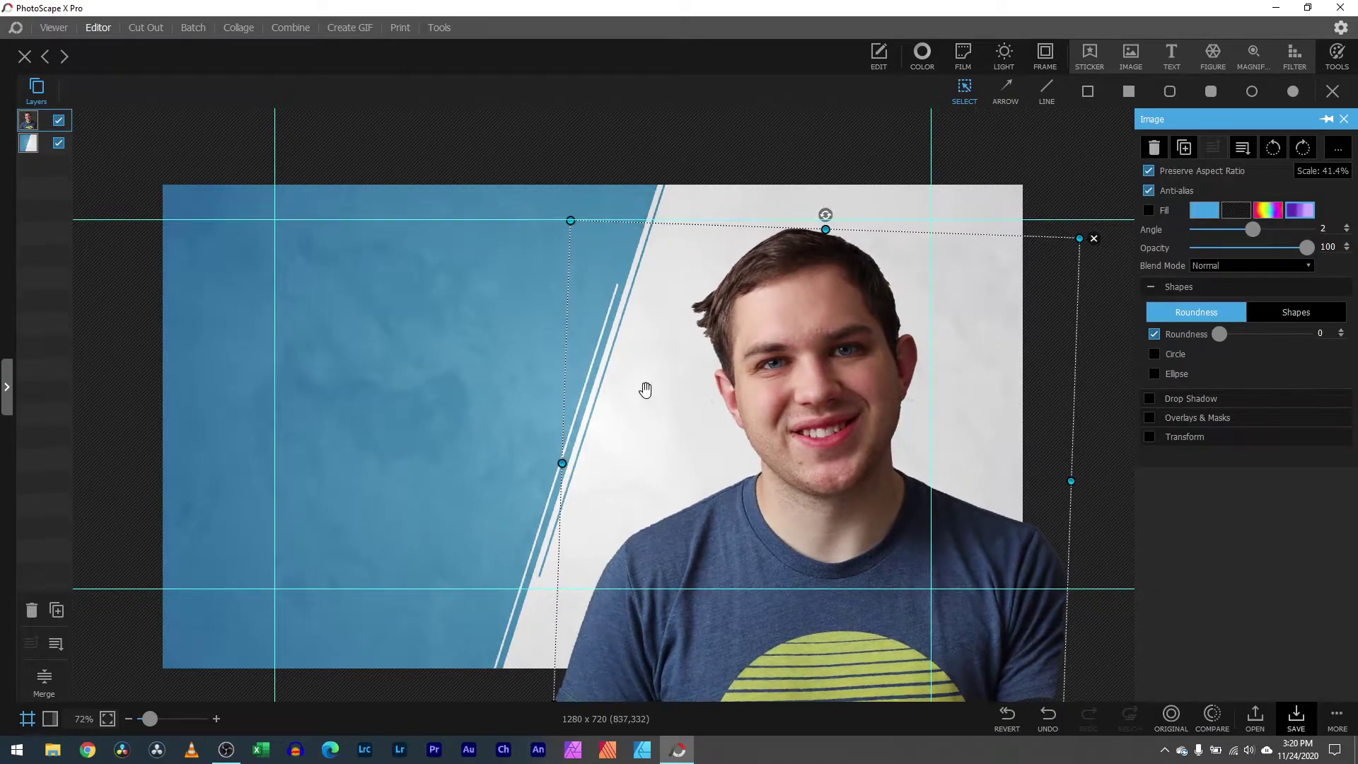
click(469, 393)
drag(469, 395, 525, 397)
mouse_move(647, 187)
mouse_down()
mouse_move(662, 67)
mouse_move(643, 116)
mouse_move(649, 143)
mouse_move(652, 122)
mouse_move(658, 131)
mouse_up()
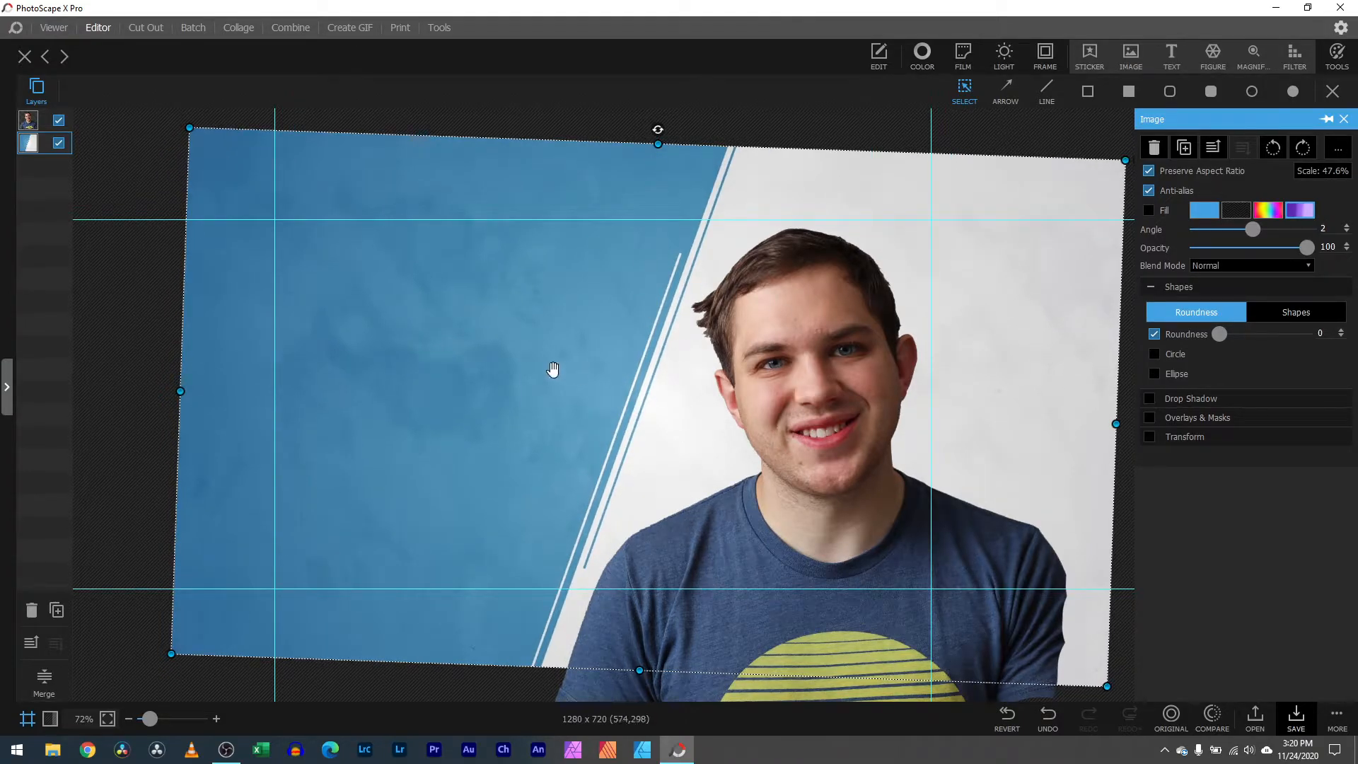
mouse_move(660, 129)
mouse_down()
mouse_move(425, 188)
mouse_move(477, 622)
mouse_move(680, 634)
mouse_move(307, 316)
mouse_move(570, 140)
mouse_move(668, 130)
mouse_move(651, 195)
mouse_move(652, 155)
mouse_move(652, 181)
mouse_up()
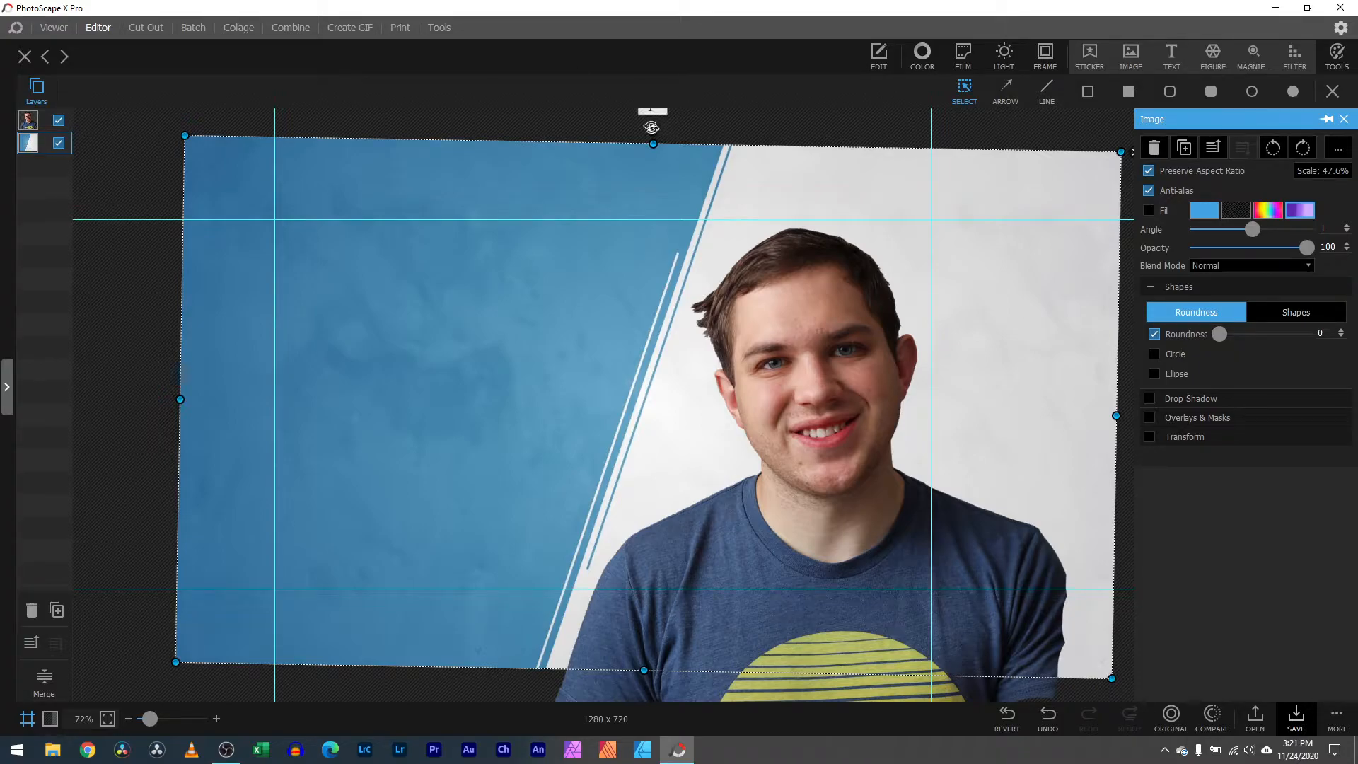
drag(651, 126, 644, 128)
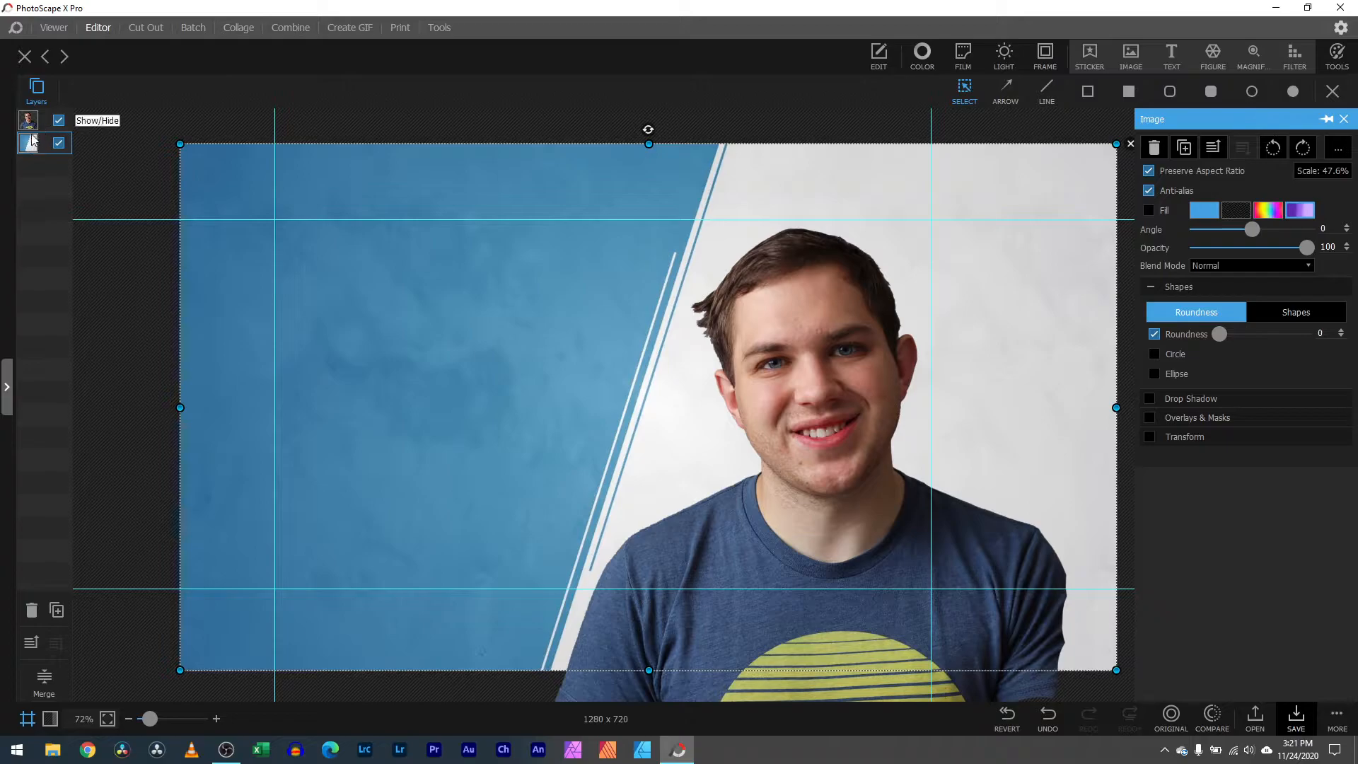
Step: Reorder the background below the portrait in Layers and check both layers' visibility
drag(32, 142, 34, 119)
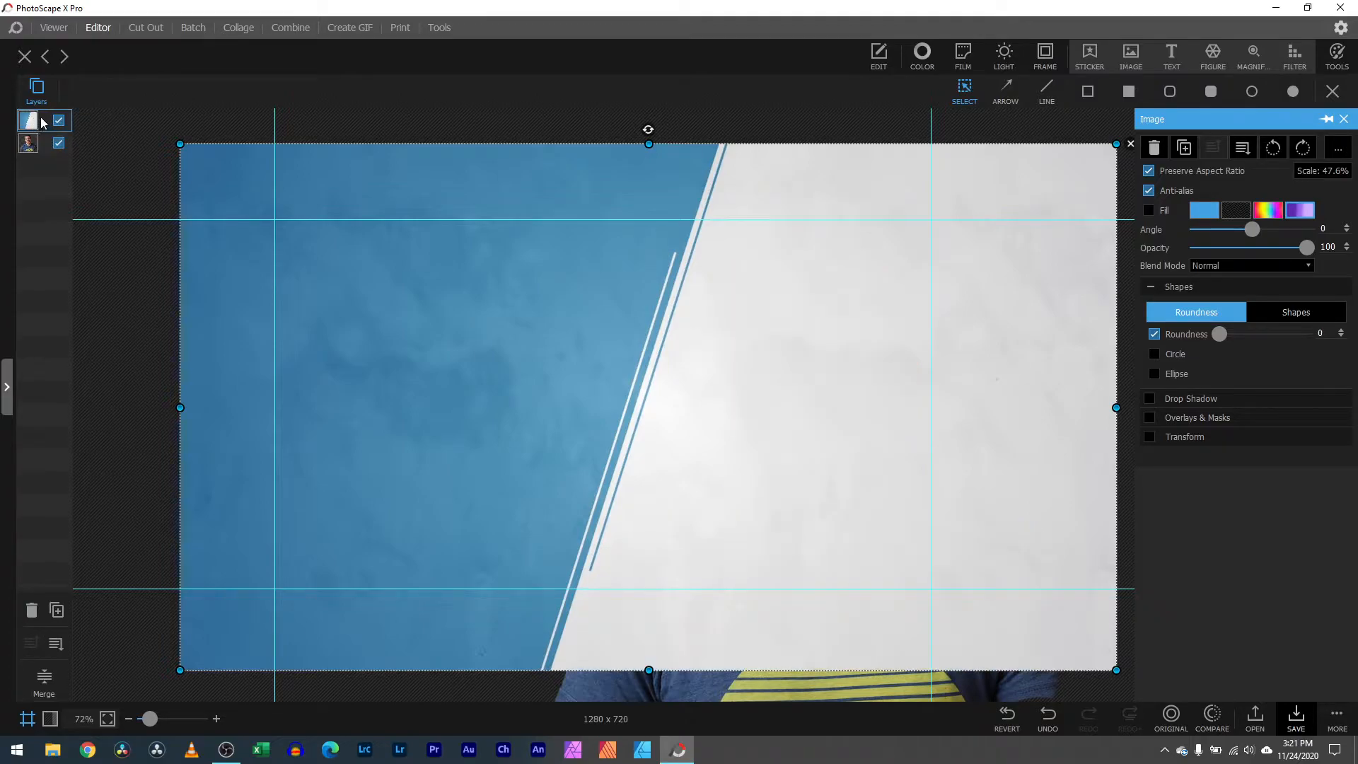
drag(40, 123, 42, 151)
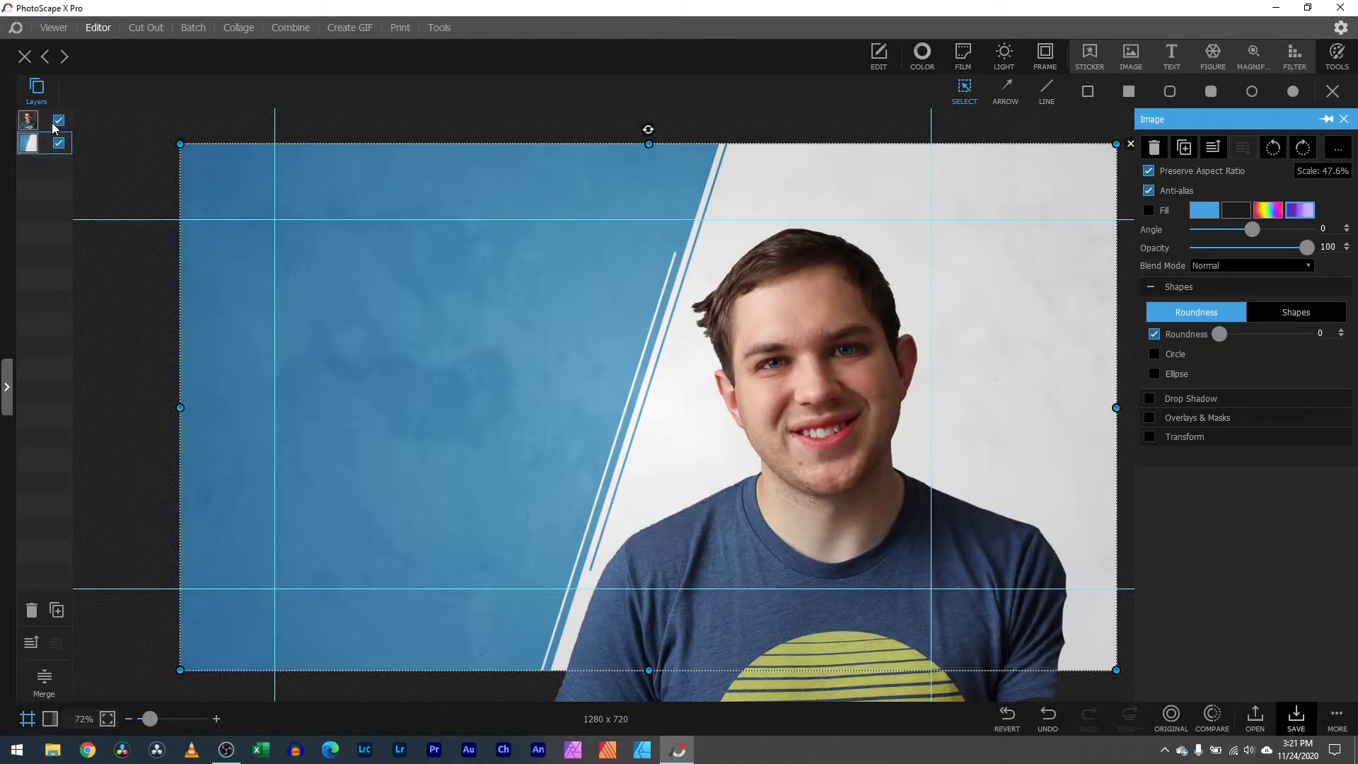
click(57, 122)
click(57, 121)
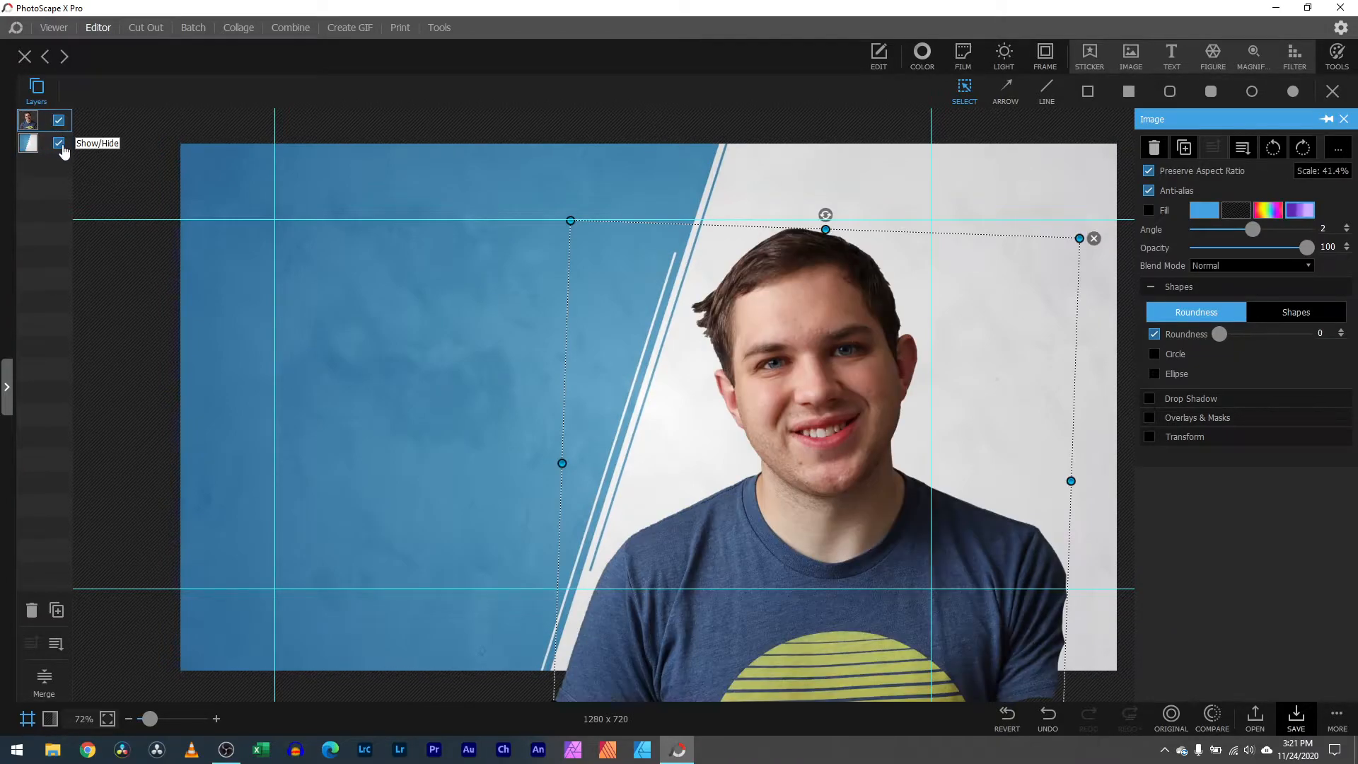
click(62, 145)
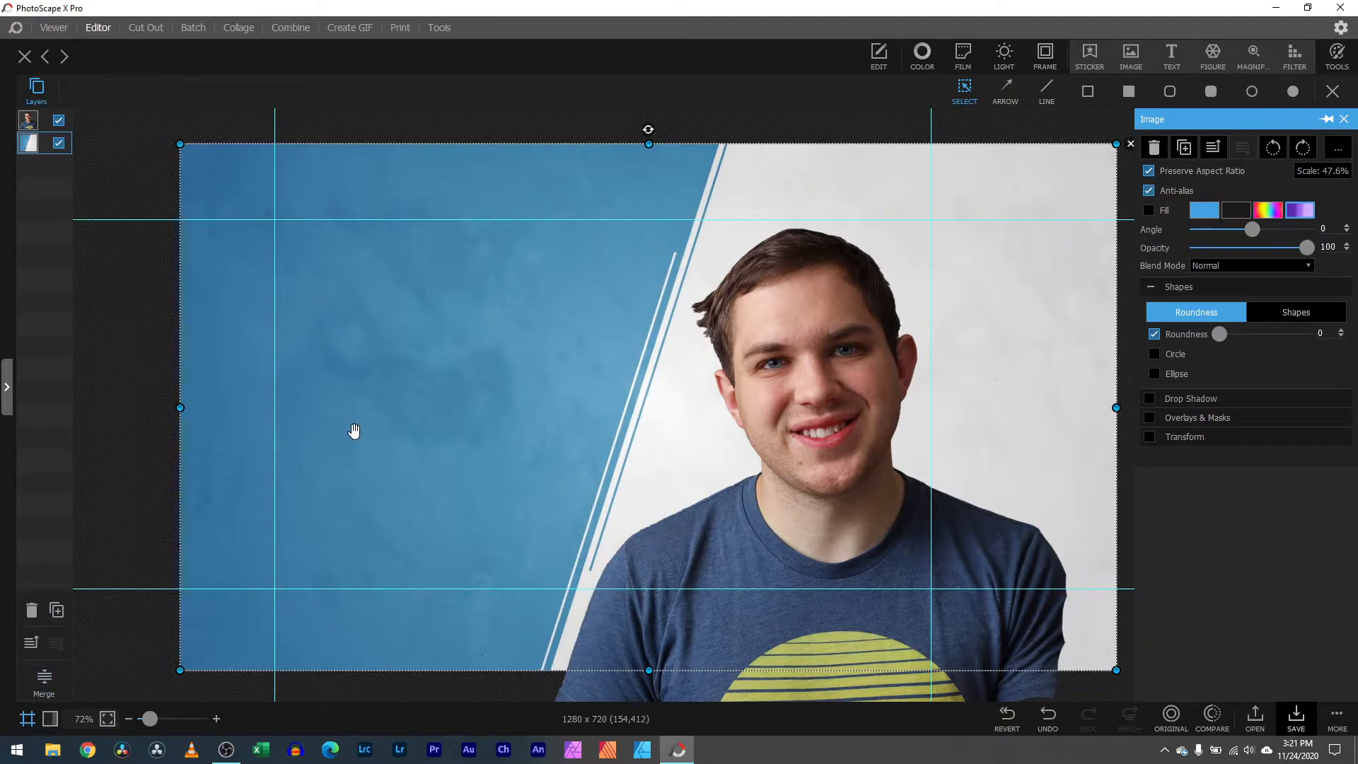
Step: Add a Text object, enlarge it in the upper-left blue area, and give it a black outline
click(1173, 56)
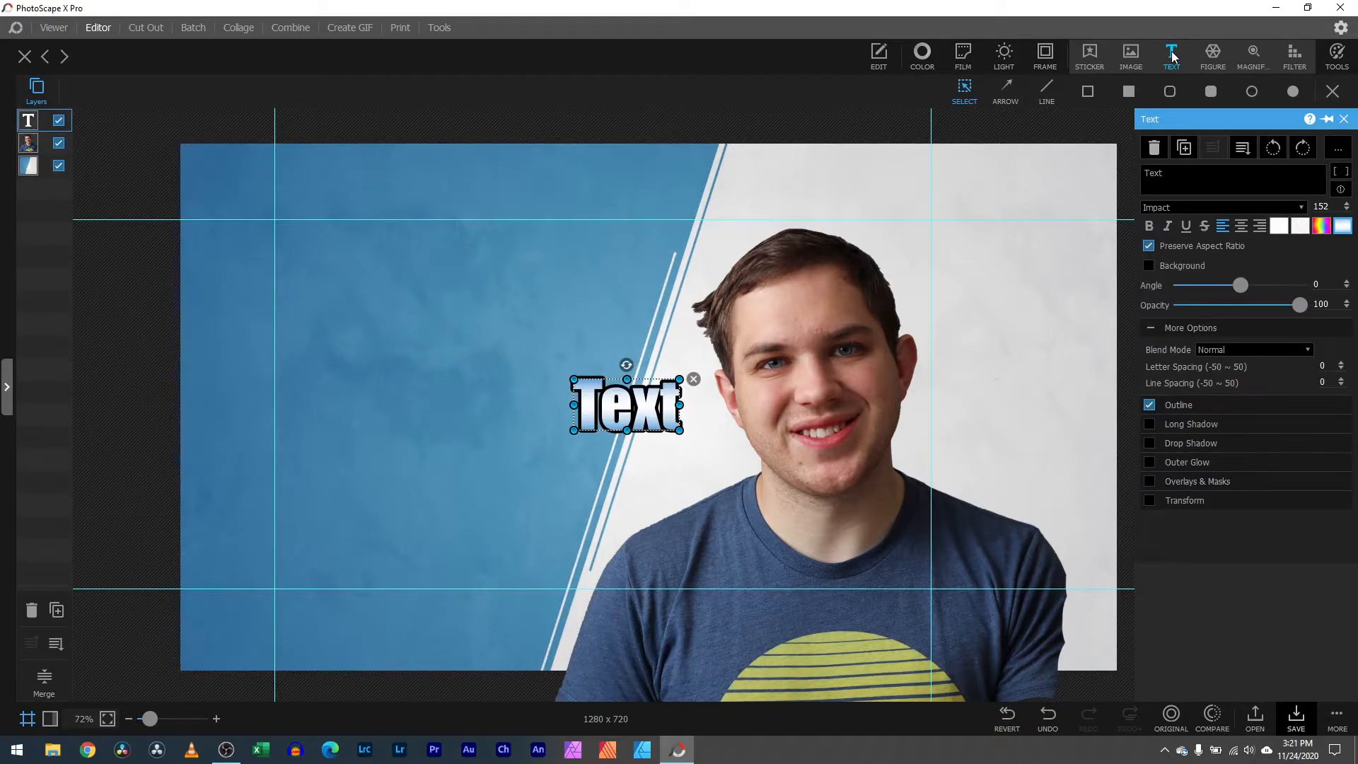
drag(633, 420, 352, 273)
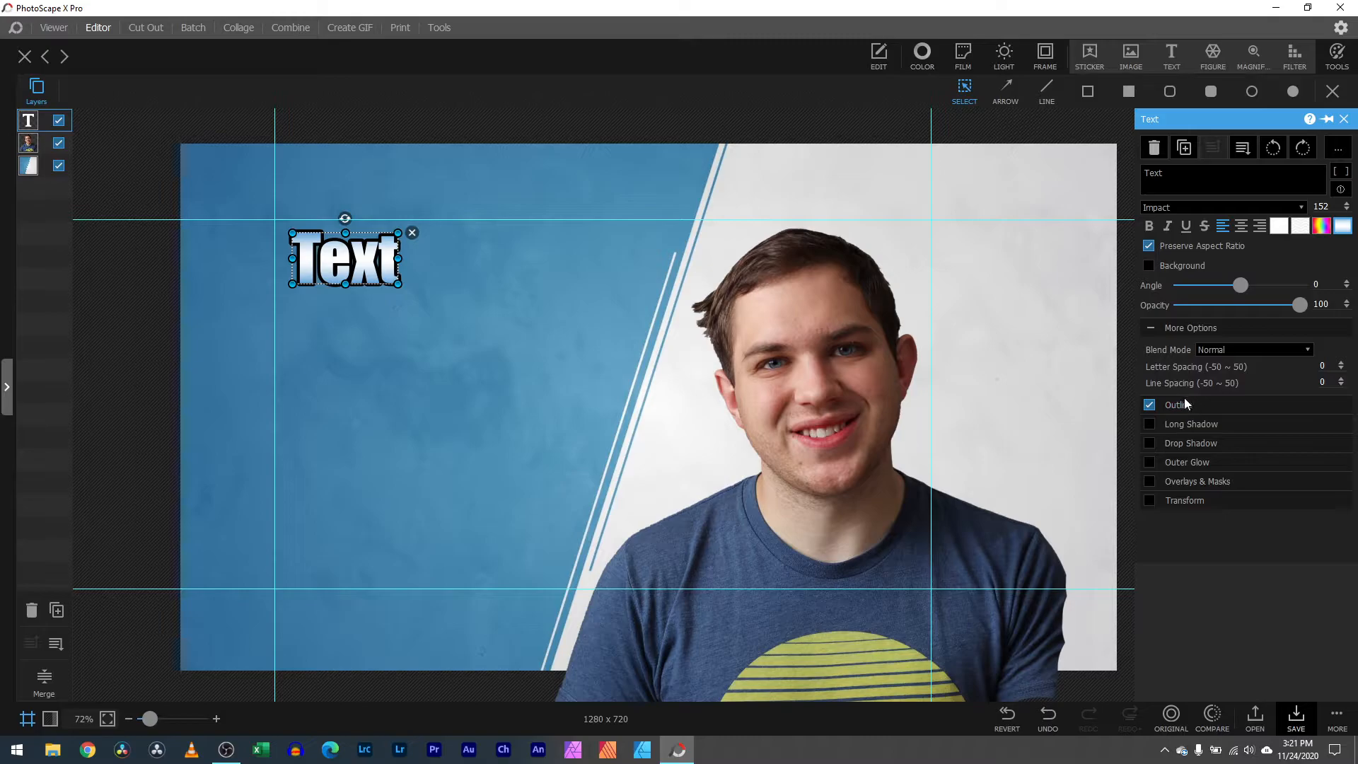
click(1149, 407)
drag(398, 283, 609, 420)
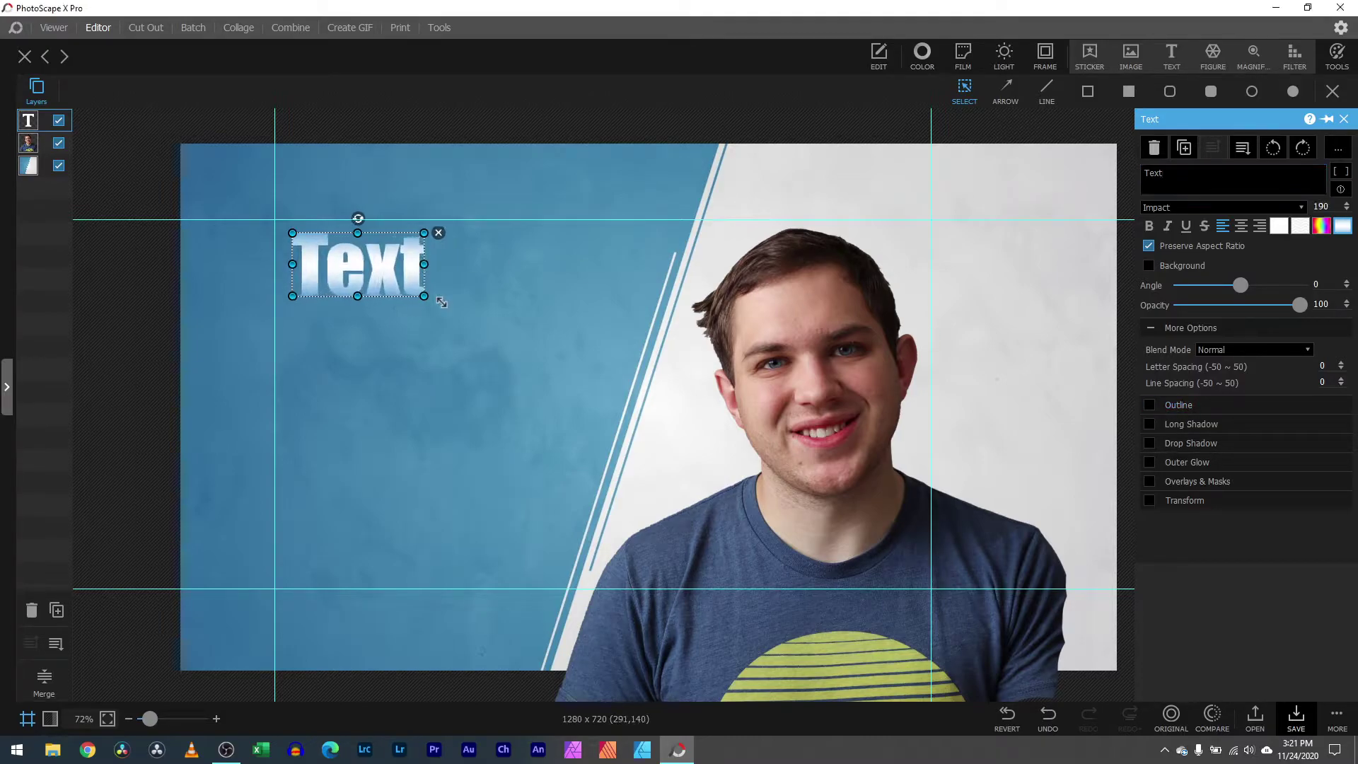
click(1148, 406)
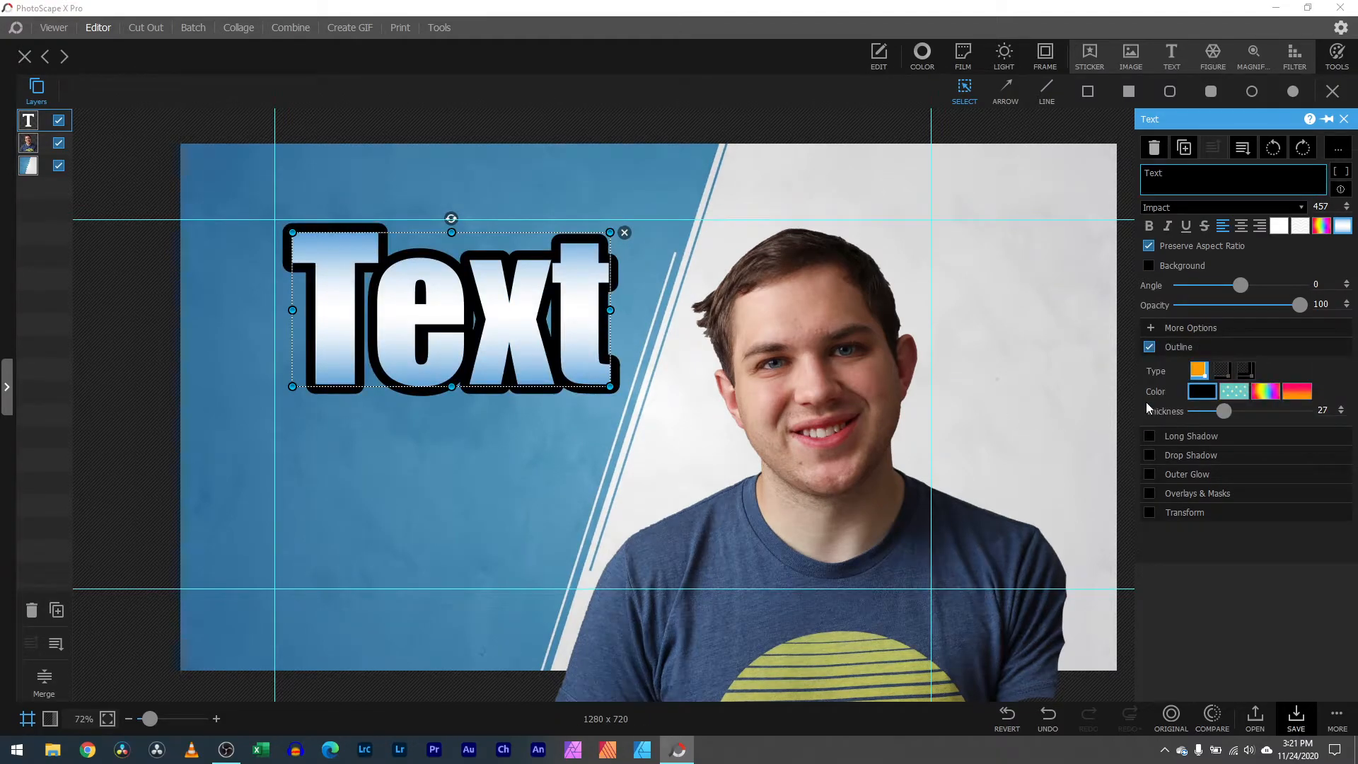
Step: Try other gradient stop colours for the text fill and keep the original ones
click(1341, 229)
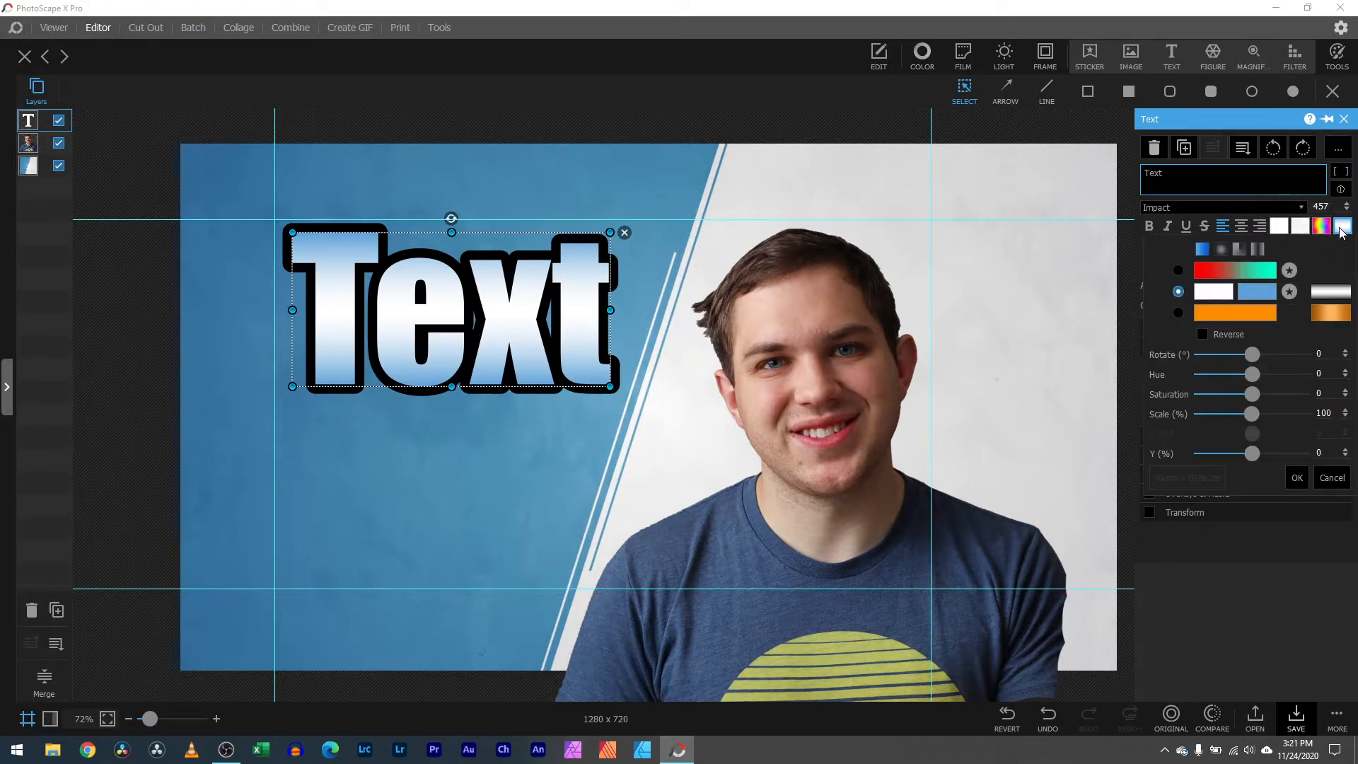
click(1260, 295)
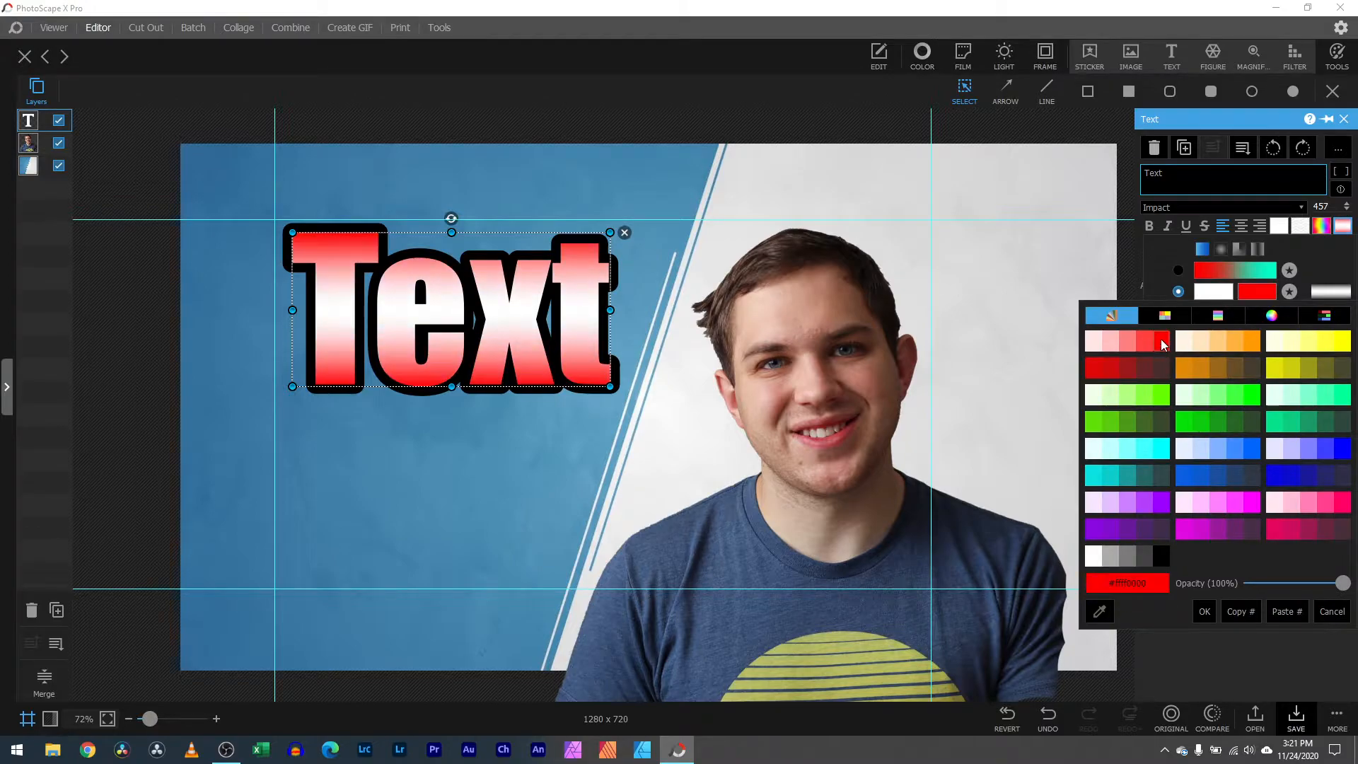
click(1094, 423)
click(1202, 297)
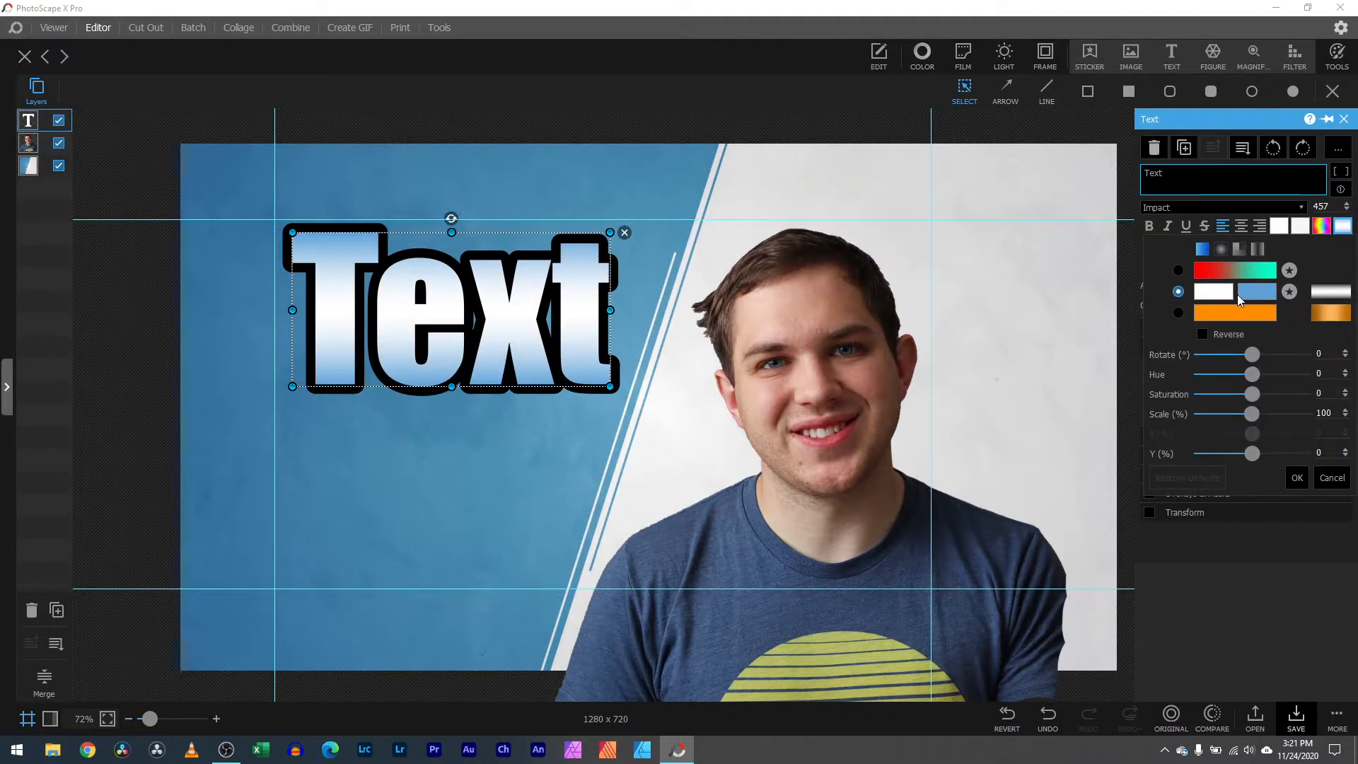
click(1221, 293)
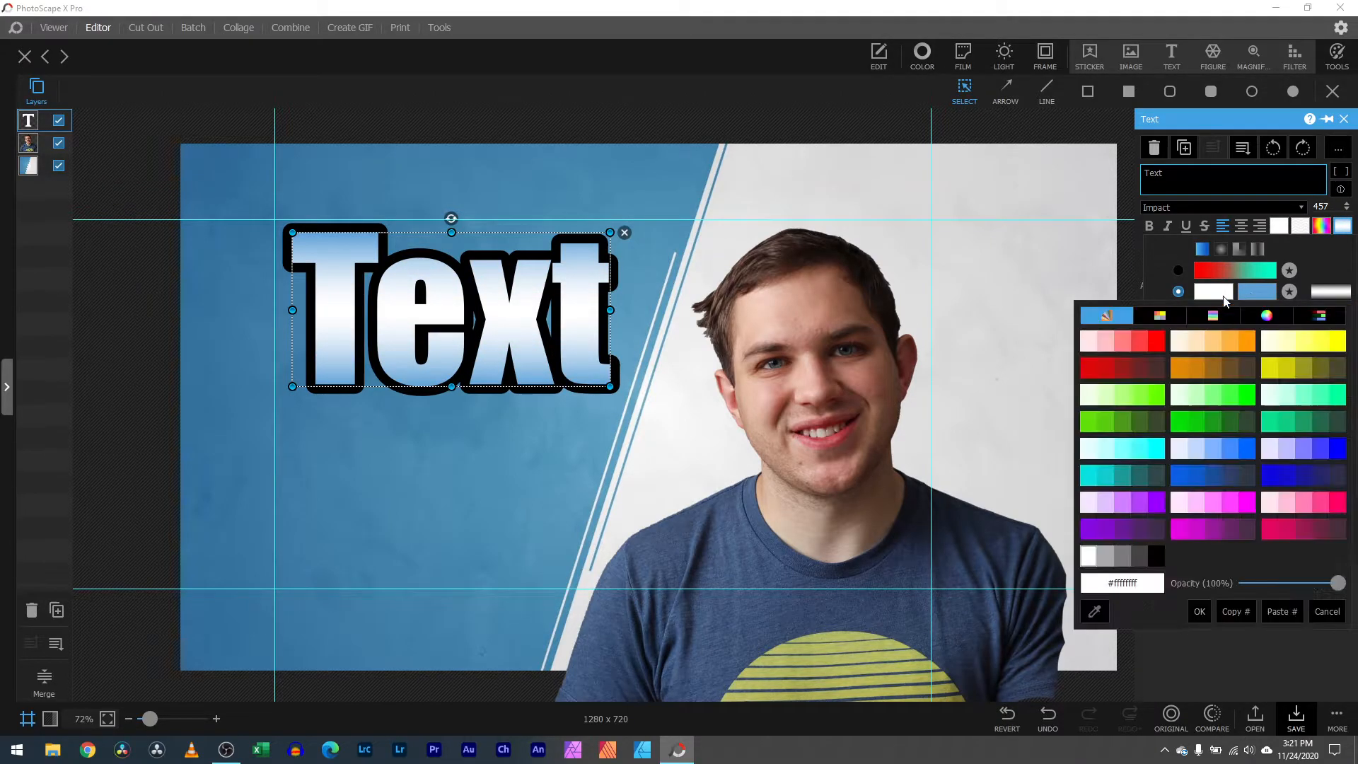
click(1201, 446)
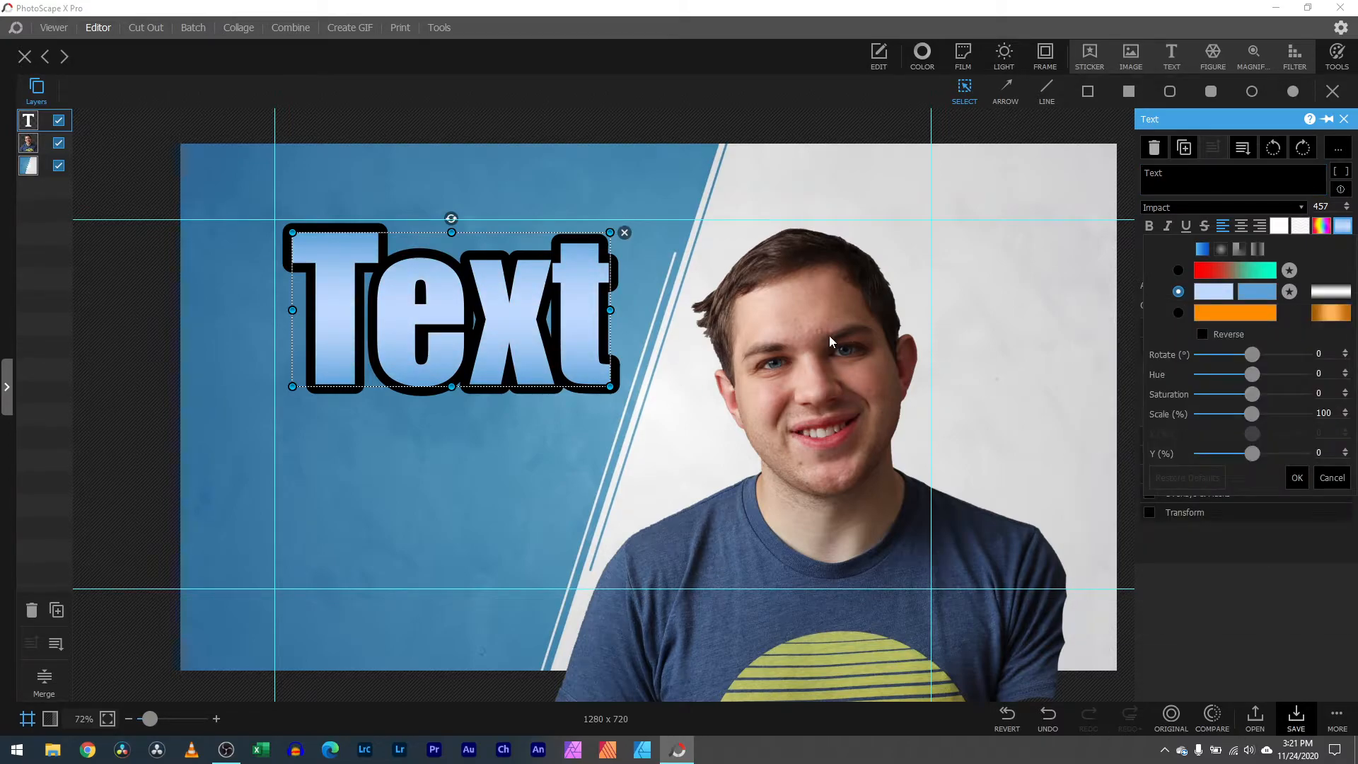
Step: Set the text gradient to light orange and orange, then select the background layer
click(1265, 293)
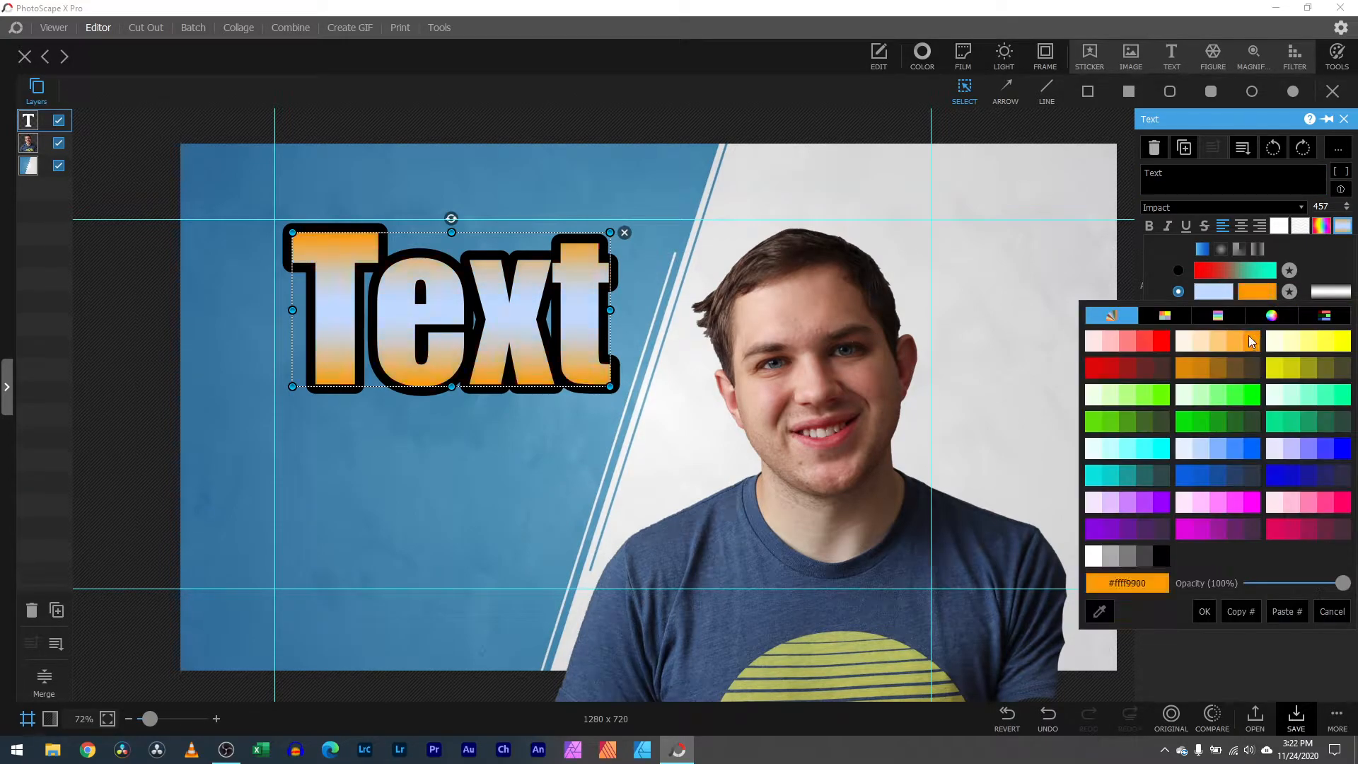
click(1223, 329)
click(1223, 297)
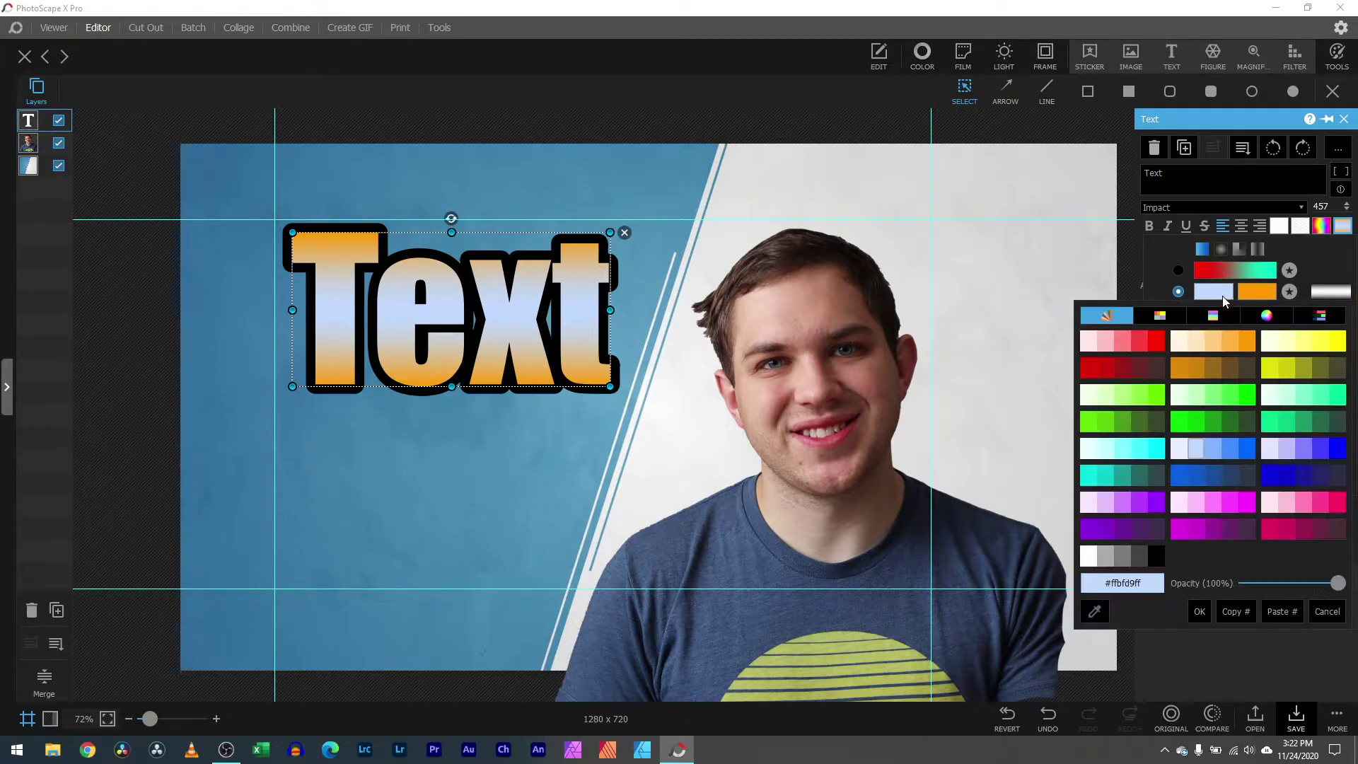
click(1218, 340)
click(711, 351)
click(475, 421)
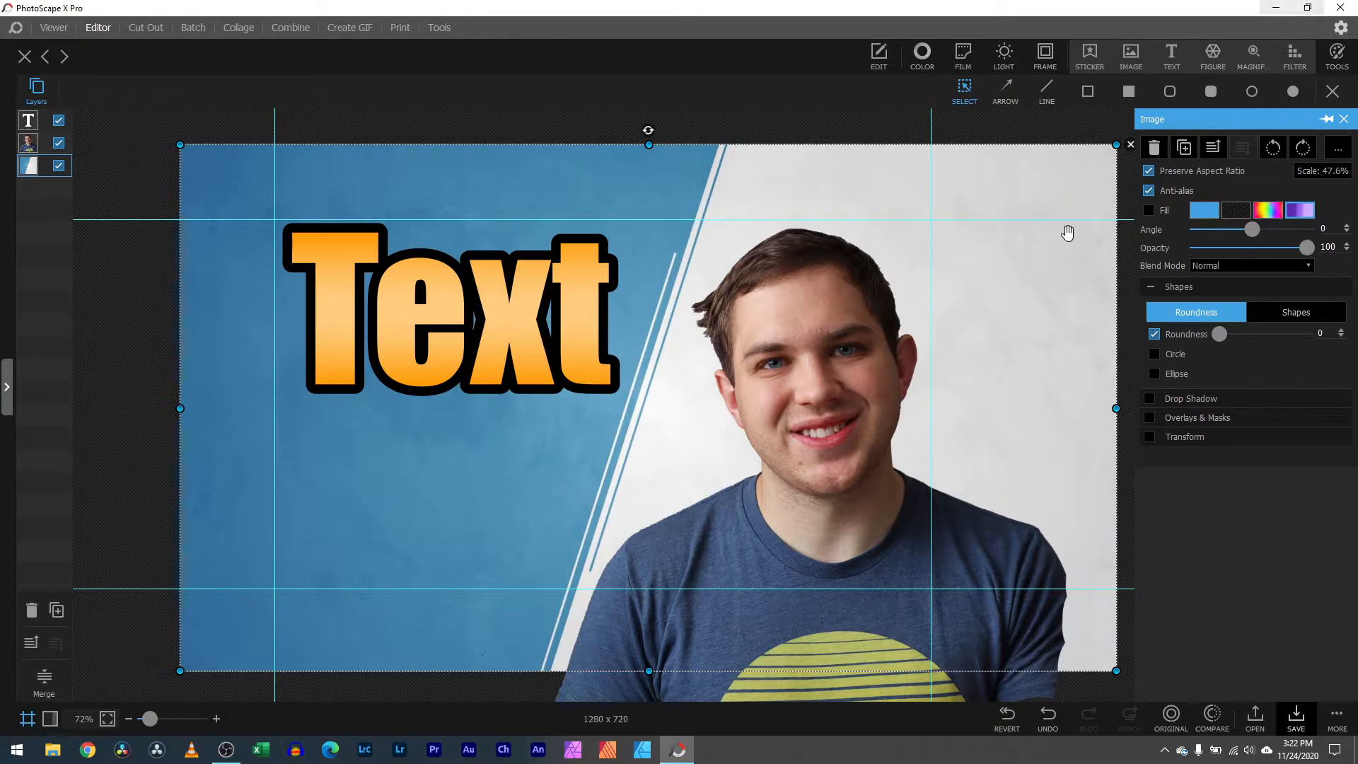
click(225, 751)
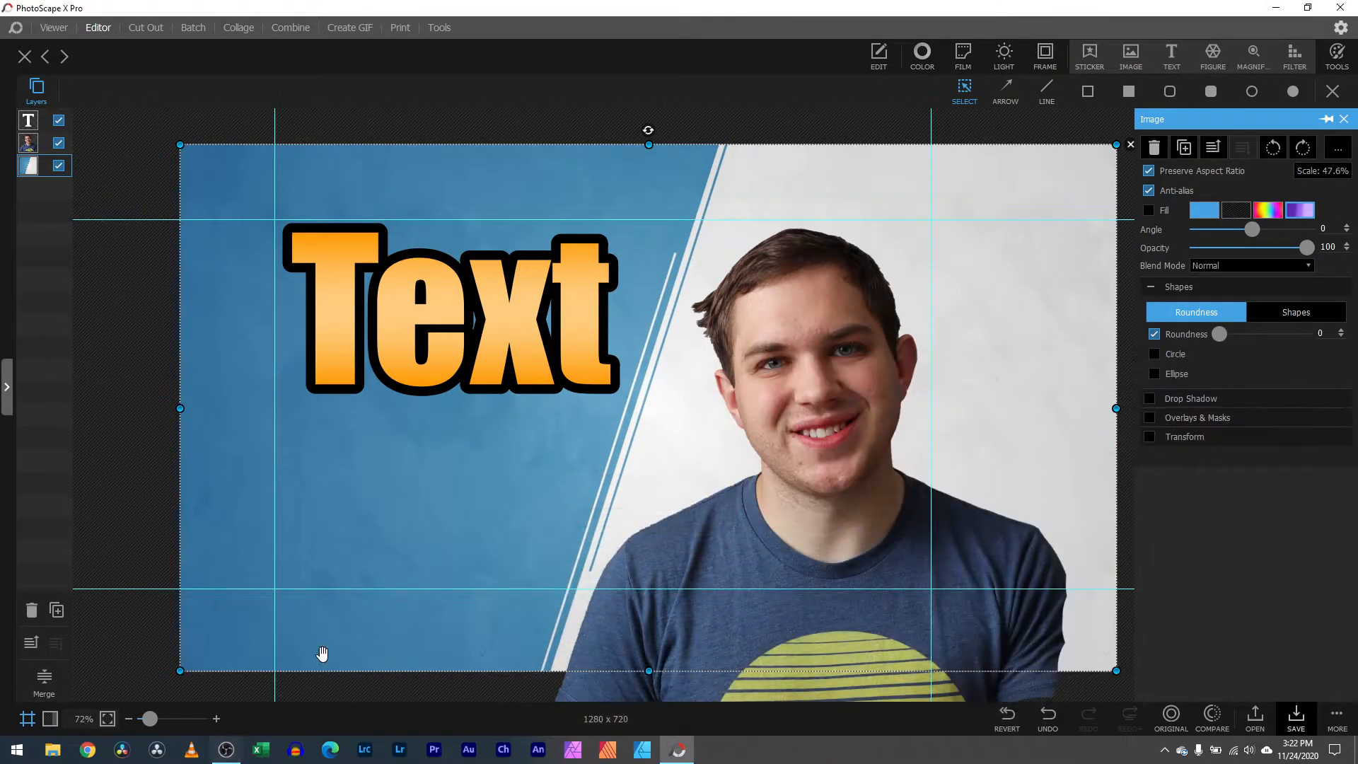
Step: Shrink the placeholder text and retype it as 'Nathan', correcting typos
click(449, 317)
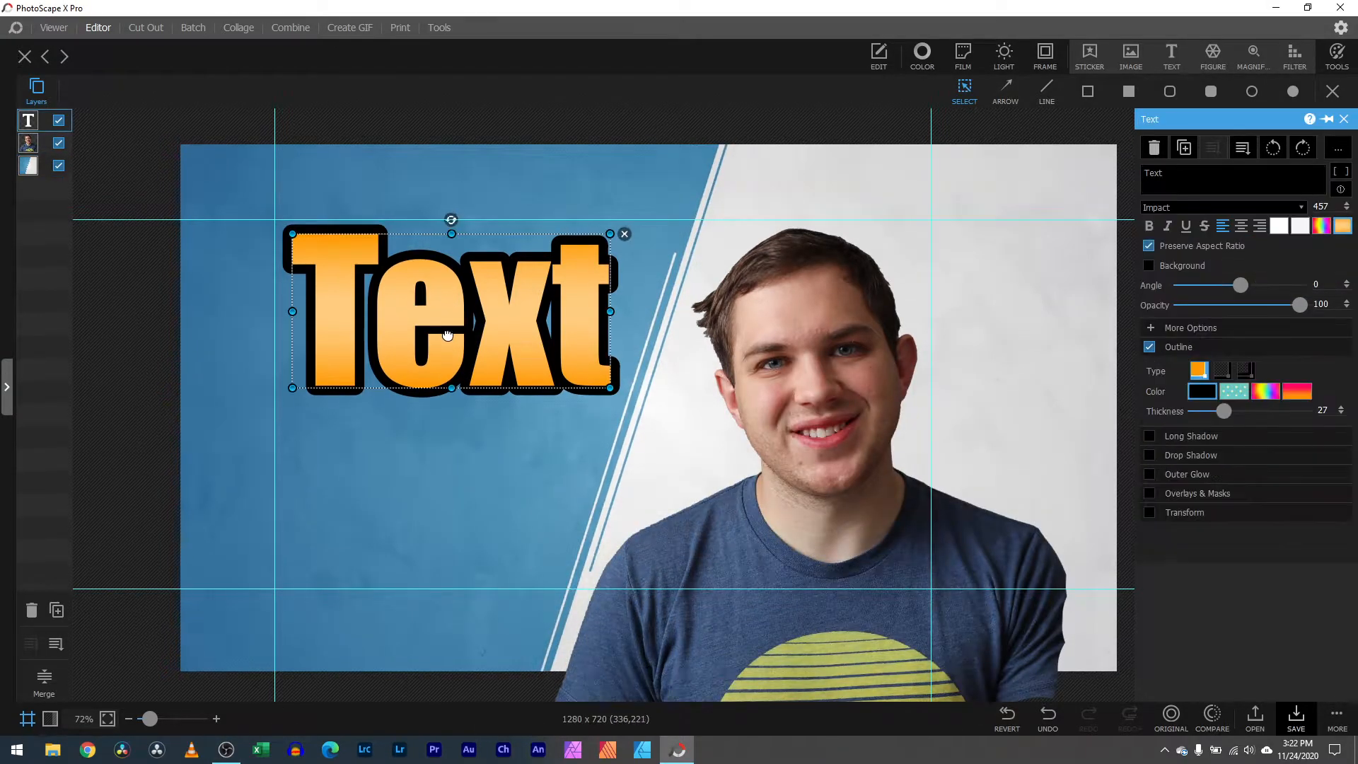
drag(448, 336, 448, 339)
drag(608, 392, 484, 330)
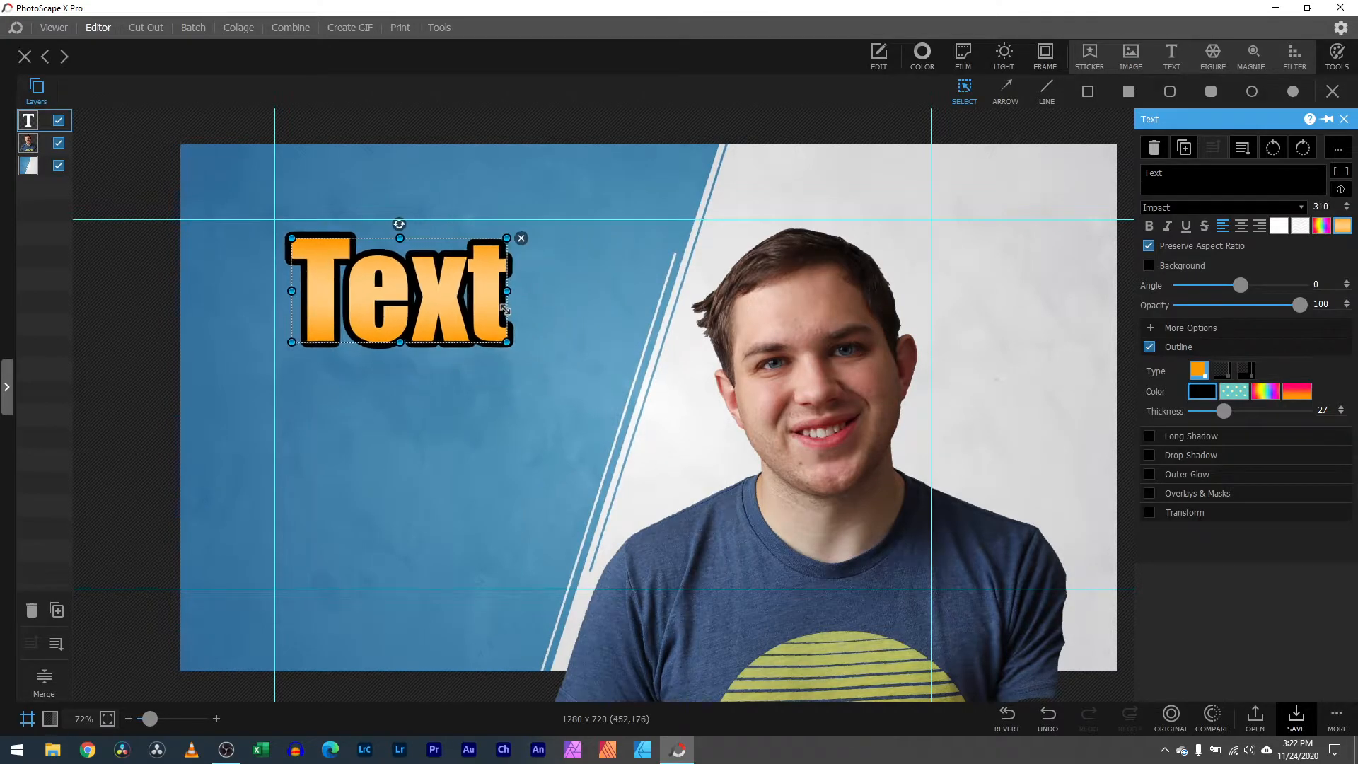
key(ctrl+a)
key(BackSpace)
text(Natah)
key(BackSpace)
text(an)
key(BackSpace)
key(BackSpace)
key(BackSpace)
text(han)
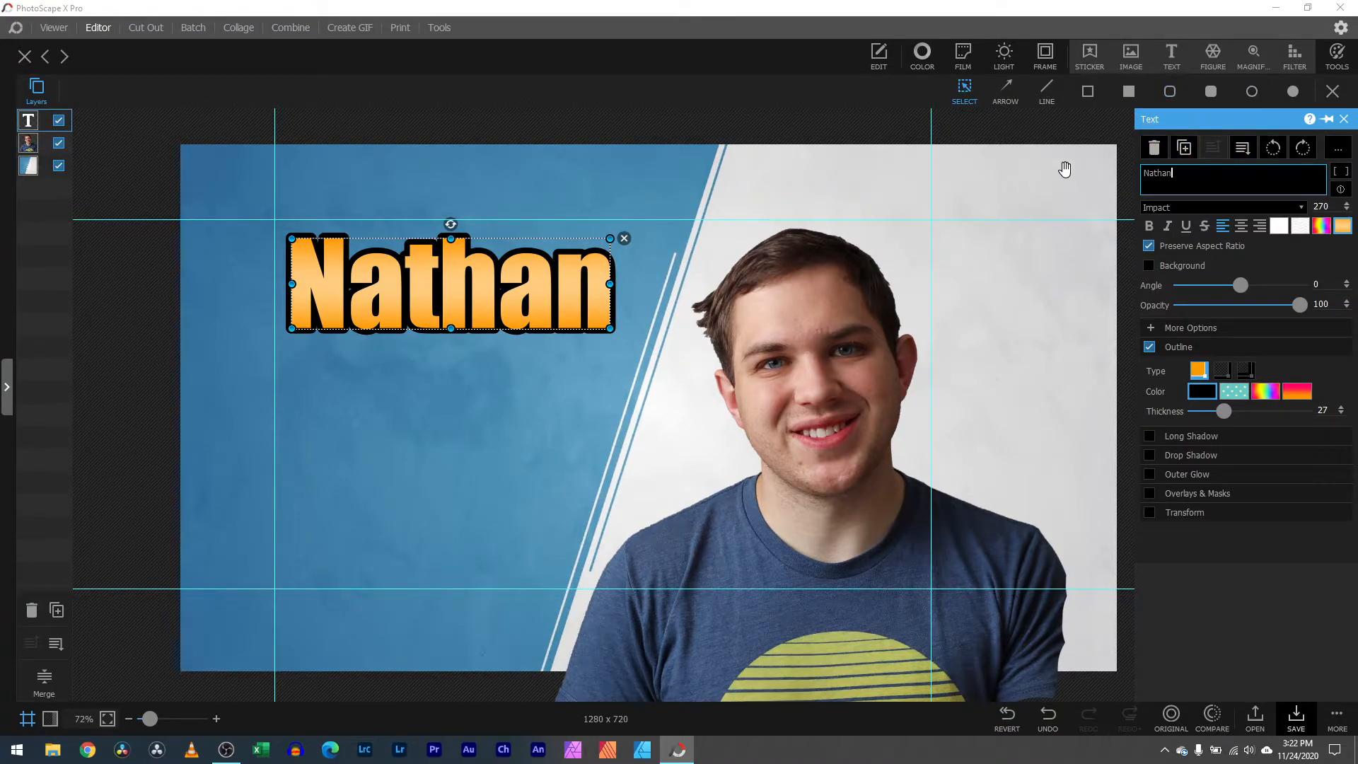
click(1185, 150)
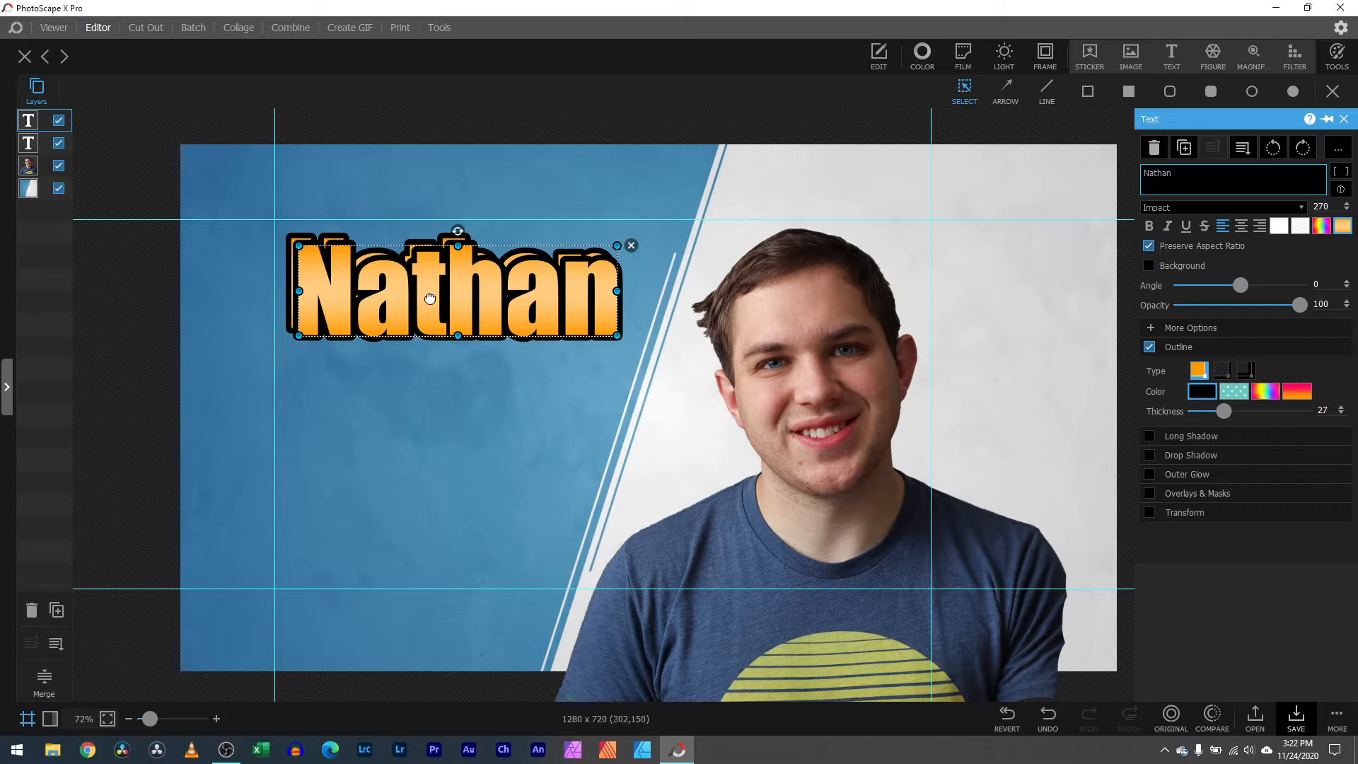
drag(423, 309, 421, 395)
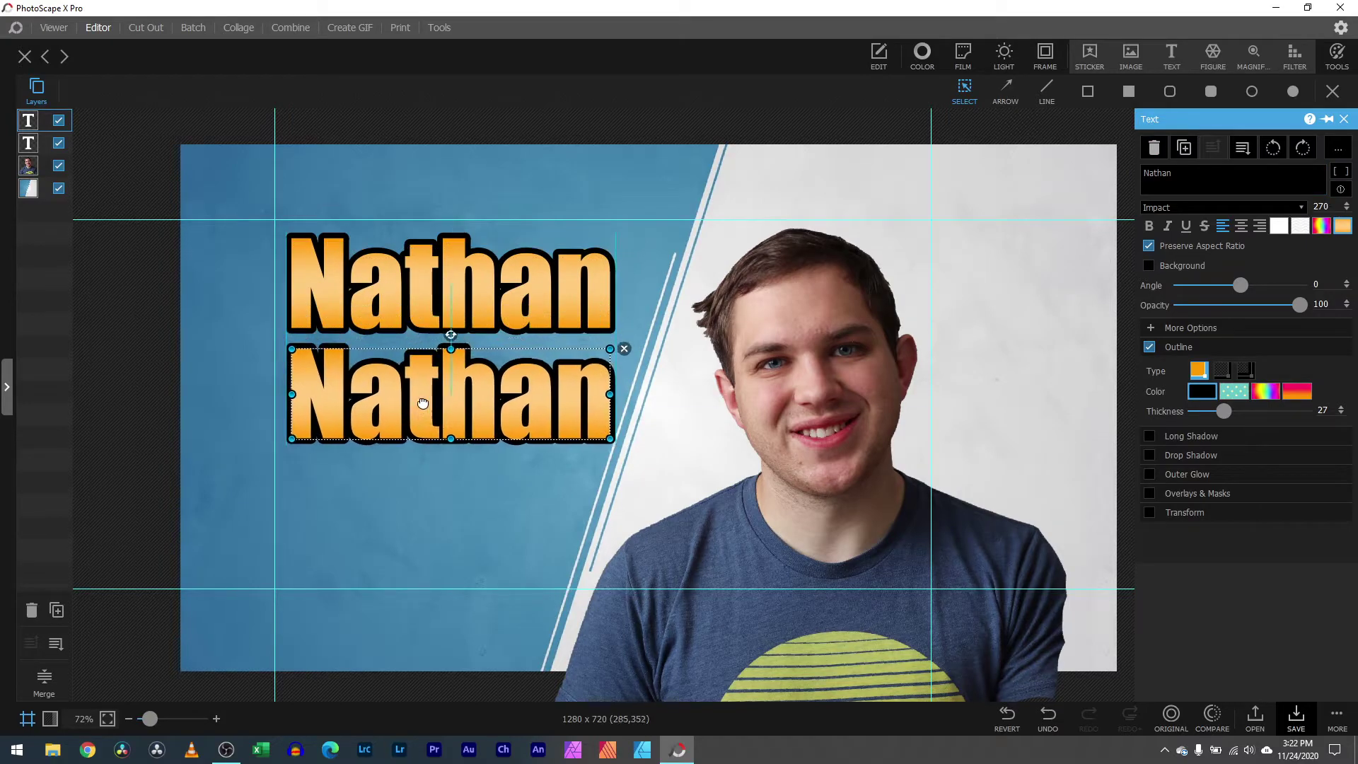
double_click(1151, 175)
text(Co)
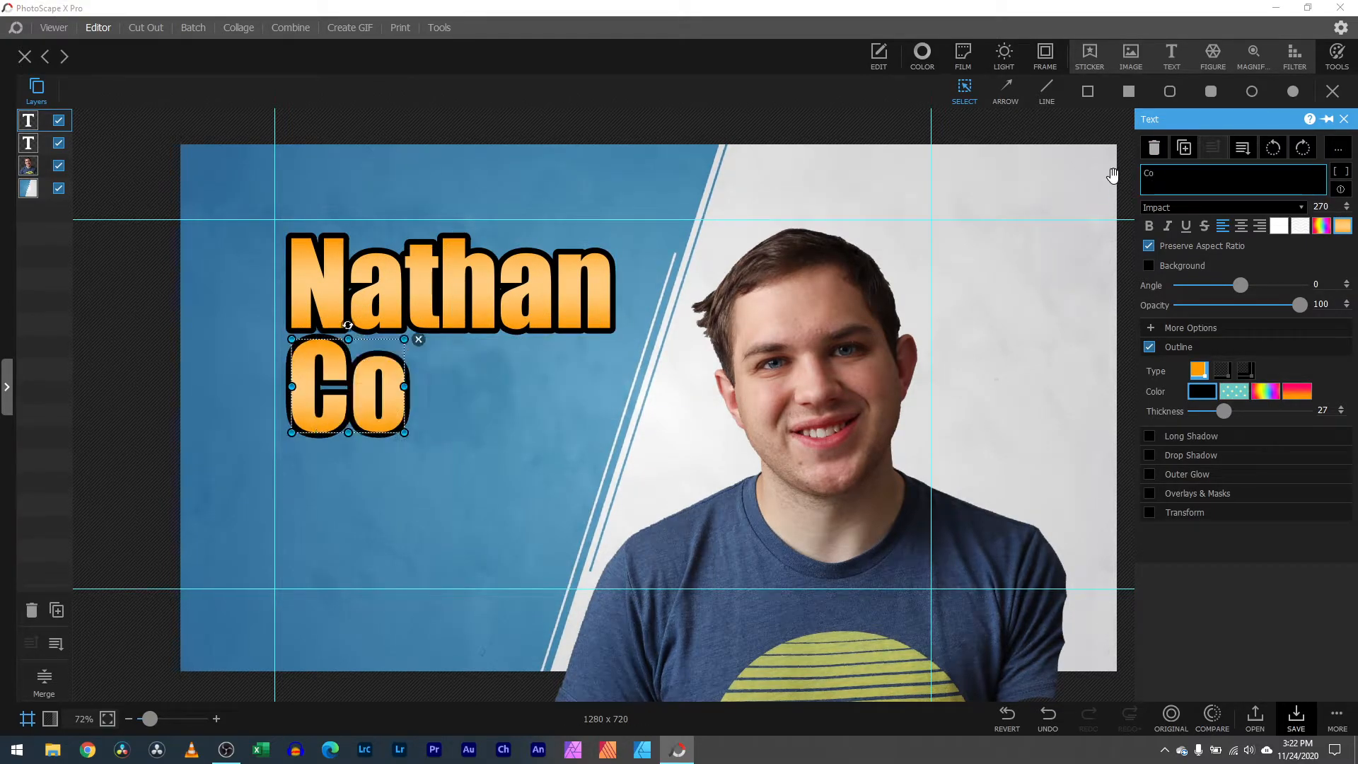
text(llins)
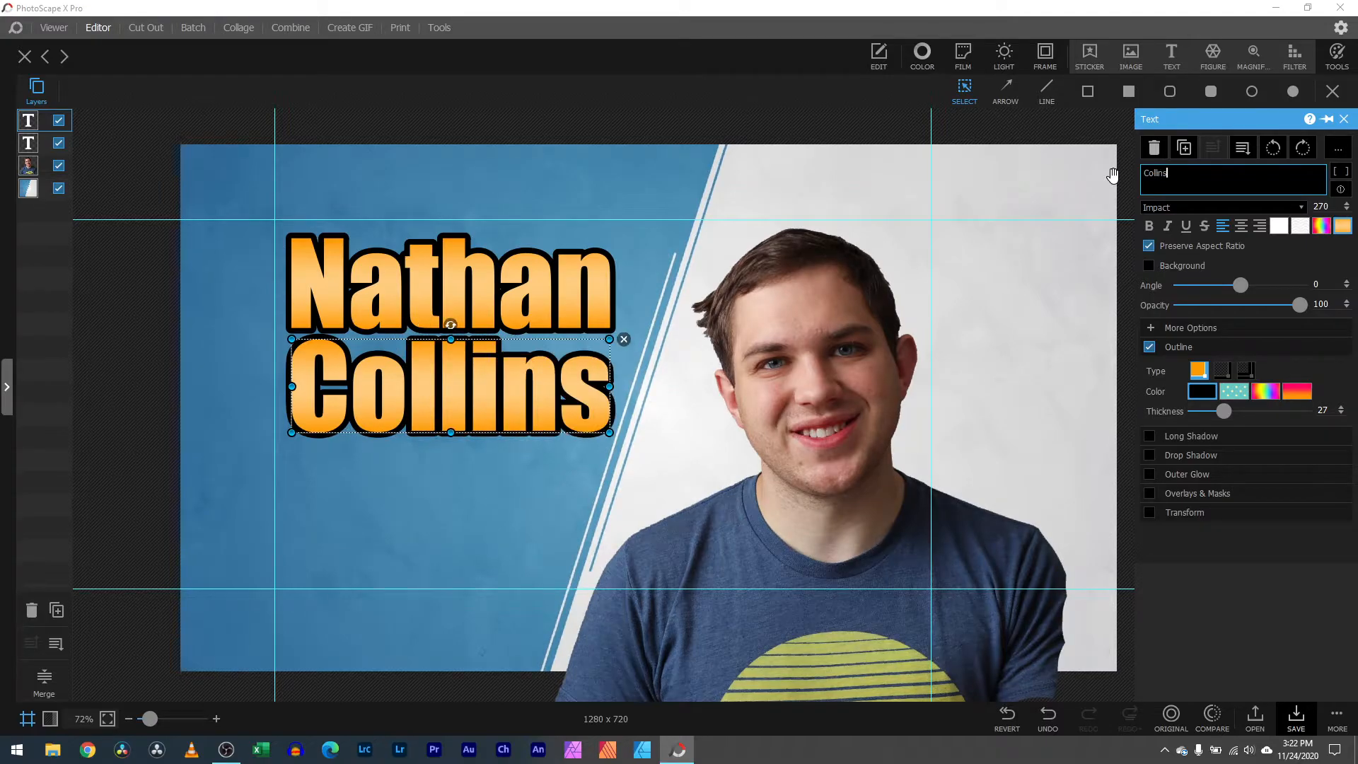
click(470, 425)
drag(470, 425, 473, 428)
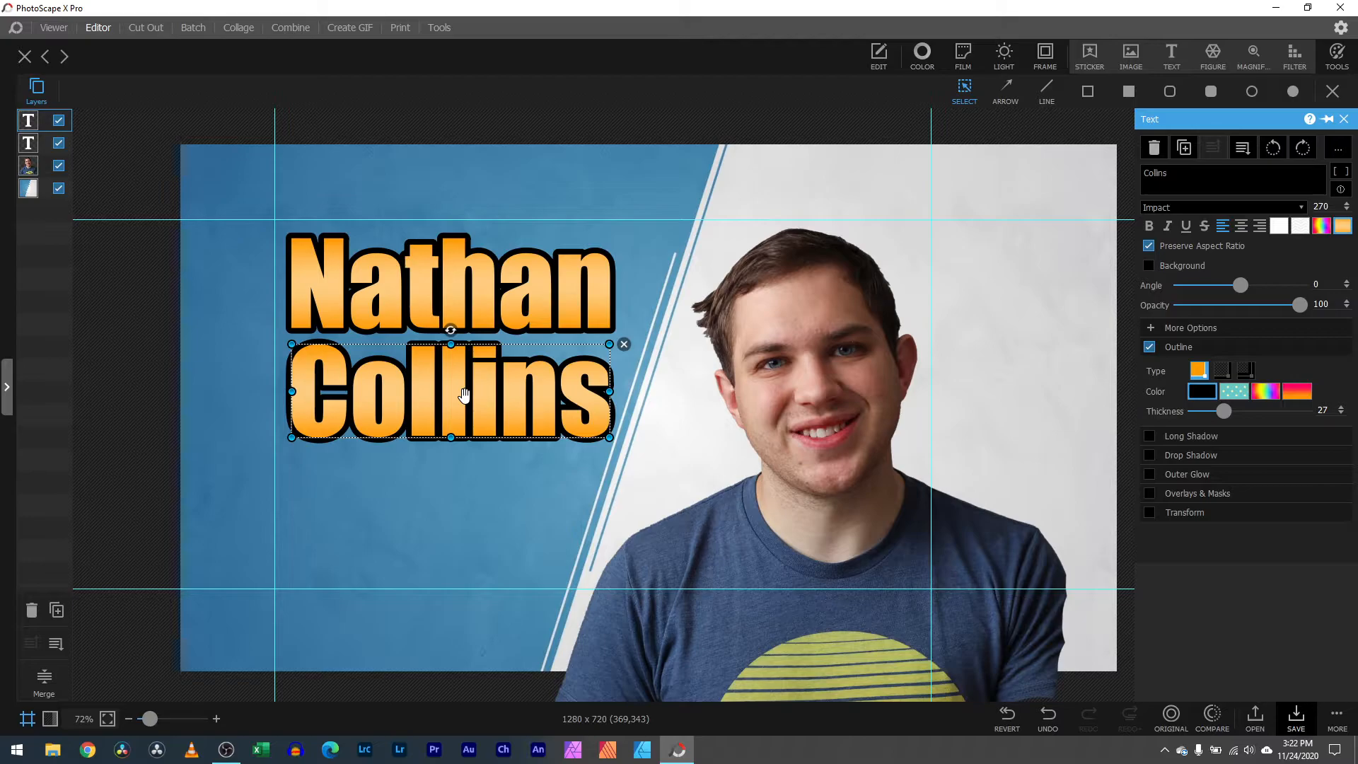
click(1151, 329)
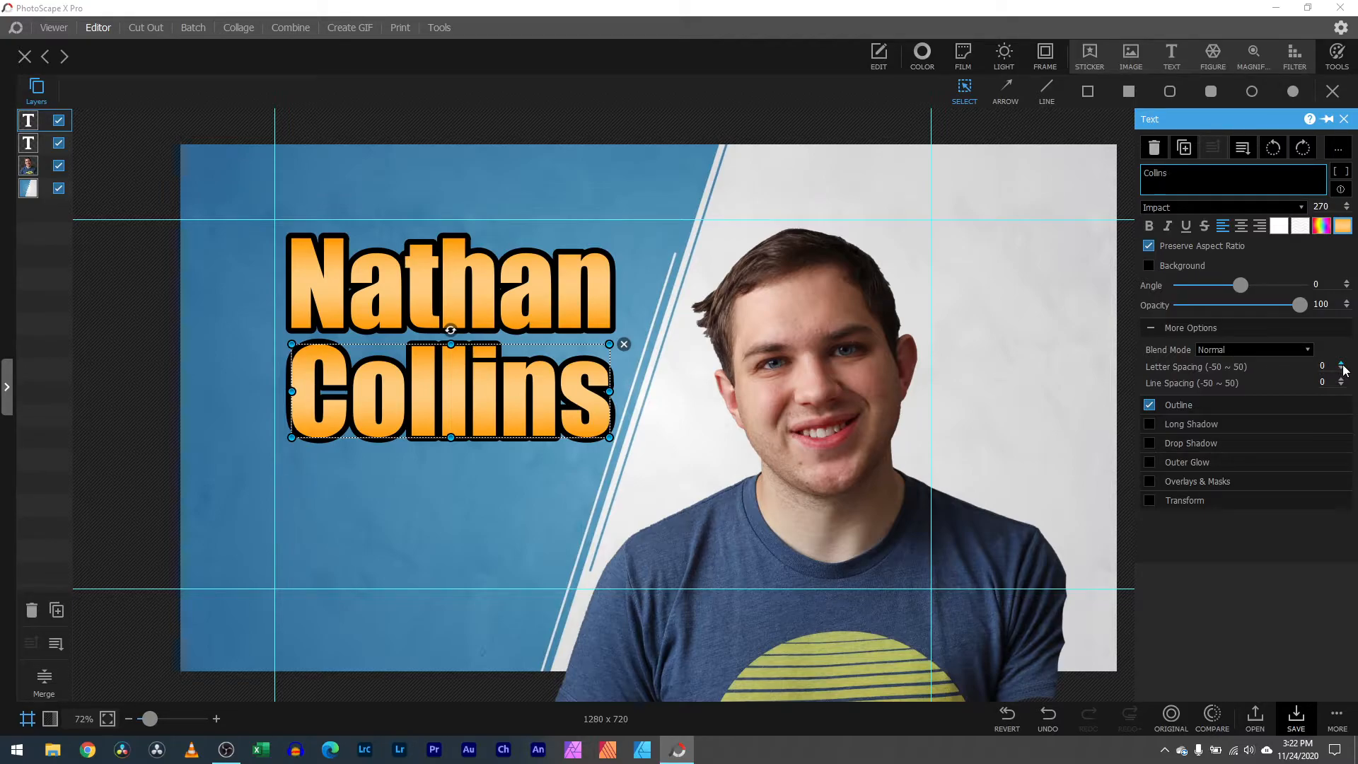
Step: Duplicate the background image by mistake and undo it with Ctrl+Z
click(509, 403)
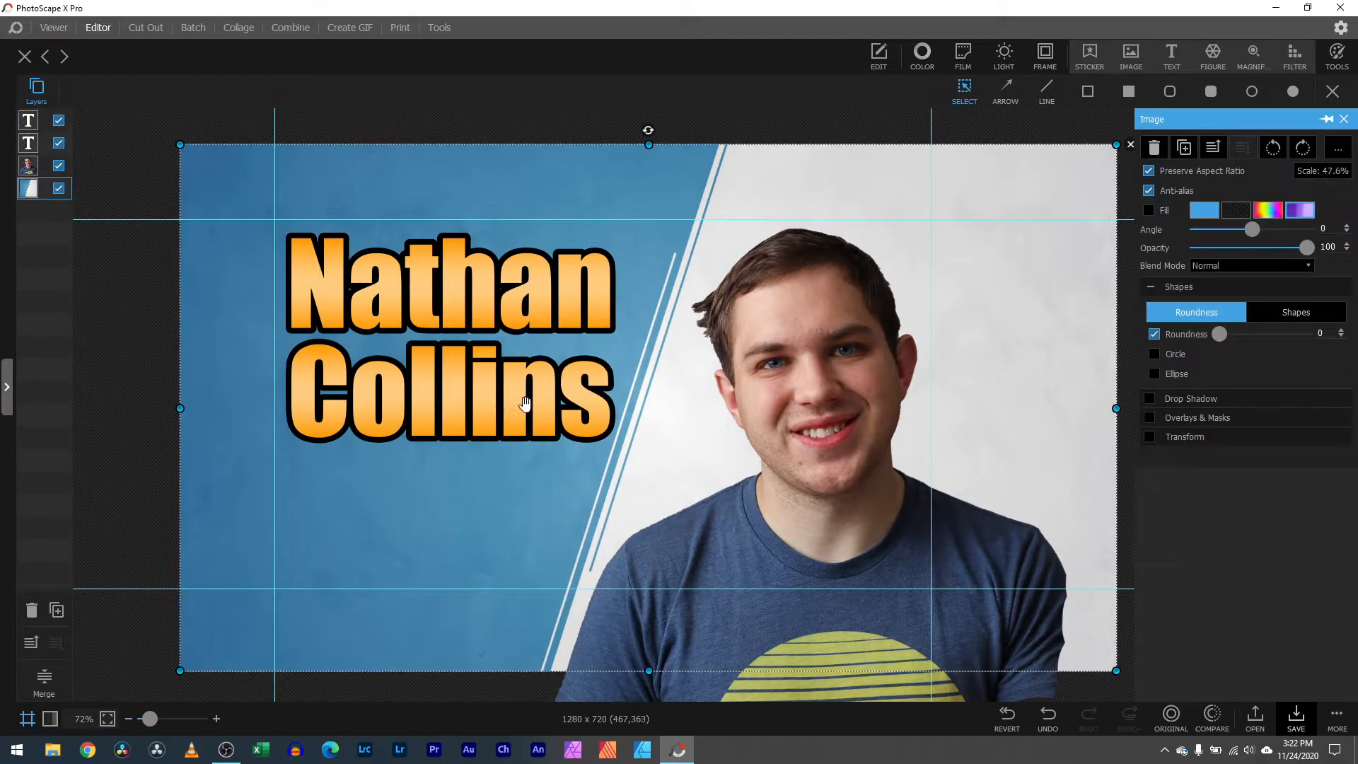
click(1184, 146)
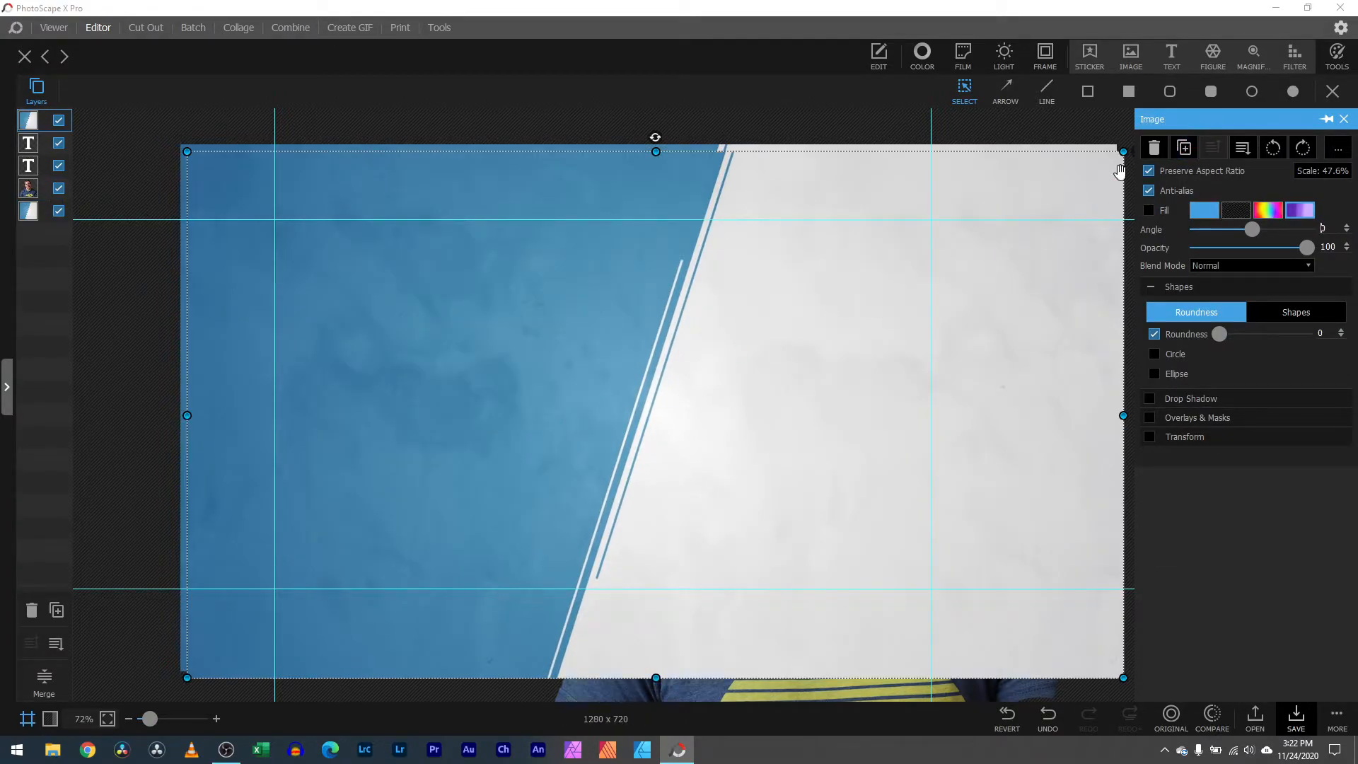
click(1324, 139)
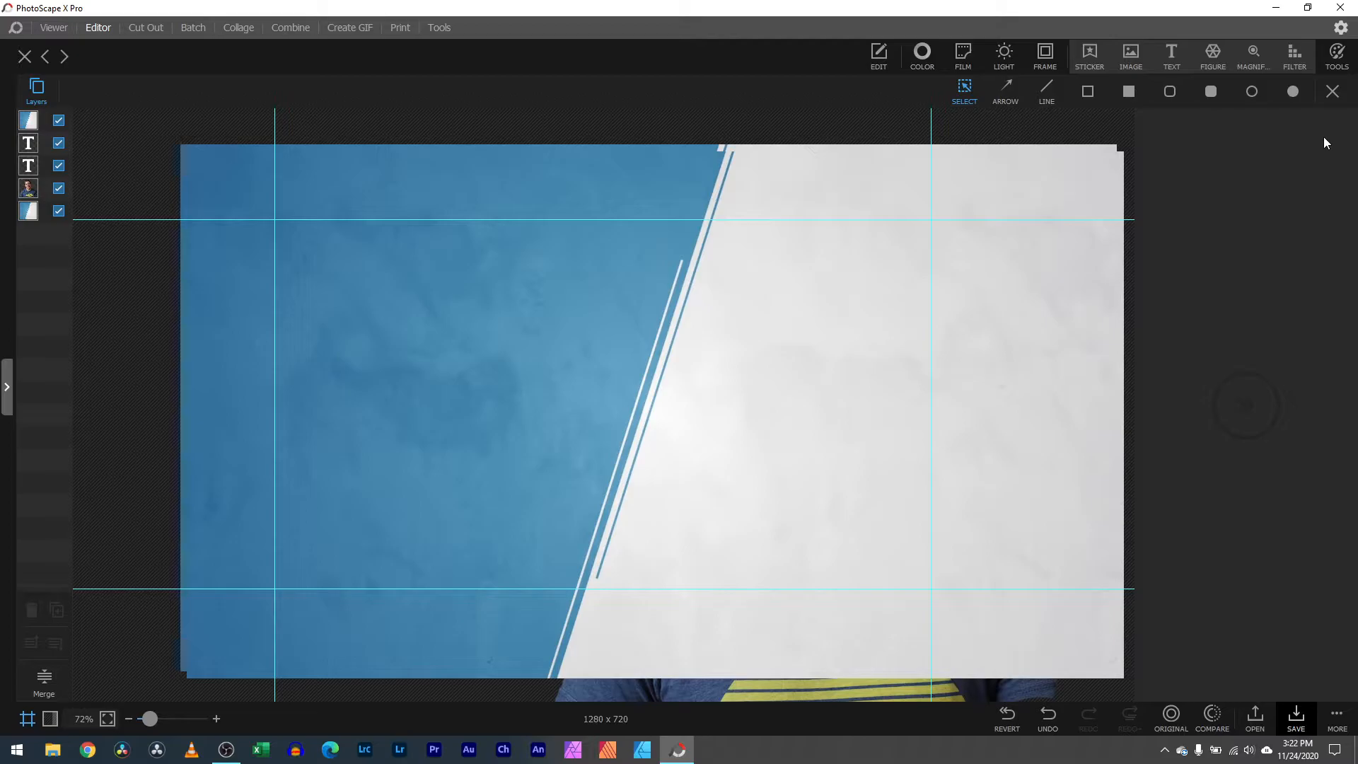
key(ctrl+z)
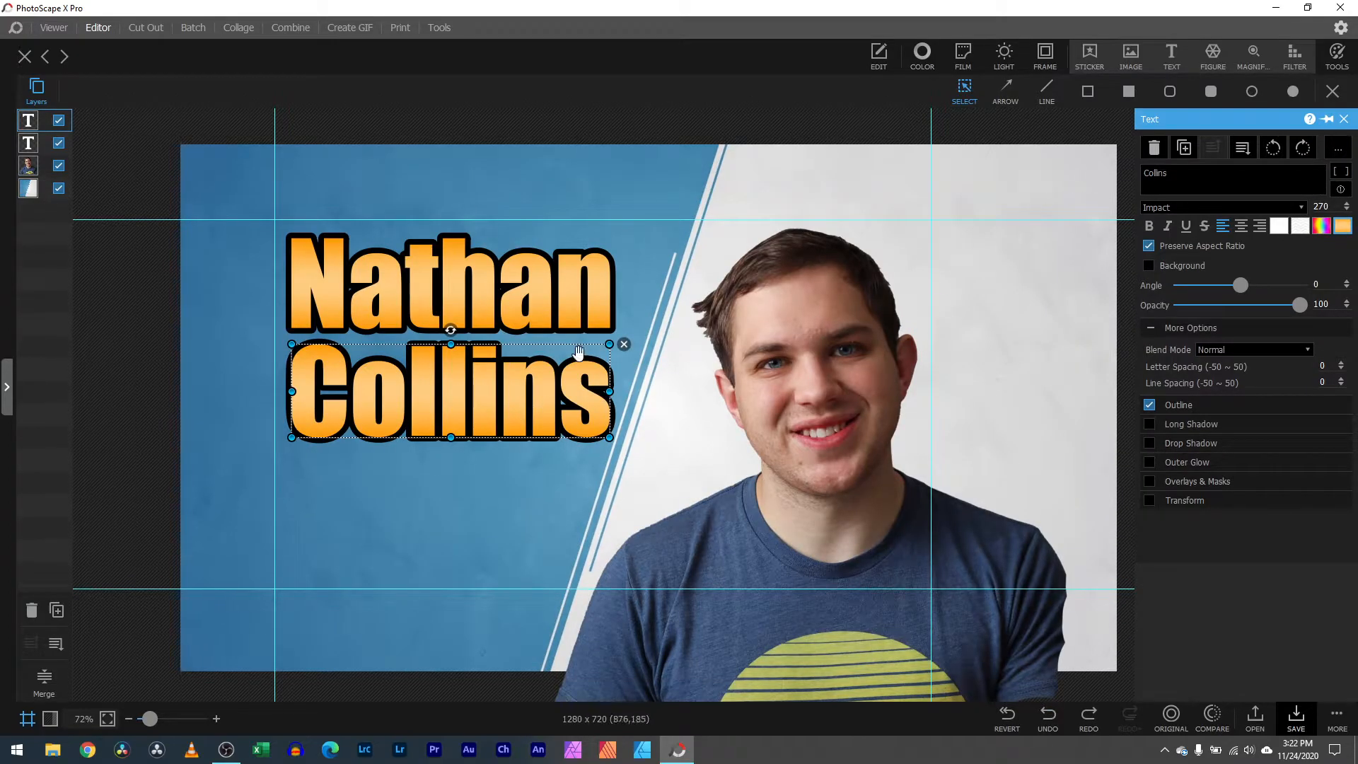
Step: Duplicate Collins, move the copy below and retype it as a smaller 'New Video'
click(1184, 148)
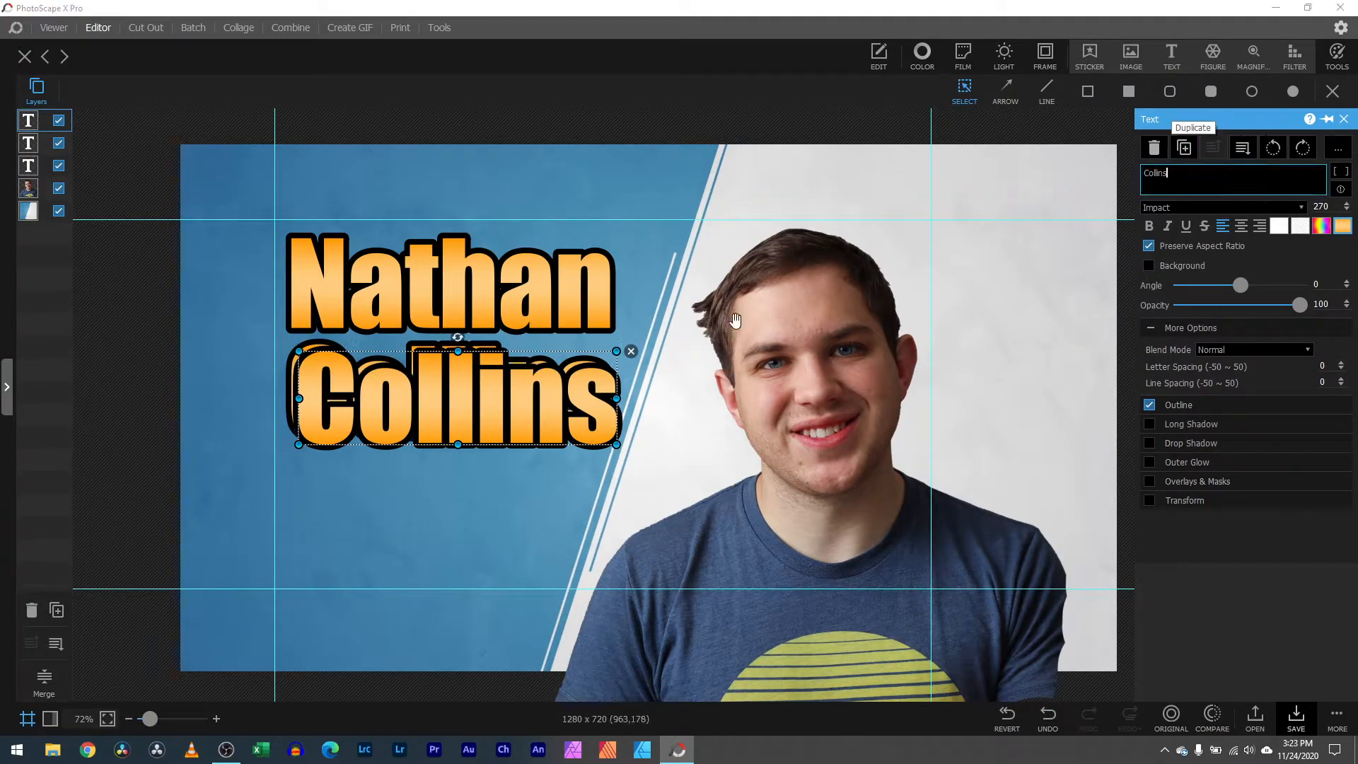
drag(573, 378, 571, 508)
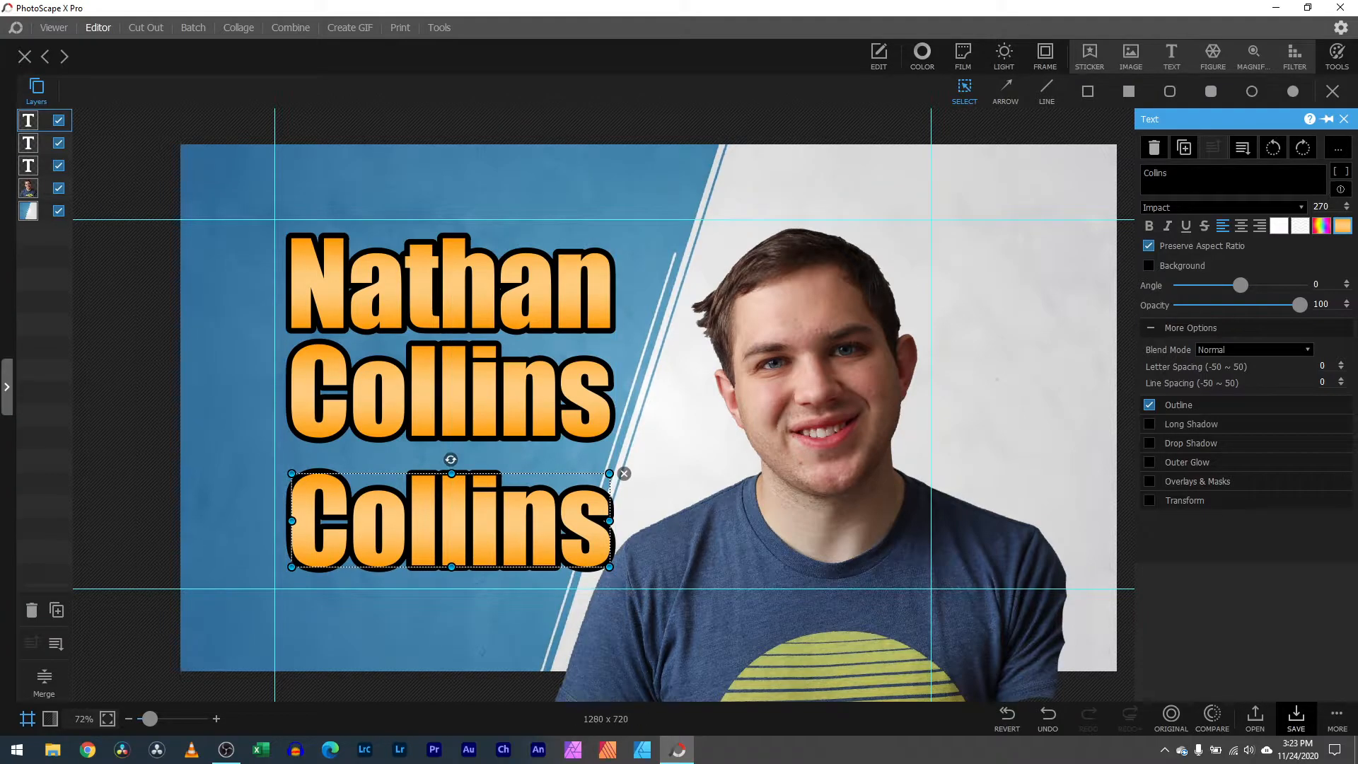
double_click(574, 507)
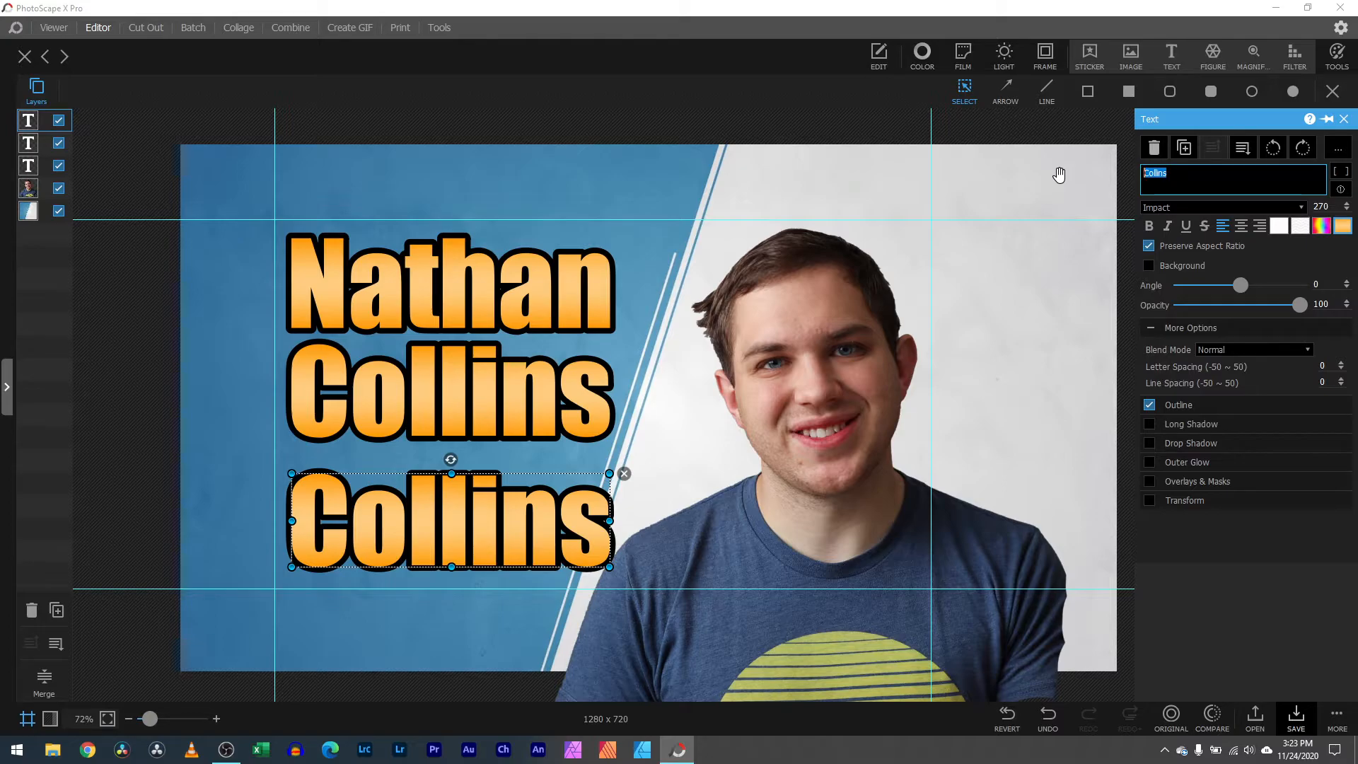
text(New)
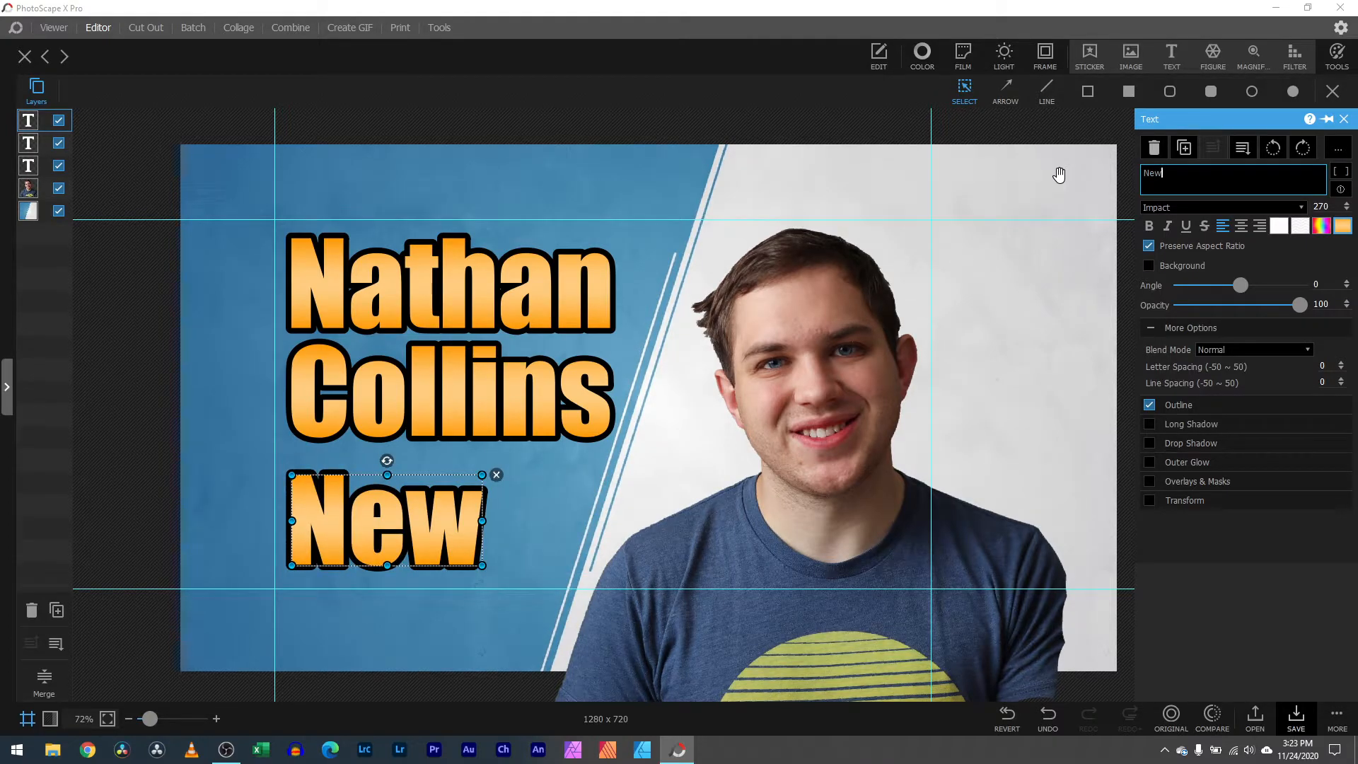
text( Vi)
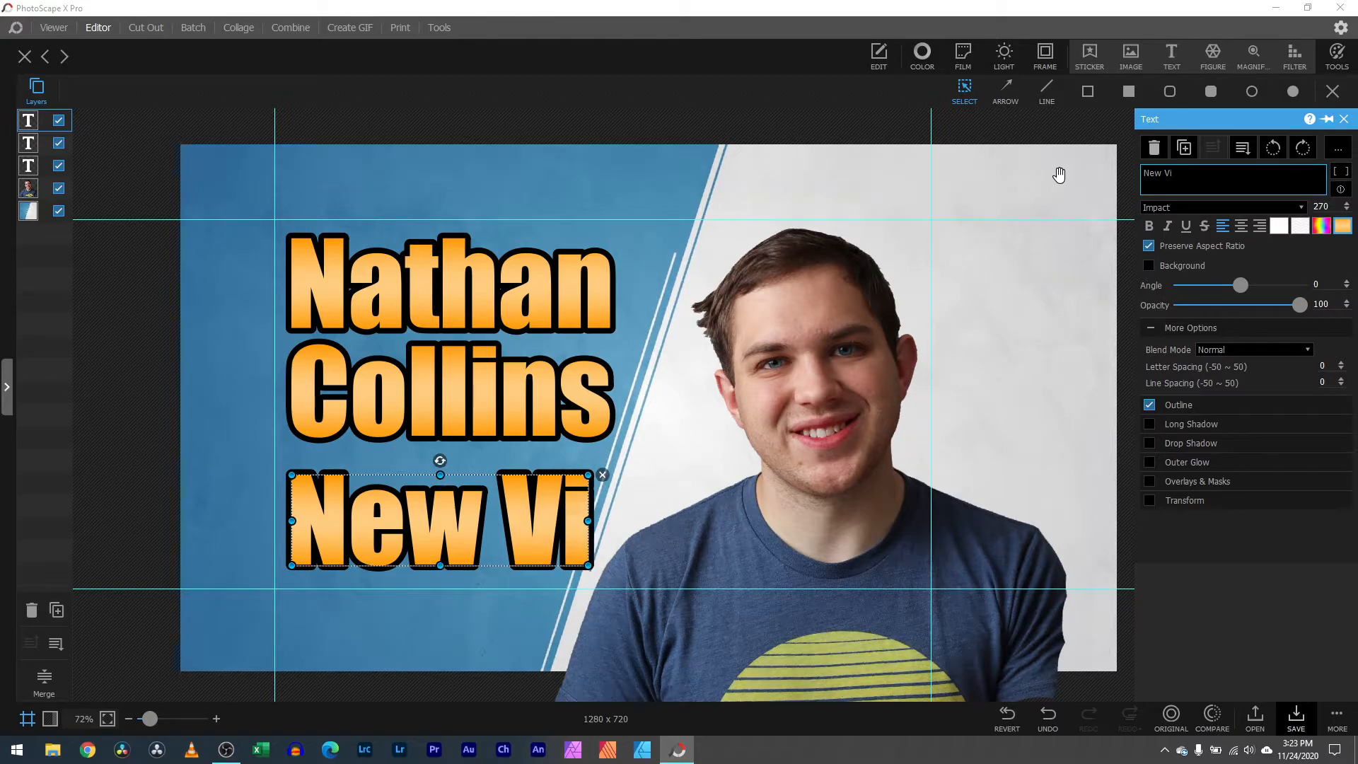
text(deo)
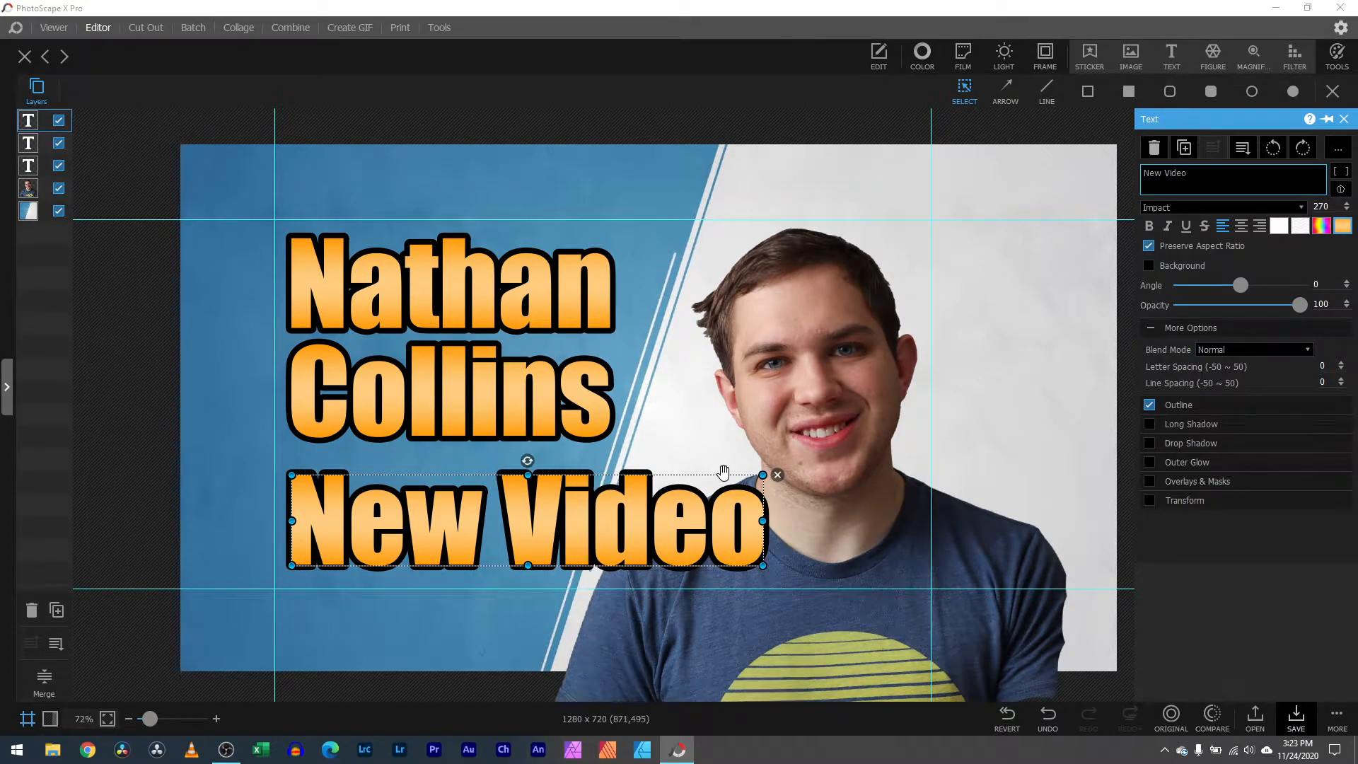
drag(764, 474, 566, 497)
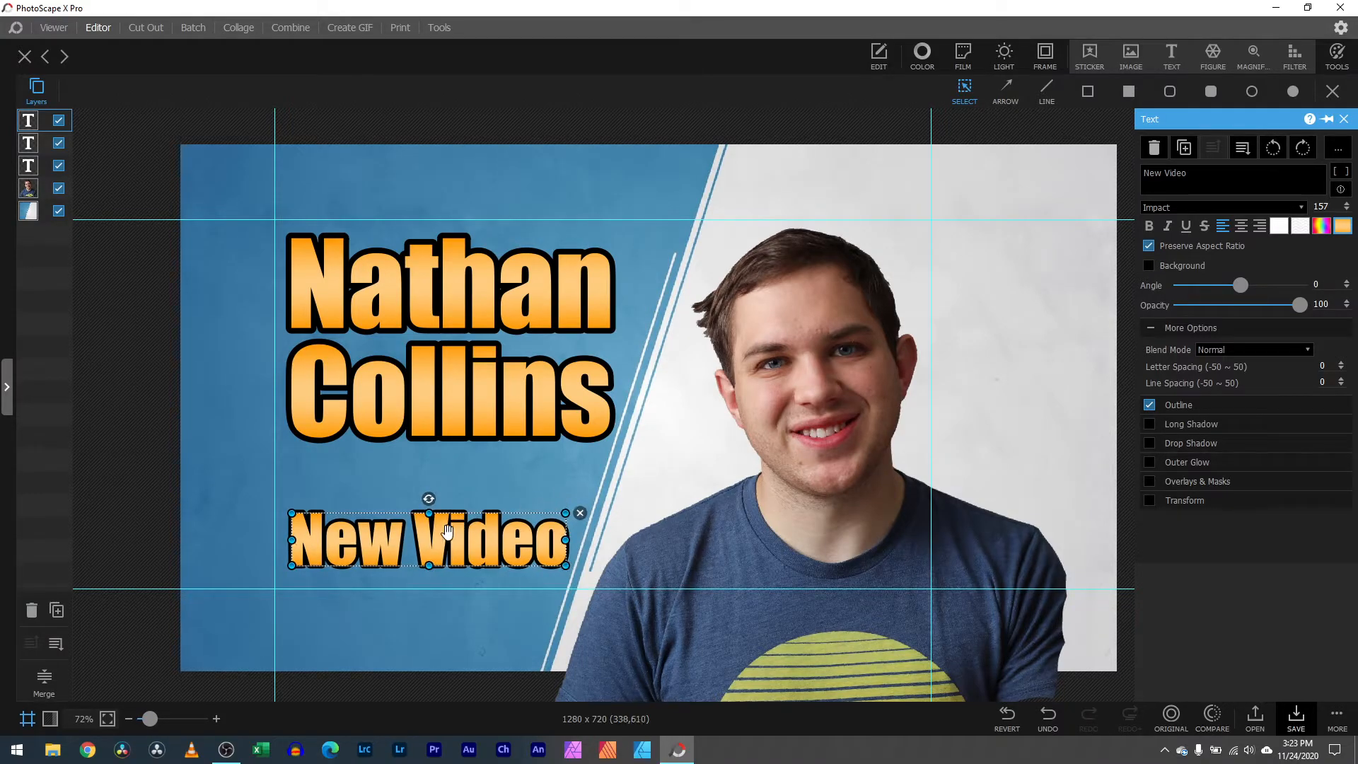
Step: Adjust the New Video size and position, then shift the background image slightly lower
click(287, 512)
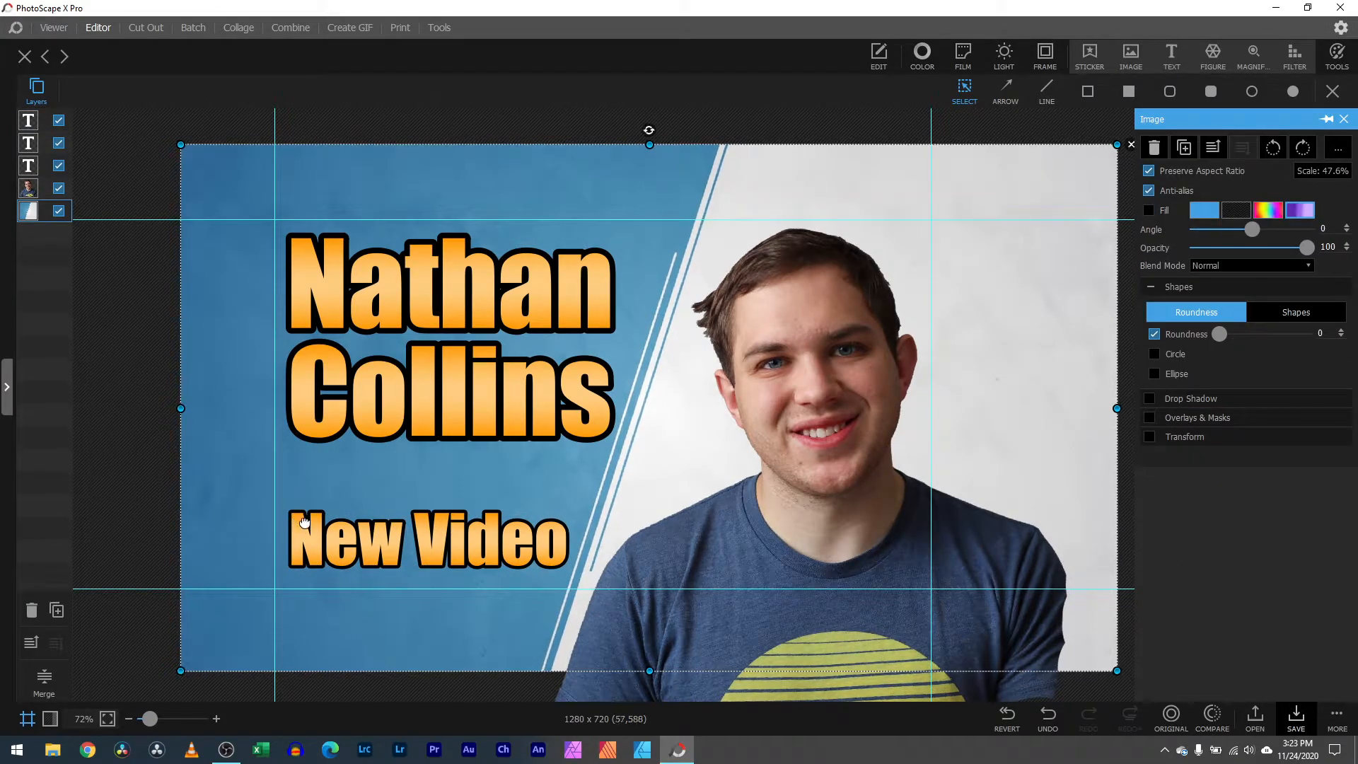
click(300, 517)
drag(298, 515, 292, 511)
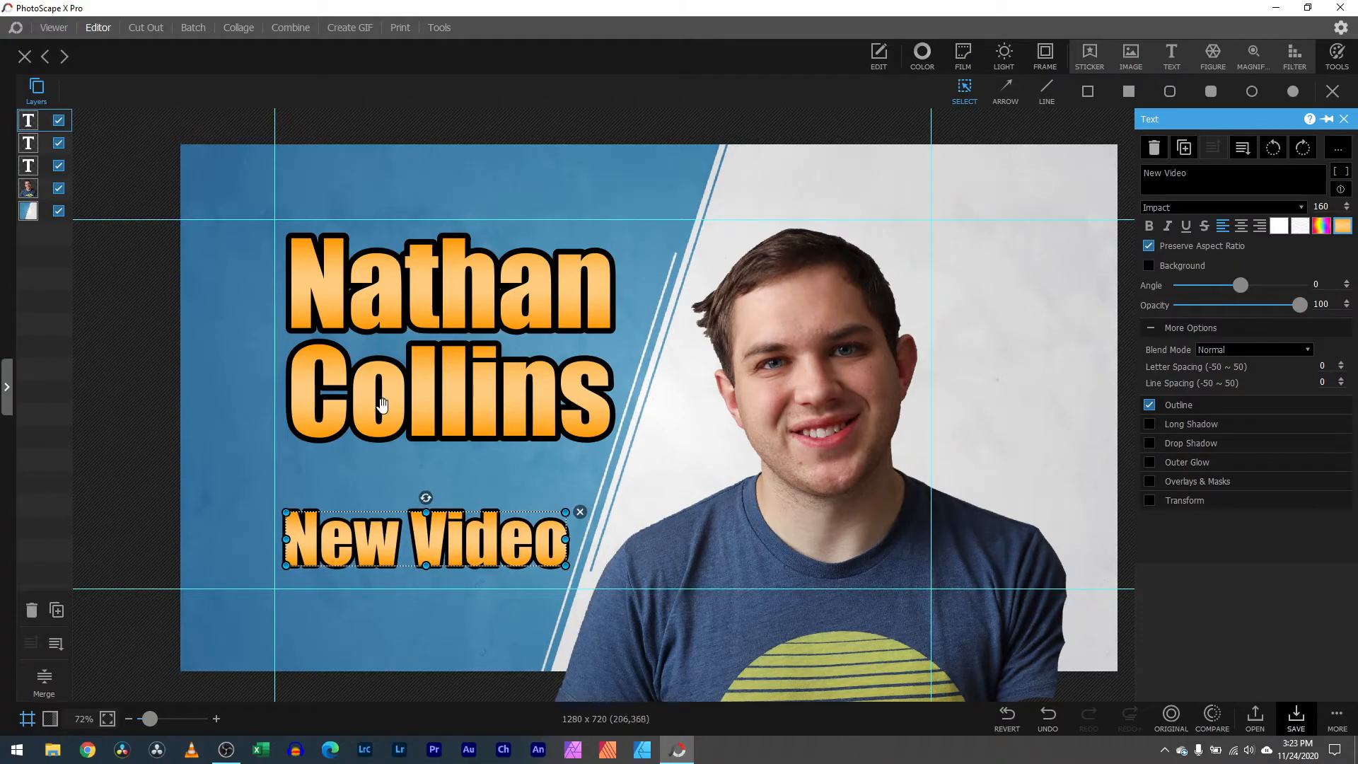
click(659, 369)
click(260, 251)
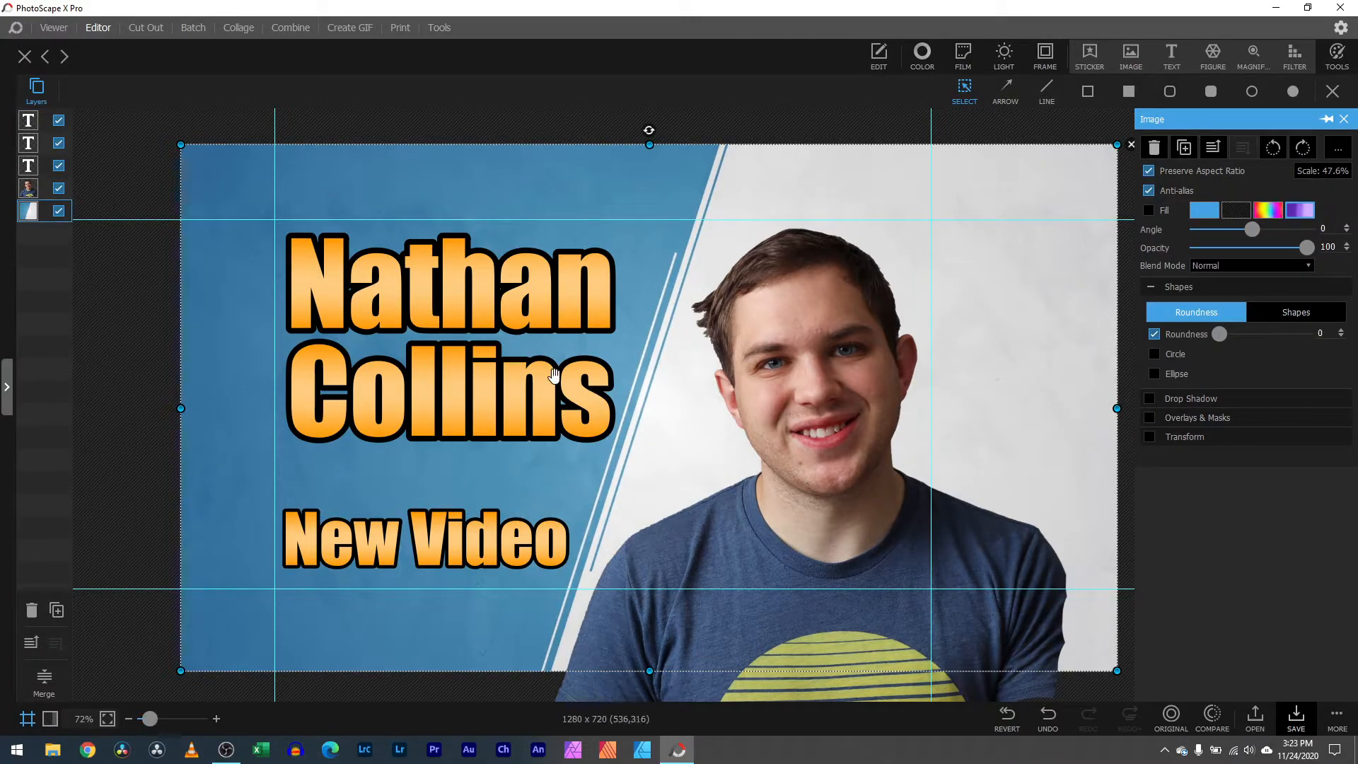
mouse_move(606, 280)
mouse_down()
mouse_move(599, 316)
mouse_move(705, 150)
mouse_move(658, 186)
mouse_up()
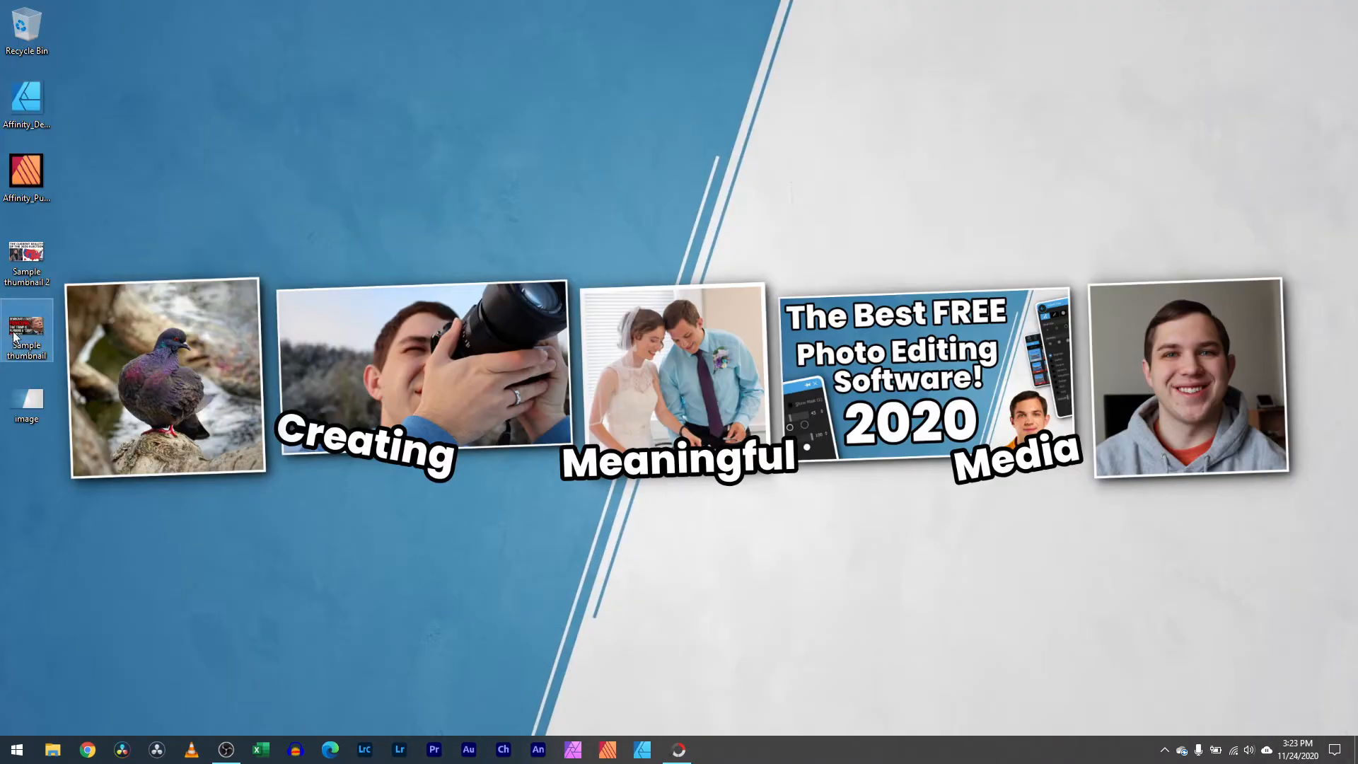
double_click(22, 338)
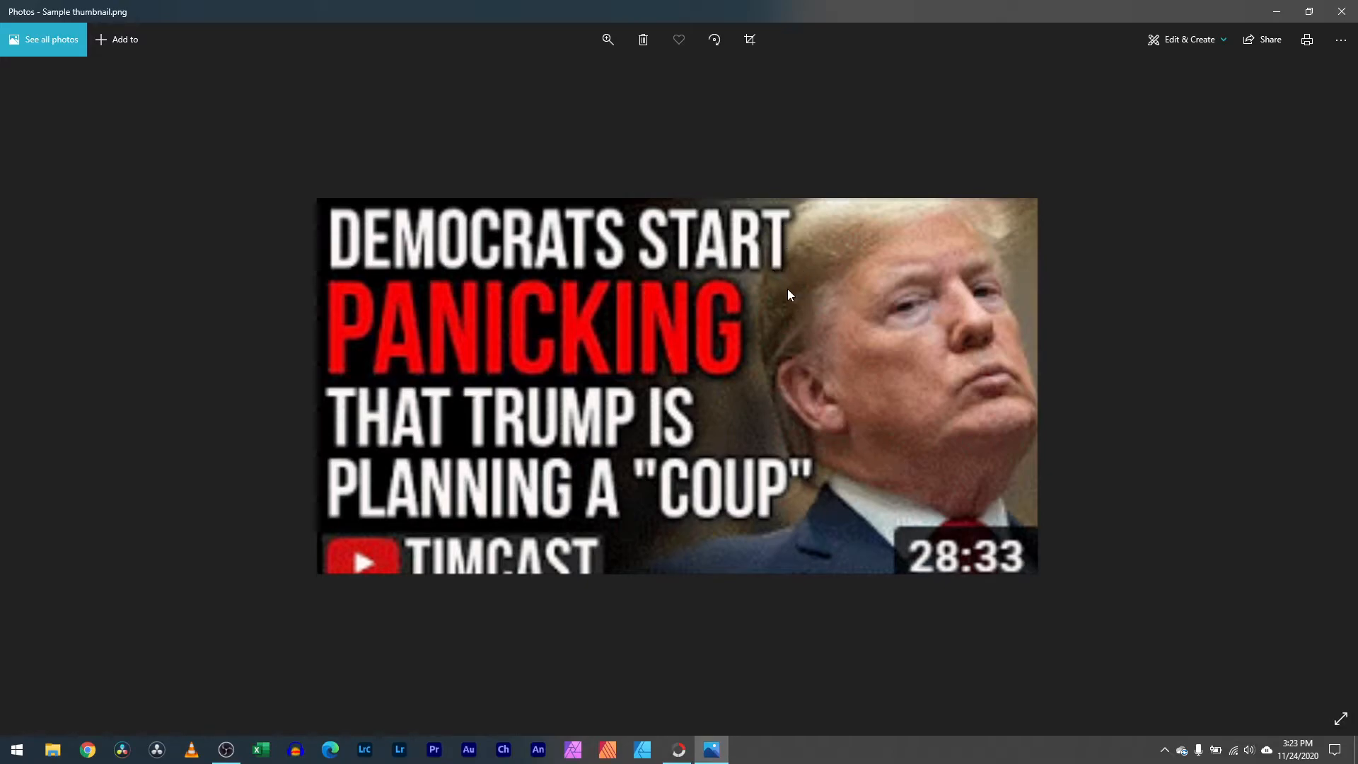
click(1276, 11)
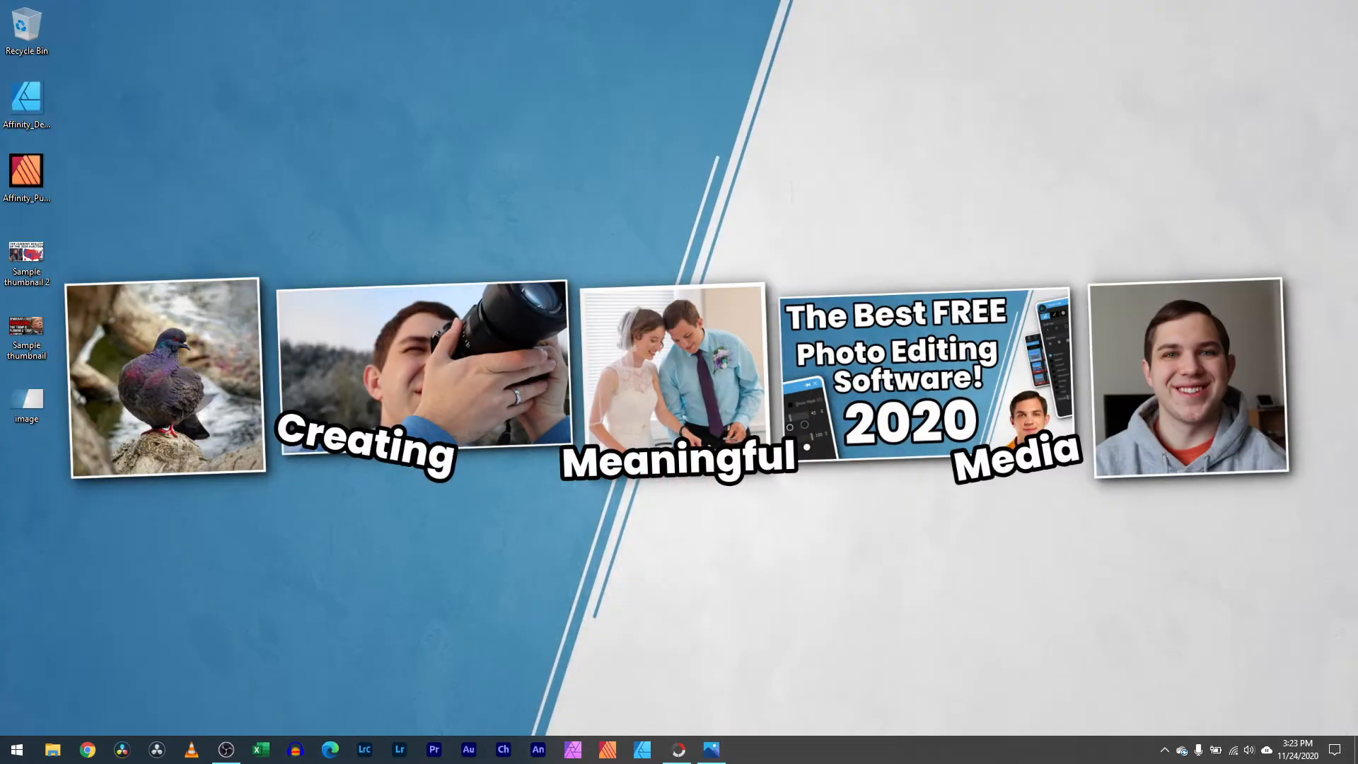
click(678, 749)
Step: Nudge the portrait left, enlarge Nathan greatly, and move Collins down and smaller
click(686, 236)
drag(685, 236, 673, 235)
click(514, 284)
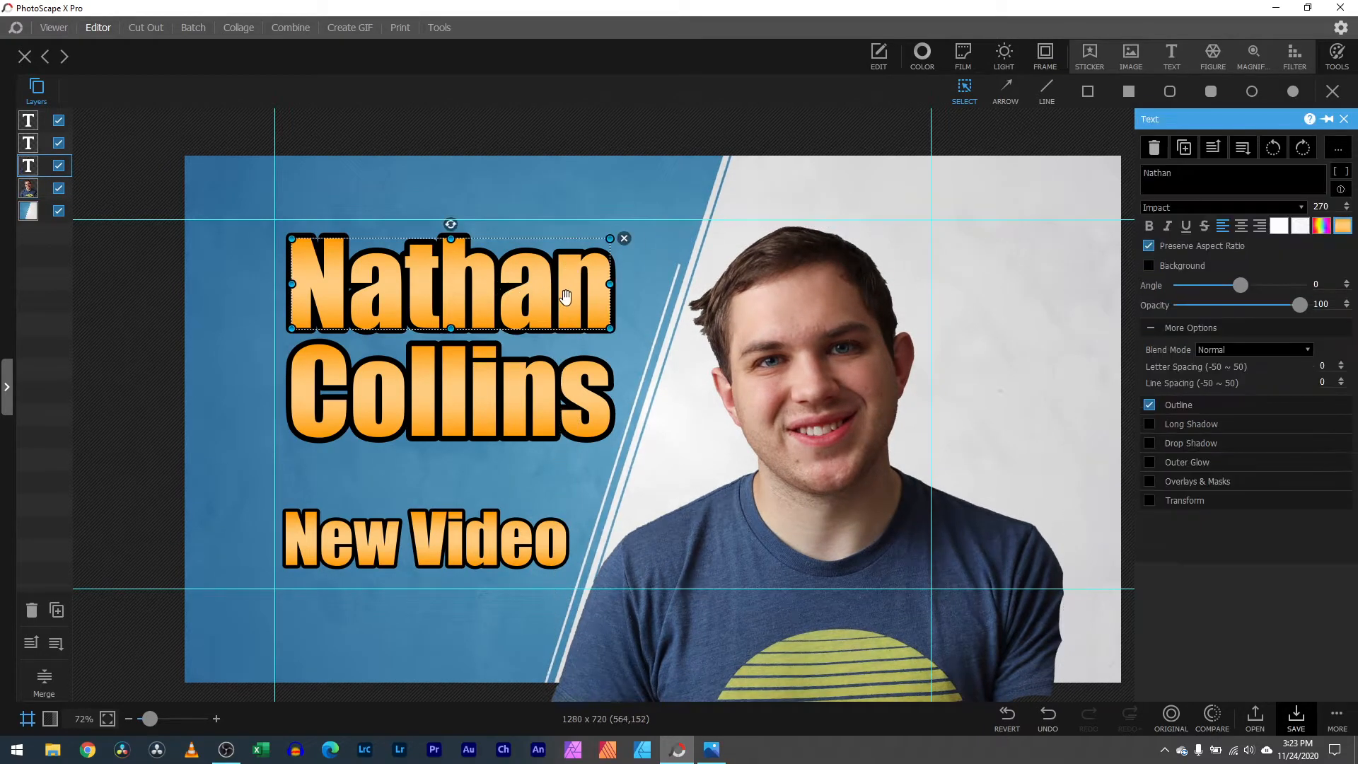
drag(611, 329, 737, 369)
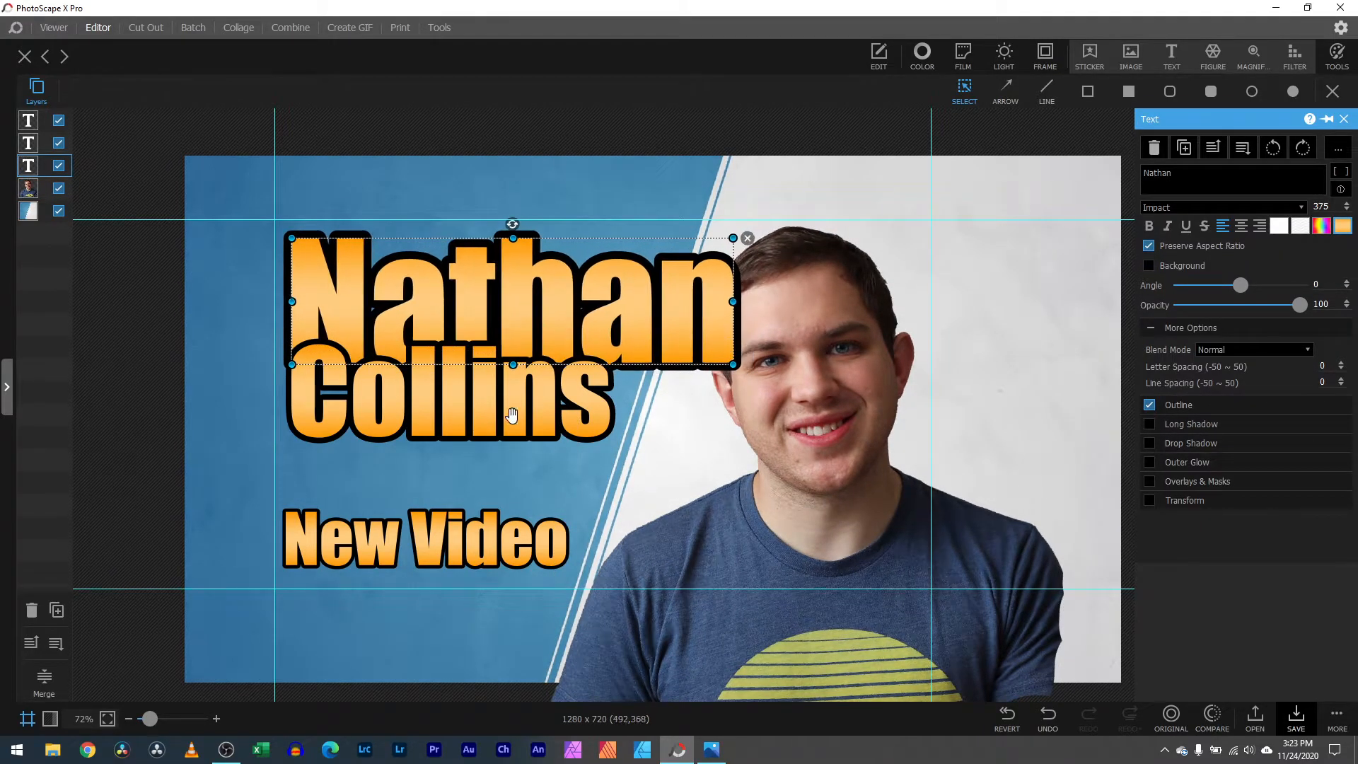
click(490, 433)
drag(490, 434, 489, 456)
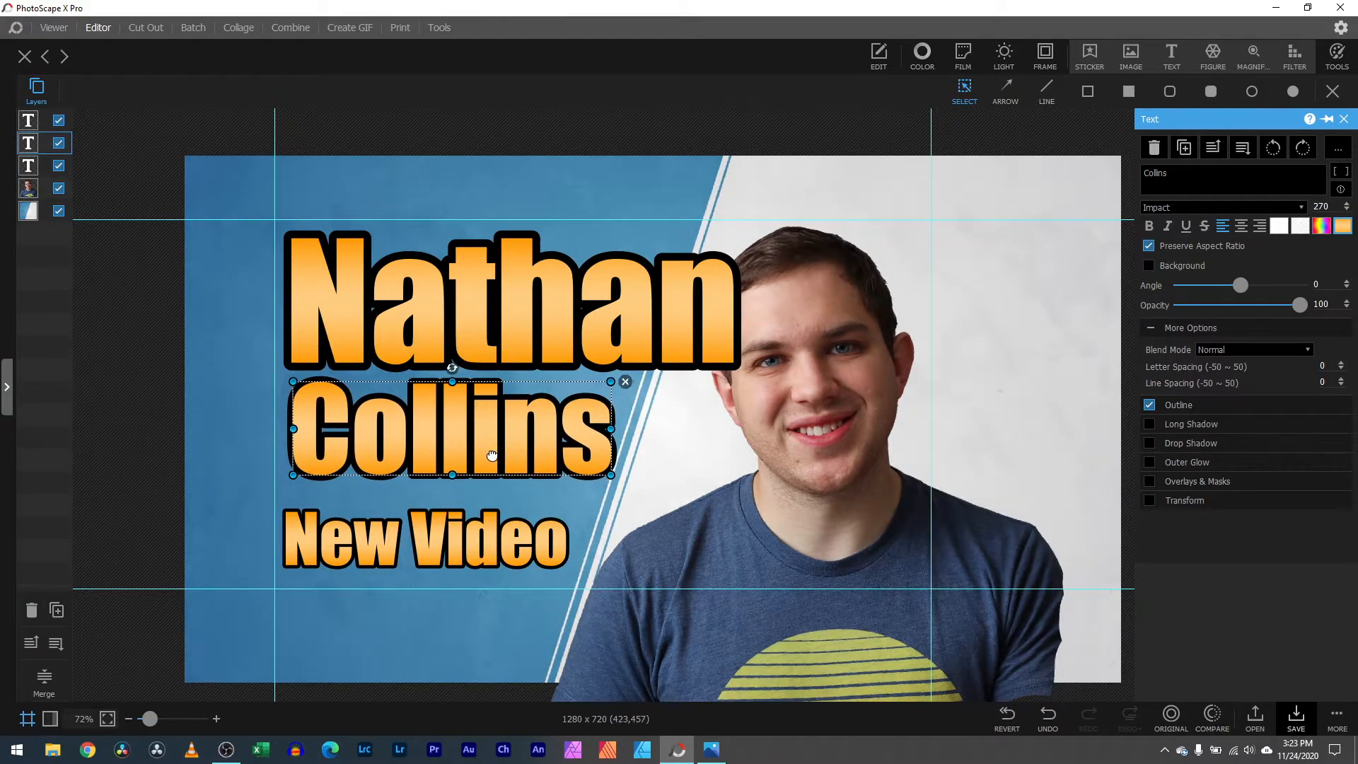
drag(608, 475, 516, 430)
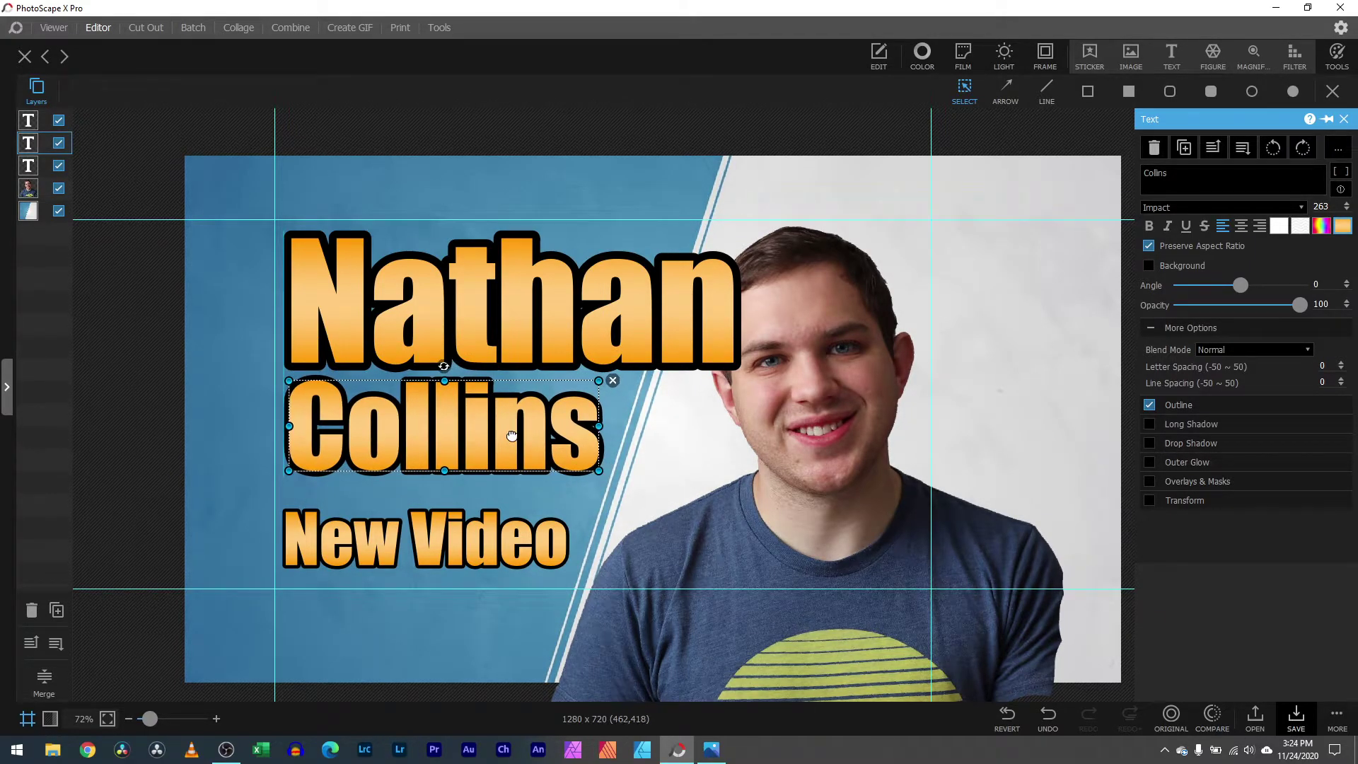
Step: Test sending Nathan behind the portrait and duplicating it, then undo back to the front
click(711, 346)
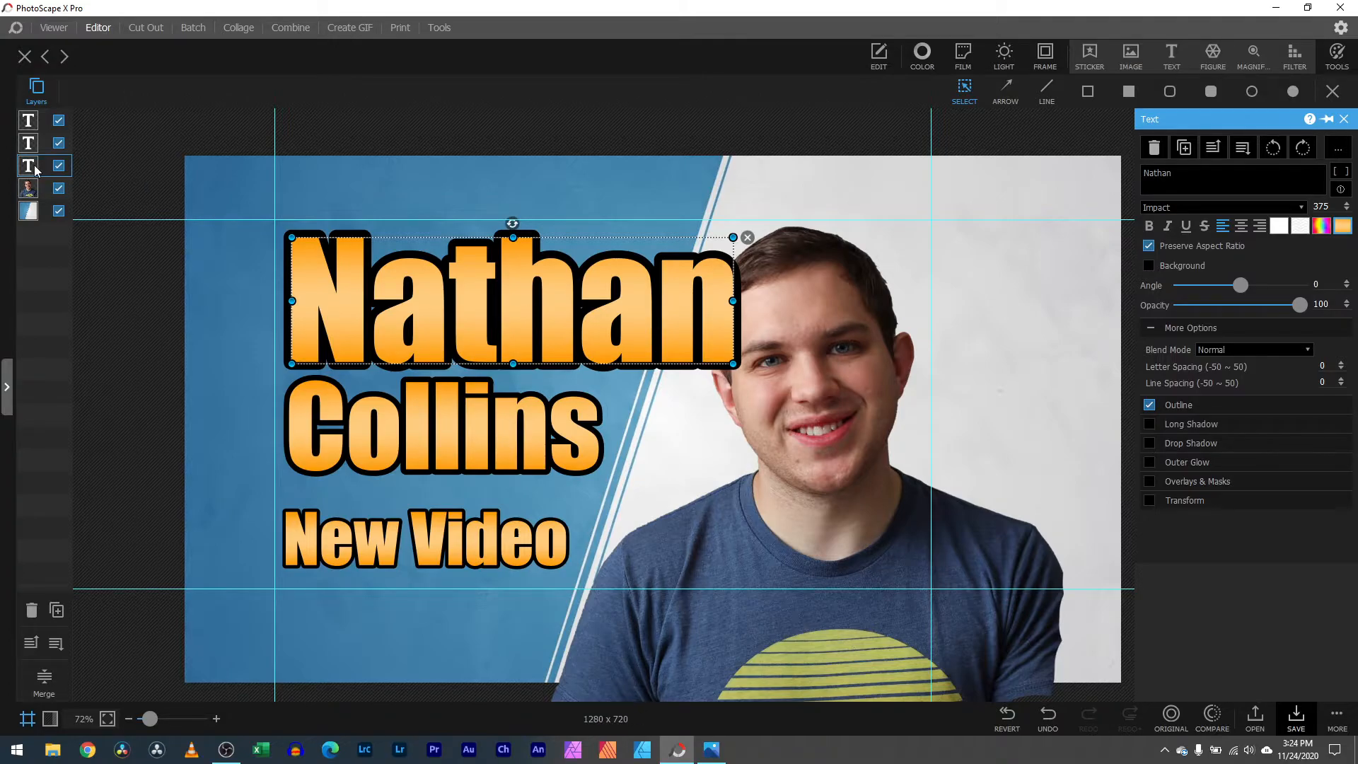
drag(34, 167, 32, 208)
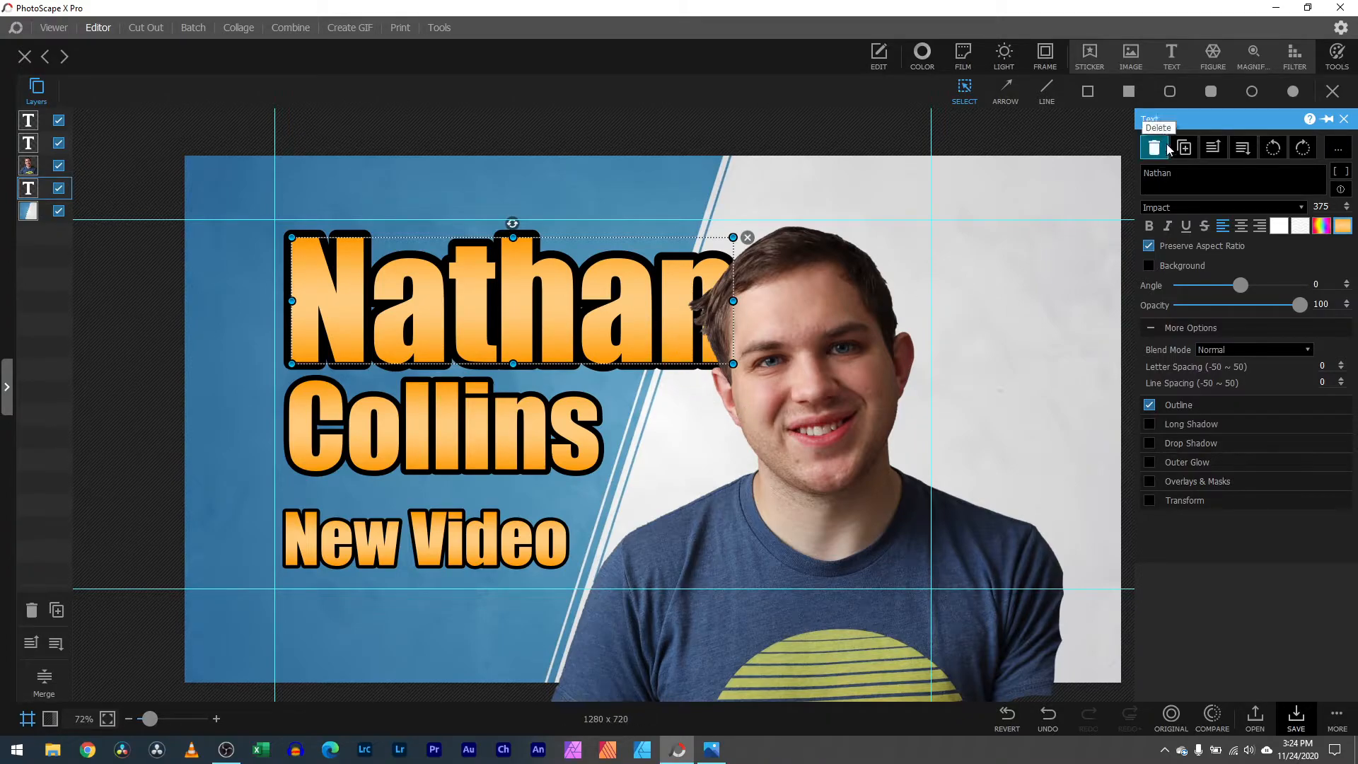
click(1212, 149)
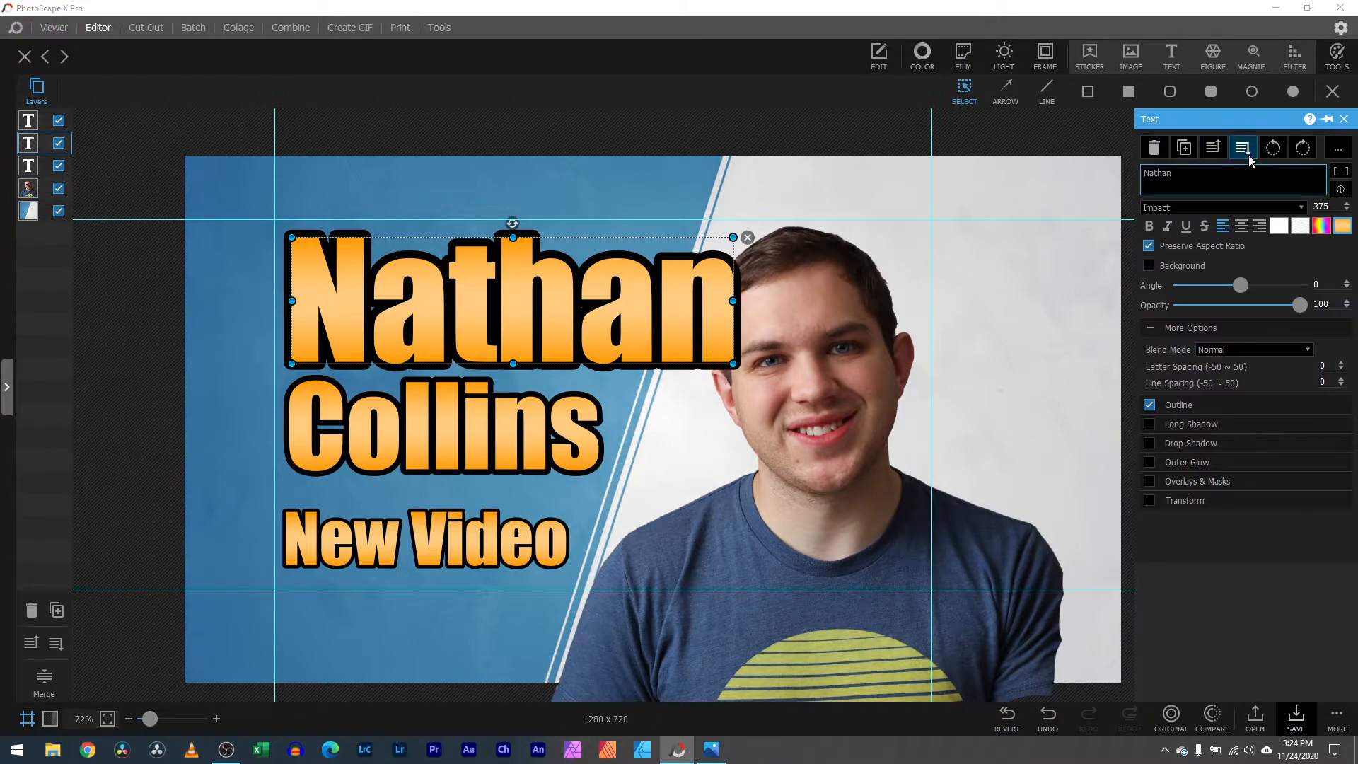
click(1250, 155)
click(1249, 155)
click(1216, 149)
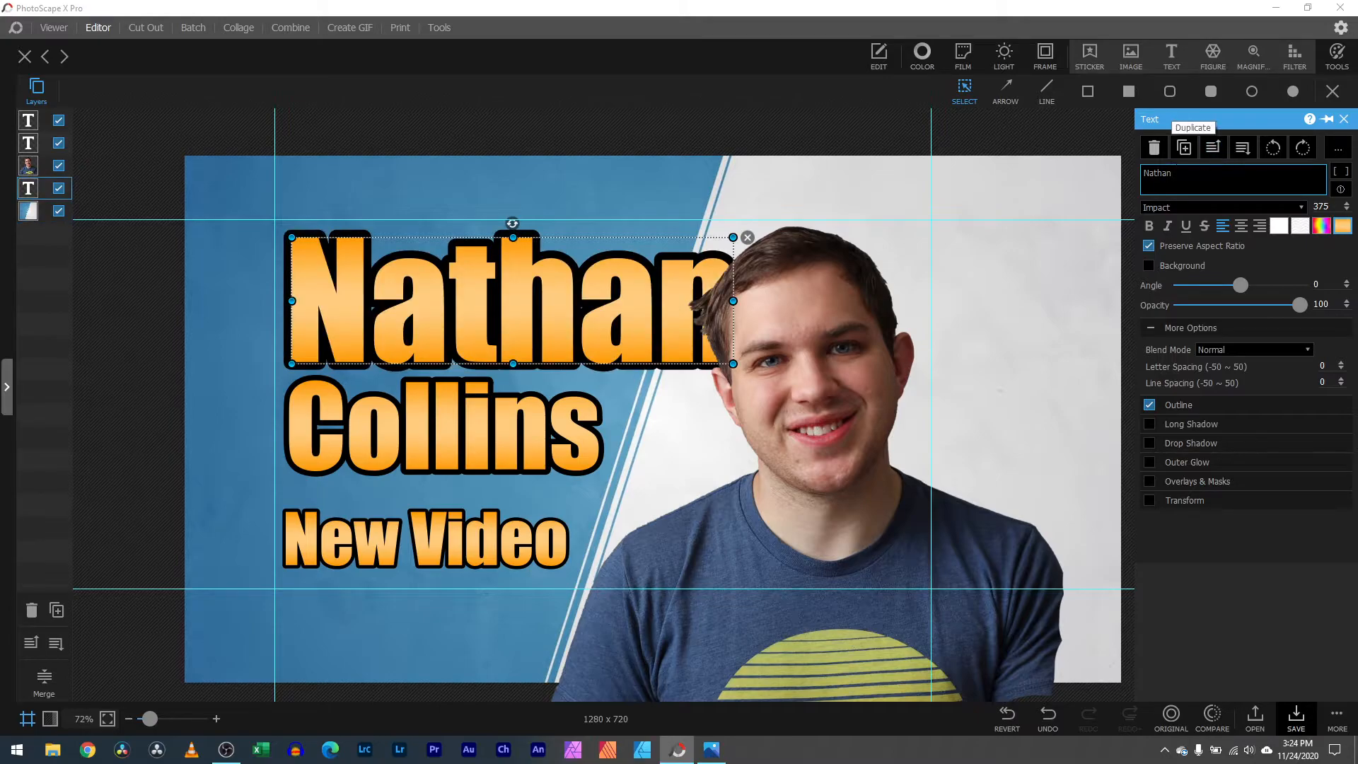
click(1189, 152)
click(1190, 152)
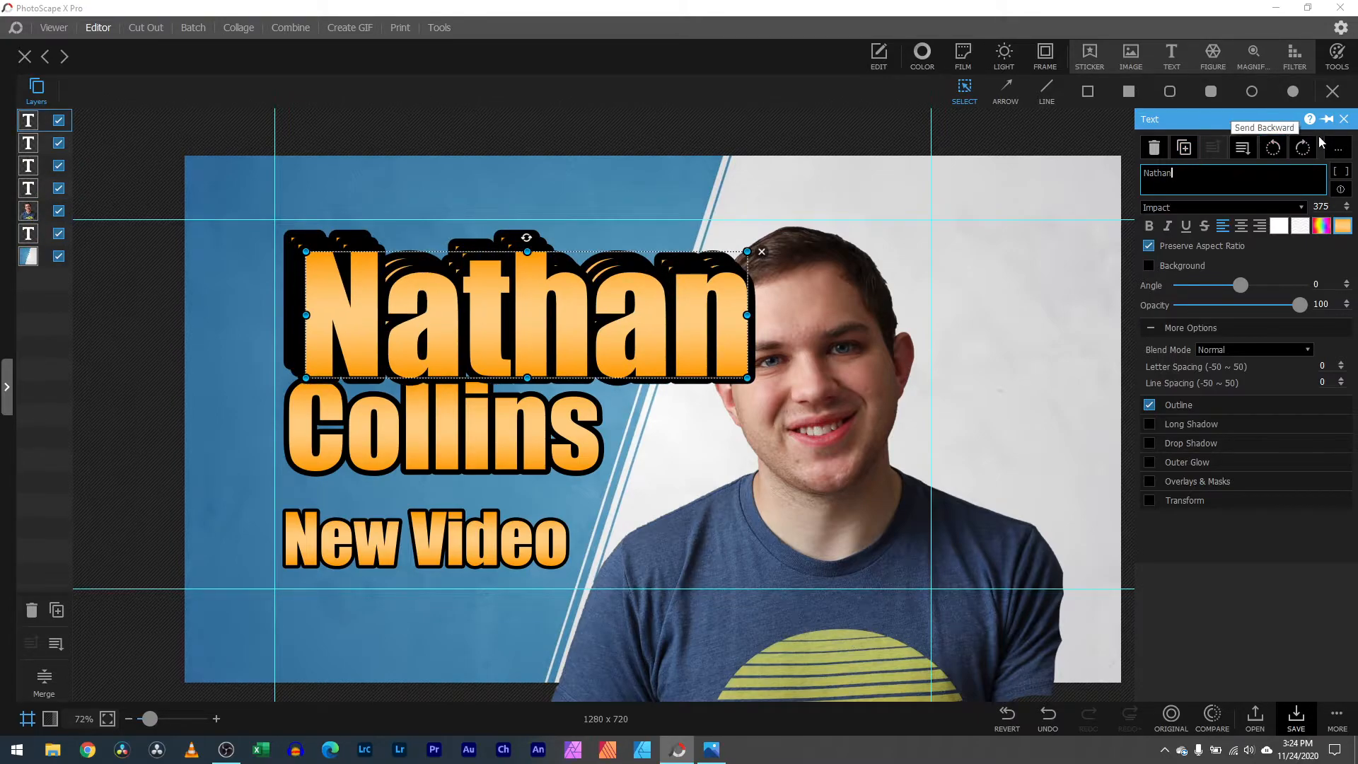
click(1047, 717)
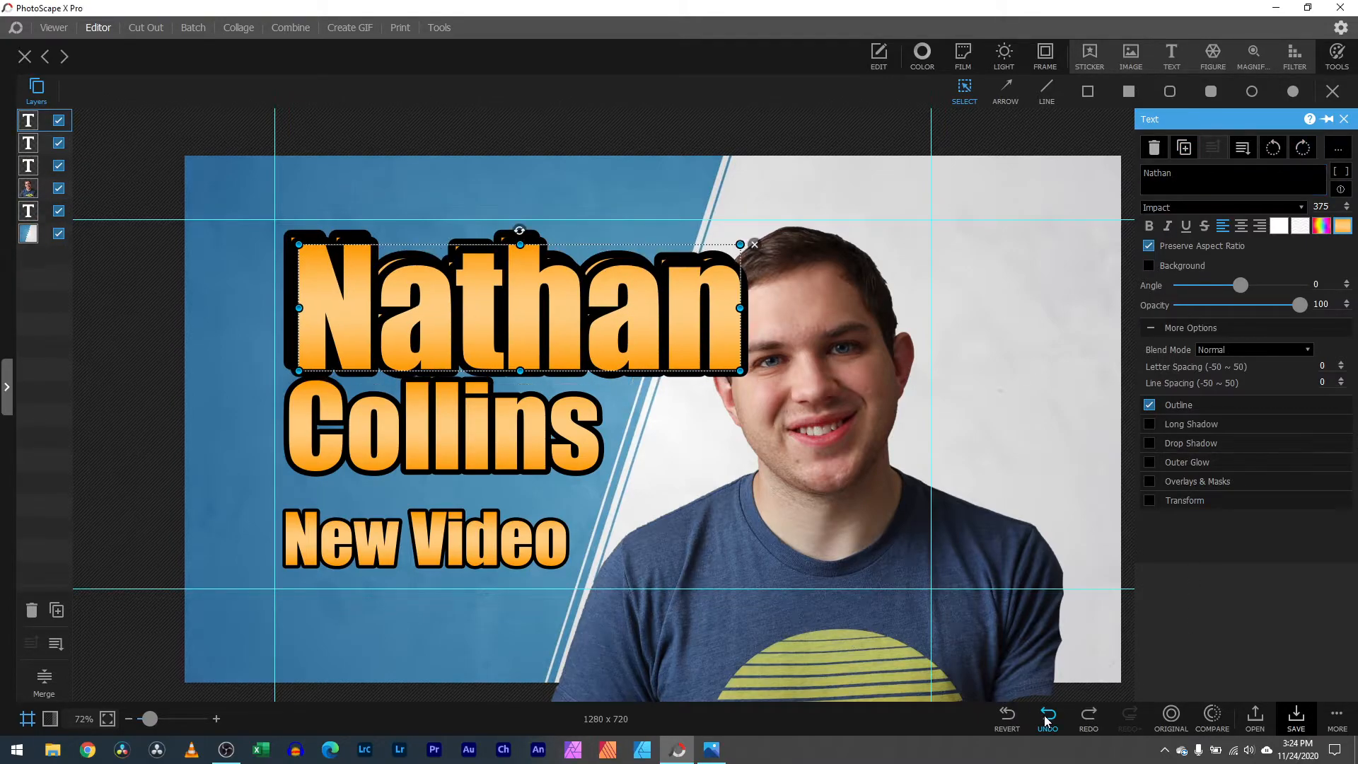
click(1046, 718)
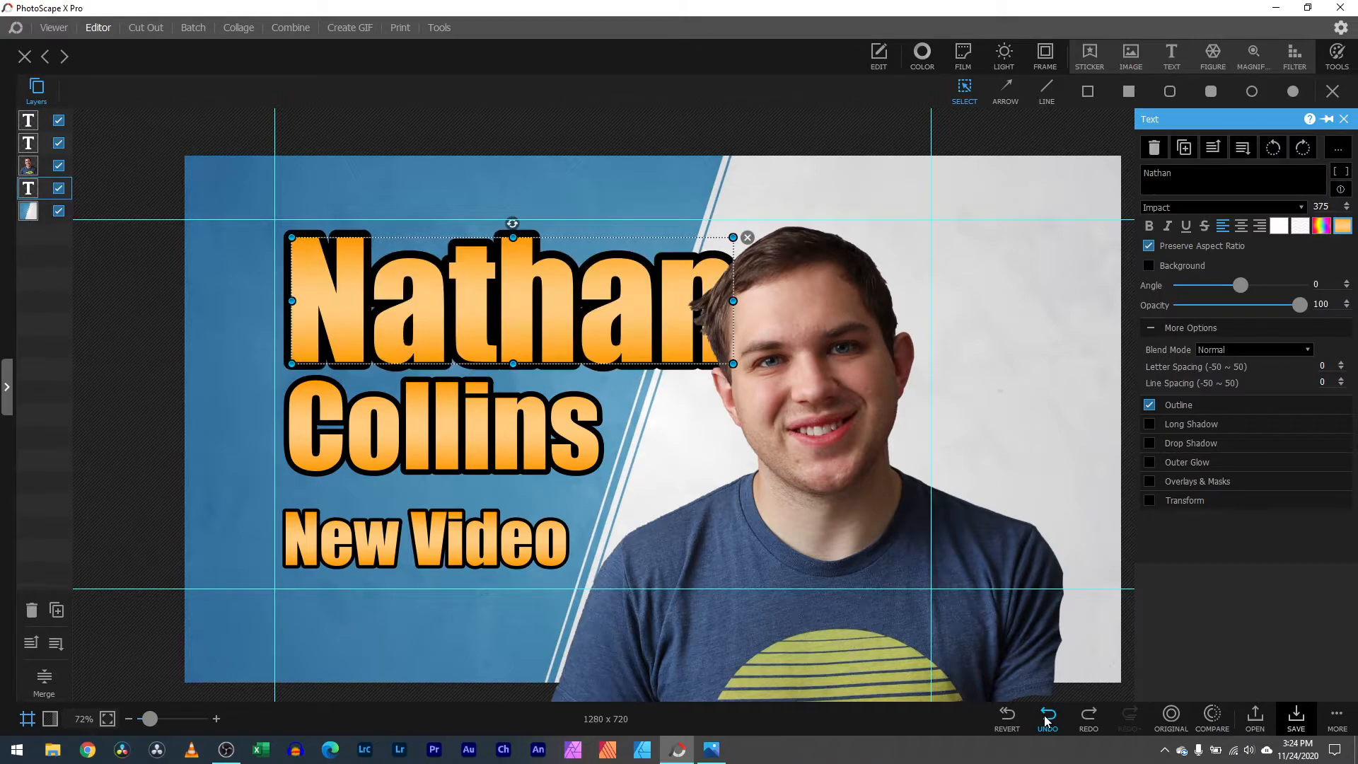
click(1046, 719)
Step: Shrink the Nathan text a little after checking the portrait
click(631, 425)
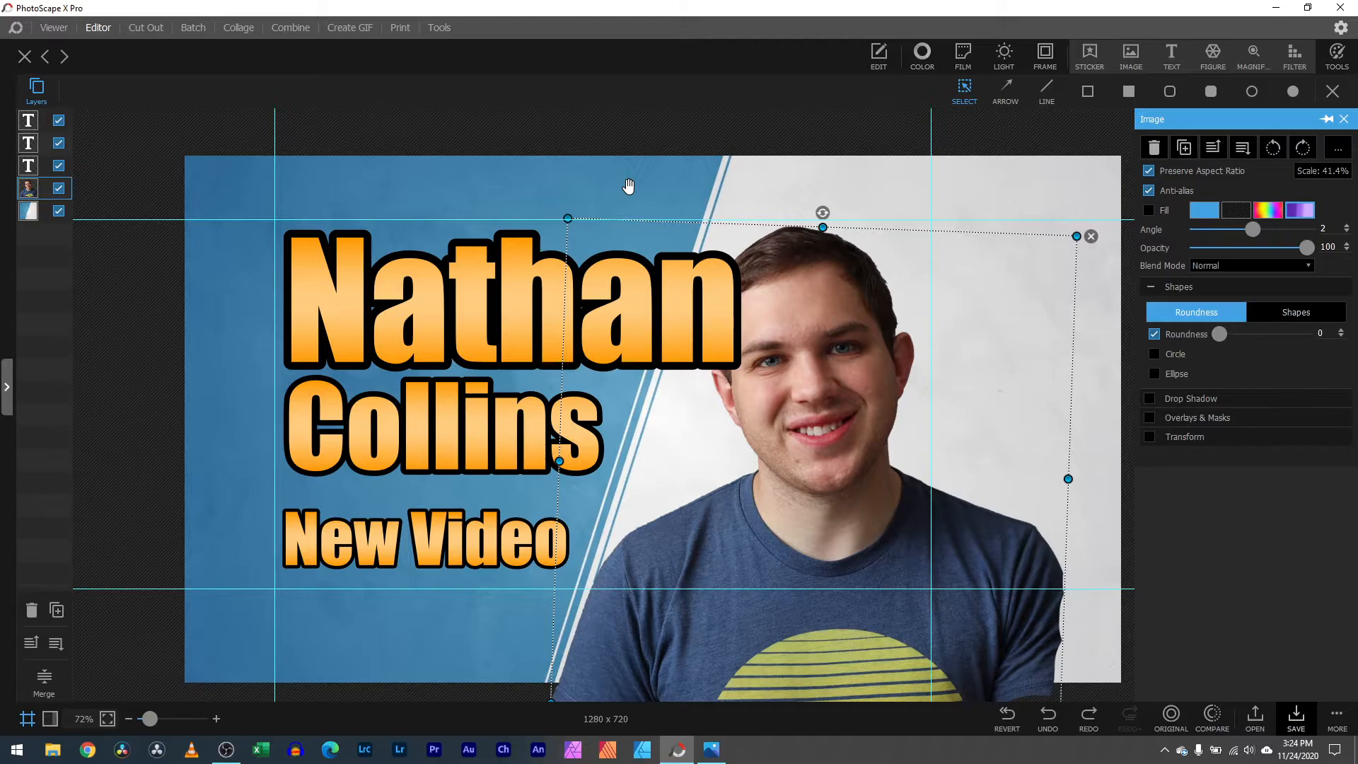
click(658, 310)
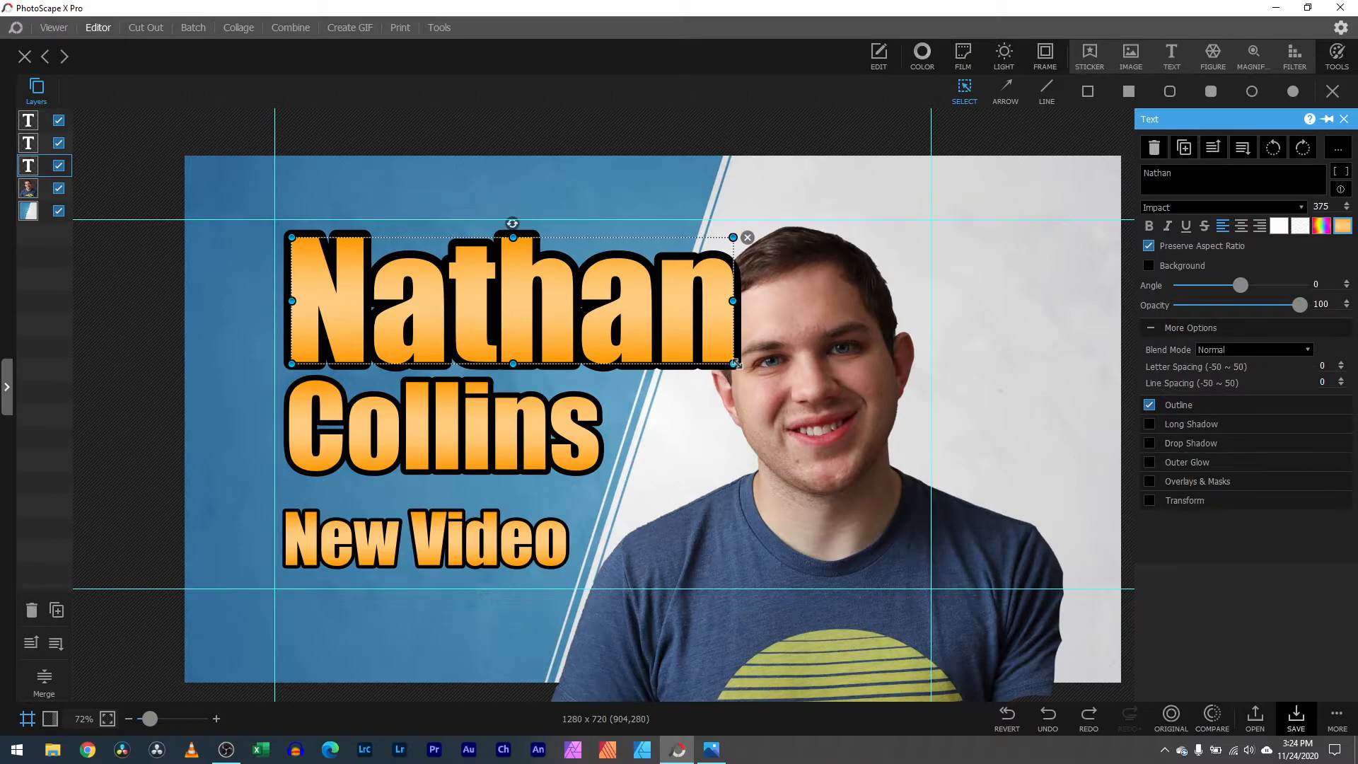
drag(734, 365, 714, 356)
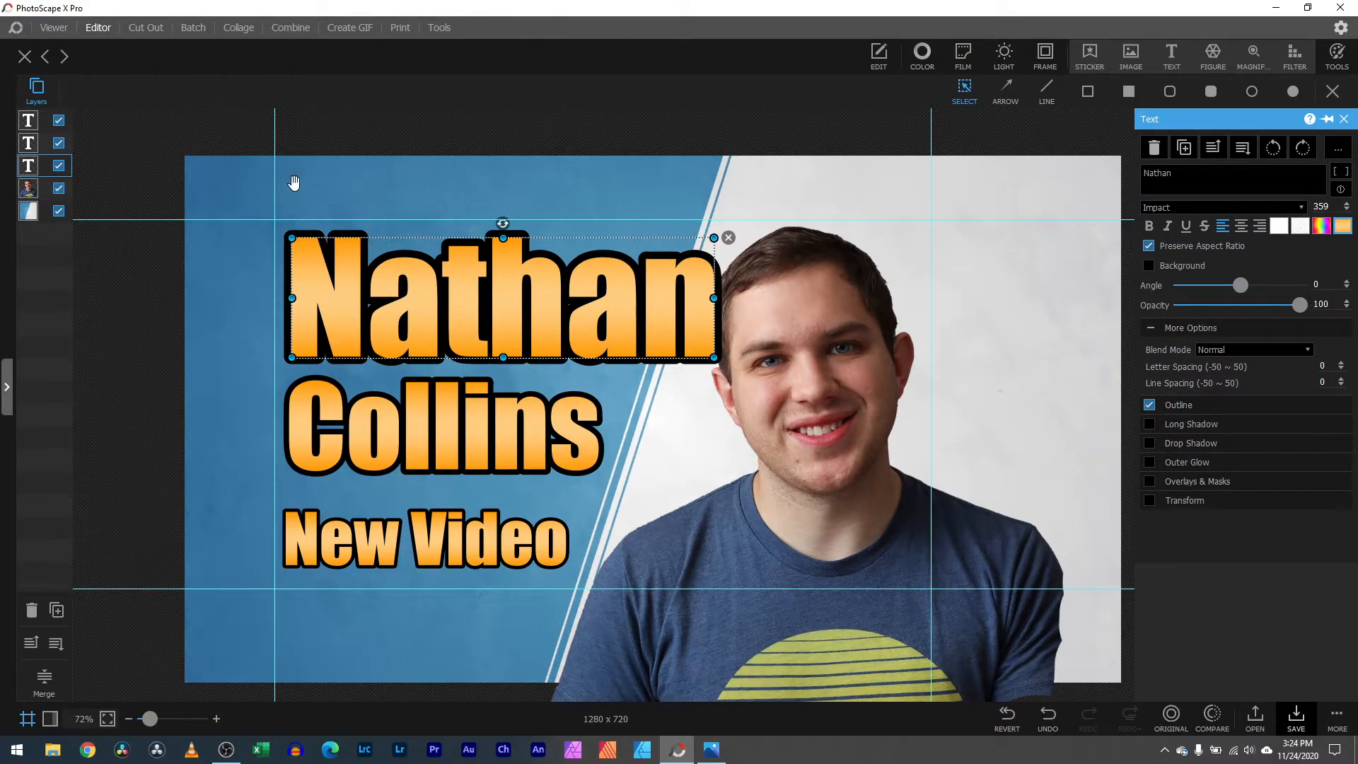
Step: In Viewer, open the Affinity Photo Overview project and toggle Fill and Fit views
click(54, 27)
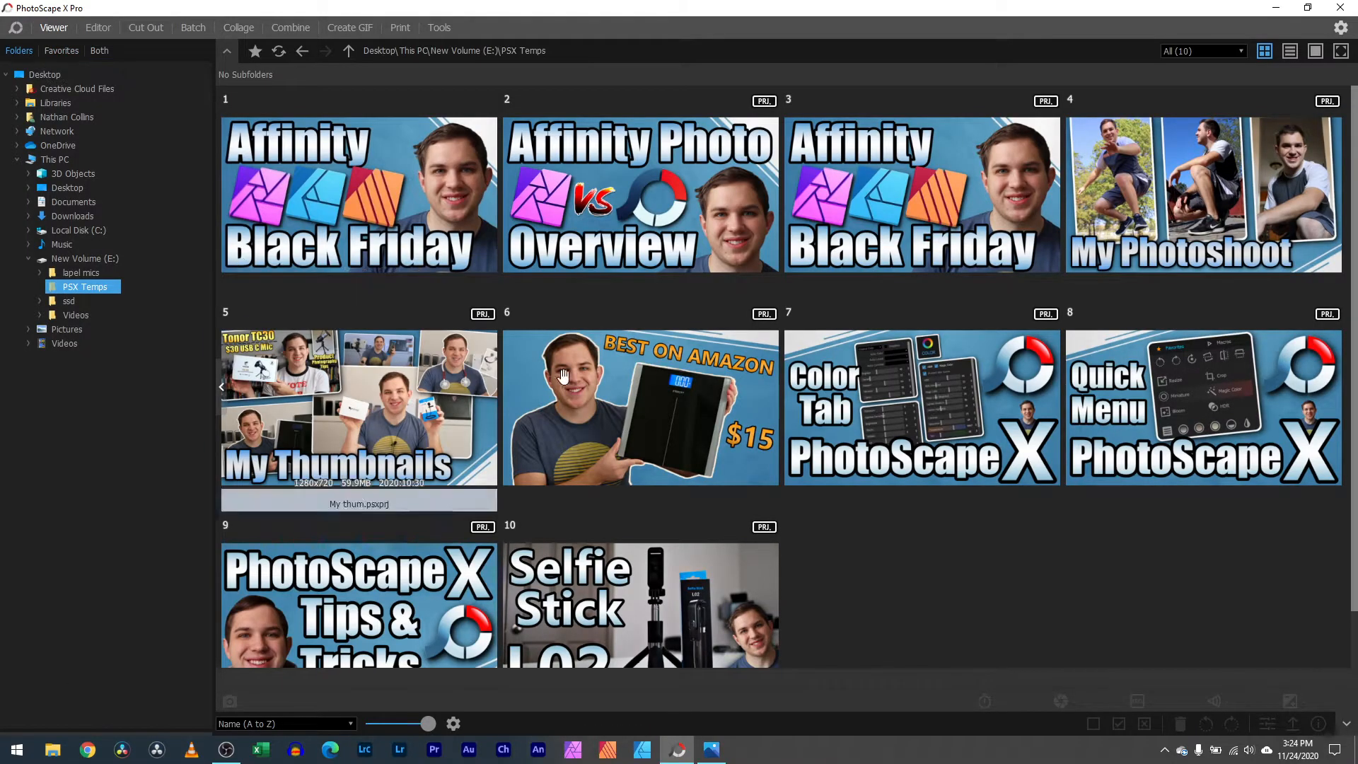
scroll(865, 407, down, 1)
scroll(864, 406, up, 1)
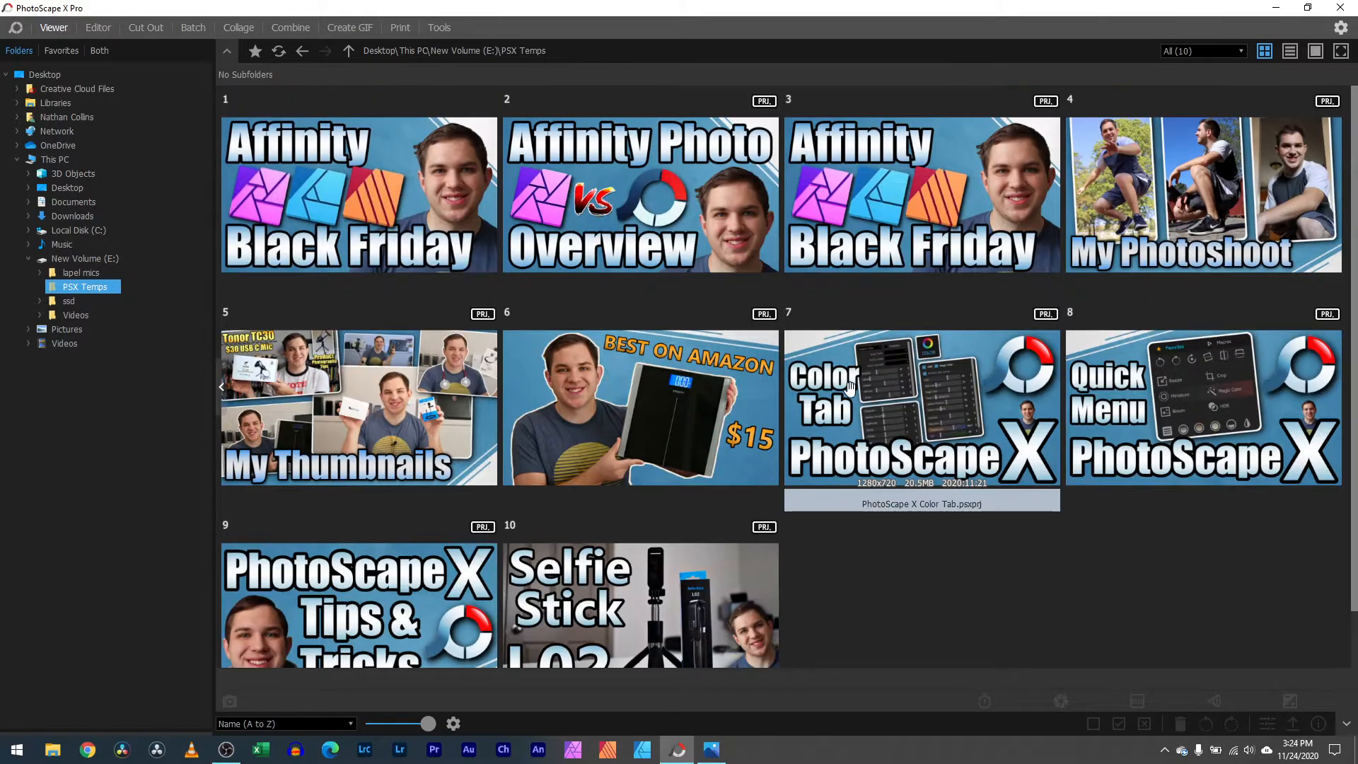
scroll(391, 404, down, 1)
scroll(531, 456, up, 1)
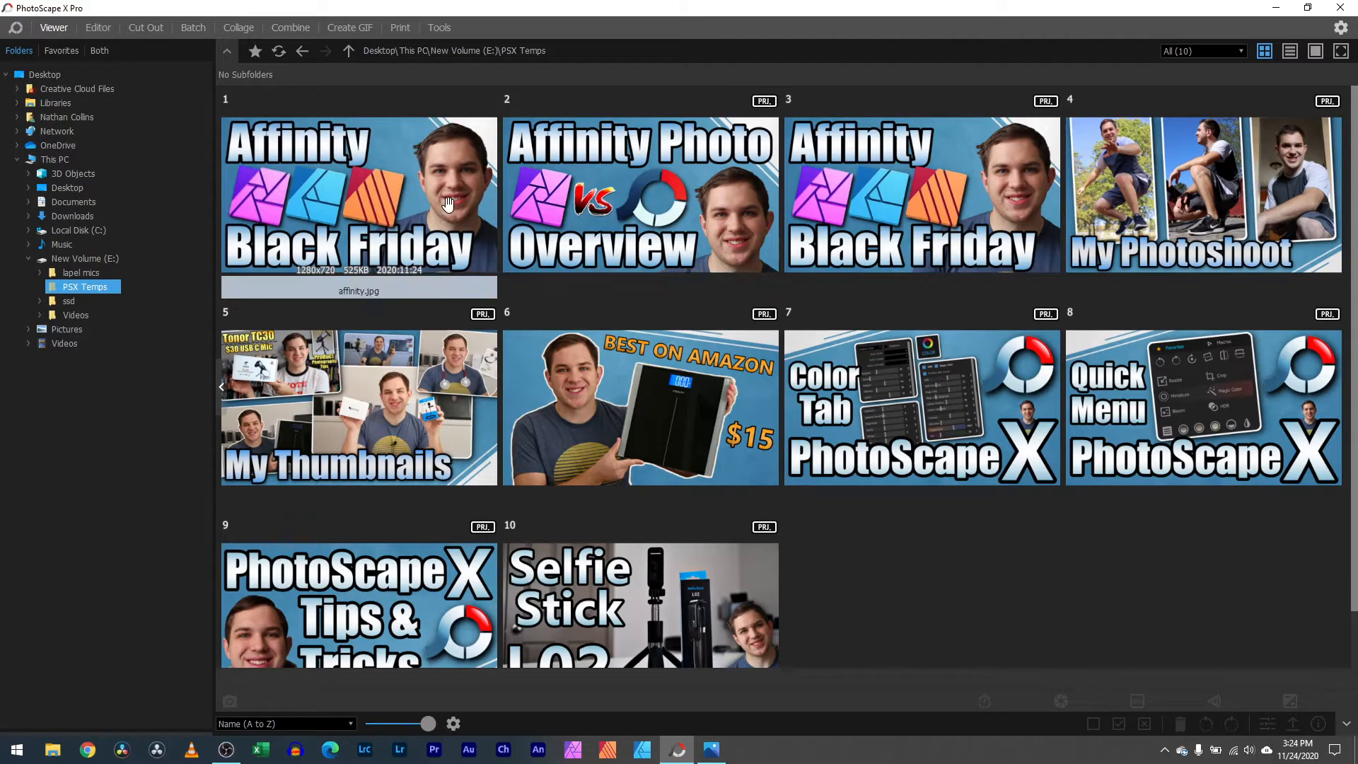
double_click(580, 206)
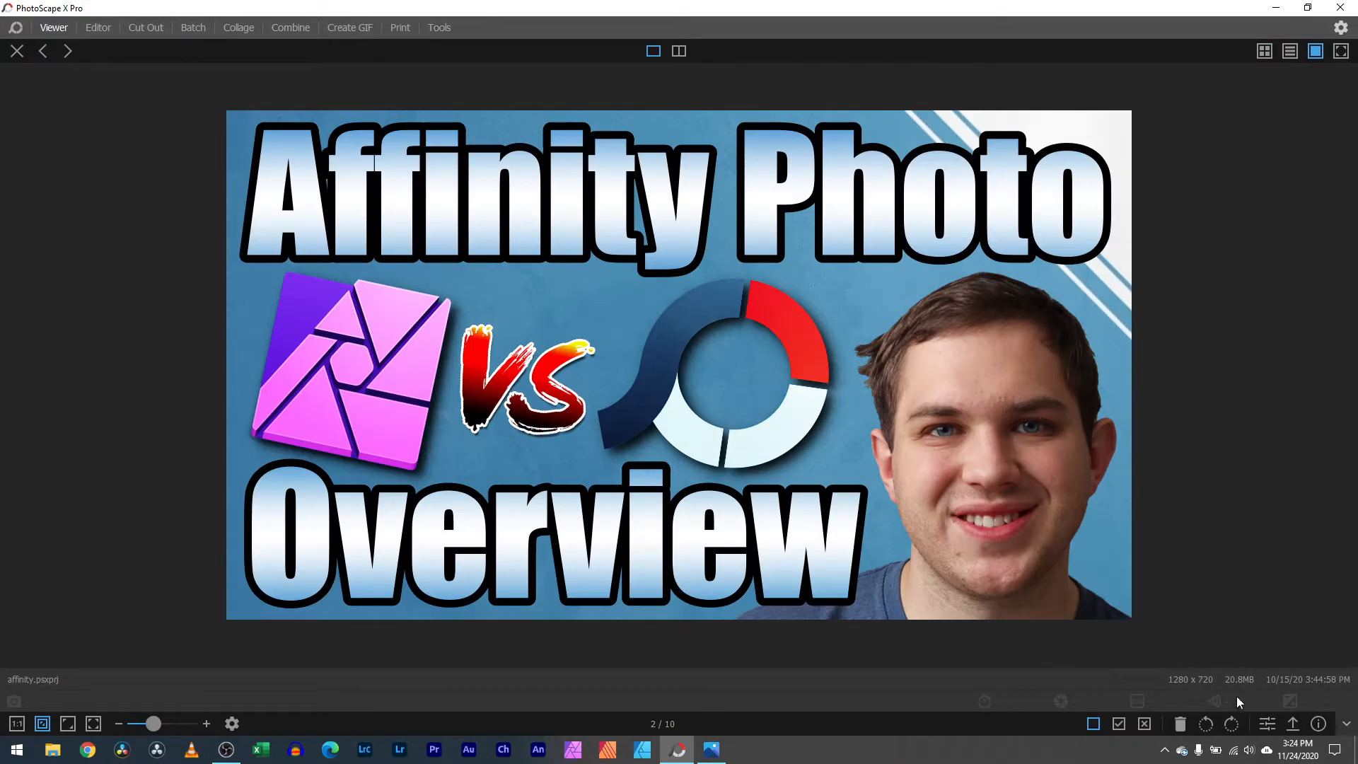
click(93, 723)
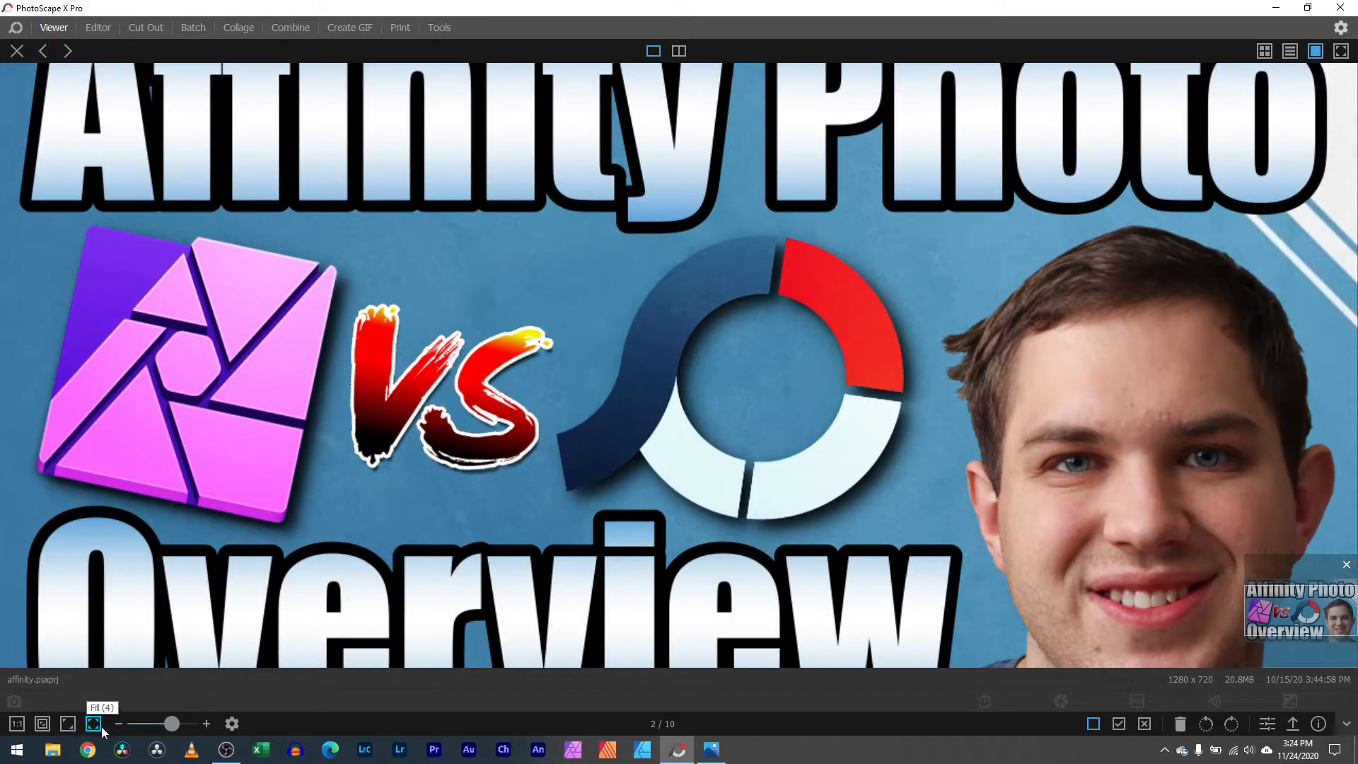
click(67, 723)
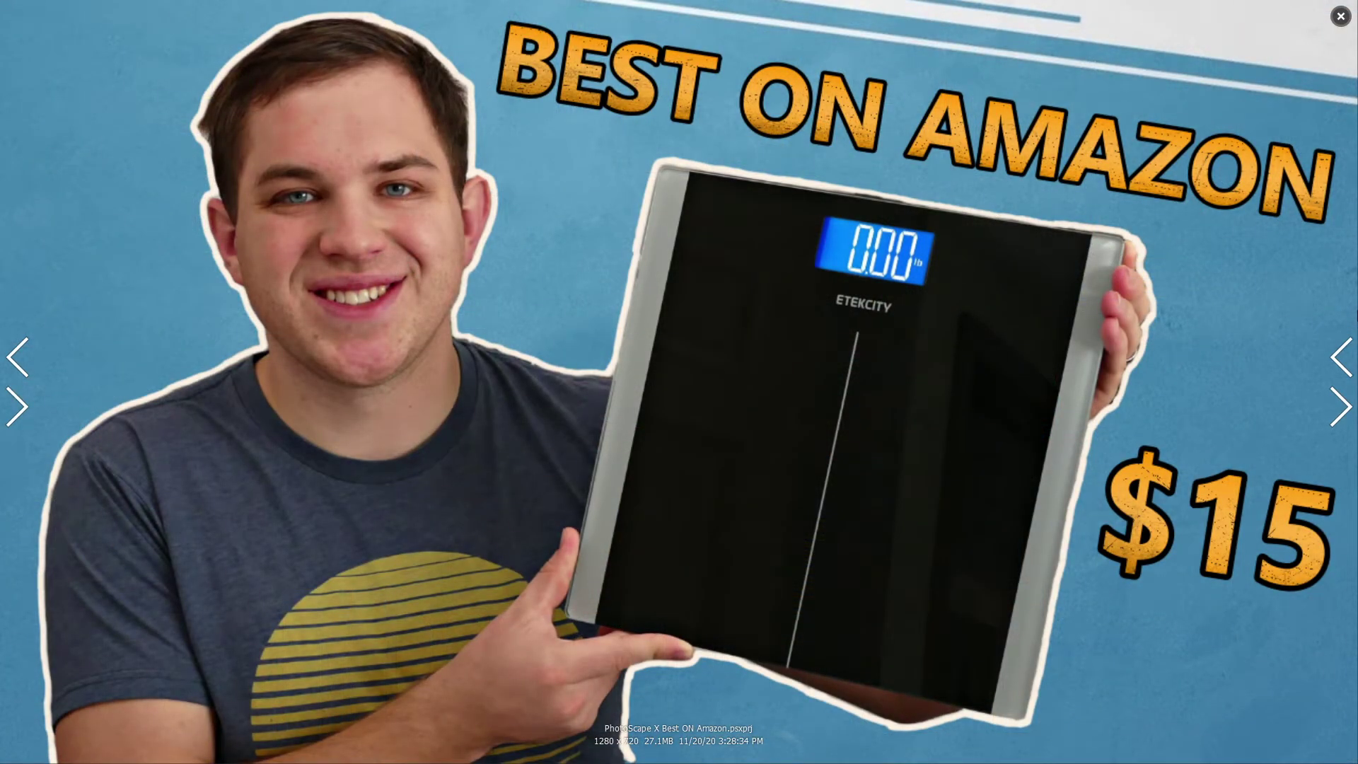
Step: Advance through the next thumbnails with the Right arrow key
key(Right)
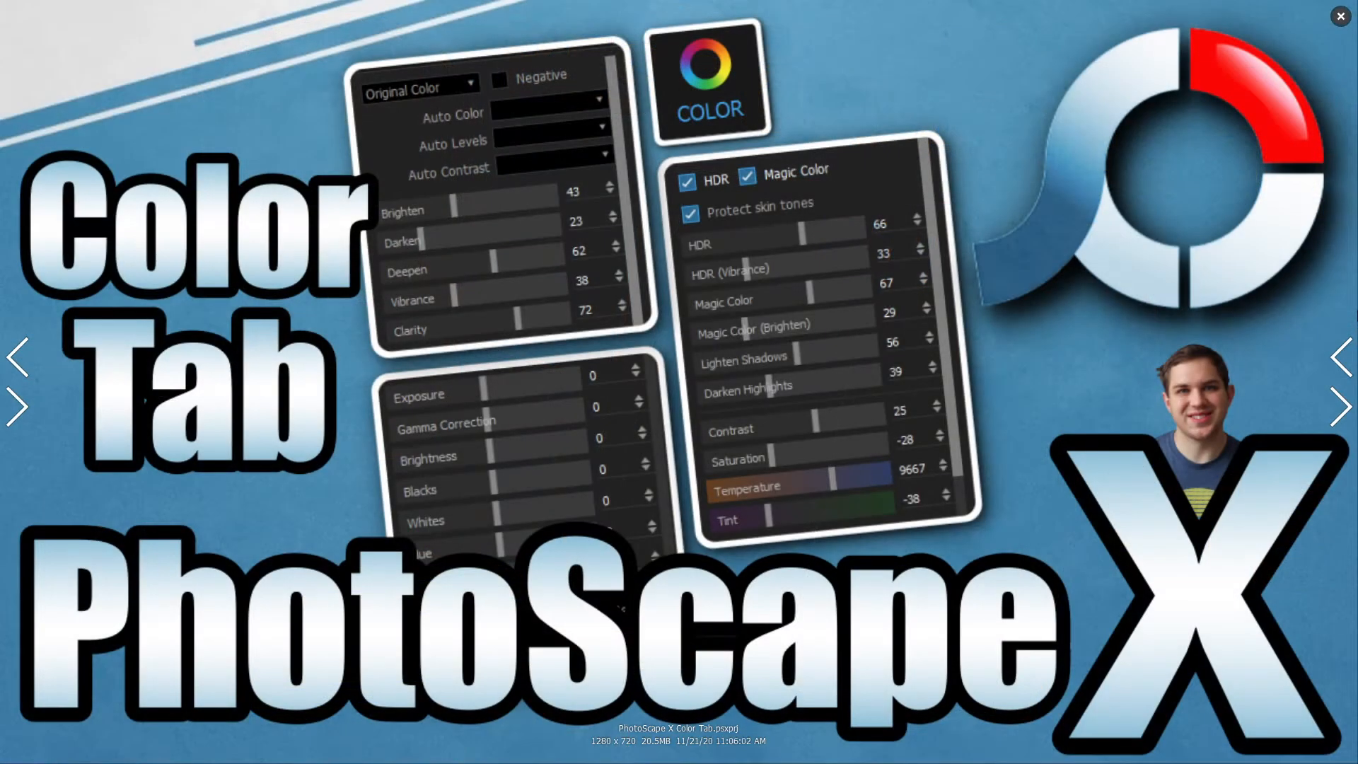
key(Right)
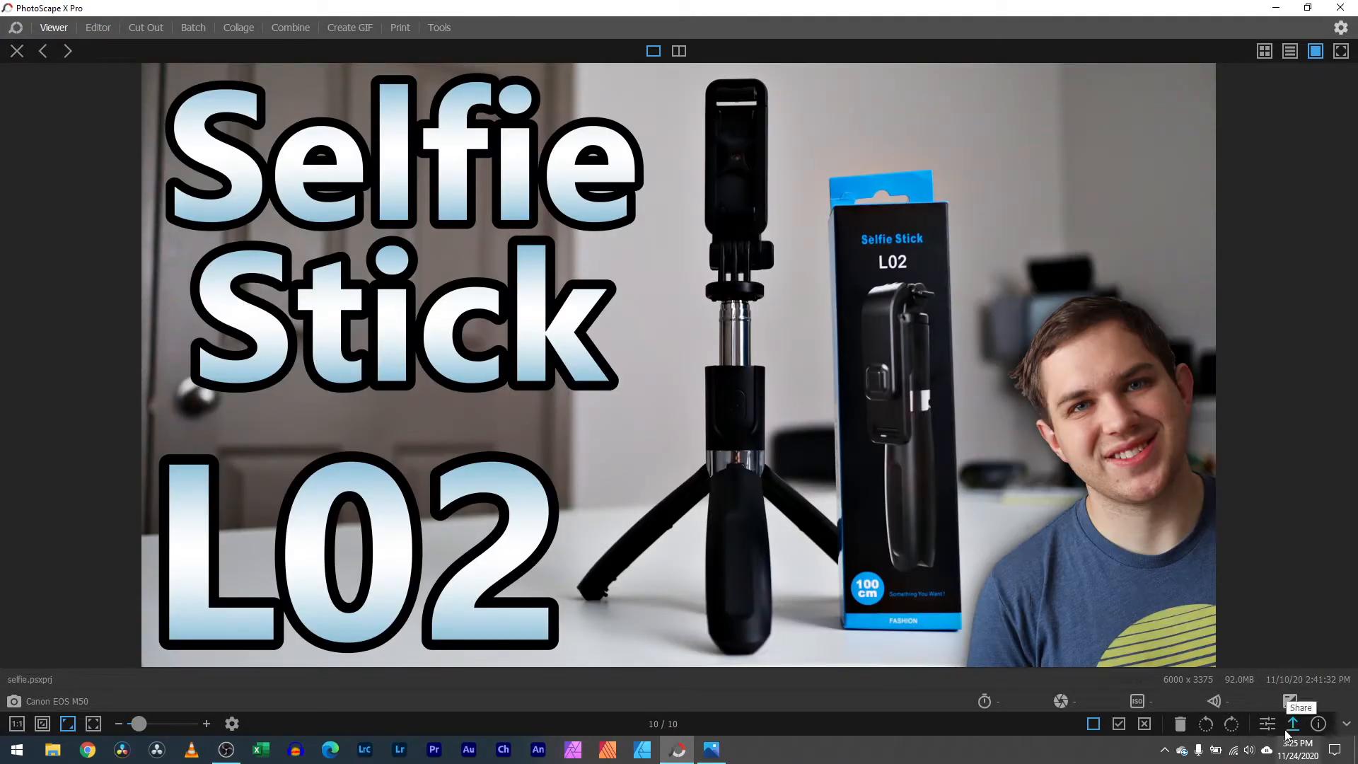
Step: Back in Editor, try a Drop Shadow on the cut-out person and untick it
click(96, 27)
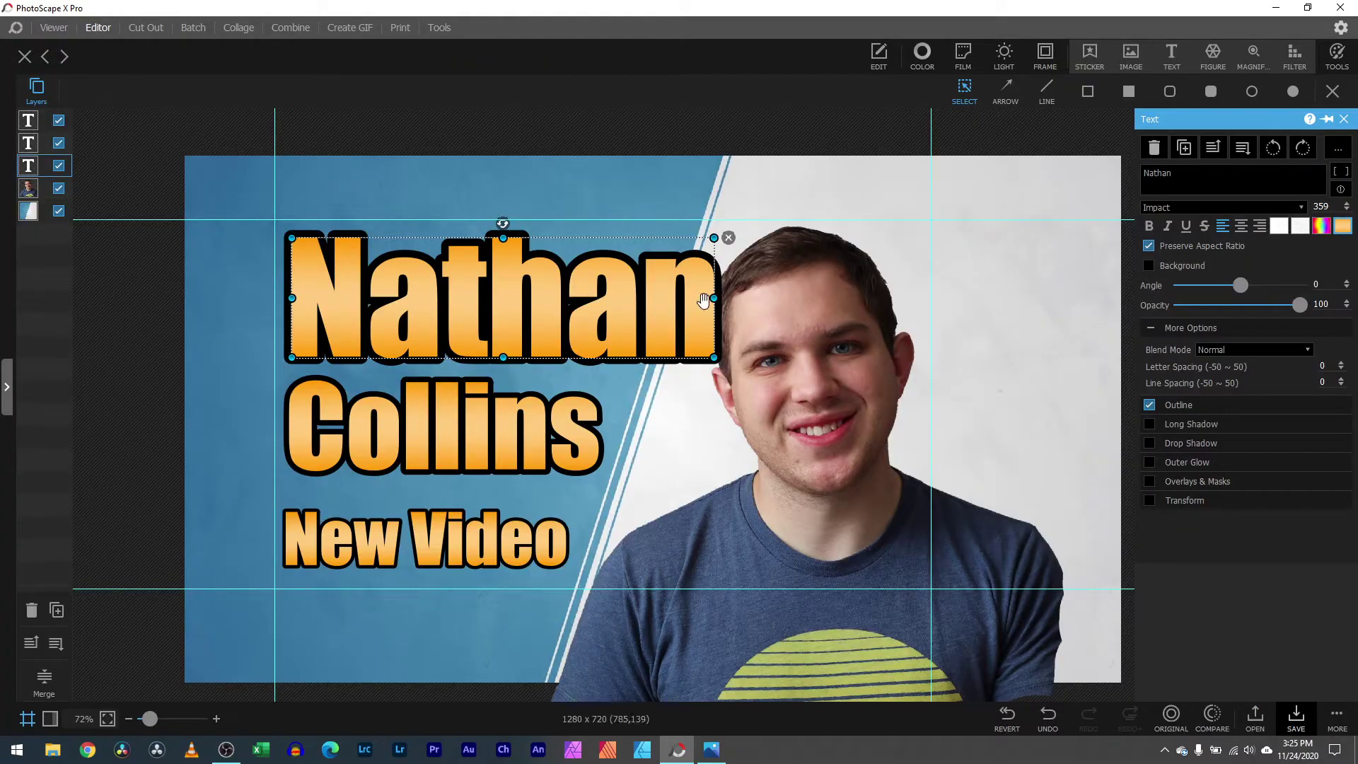
click(851, 399)
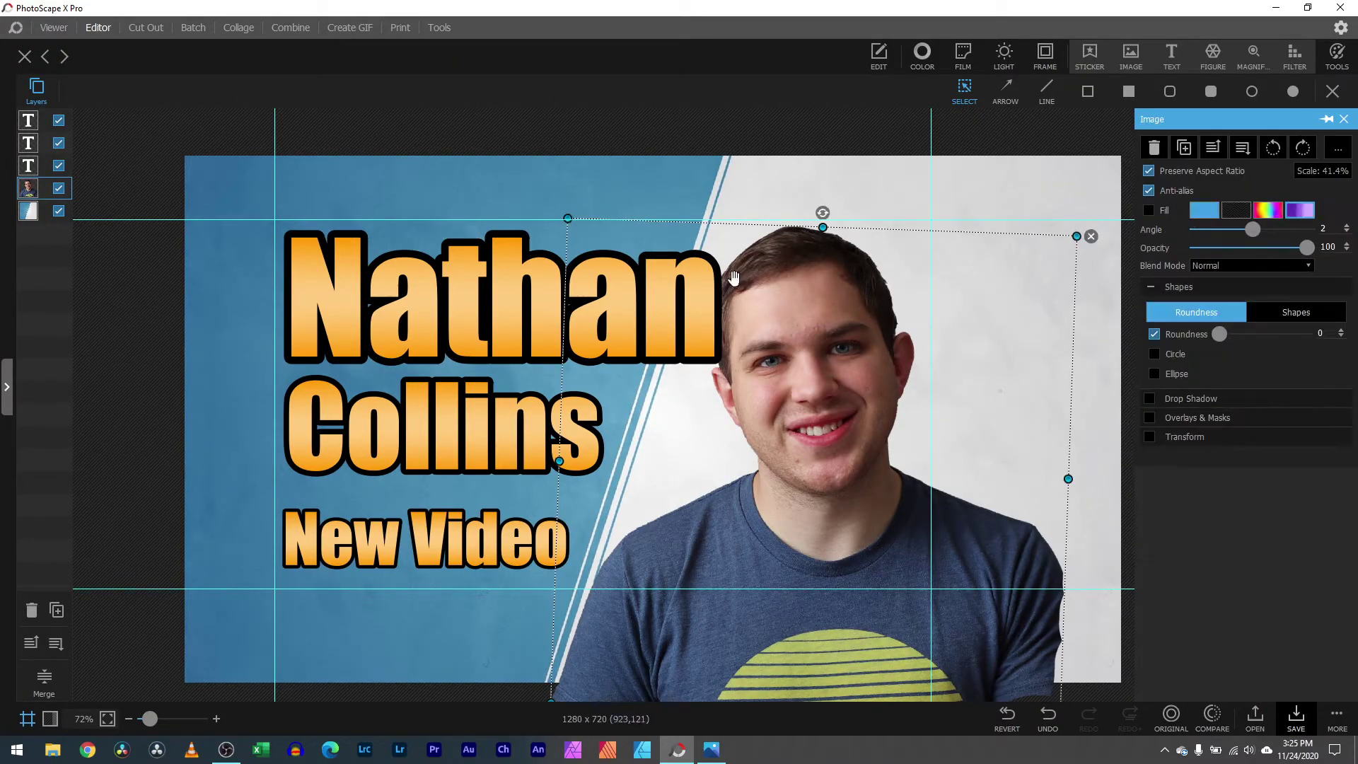
click(1150, 398)
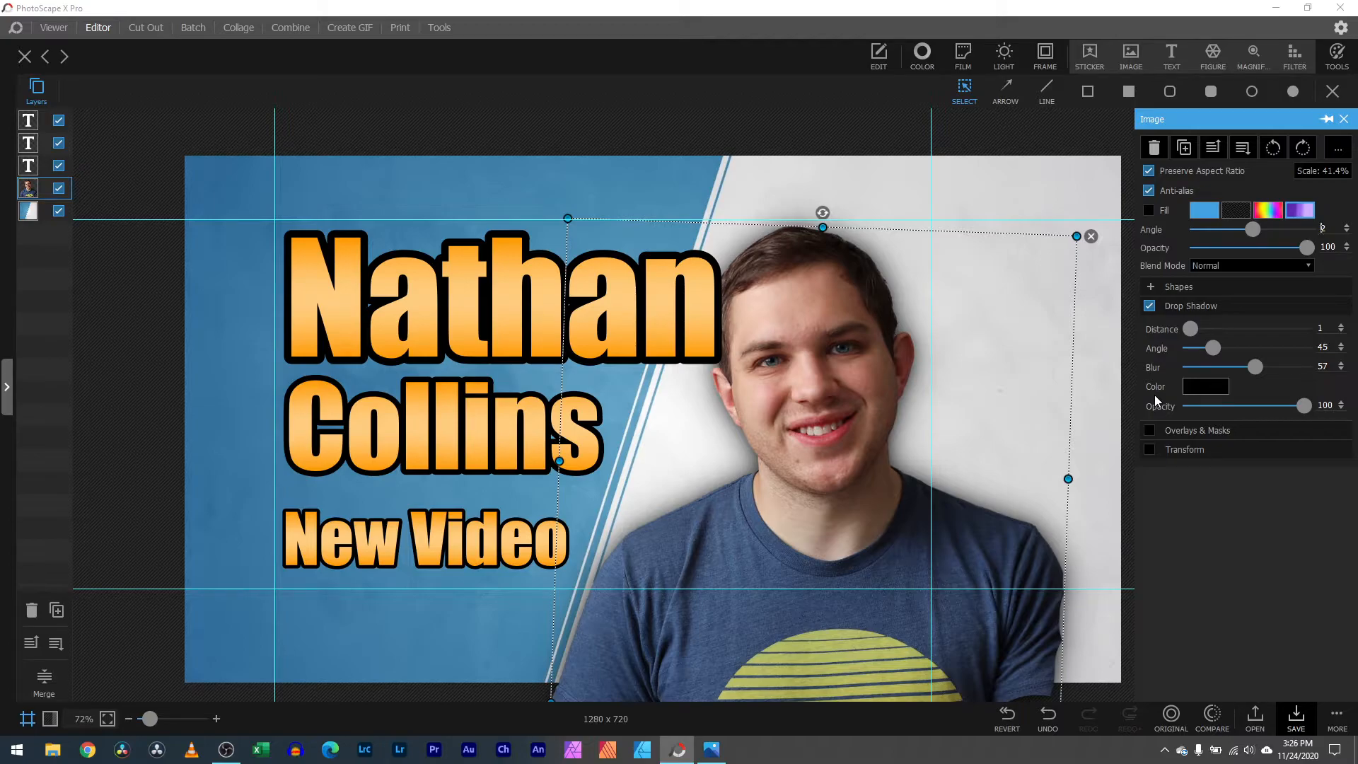
click(1151, 307)
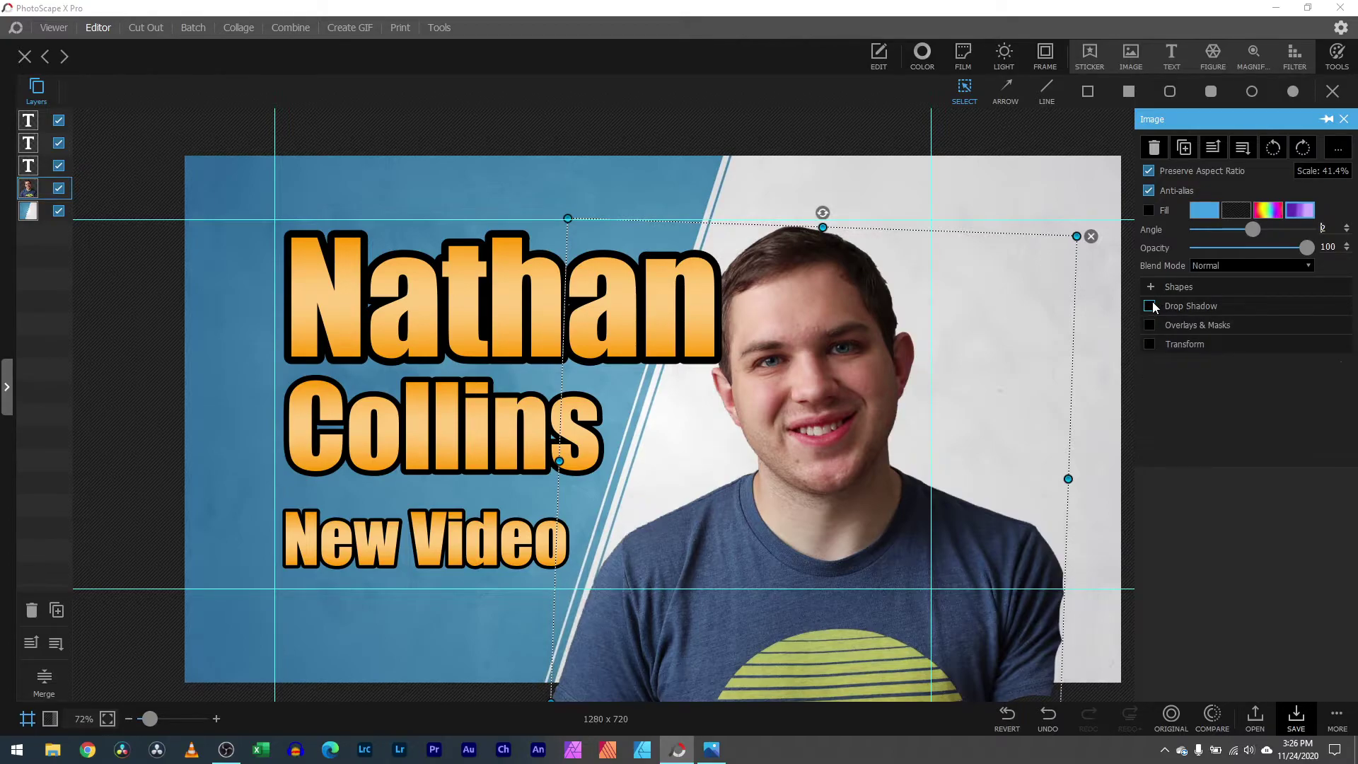
Step: Shrink the top 'Nathan' headline word, then bring Windows Photos to the front
click(690, 344)
click(660, 331)
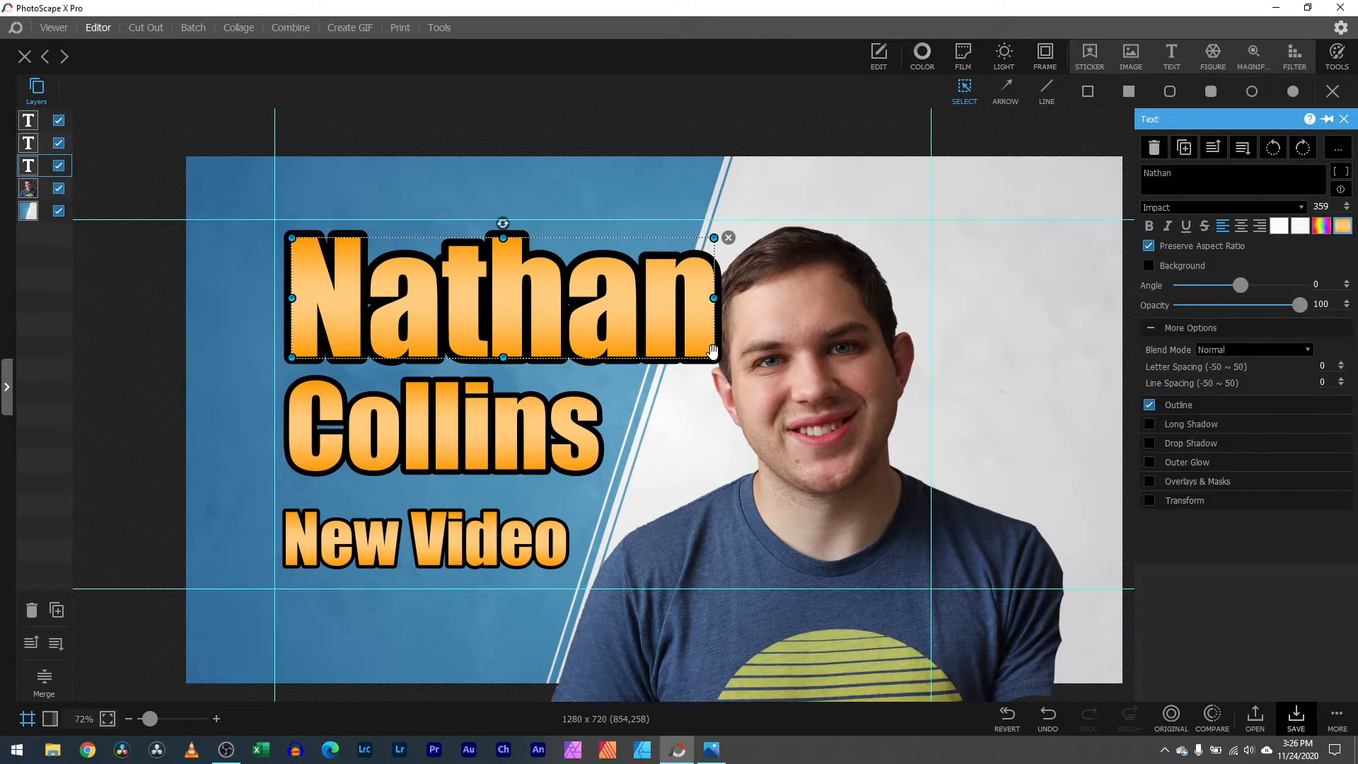
drag(711, 358, 637, 341)
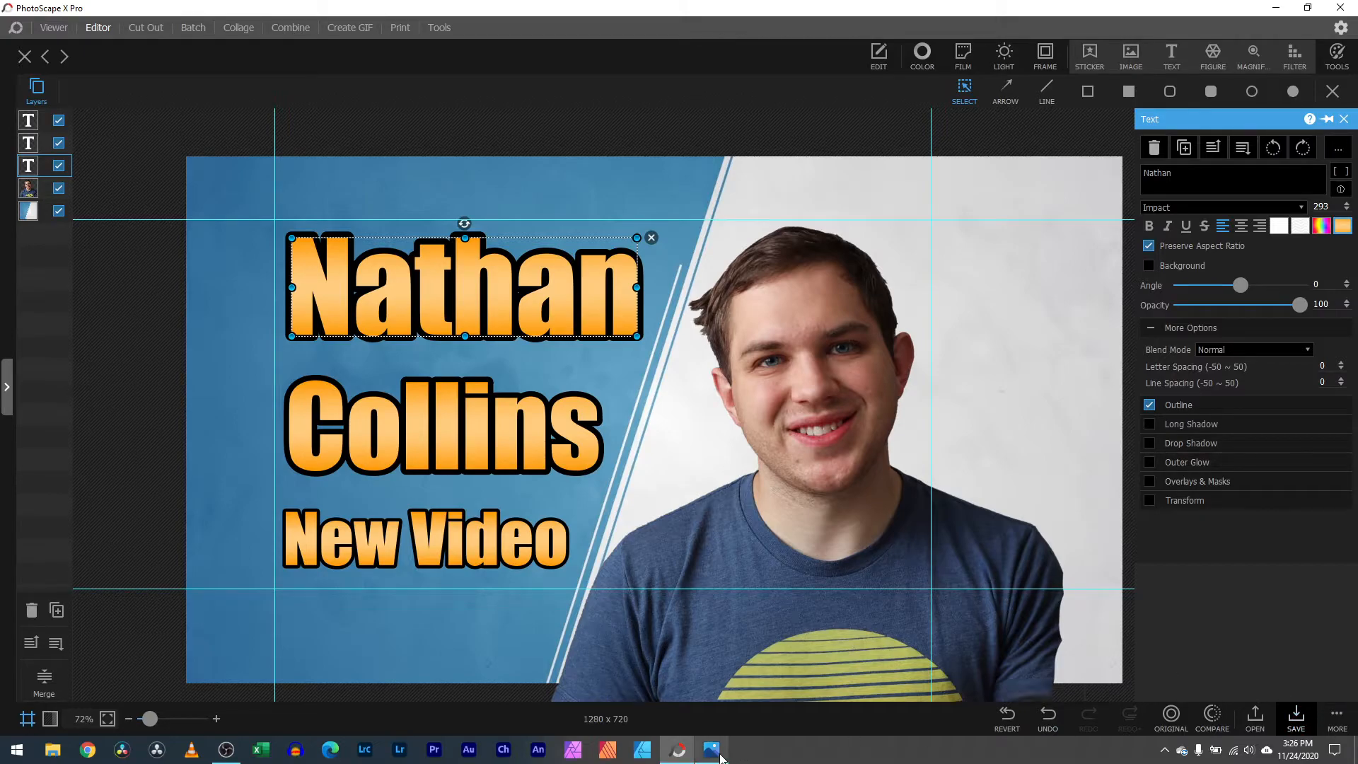
click(712, 750)
Step: View Sample thumbnail 2 in Photos, reopen it from the desktop, then hide the viewer
click(15, 390)
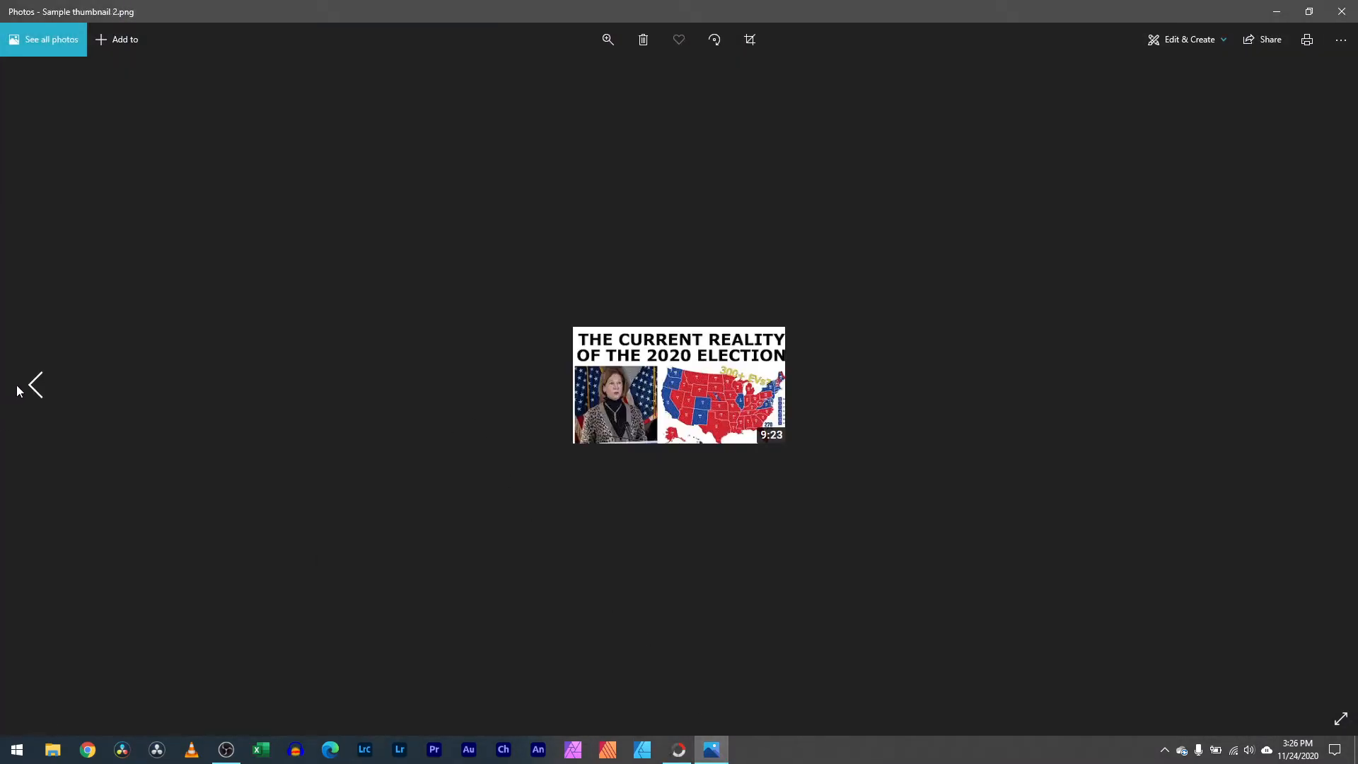
scroll(235, 406, up, 1)
scroll(265, 340, up, 2)
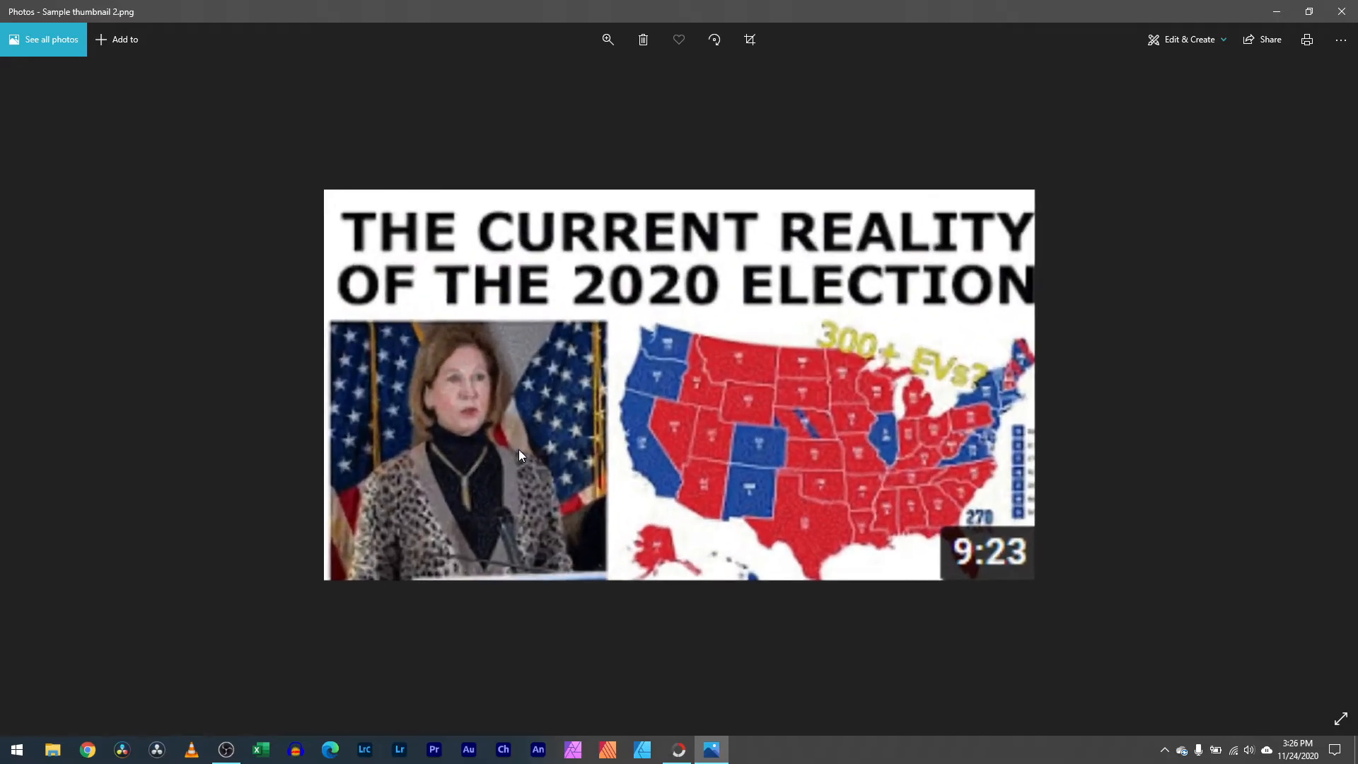
scroll(298, 276, up, 2)
scroll(330, 207, up, 1)
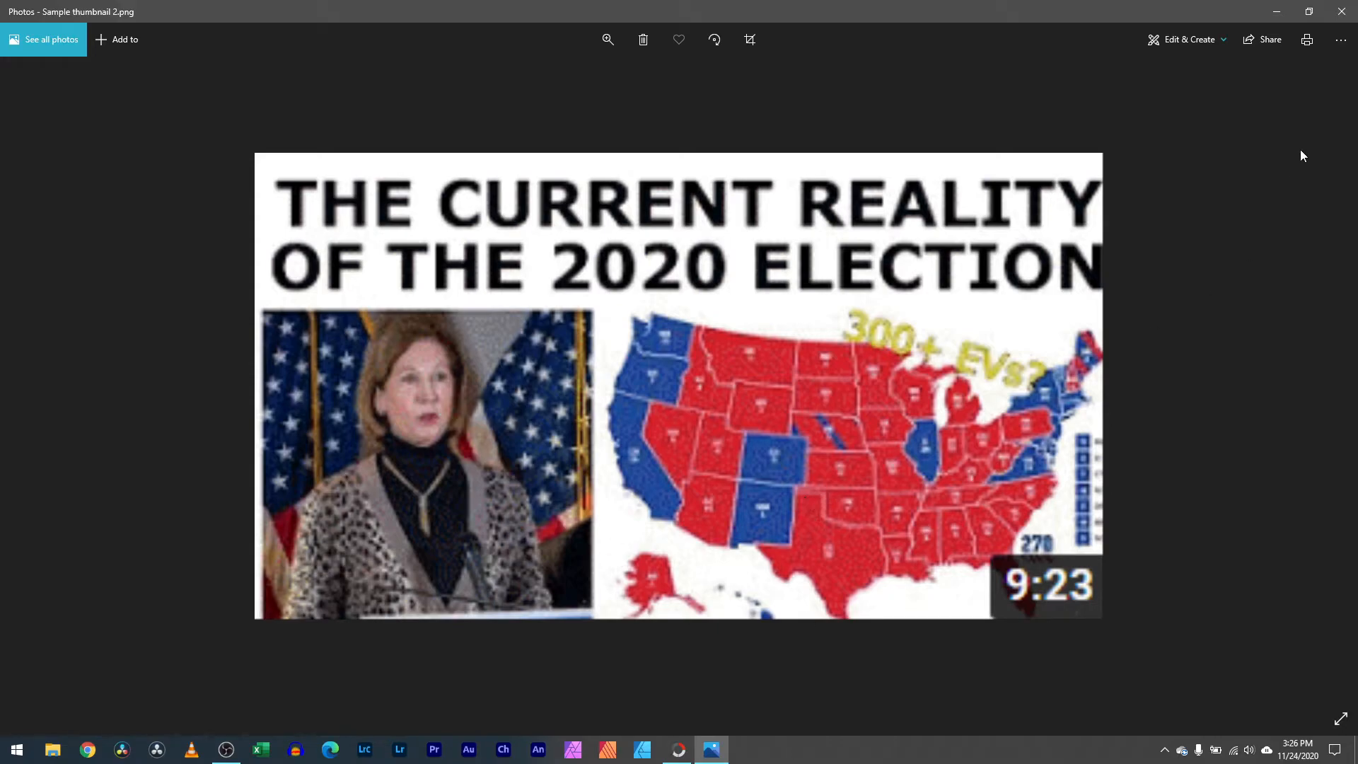
click(1346, 21)
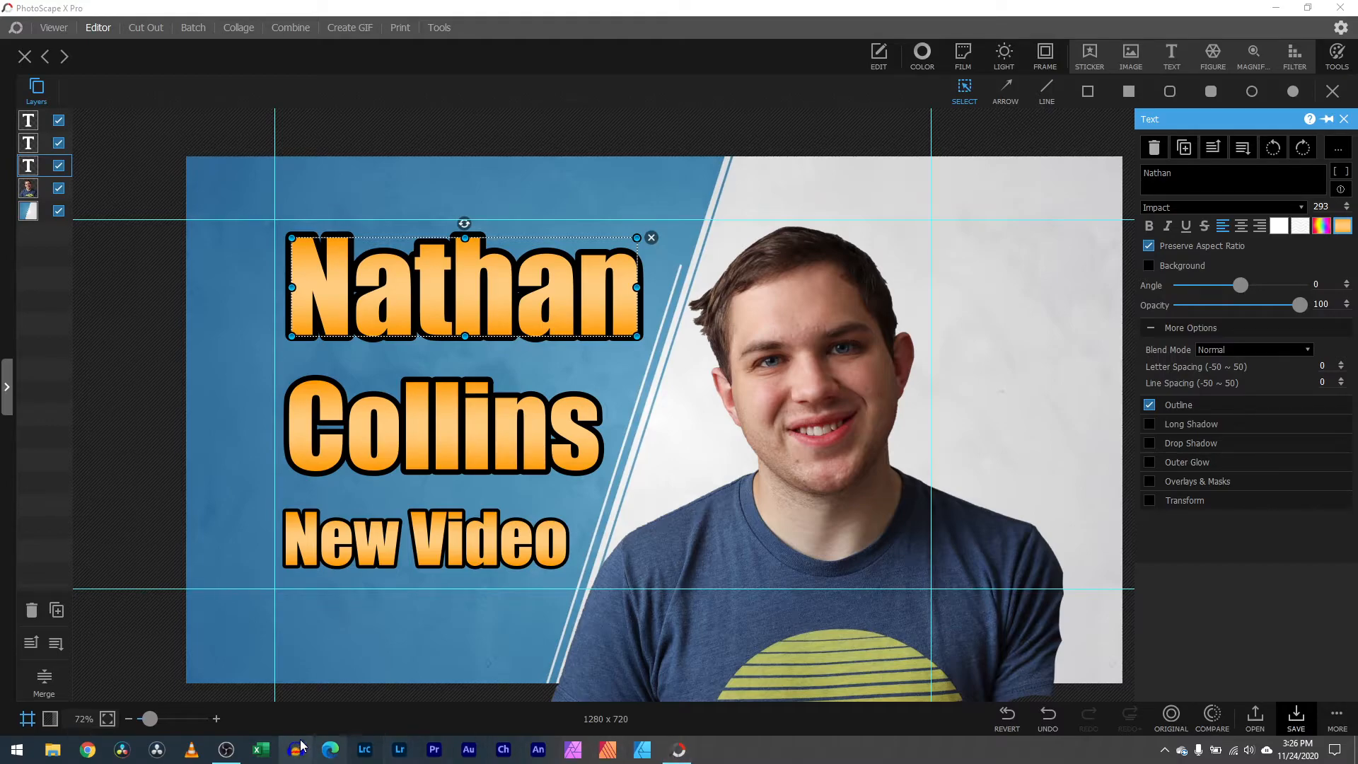
click(1356, 749)
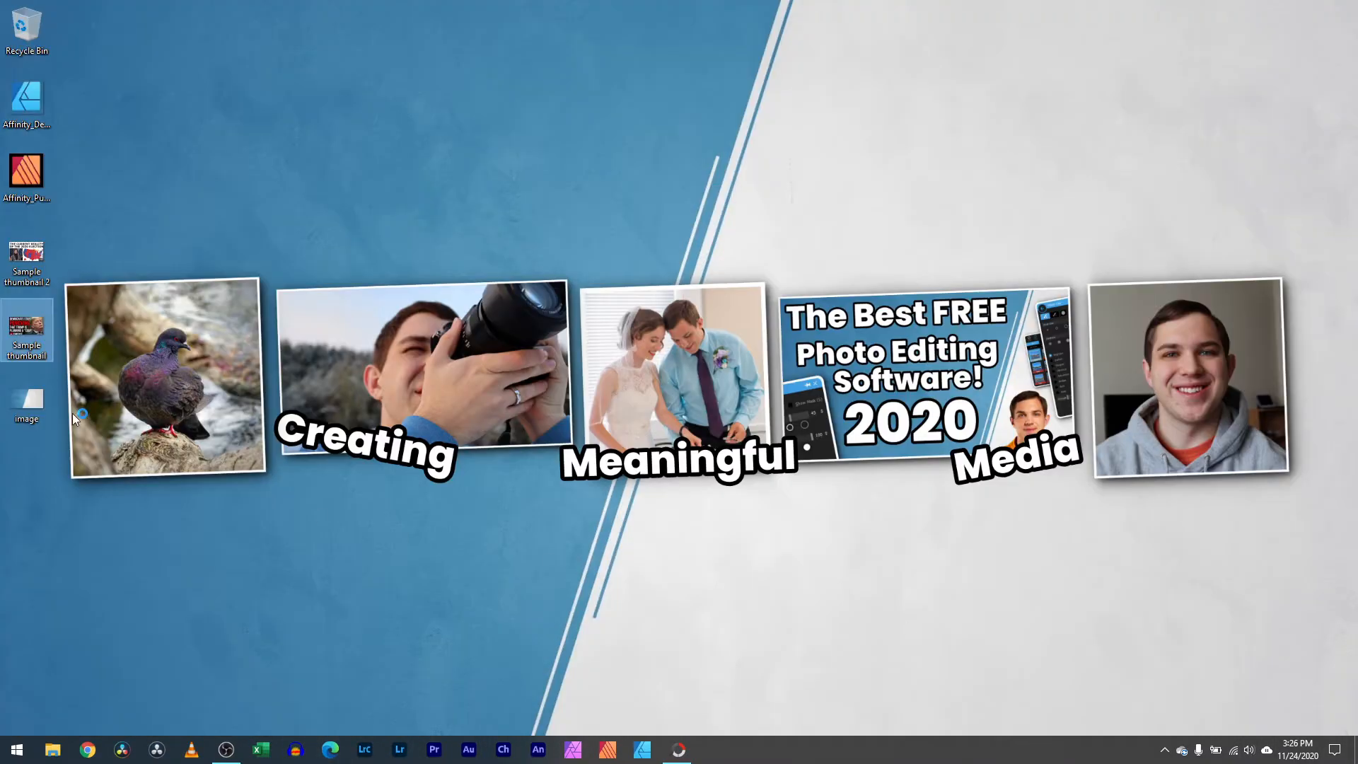
double_click(27, 255)
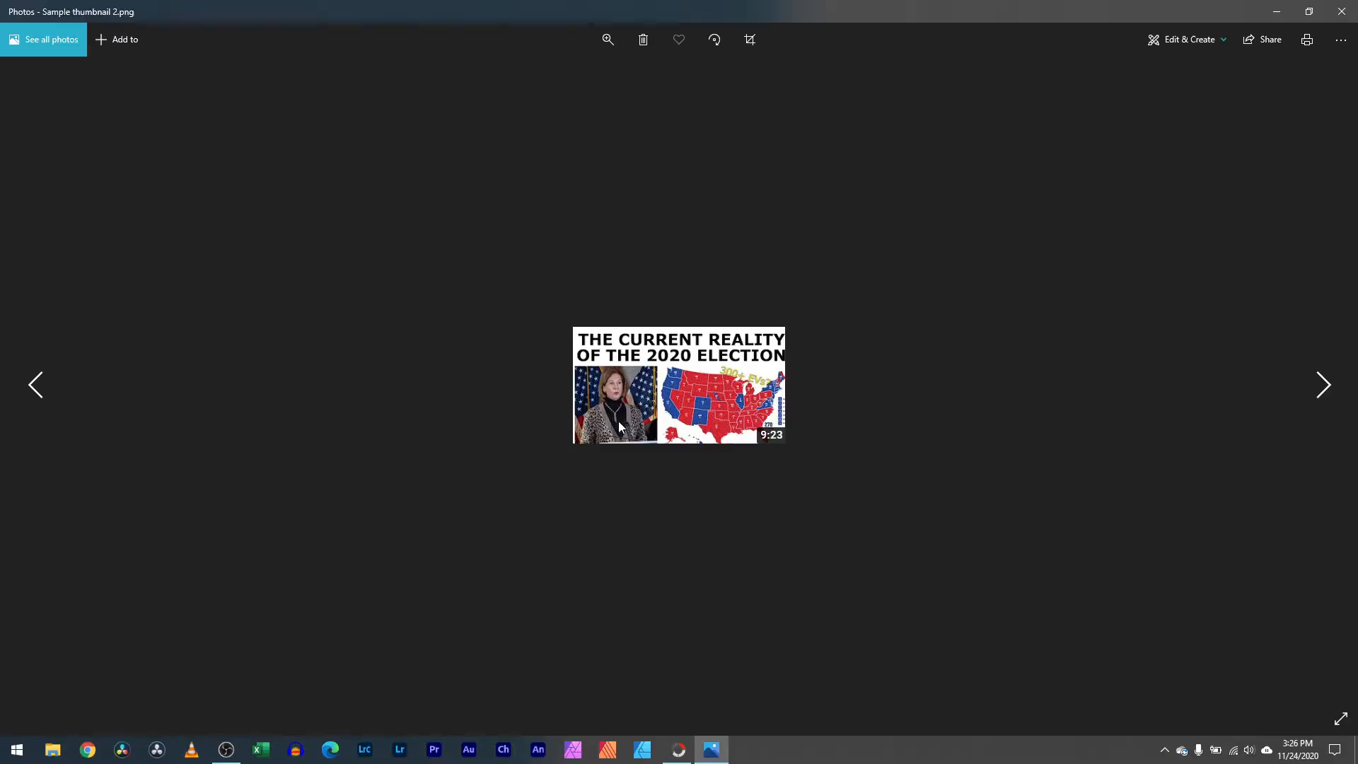
scroll(669, 417, up, 3)
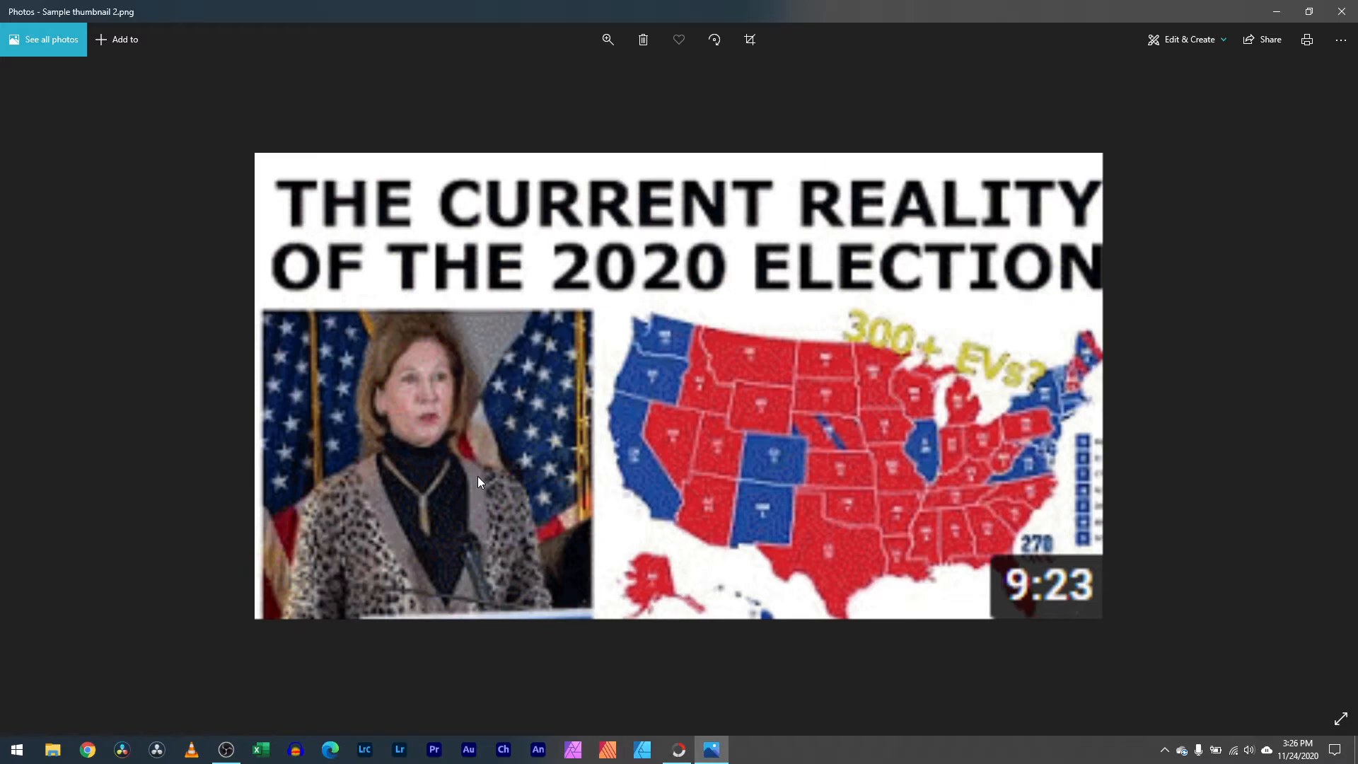
click(1264, 10)
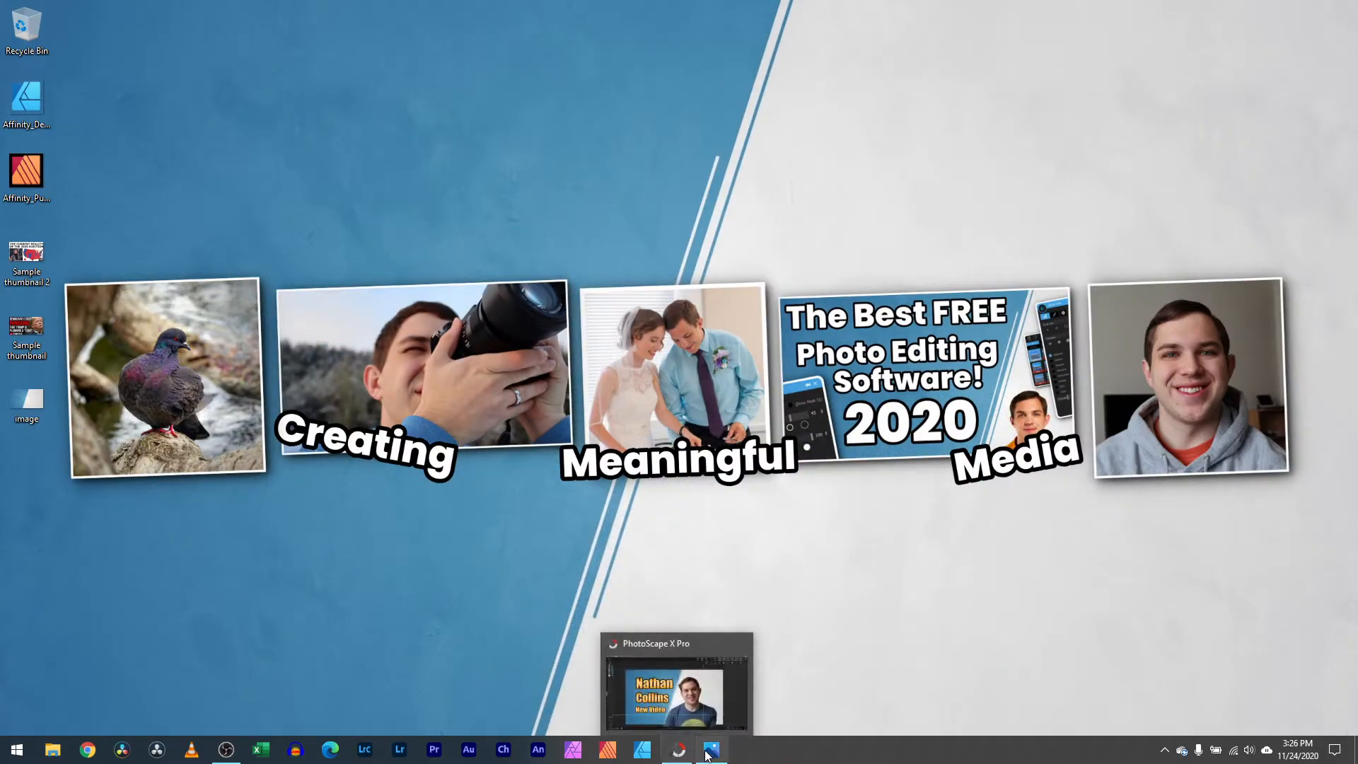
mouse_move(679, 750)
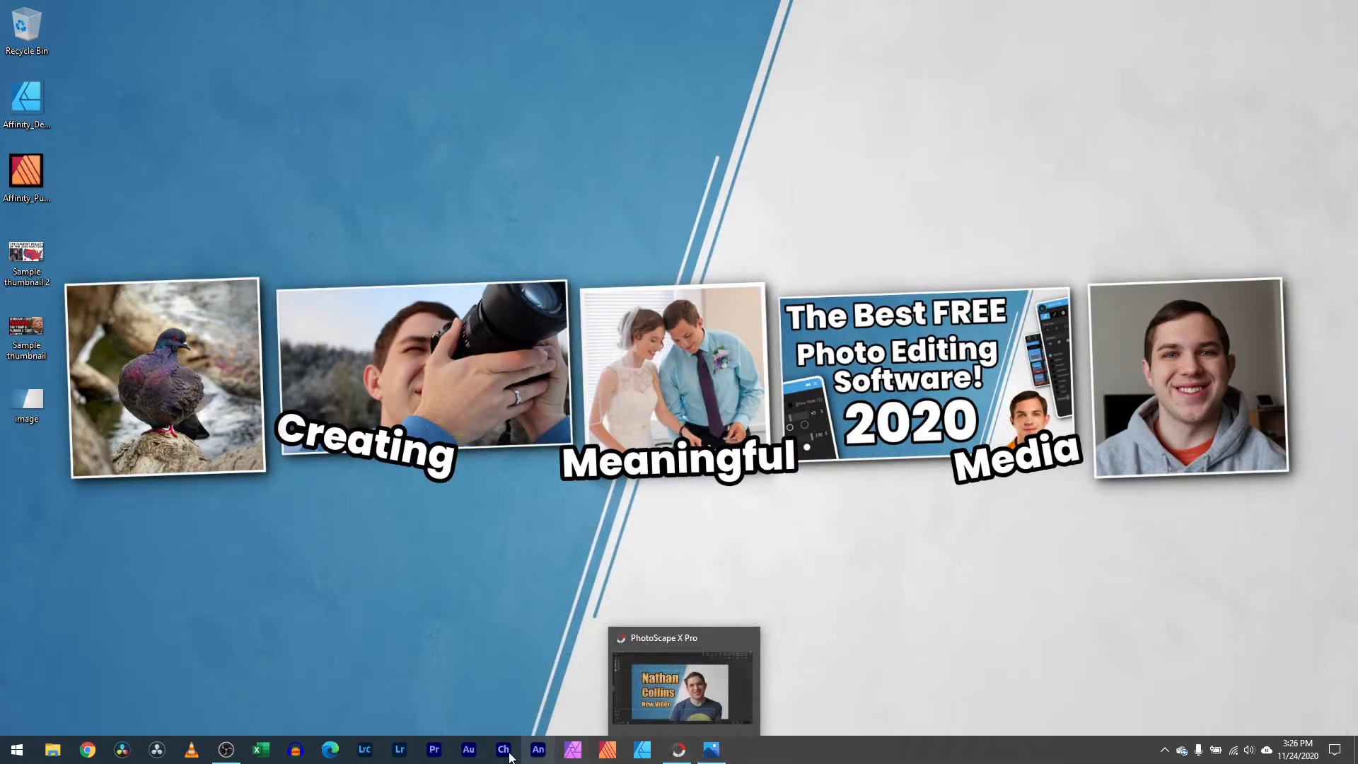
Step: Return to the editor and delete the blue background image layer, leaving white
click(679, 749)
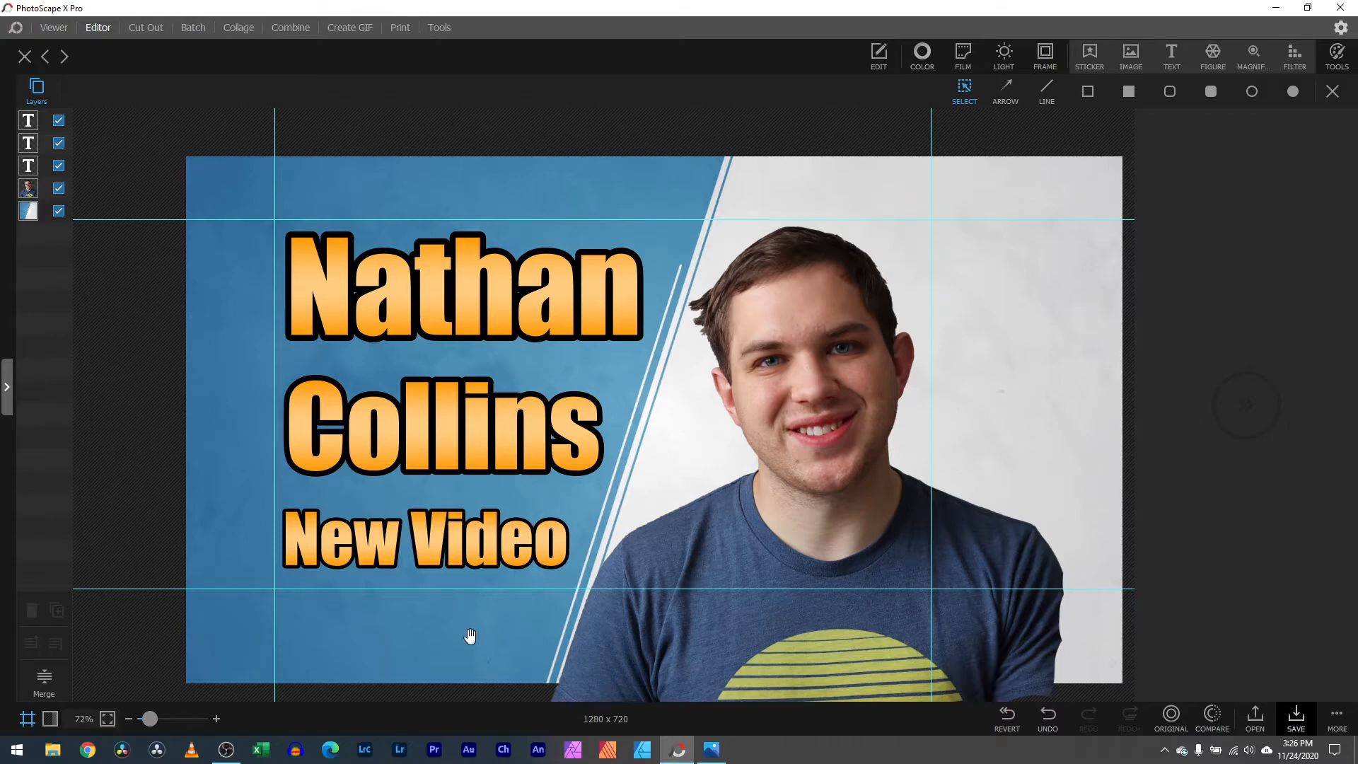
click(992, 173)
drag(1077, 181, 1059, 173)
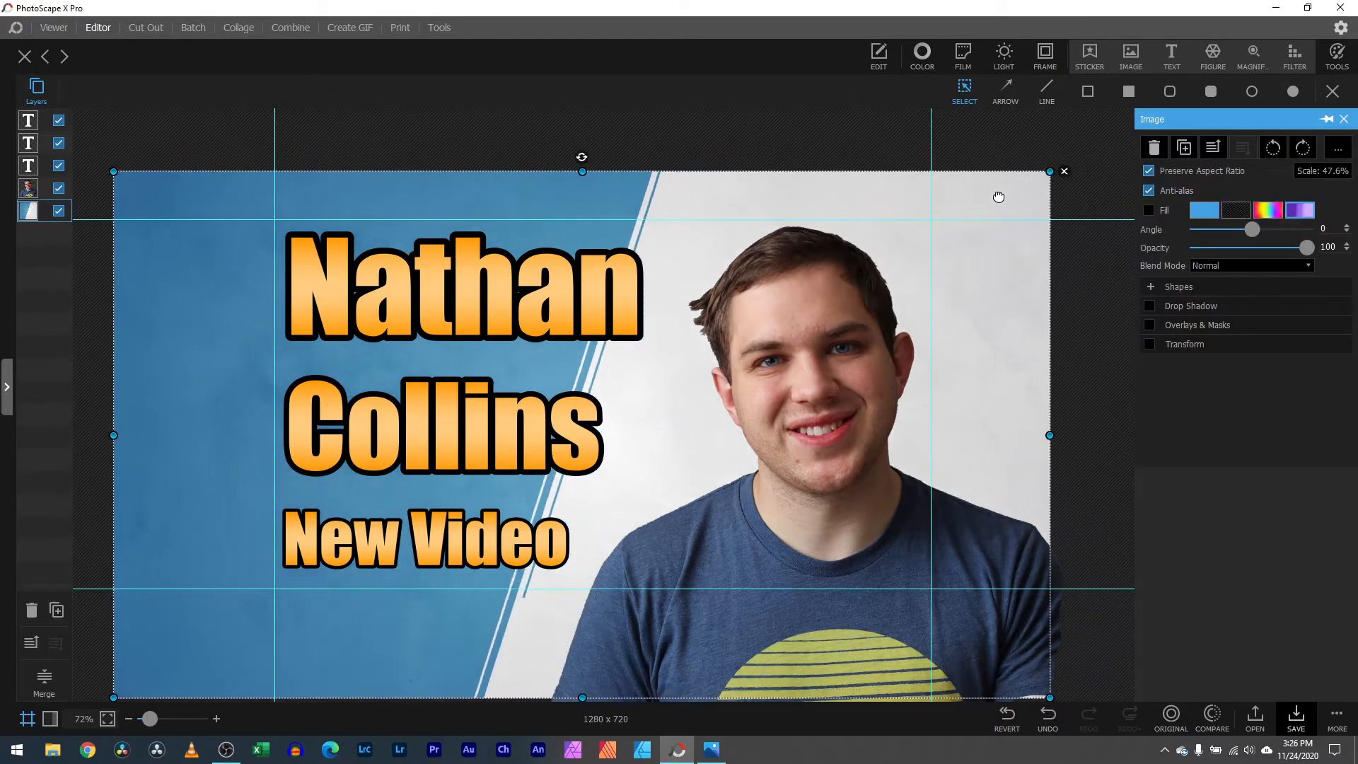
click(1059, 170)
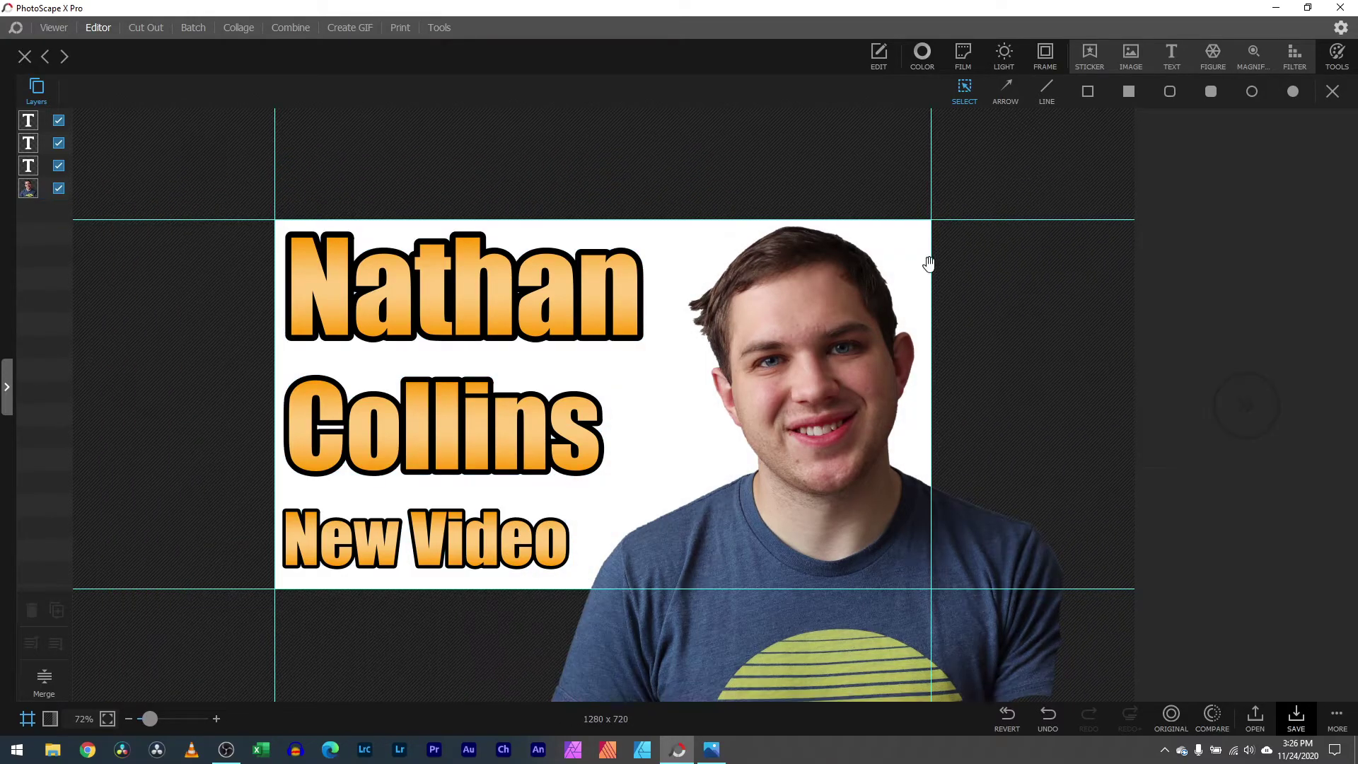
Step: In a private Chrome window, search 'usa flag' and show image results
click(88, 751)
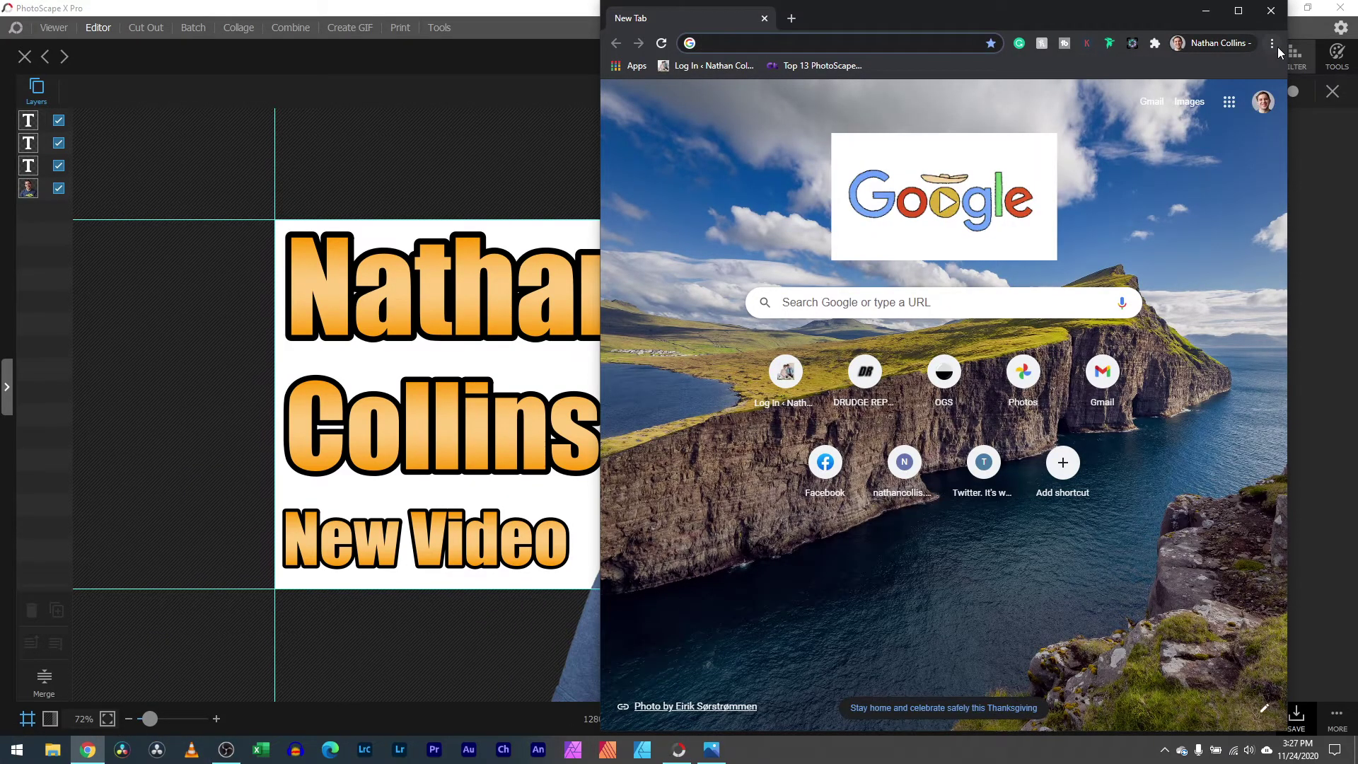
click(1273, 44)
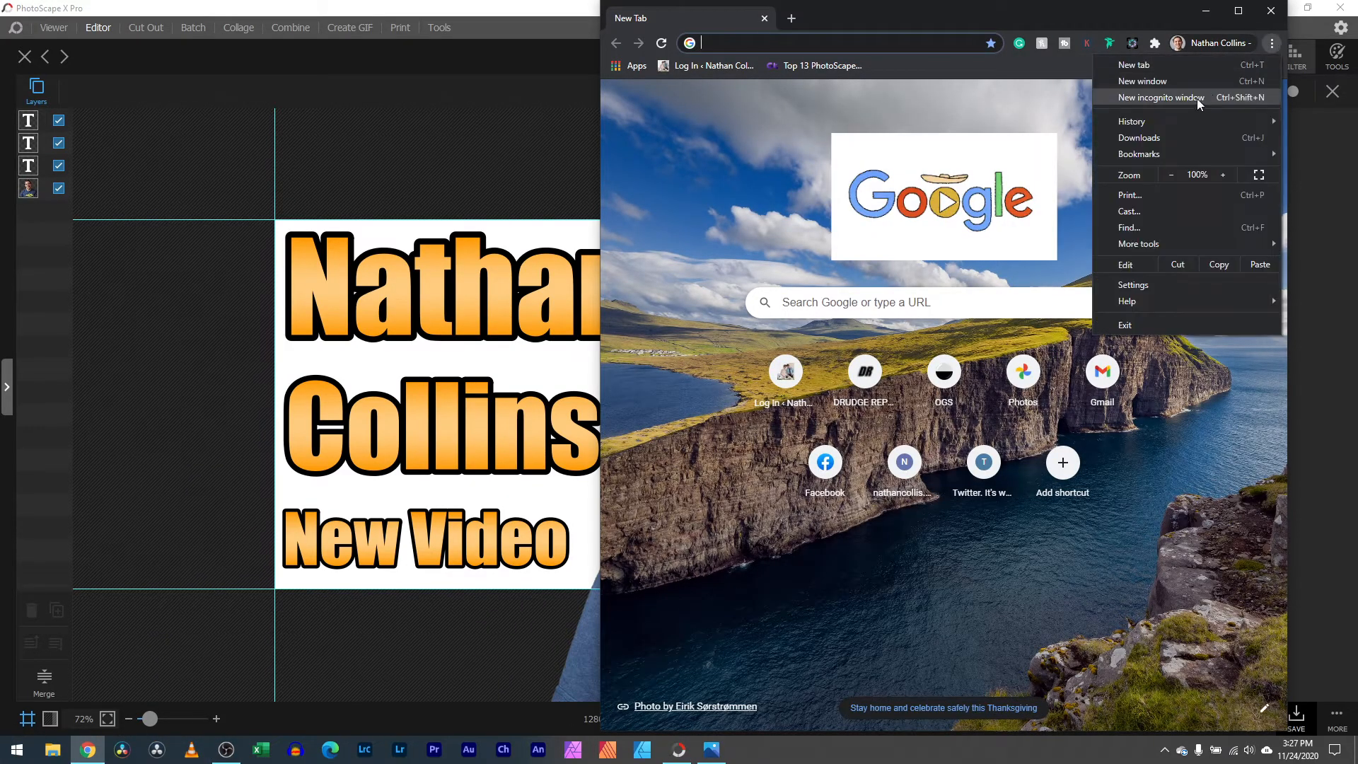
click(1203, 98)
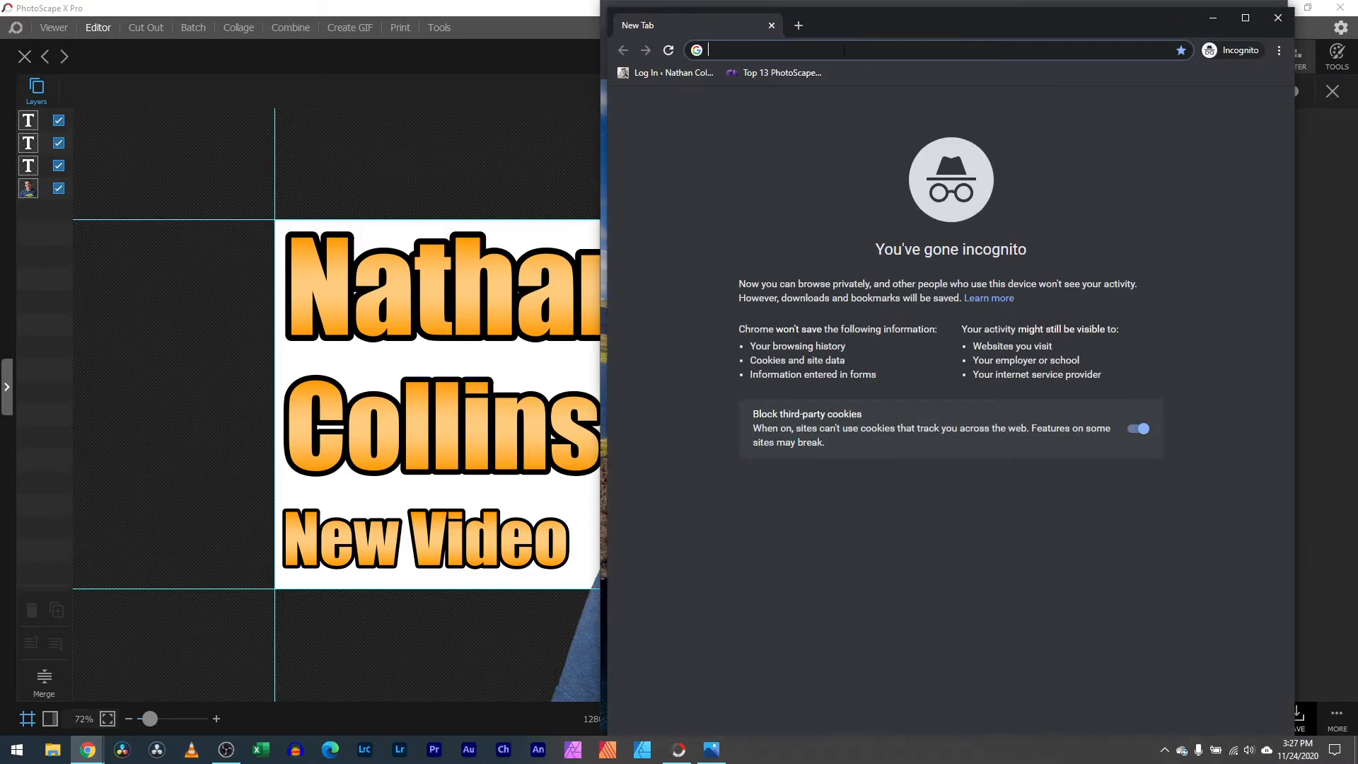
text(usa)
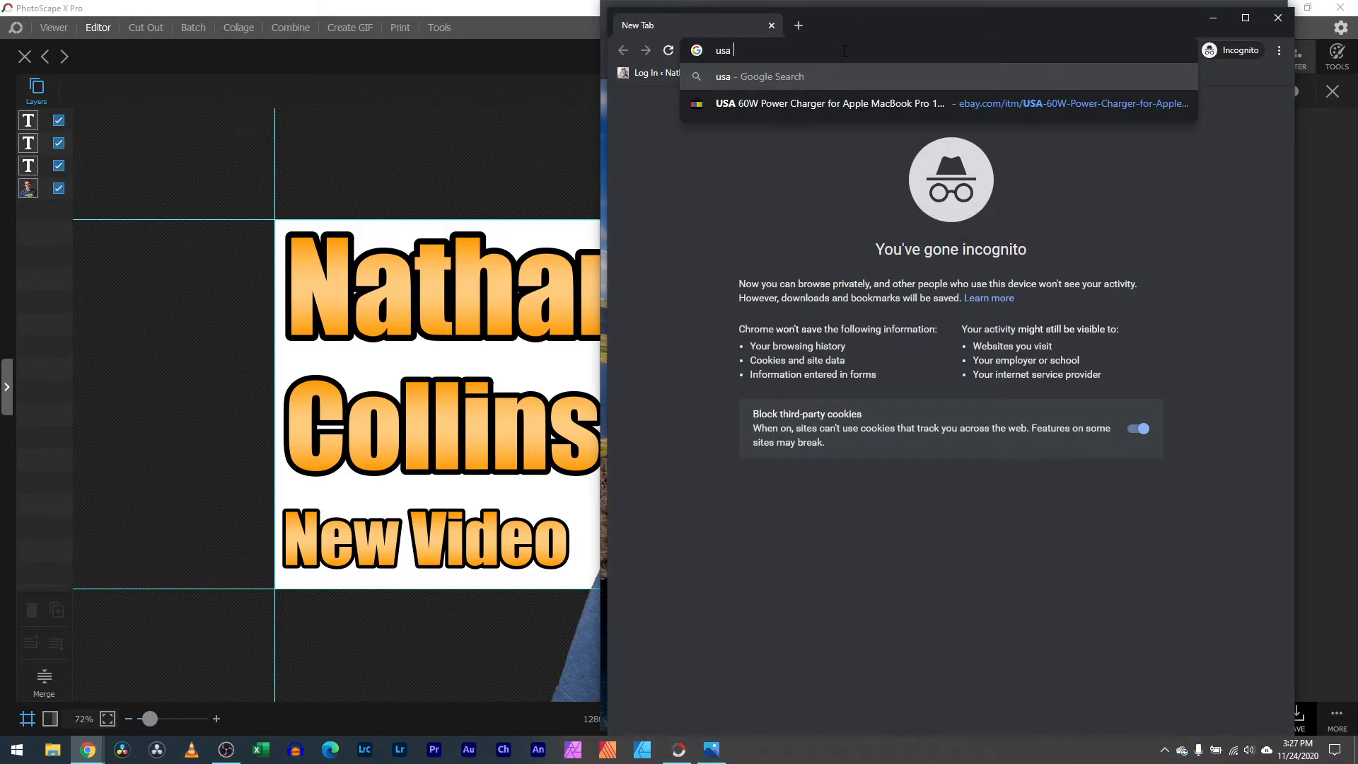
text( flag)
key(Return)
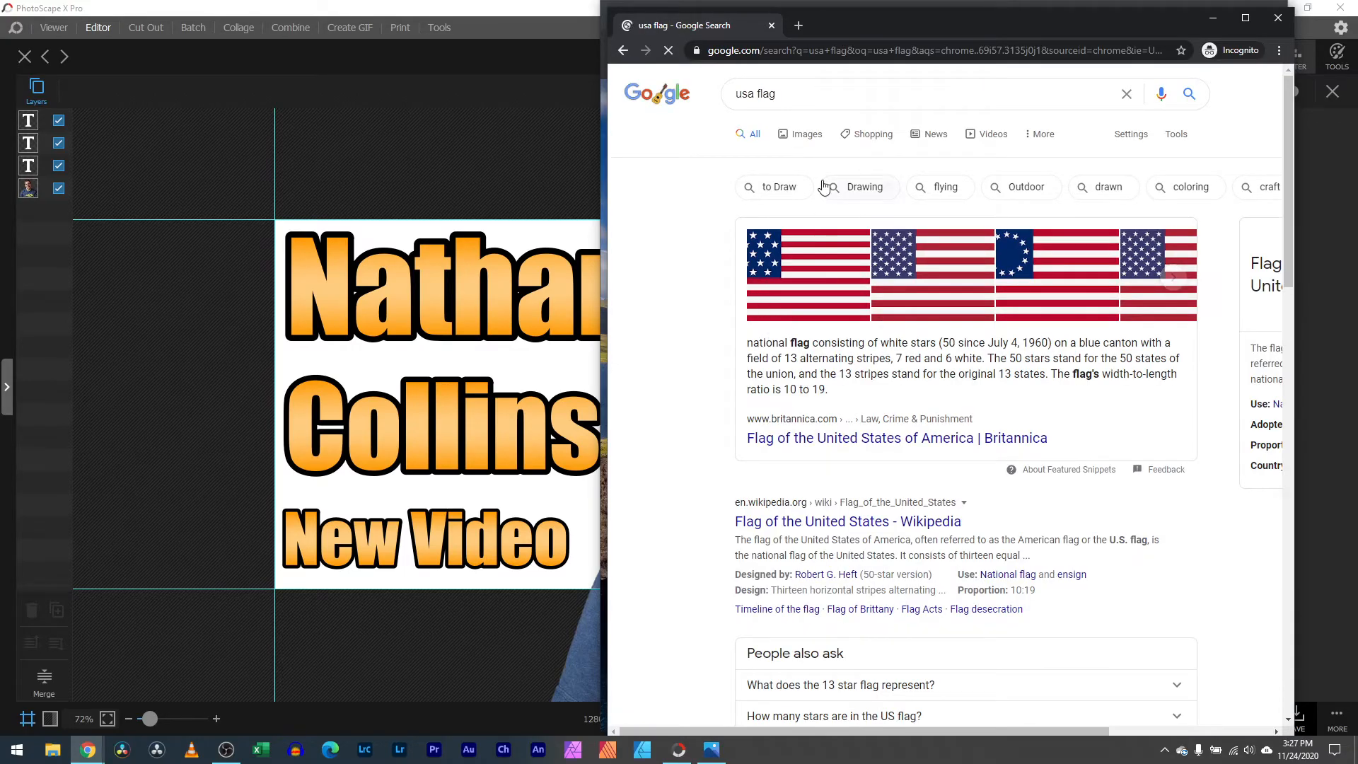
click(804, 136)
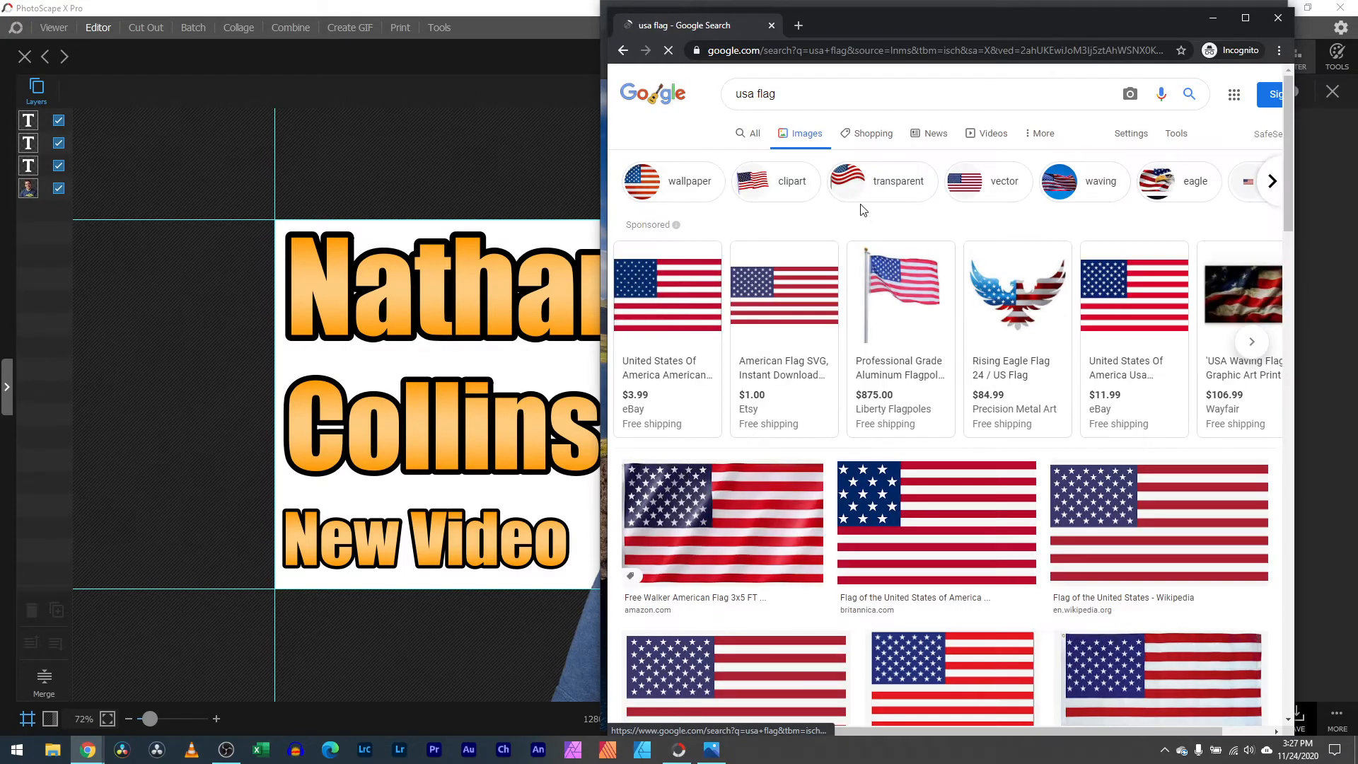
scroll(820, 422, down, 1)
Step: Preview several waving flag photos, including the July 4th image
click(815, 415)
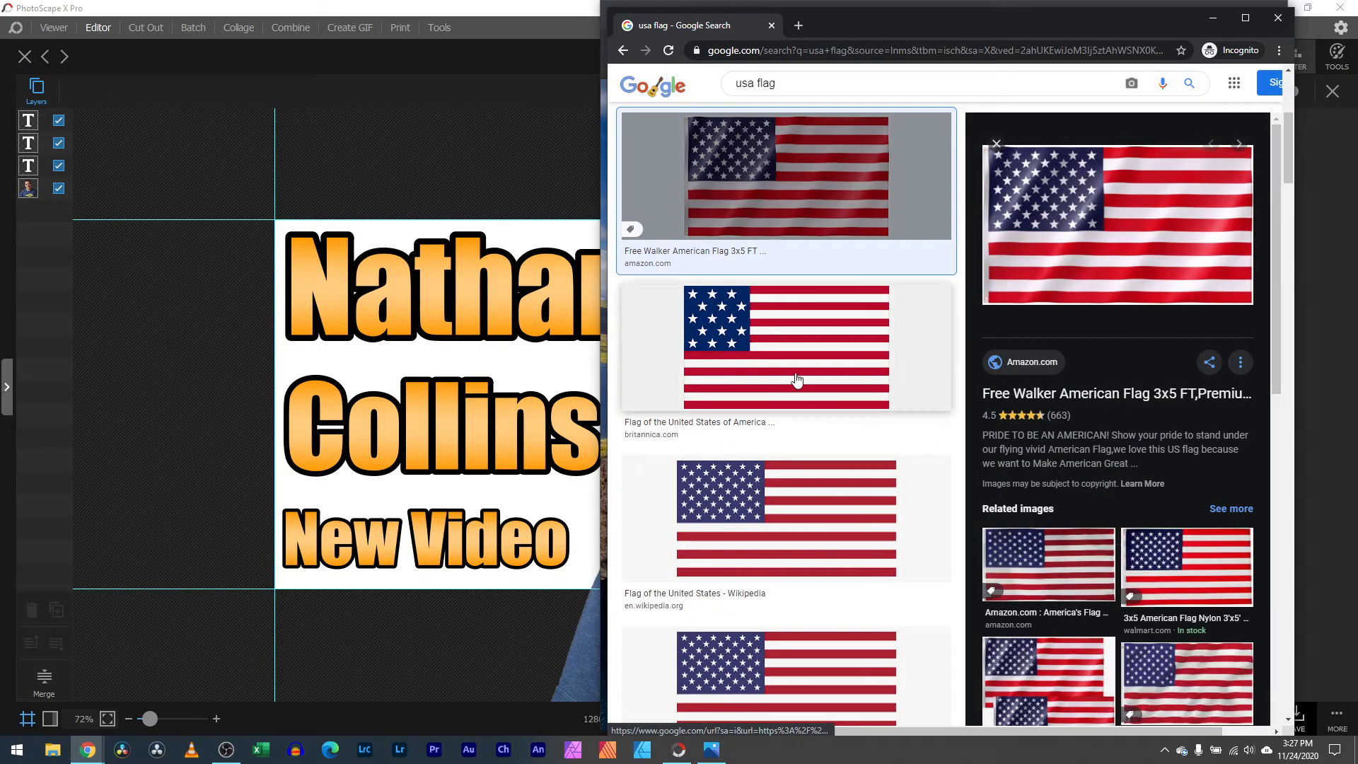
scroll(813, 460, down, 1)
scroll(795, 434, down, 2)
scroll(814, 464, down, 1)
scroll(810, 471, down, 1)
scroll(810, 471, down, 3)
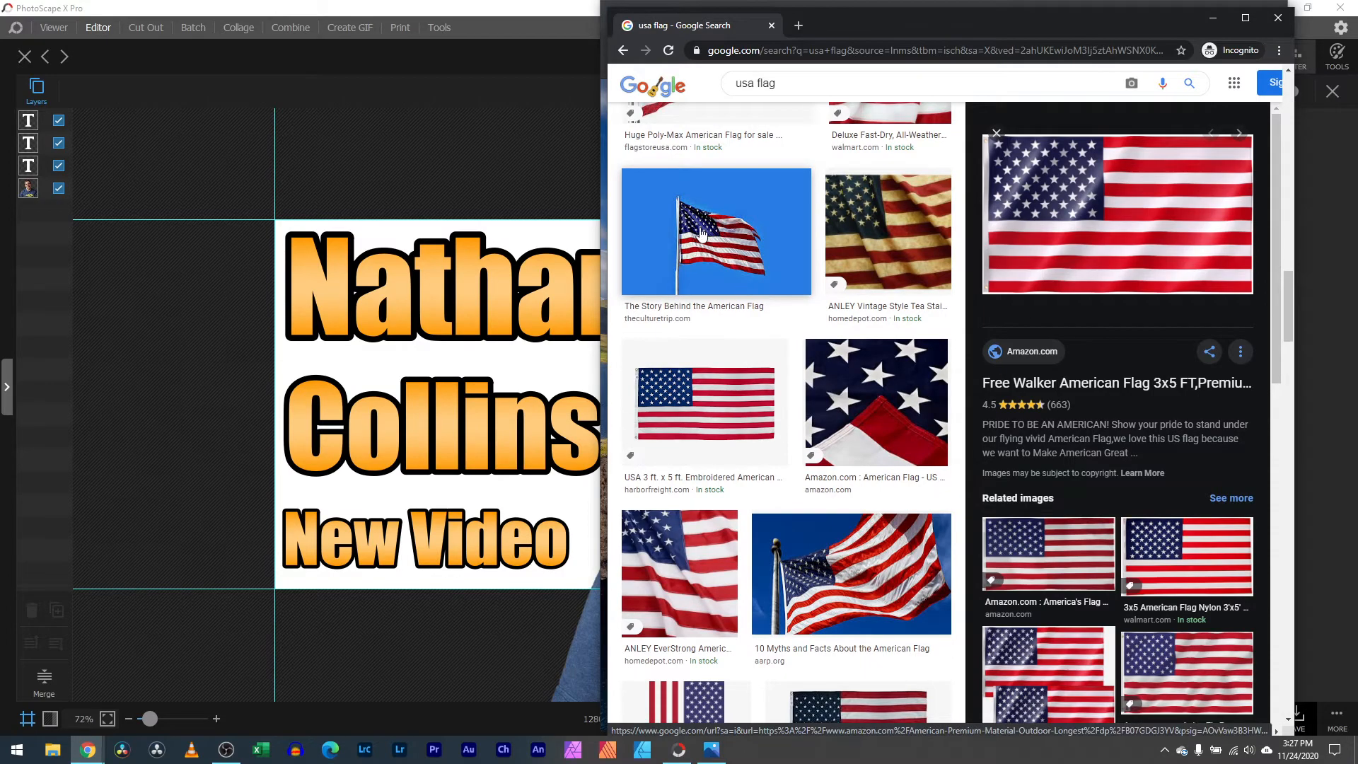
click(751, 239)
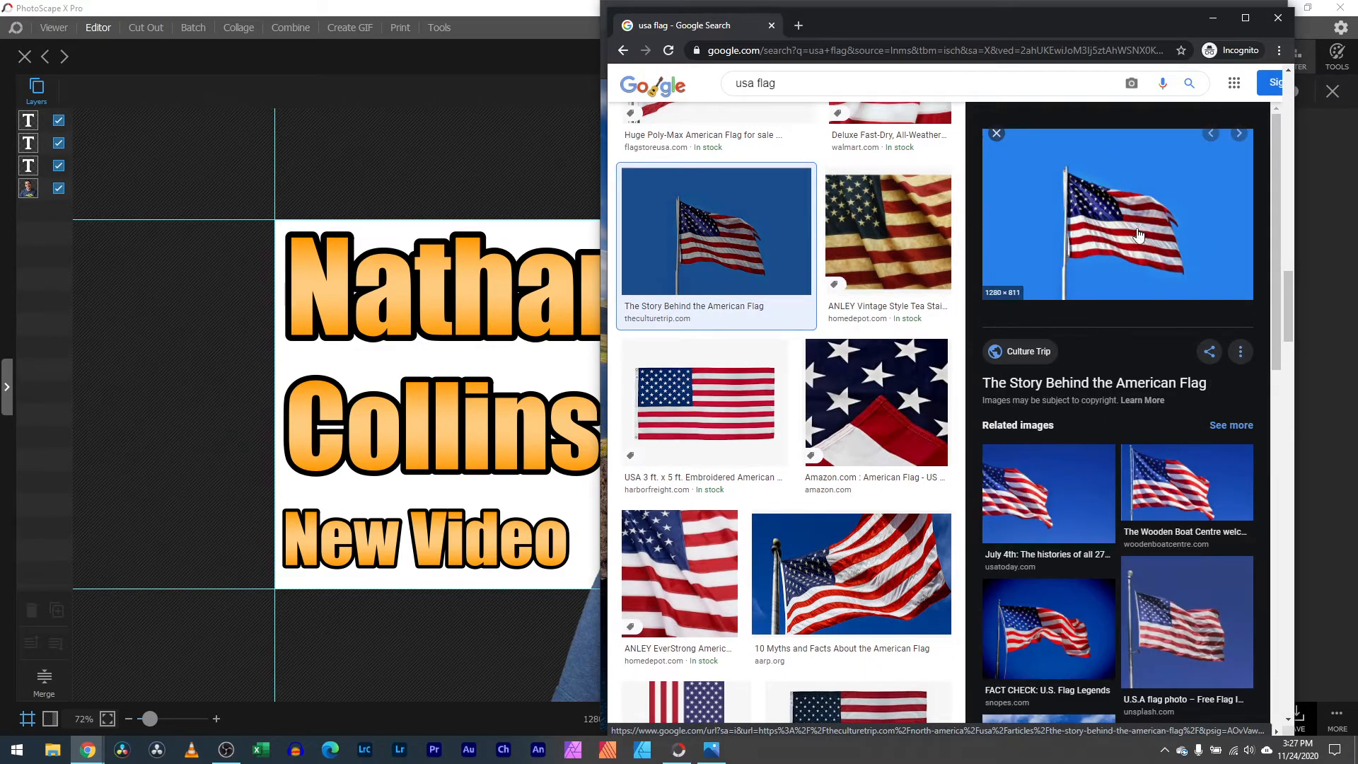
click(1070, 497)
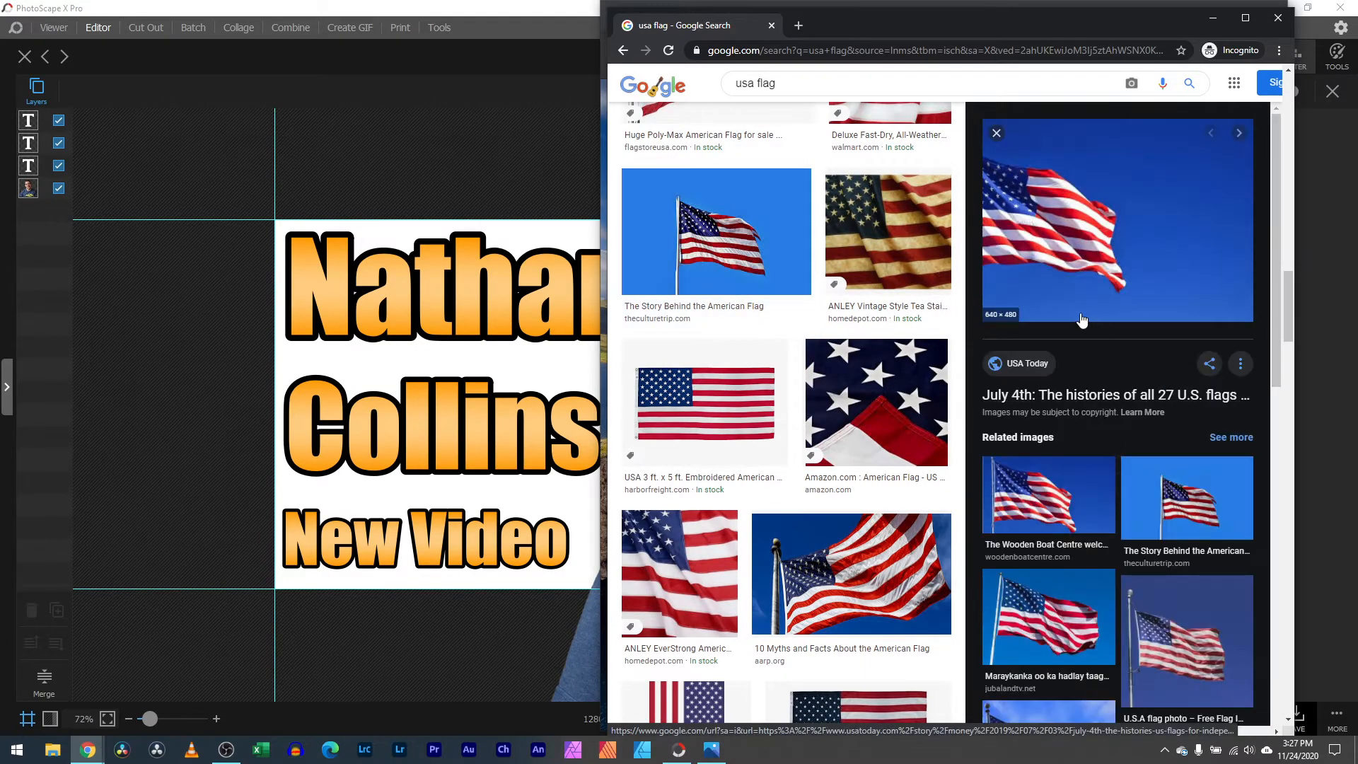
click(1045, 499)
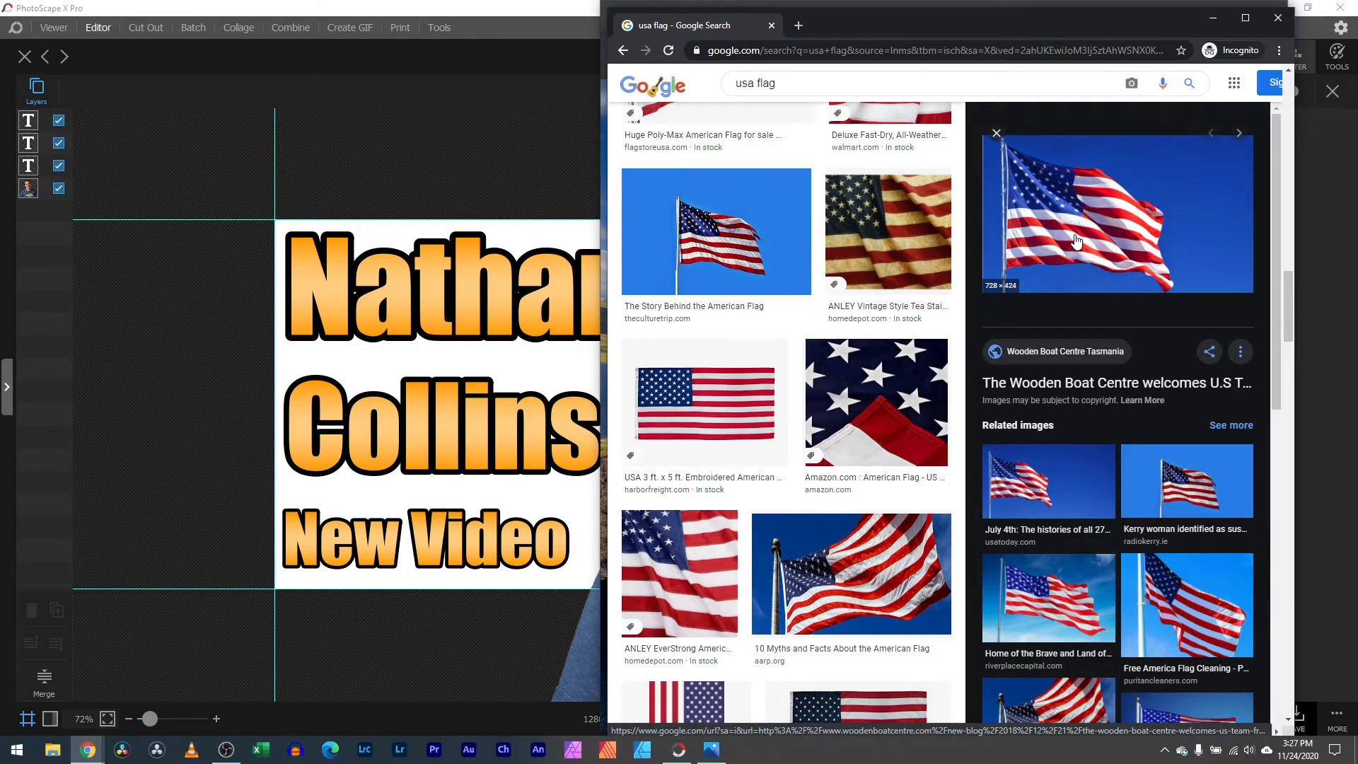
click(1061, 477)
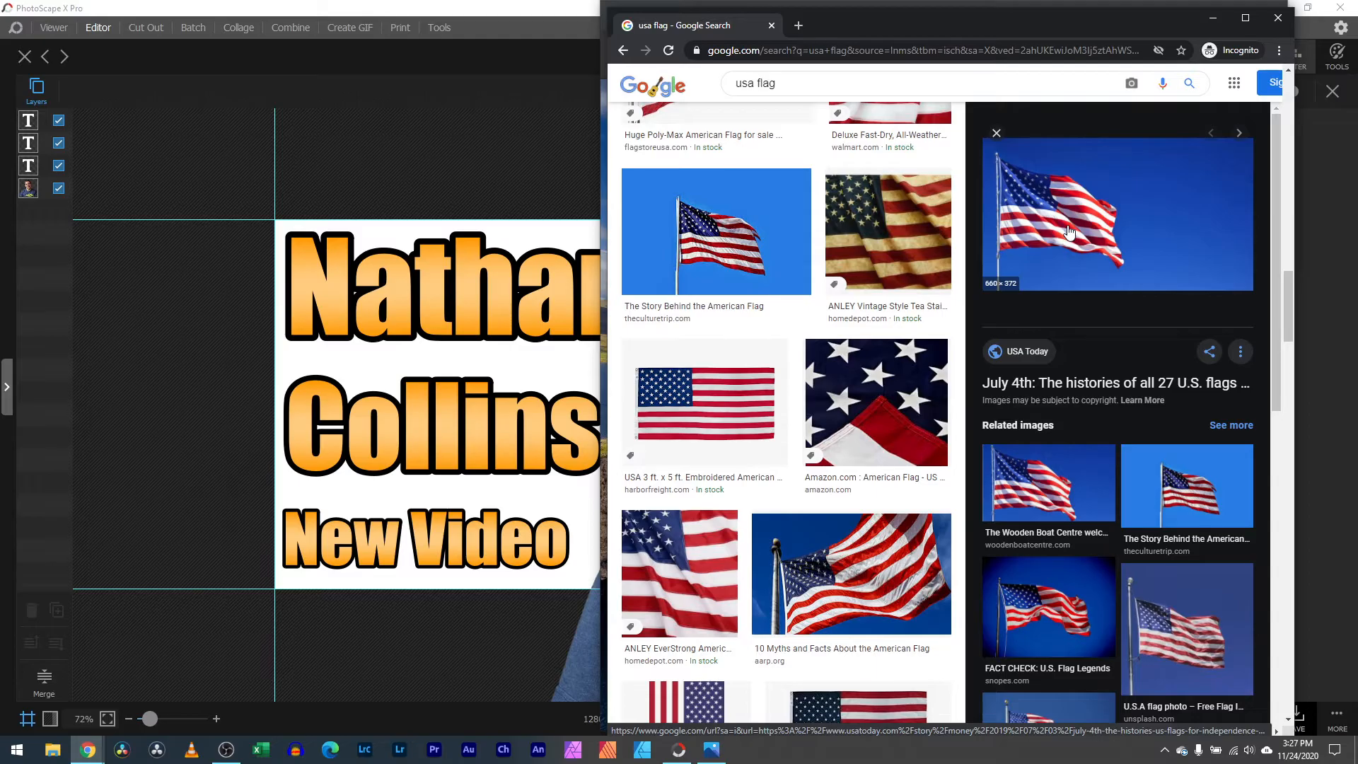
scroll(1072, 261, down, 3)
scroll(804, 233, up, 15)
Step: Filter results via Tools > Size to Medium, then to Large images
click(1176, 133)
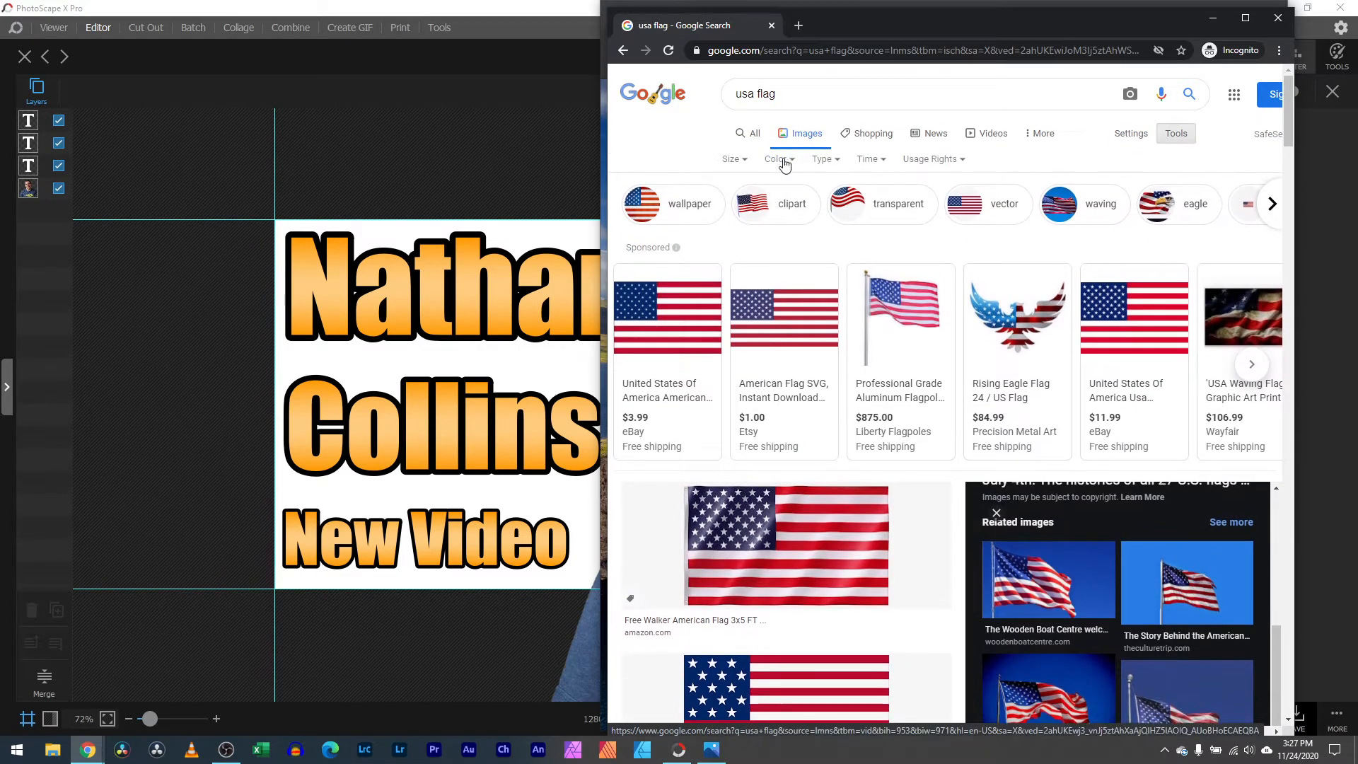
click(732, 159)
click(741, 226)
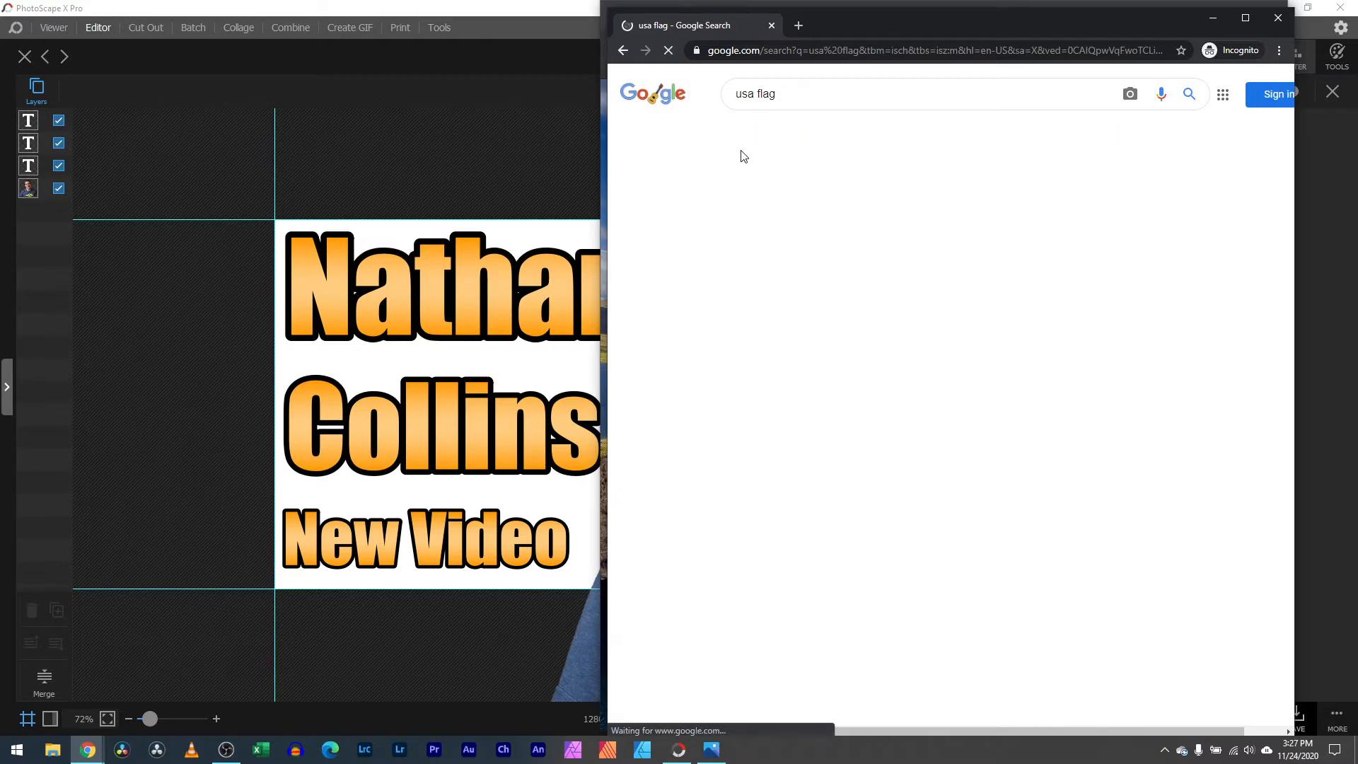
click(743, 161)
click(743, 203)
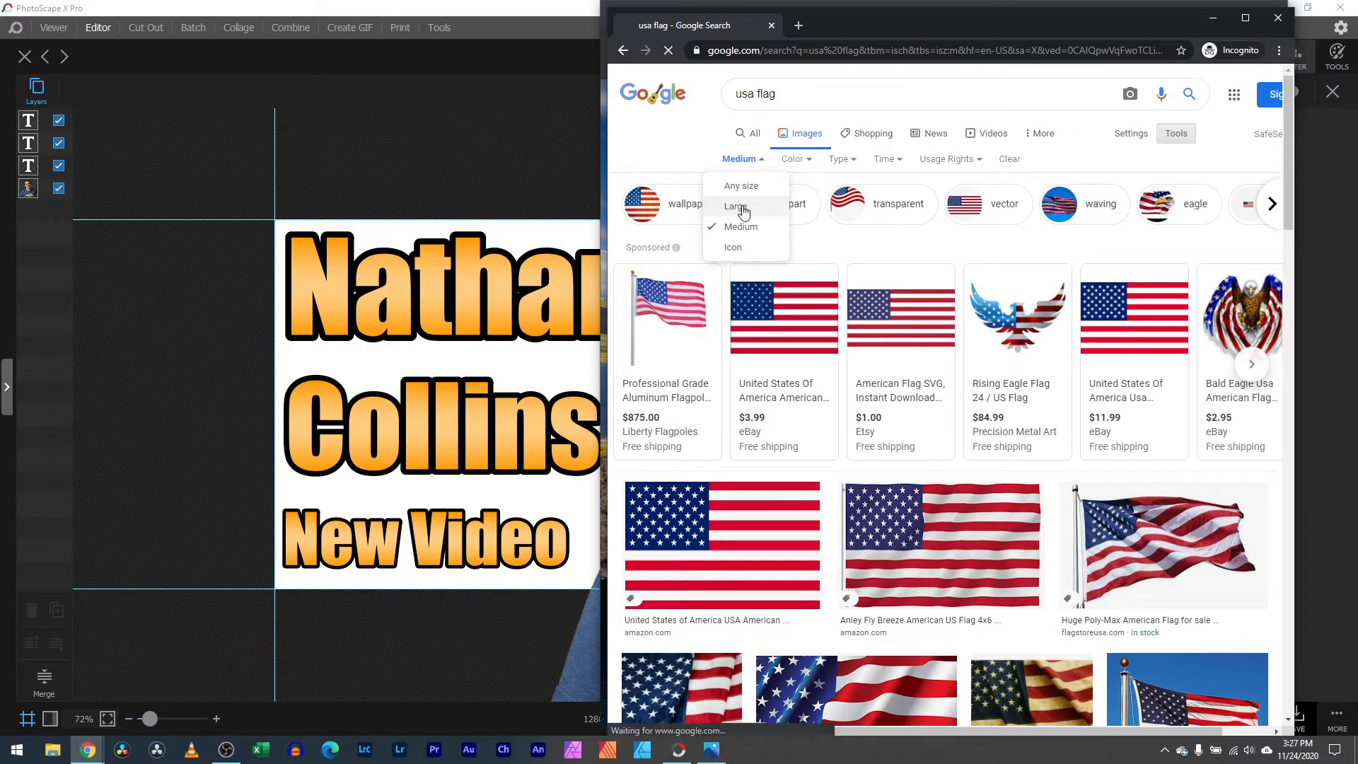
scroll(1029, 388, down, 3)
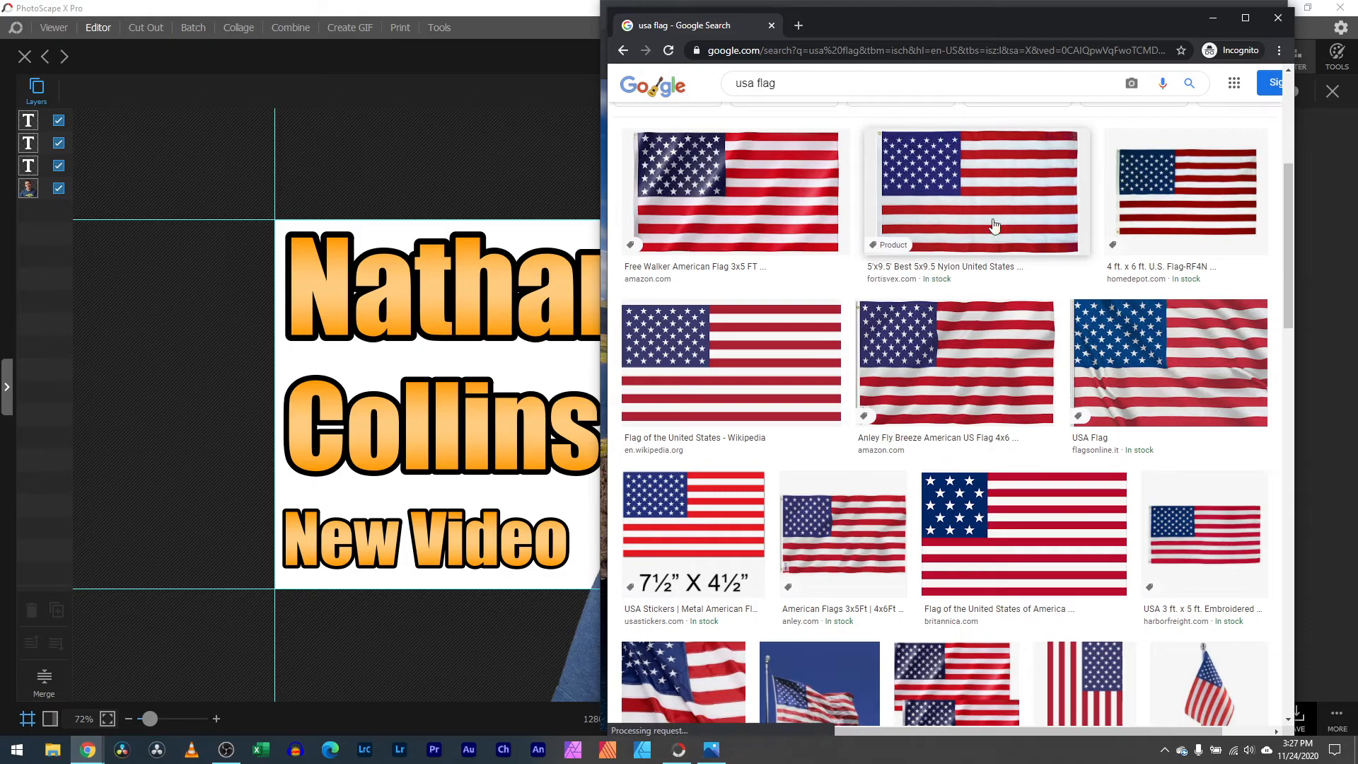
scroll(1029, 387, down, 1)
Step: Save the Anley waving flag image to the Desktop via Save image as
click(1046, 244)
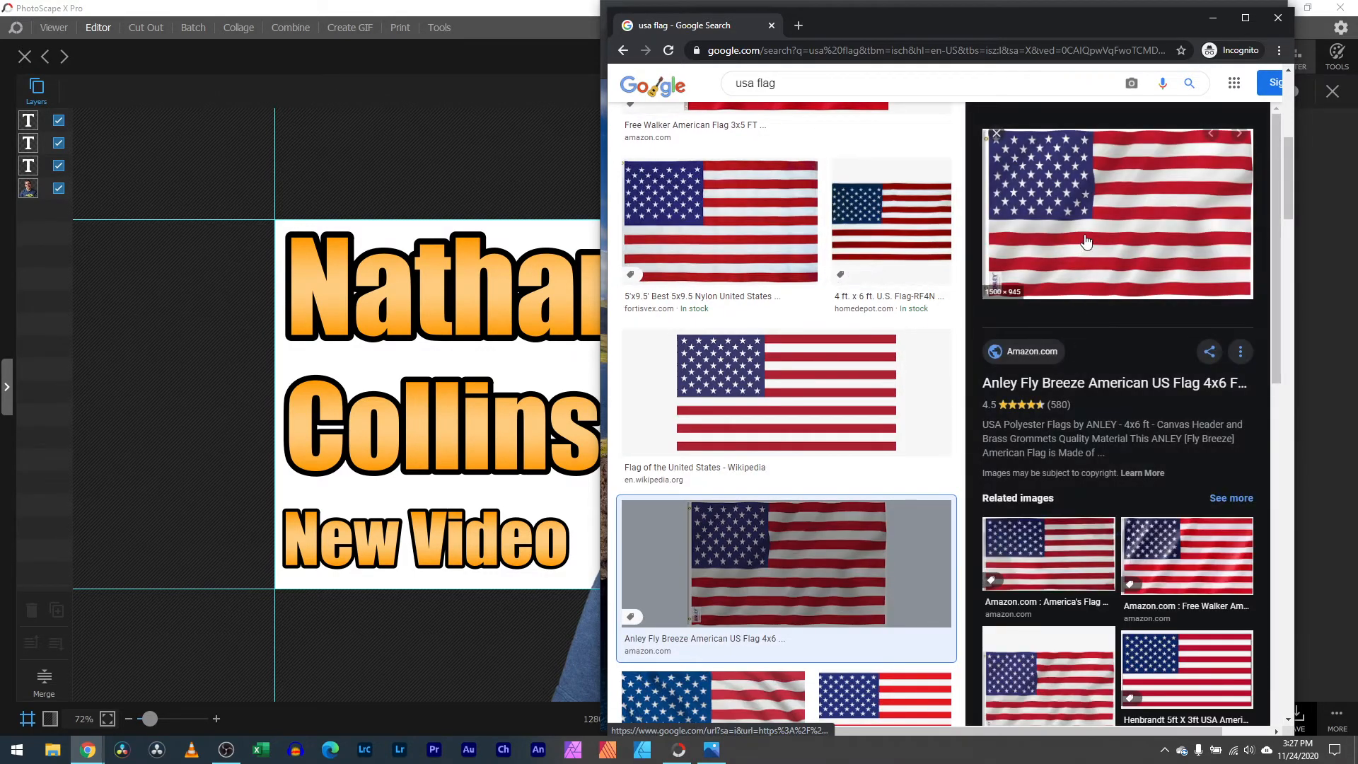
right_click(1069, 246)
click(1127, 370)
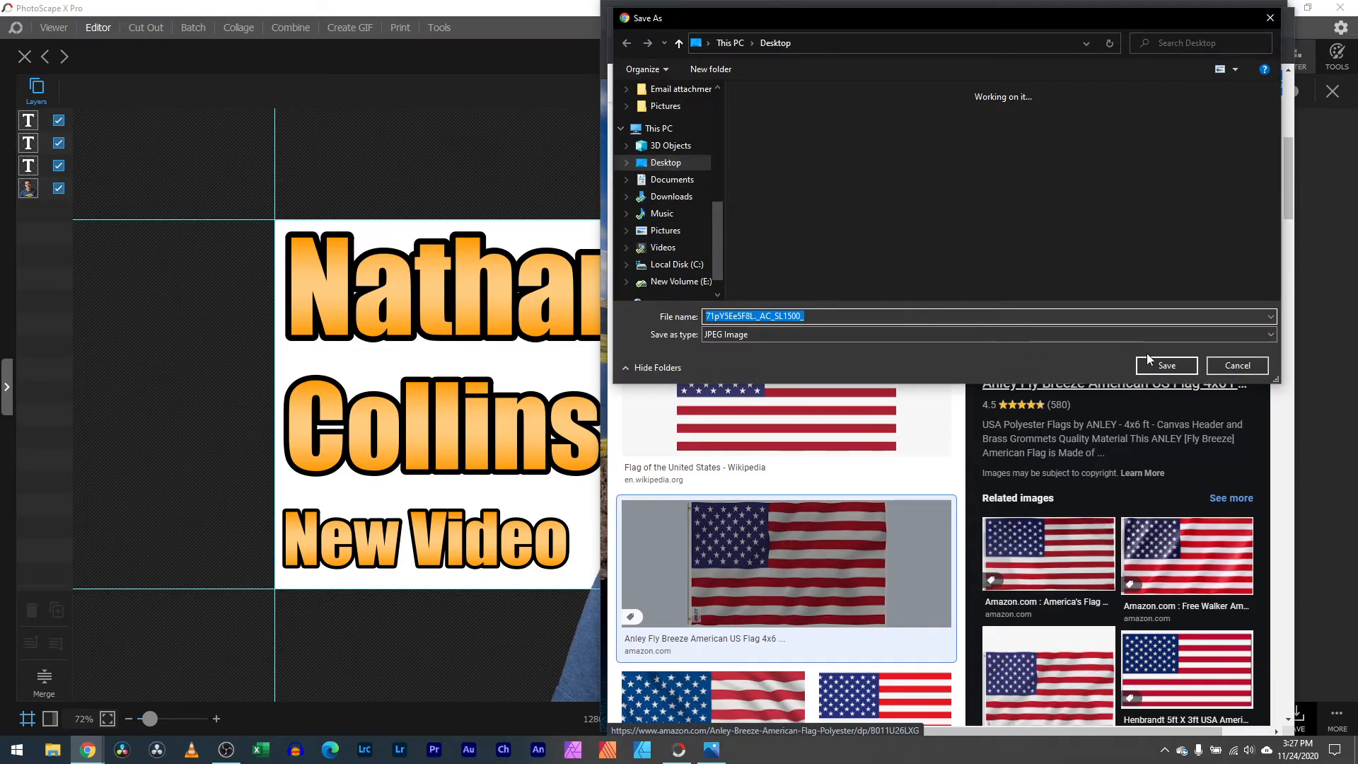
click(1167, 366)
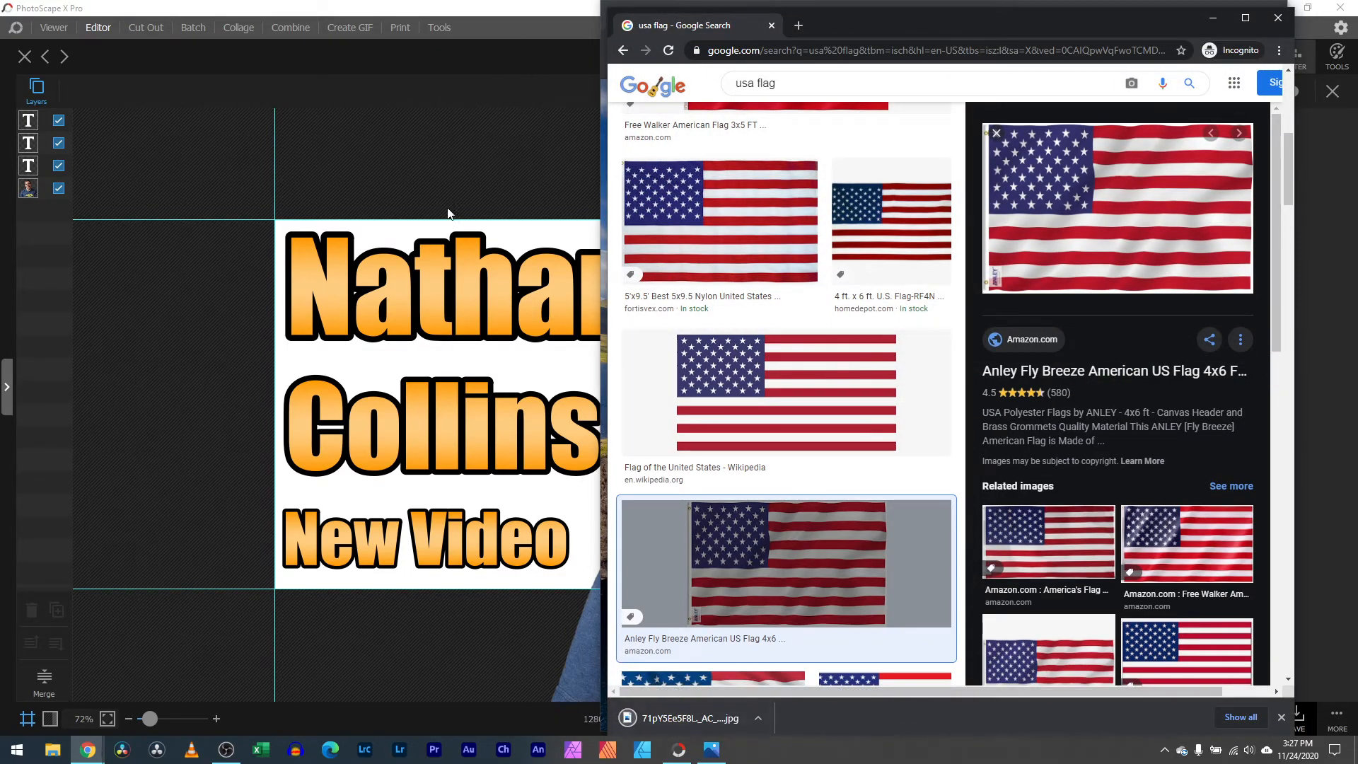
Step: Insert the downloaded flag image from the Desktop onto the canvas
click(529, 6)
click(1134, 56)
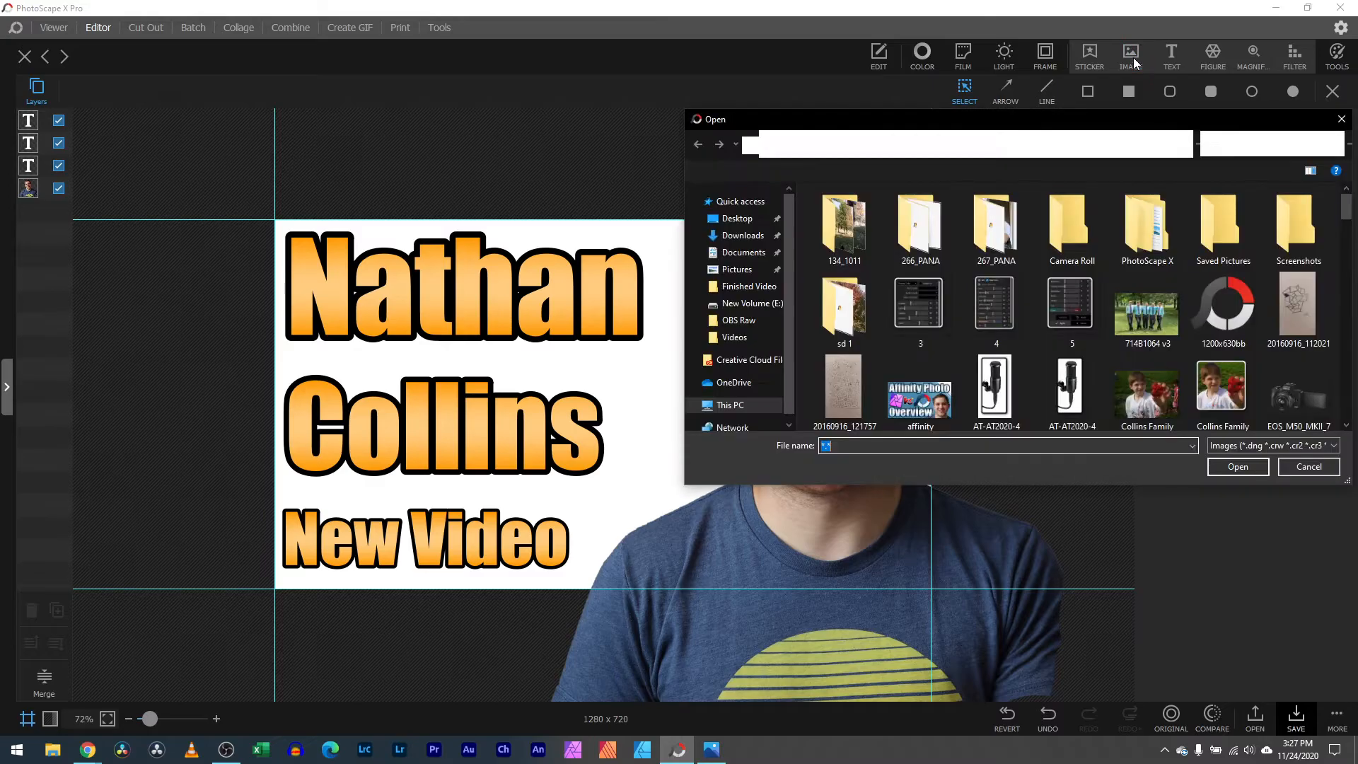
click(743, 236)
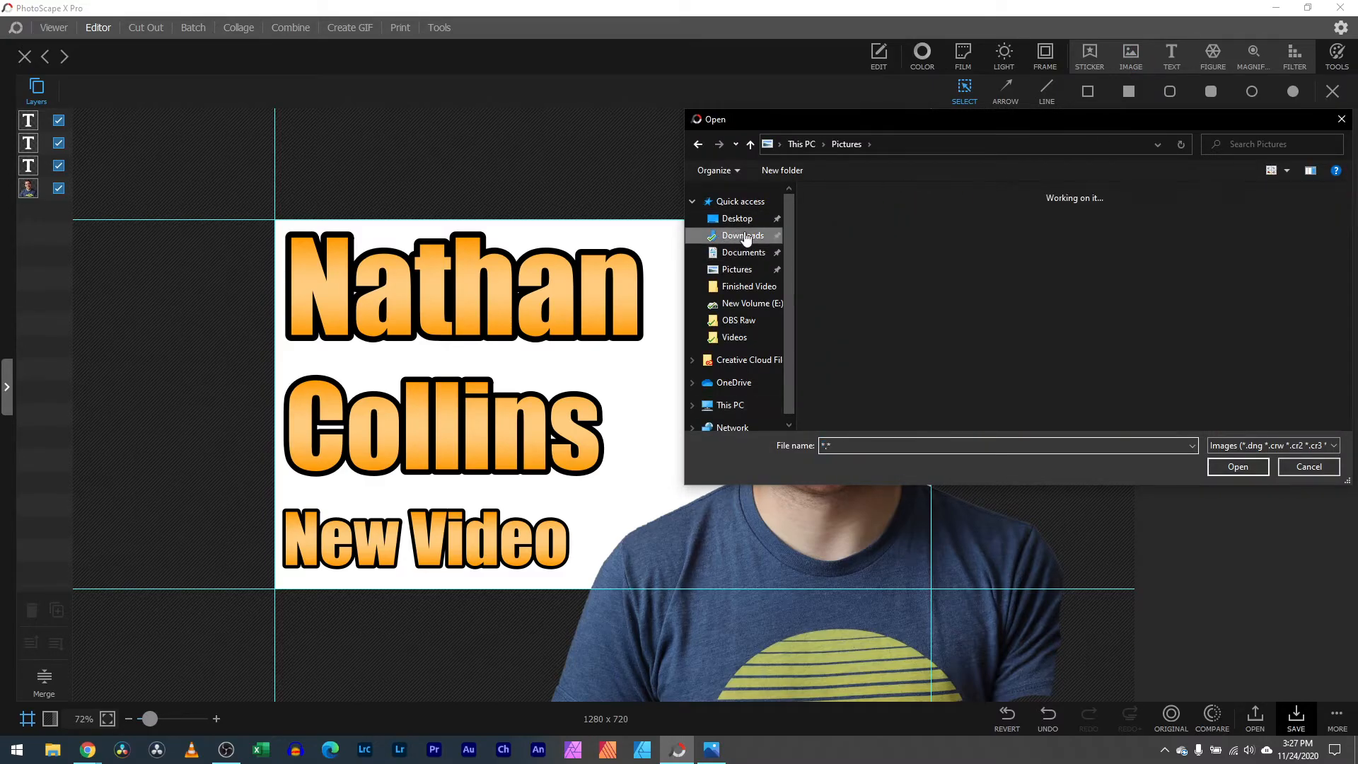
click(743, 219)
double_click(843, 232)
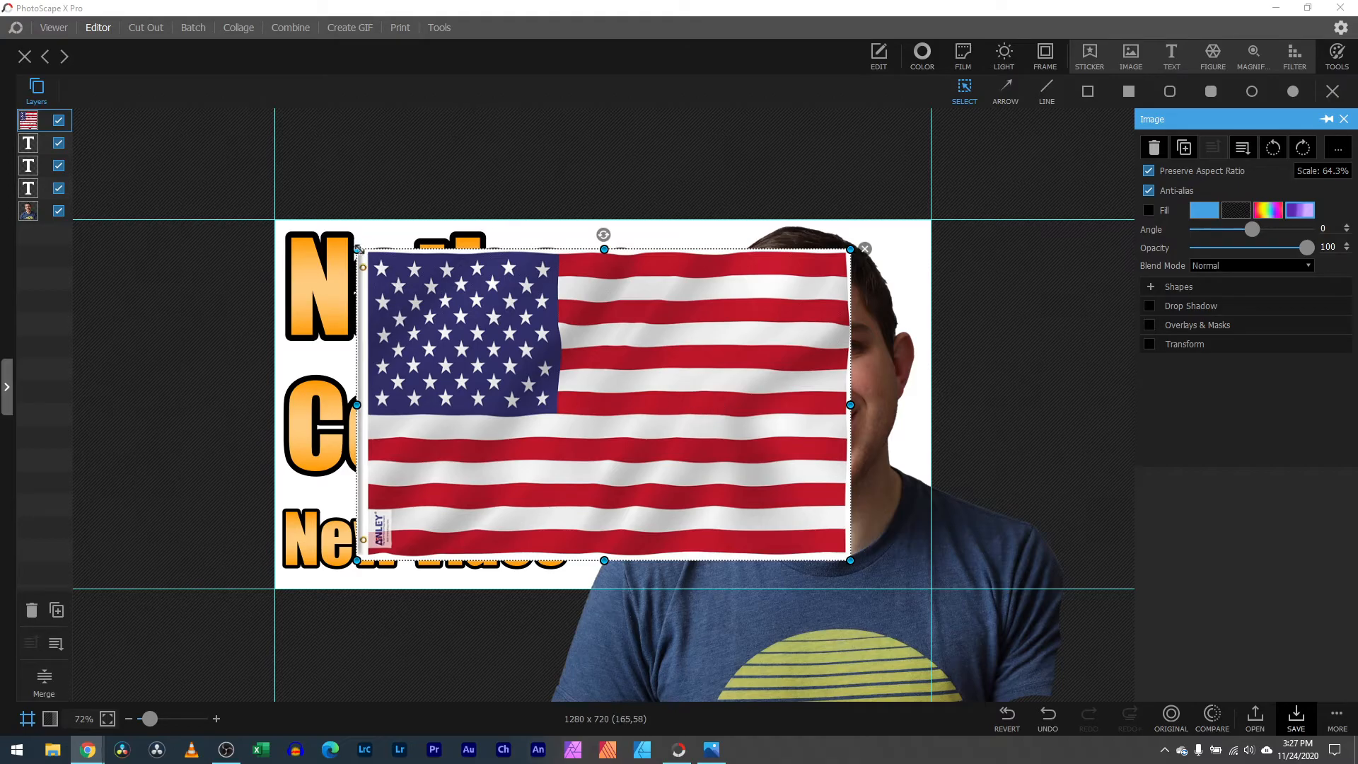
Step: Enlarge the flag to cover the canvas and send it behind the text and person
drag(357, 250, 229, 169)
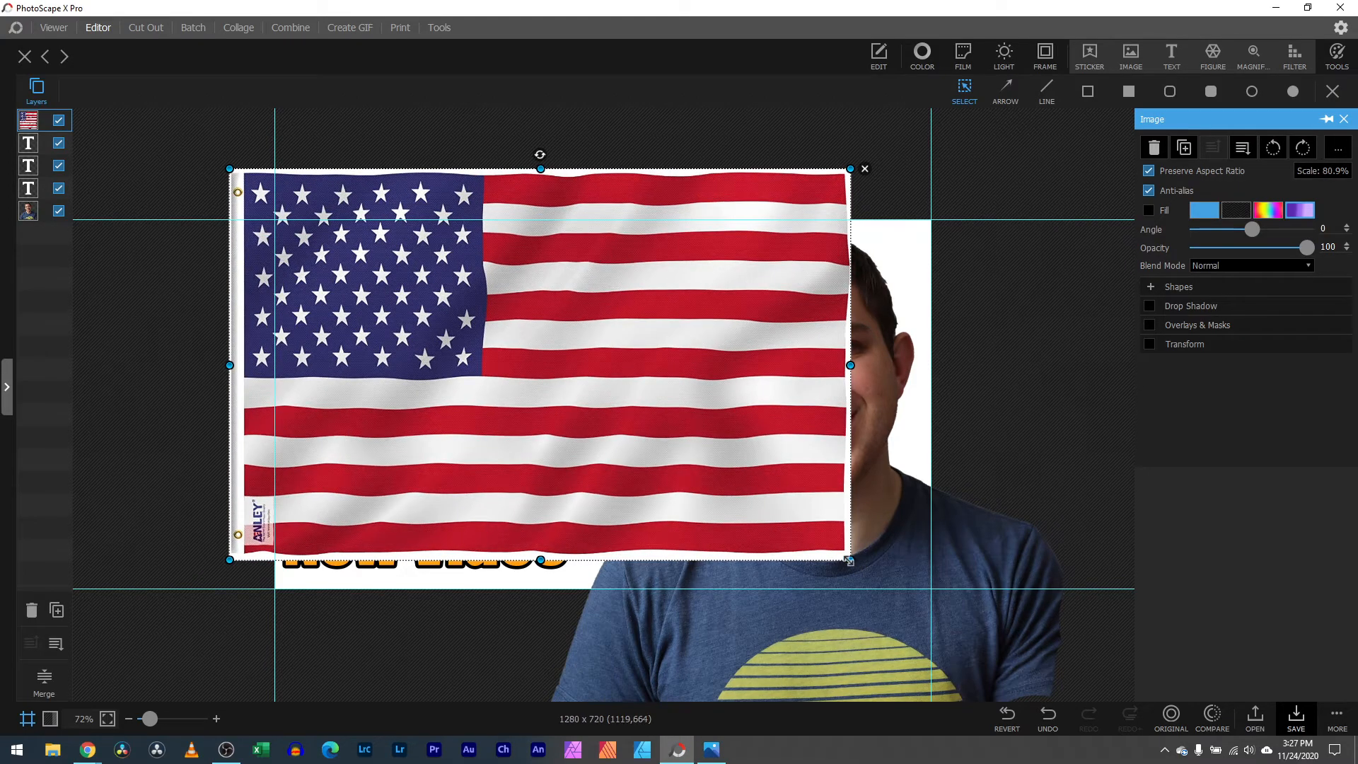
drag(849, 560, 978, 640)
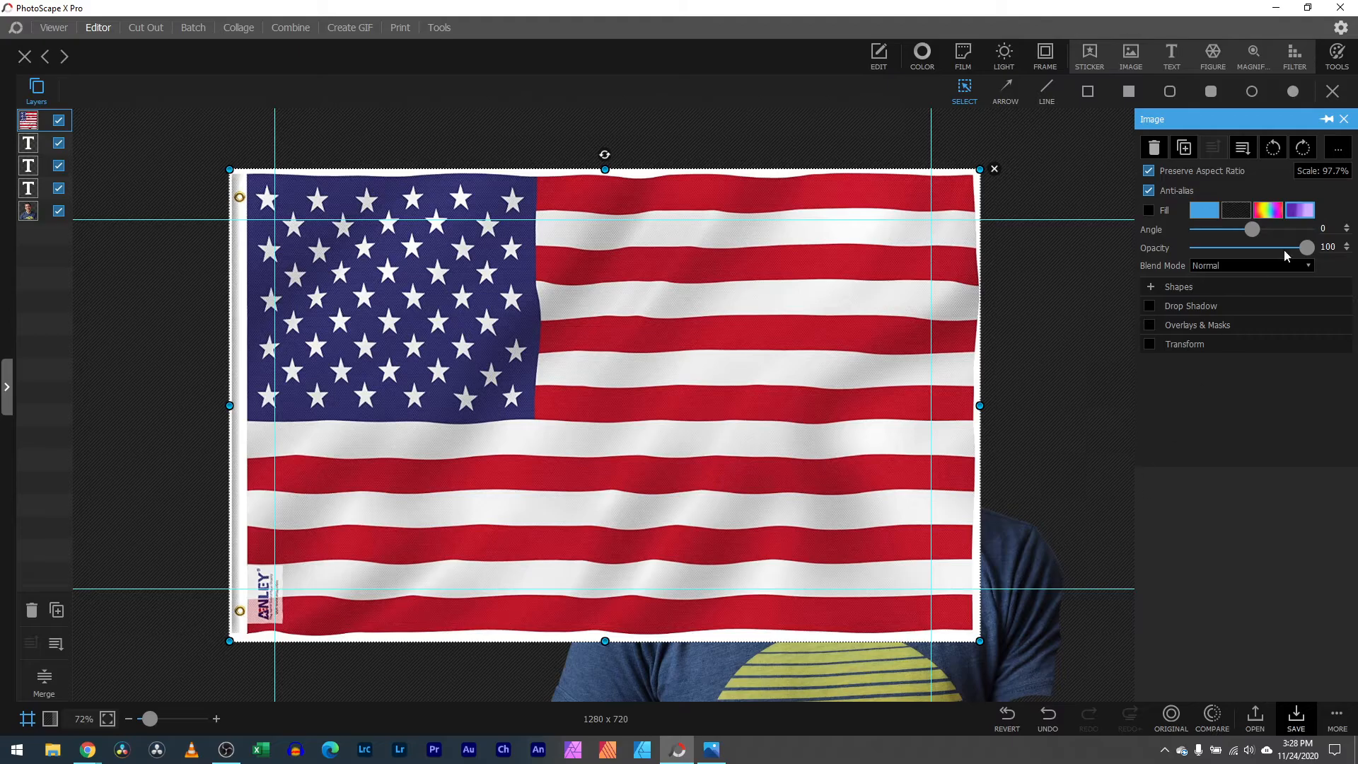
click(1242, 147)
click(1242, 147)
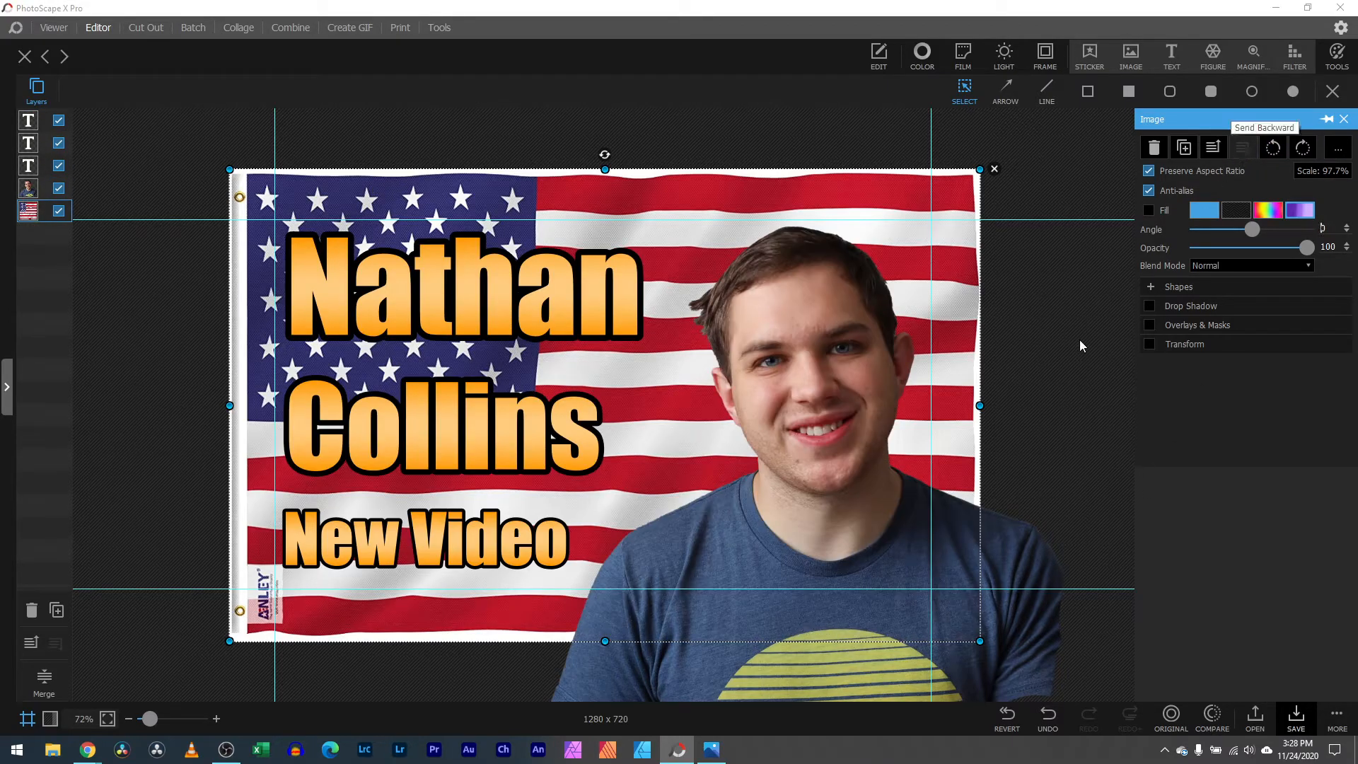
Step: Nudge the person cut-out slightly to the left
click(1071, 354)
drag(849, 428, 834, 425)
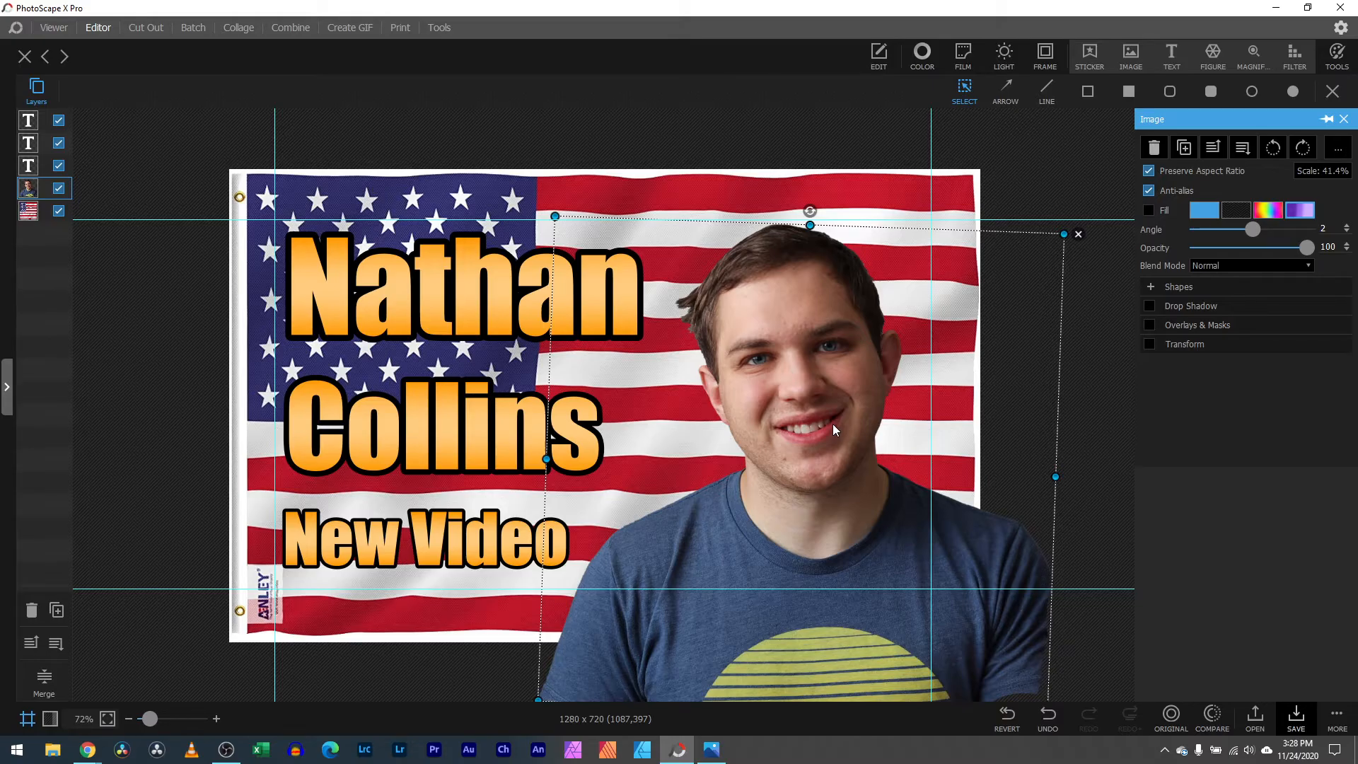
Step: Resize and shift the flag background, then delete it, leaving name and person on white
click(251, 176)
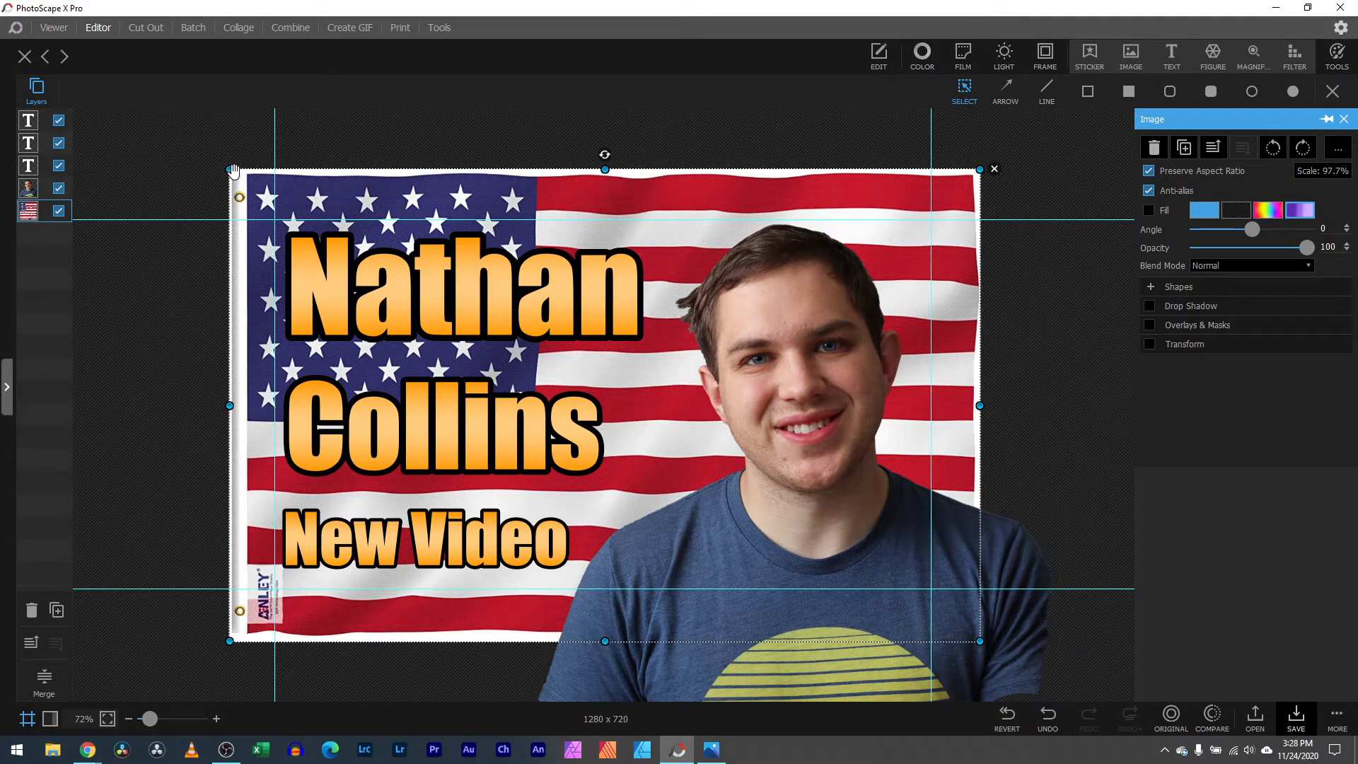
drag(228, 169, 9, 25)
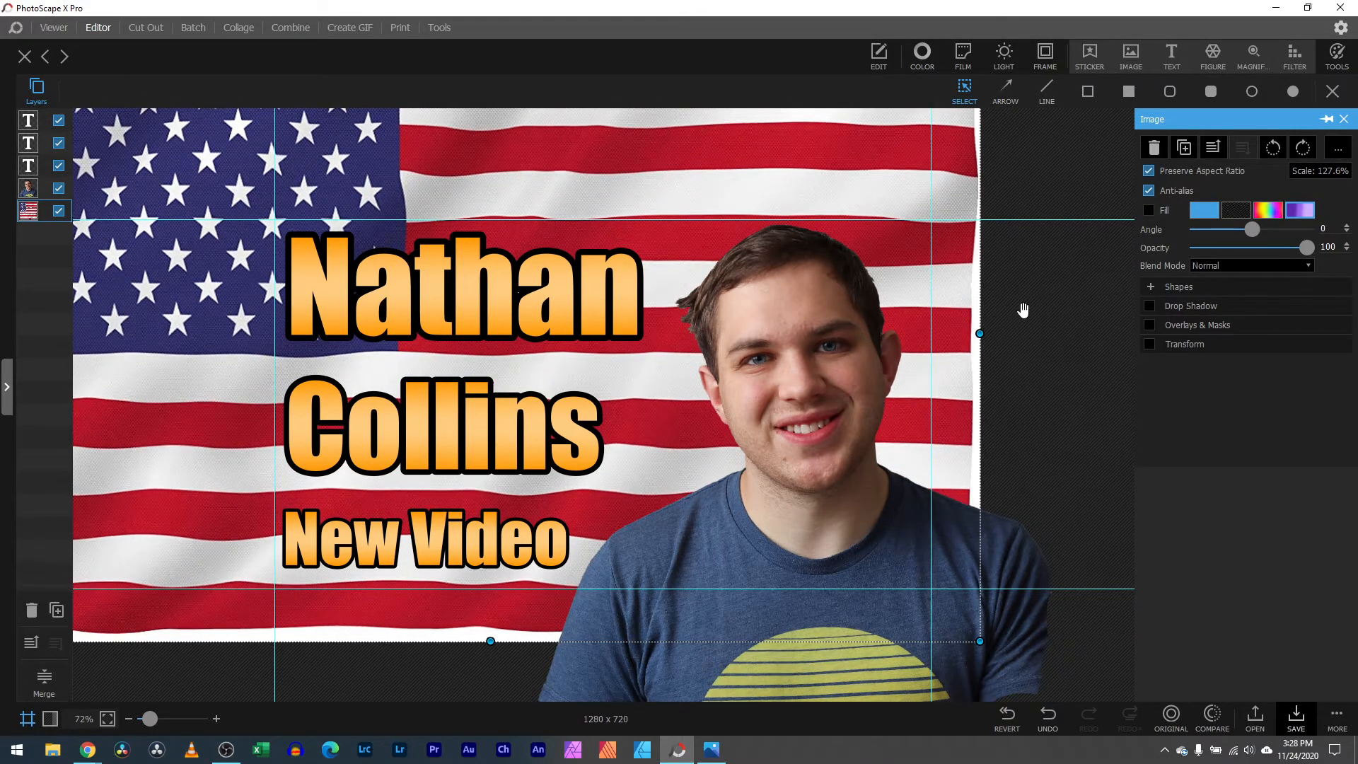
mouse_move(983, 335)
mouse_down()
mouse_move(880, 215)
mouse_move(998, 231)
mouse_move(933, 278)
mouse_move(929, 254)
mouse_up()
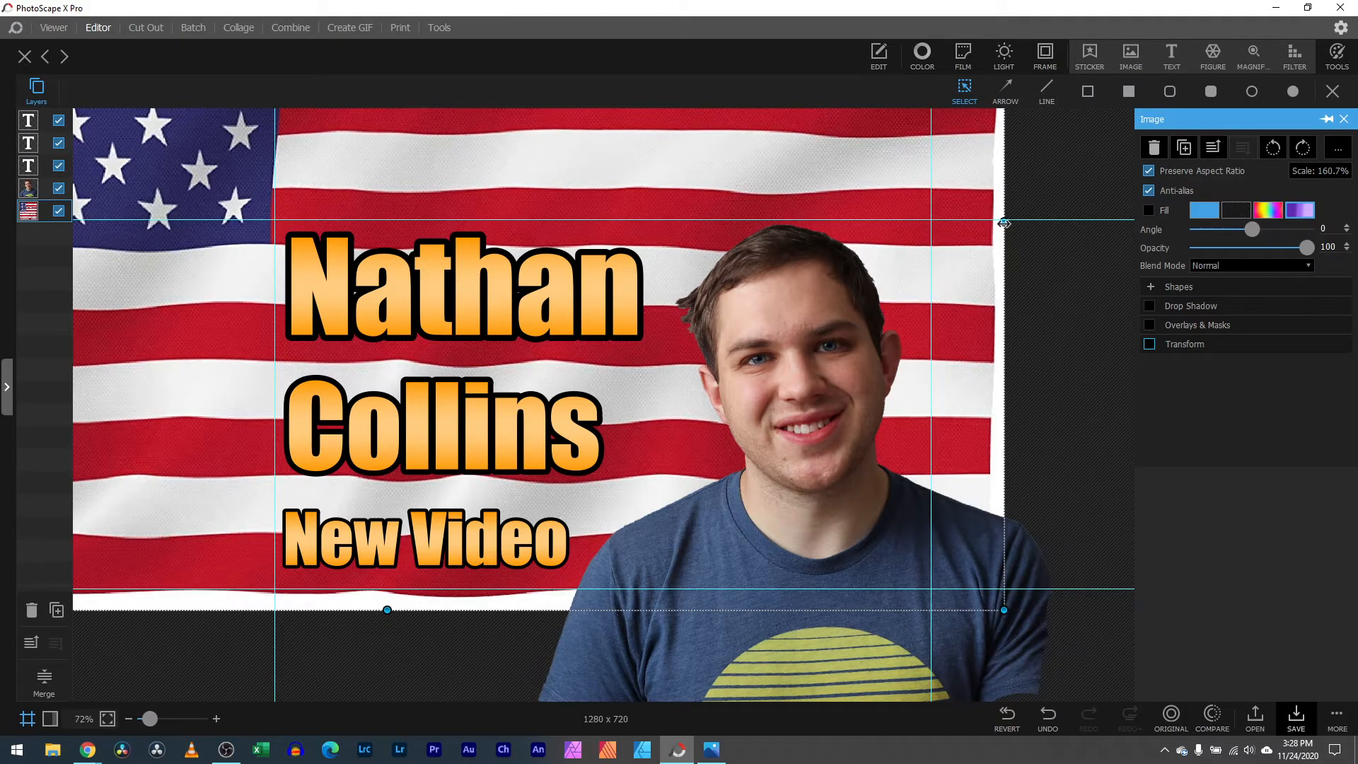
drag(997, 225, 955, 231)
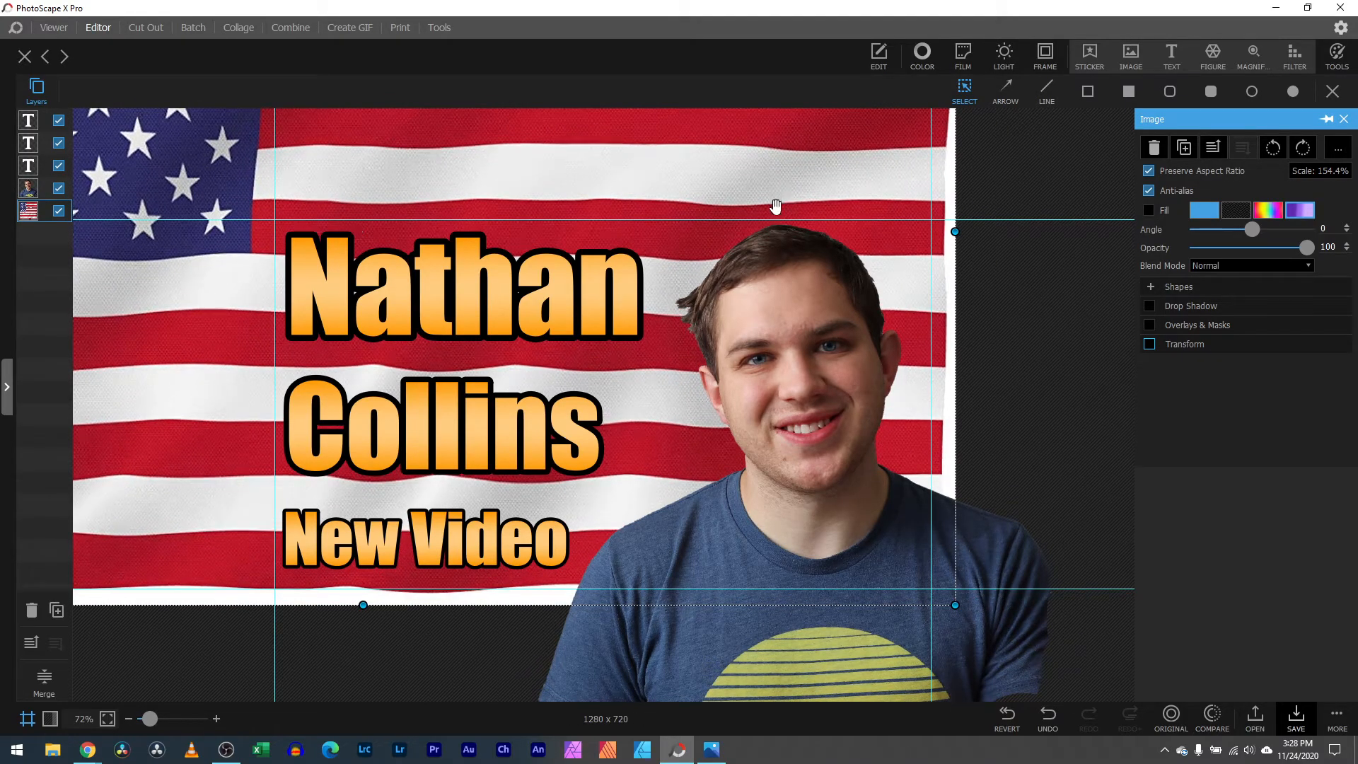
drag(837, 177, 838, 370)
key(Delete)
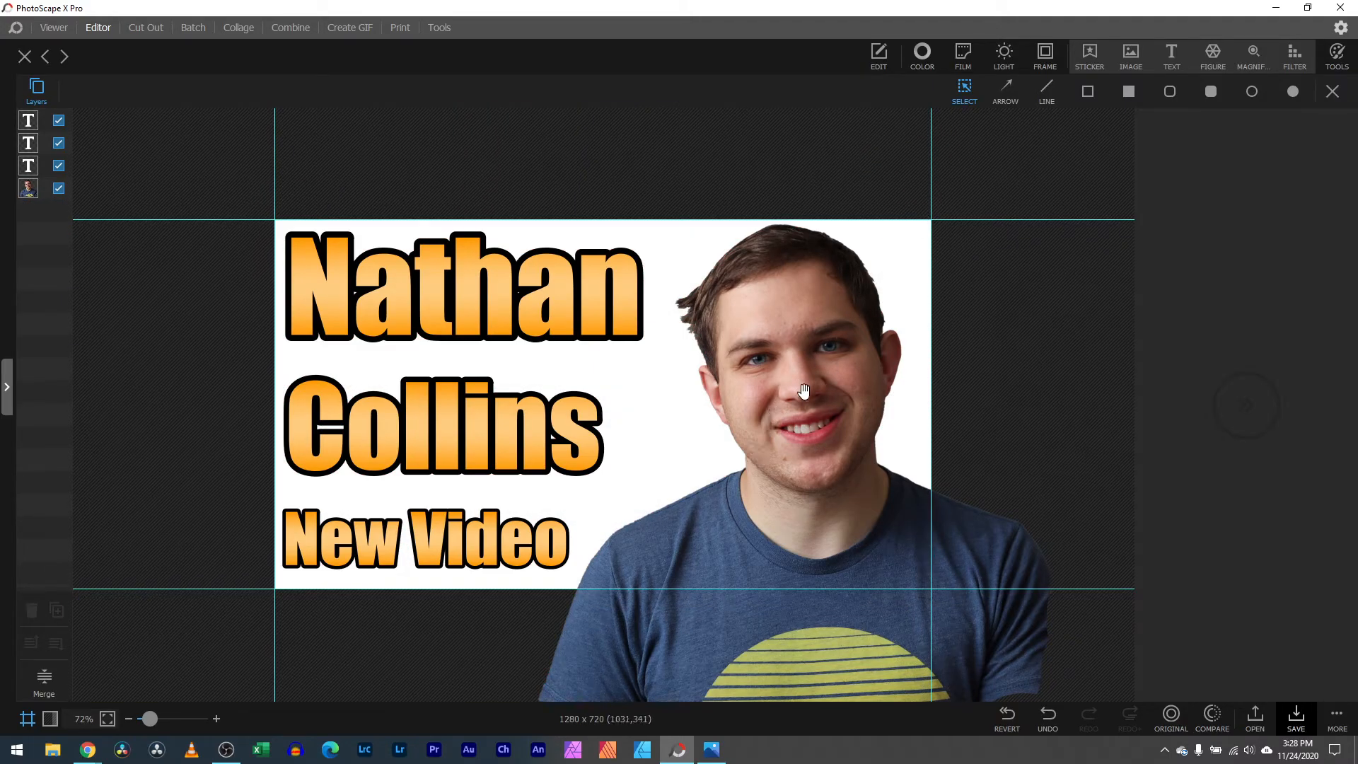
Step: Delete the person cut-out, undo it, and reach the MORE menu for project saving
click(791, 318)
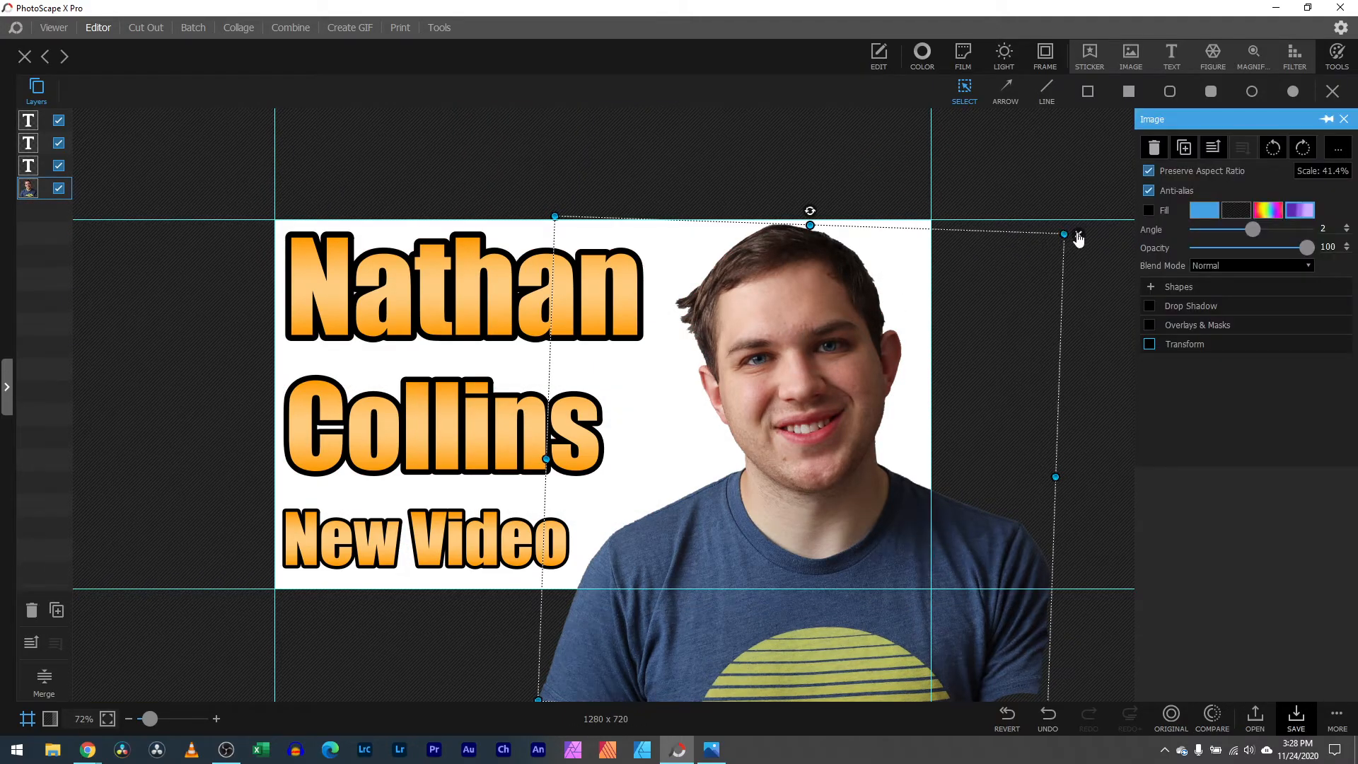
key(Delete)
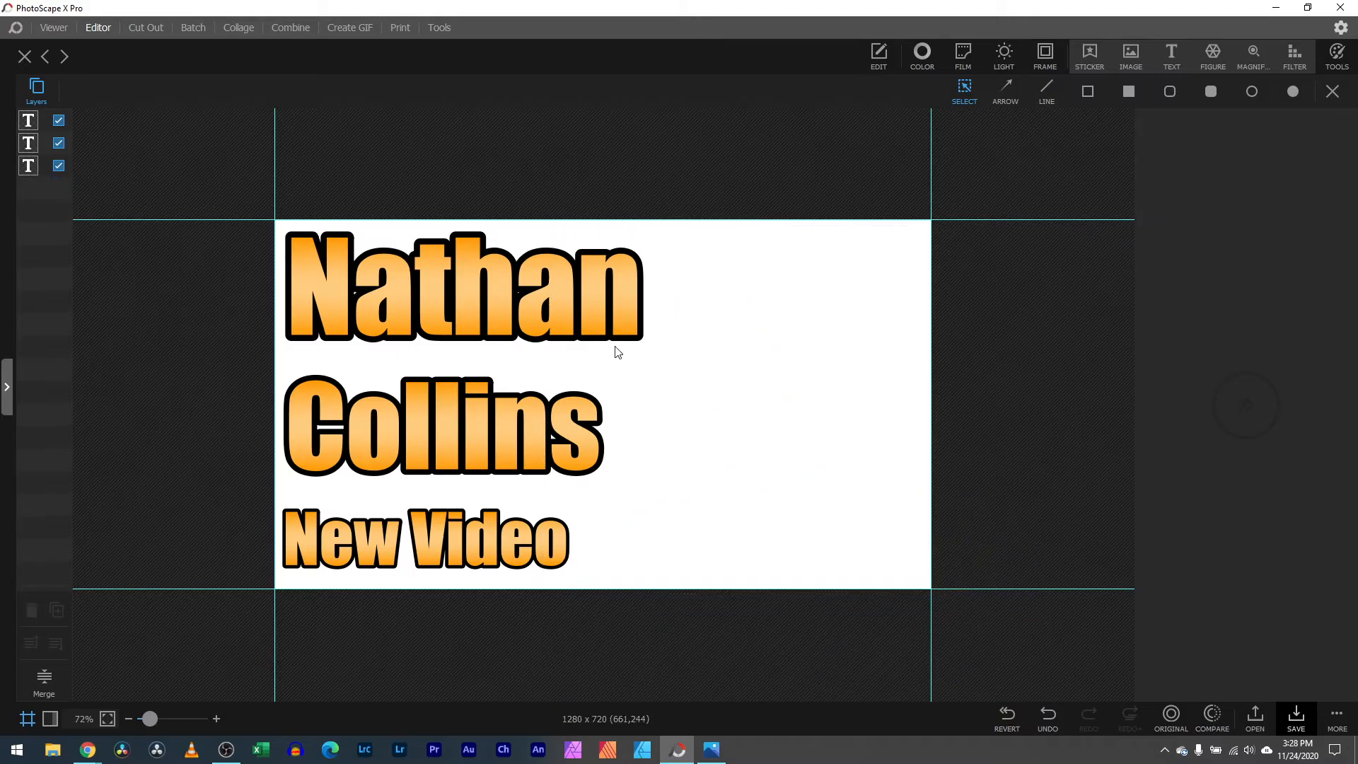
key(ctrl+z)
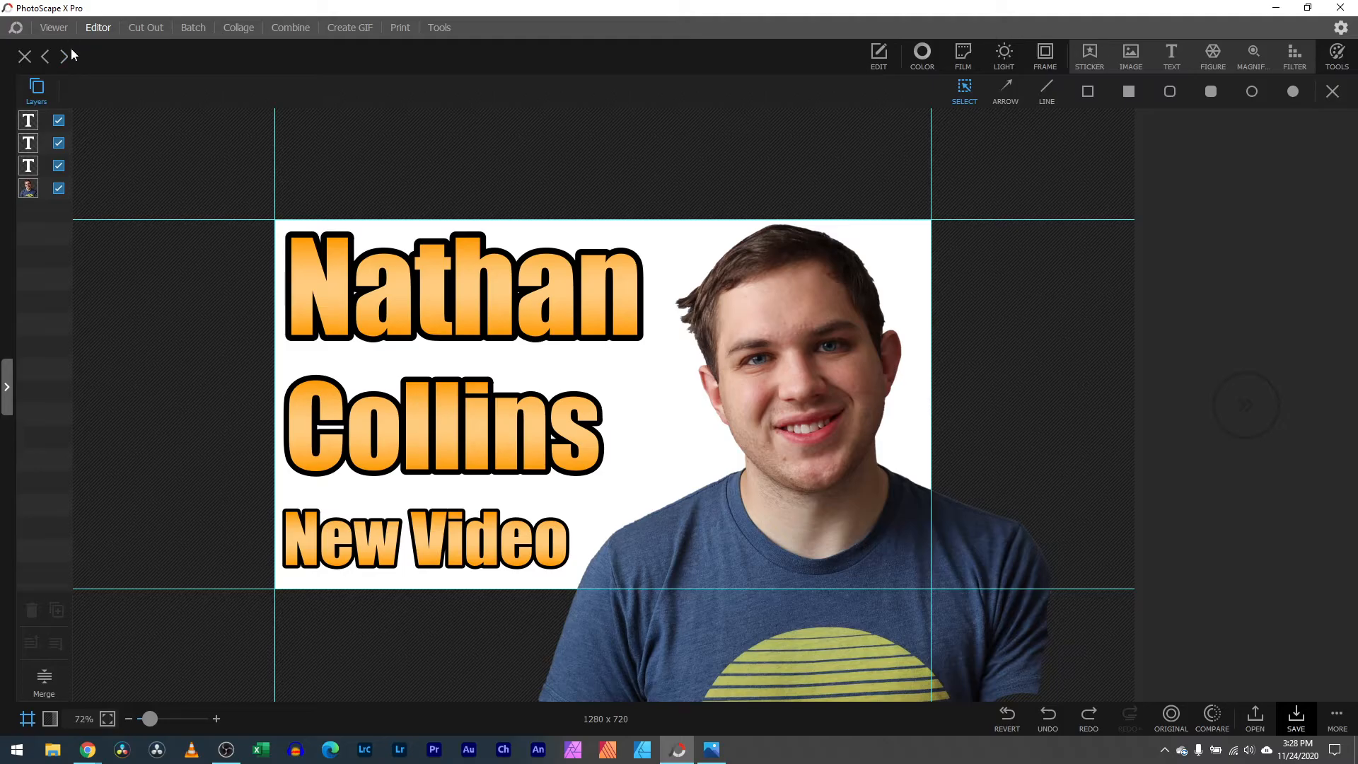
click(1333, 718)
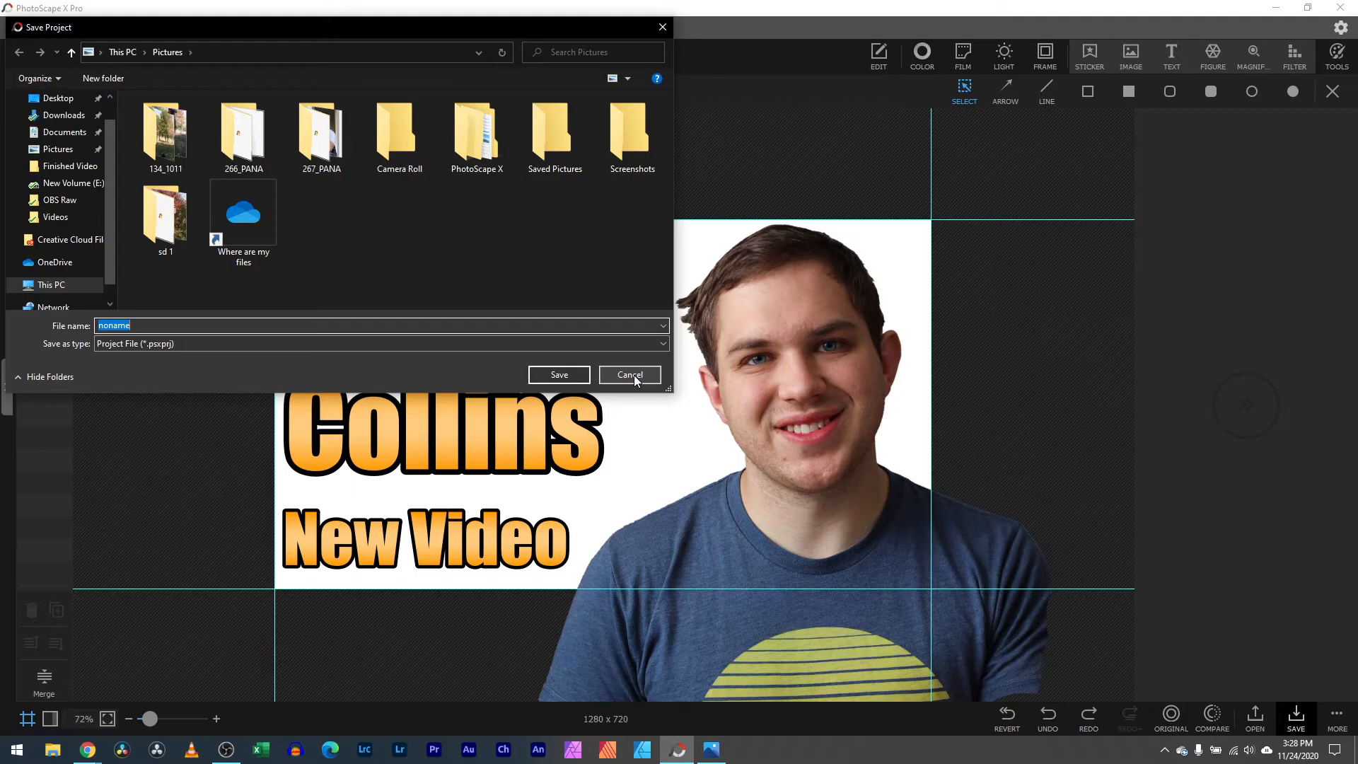
Step: Cancel saving the project and return to the Viewer's thumbnail grid
click(631, 376)
click(56, 28)
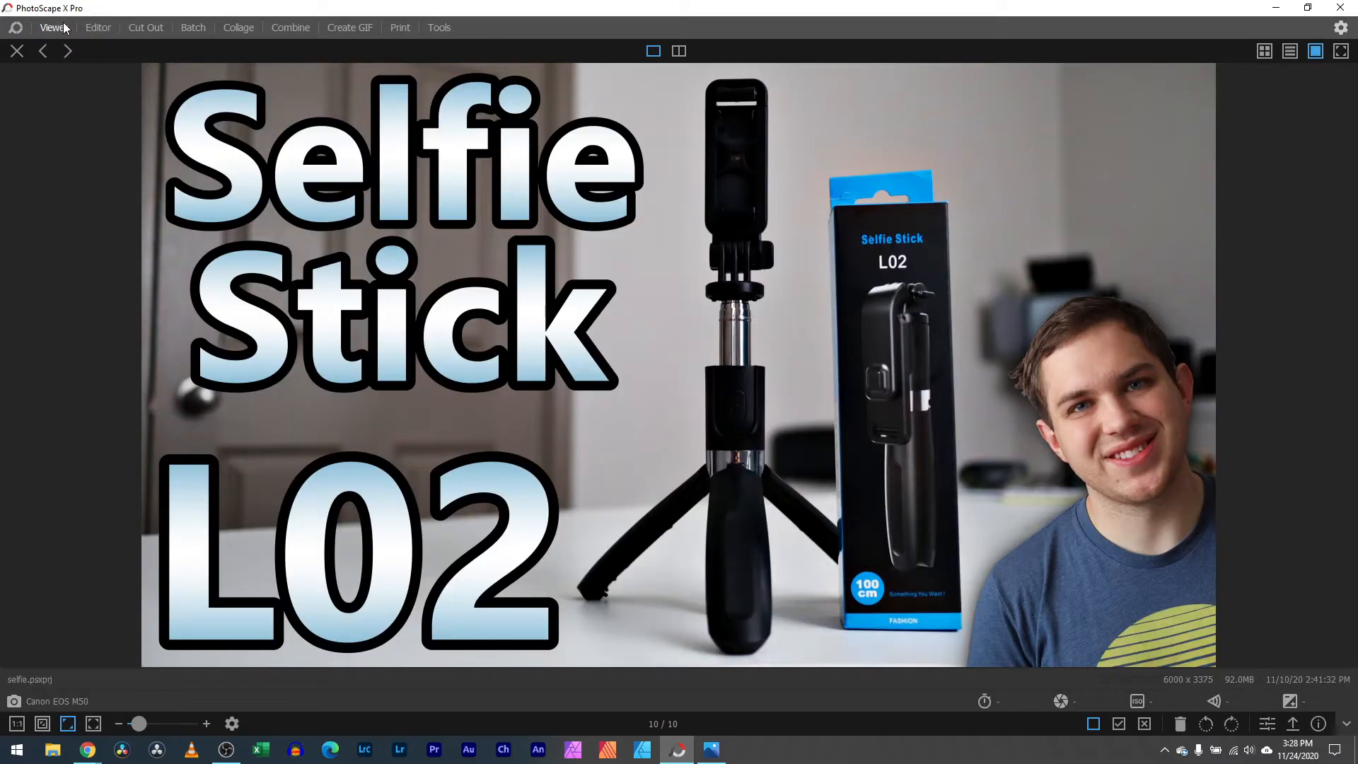
click(17, 49)
scroll(713, 443, up, 1)
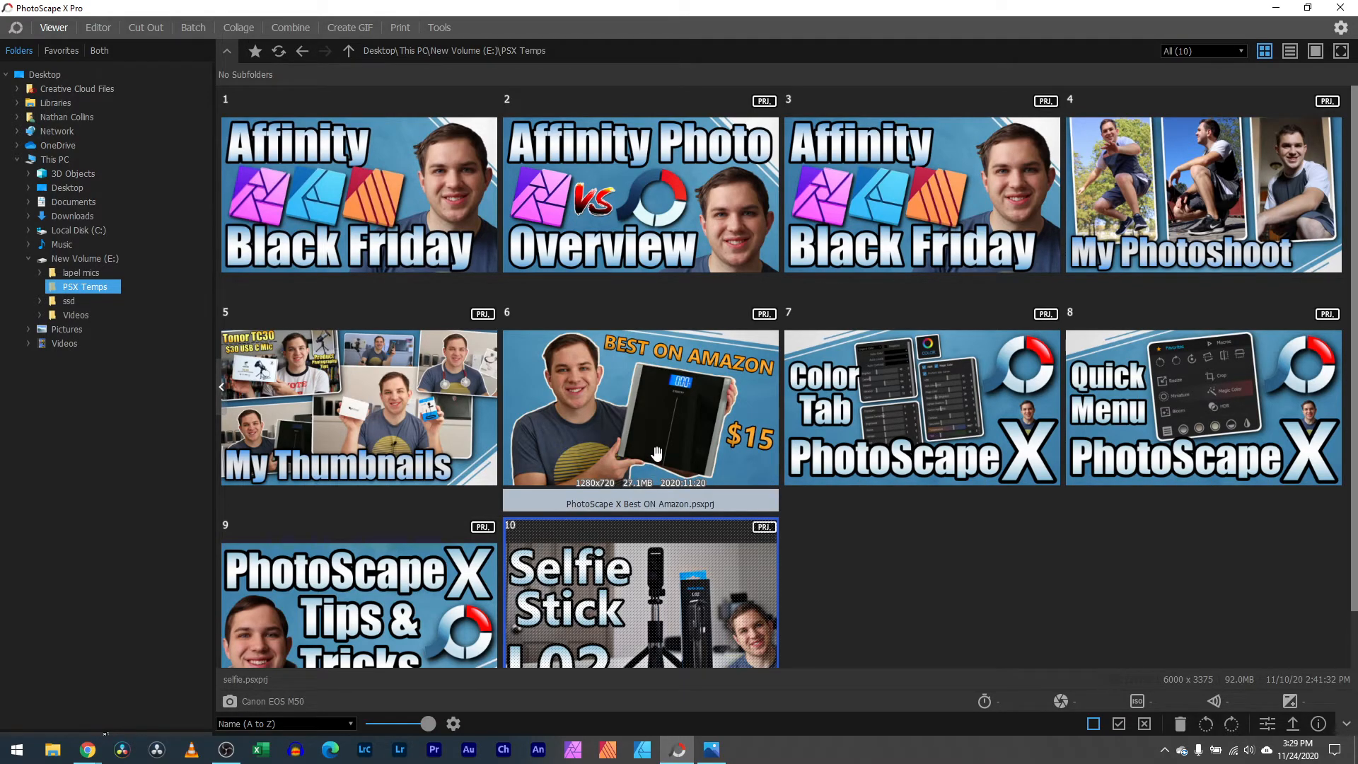
Step: Open the BEST ON AMAZON project for editing, discarding the unsaved name thumbnail
double_click(623, 410)
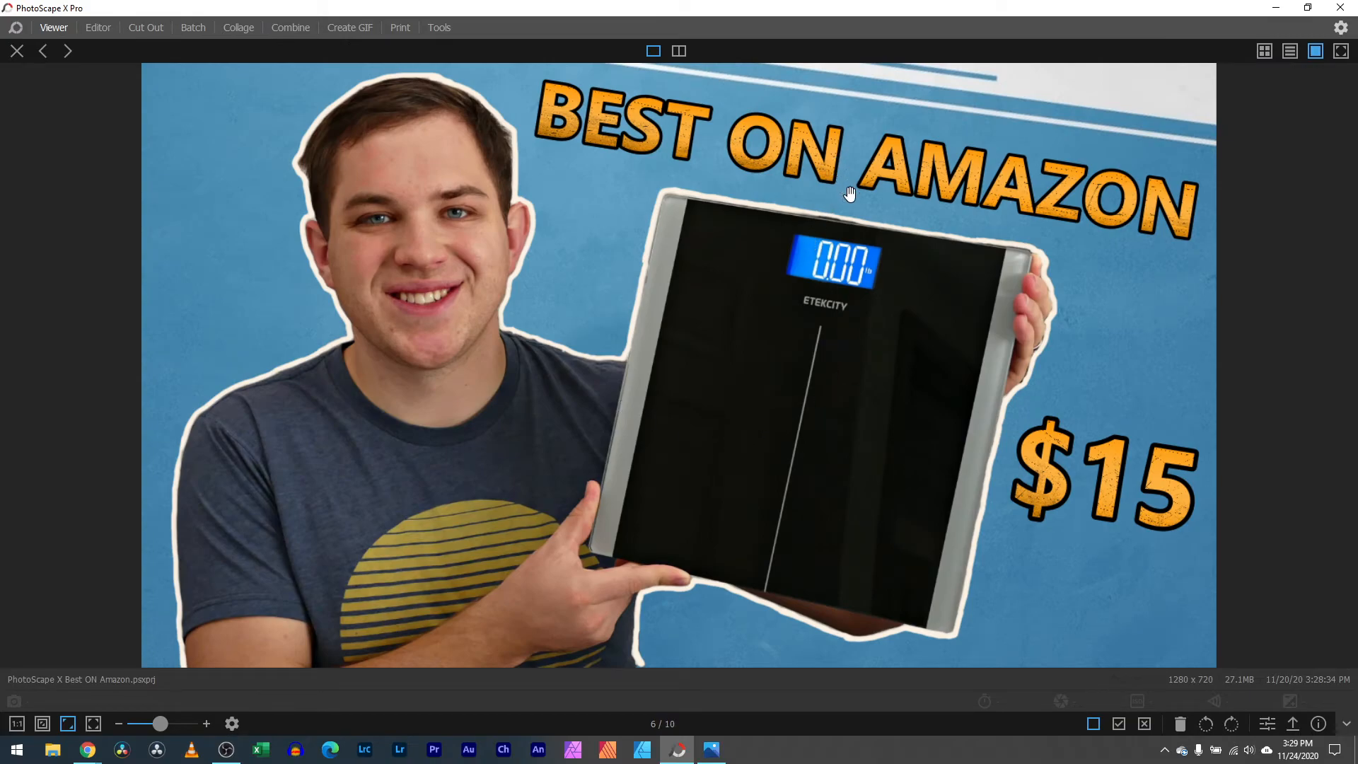
click(1266, 725)
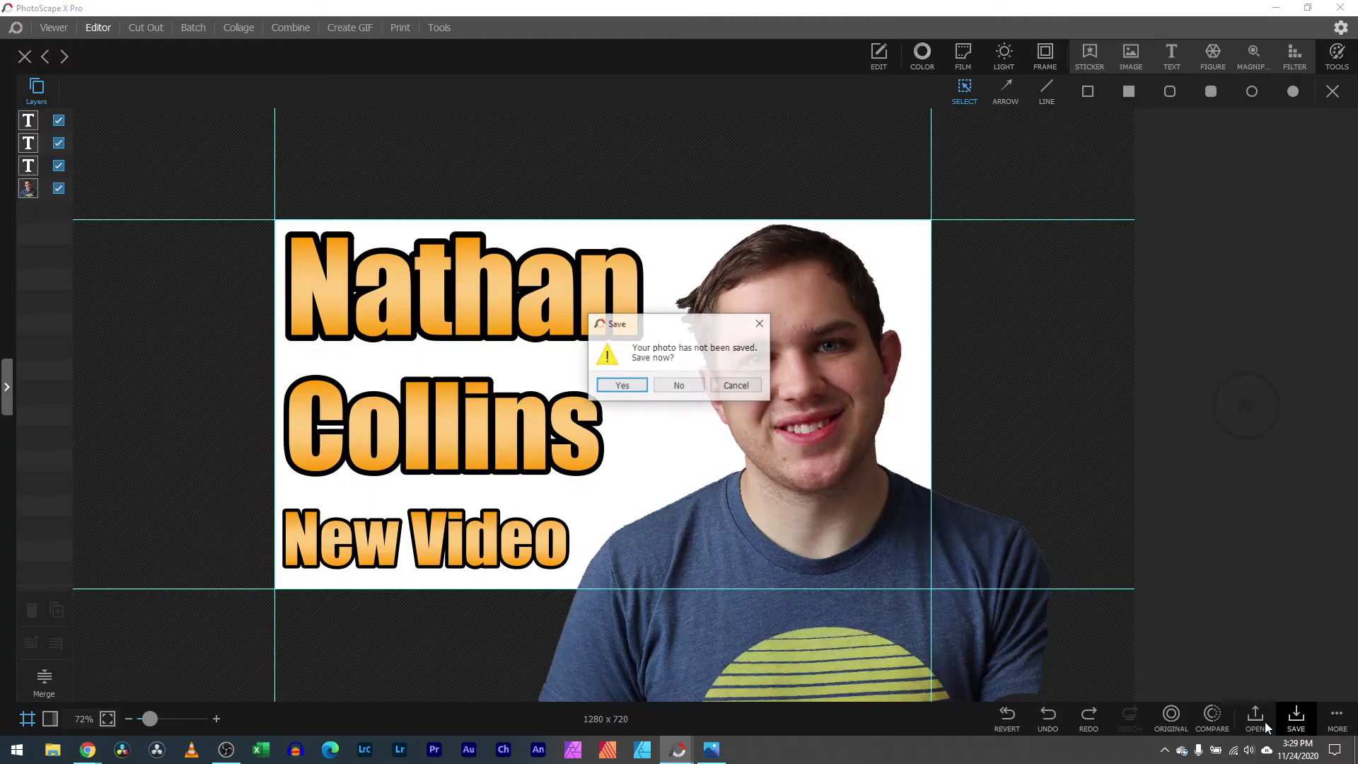
click(679, 386)
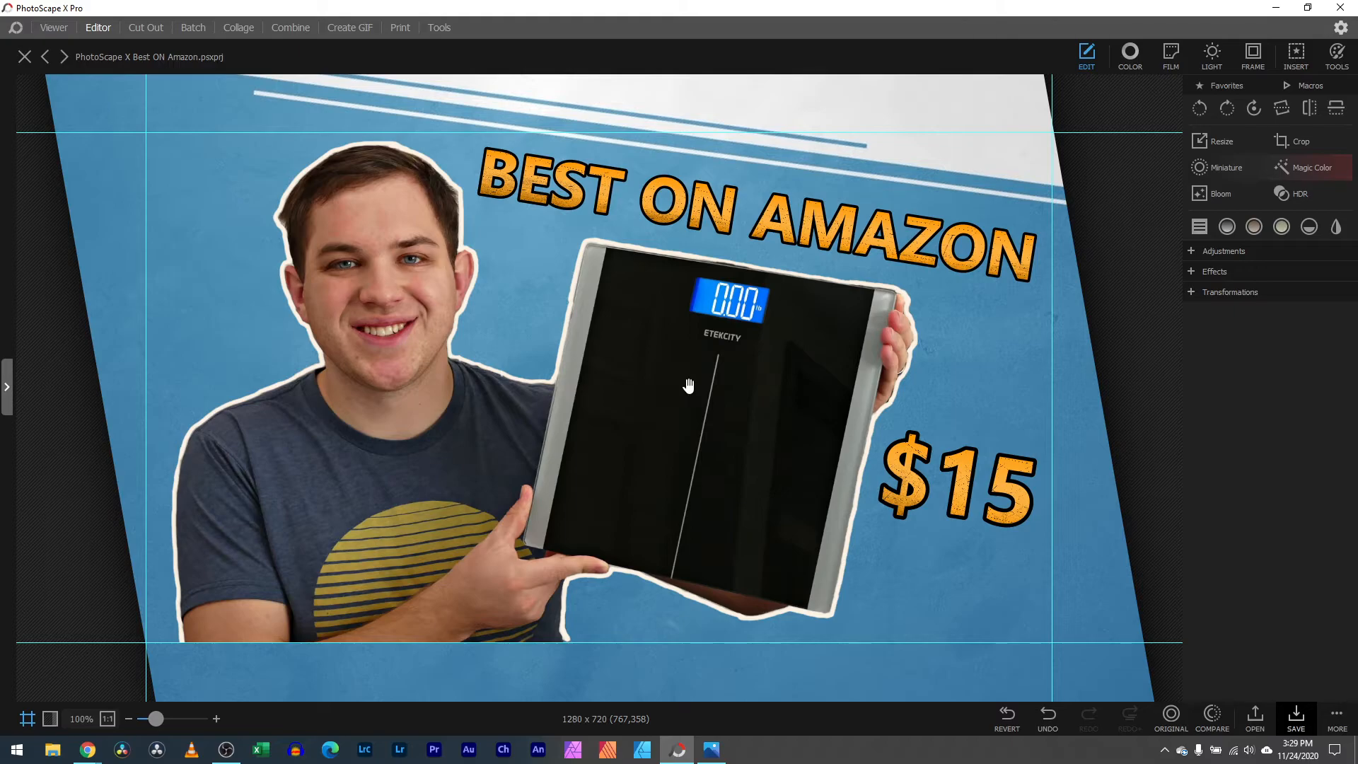
Step: Remove the texture overlay from the BEST ON AMAZON headline and enlarge it
click(676, 235)
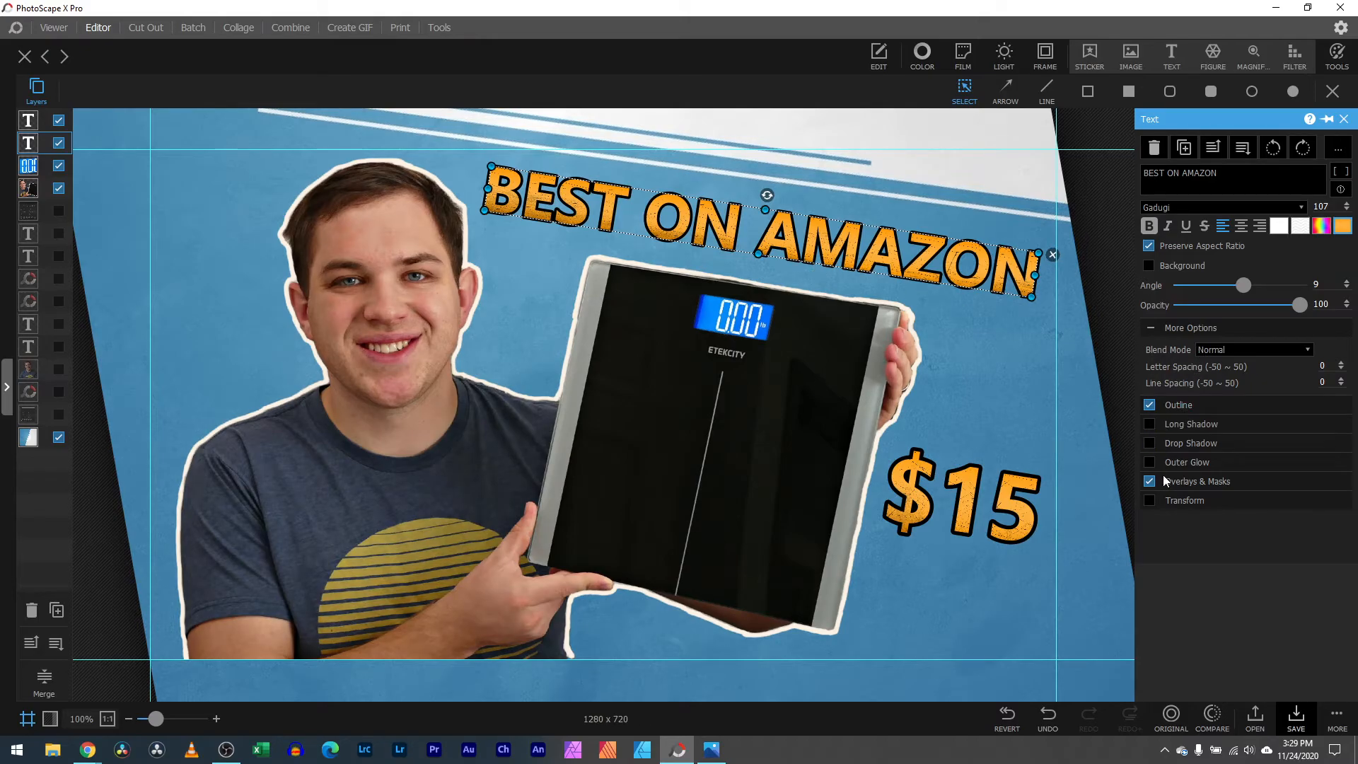
click(1152, 482)
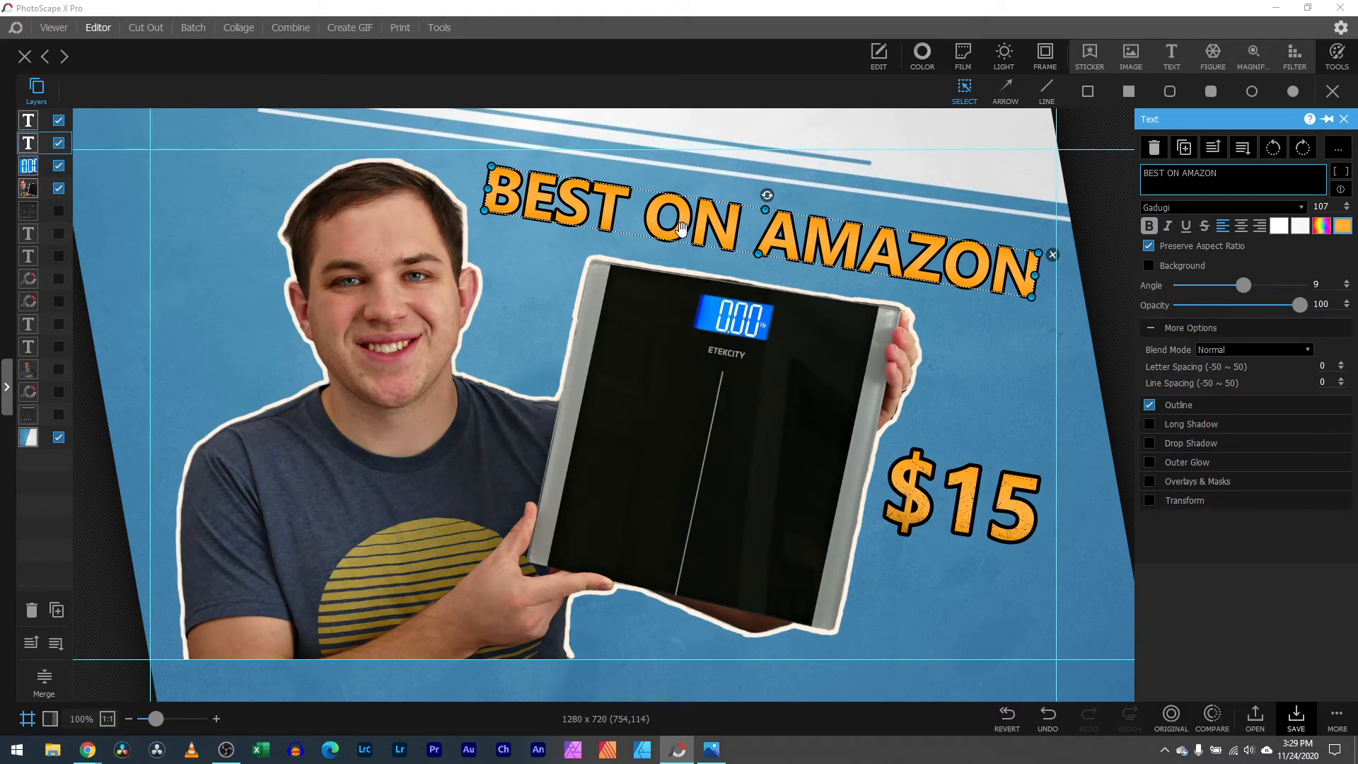
click(1151, 501)
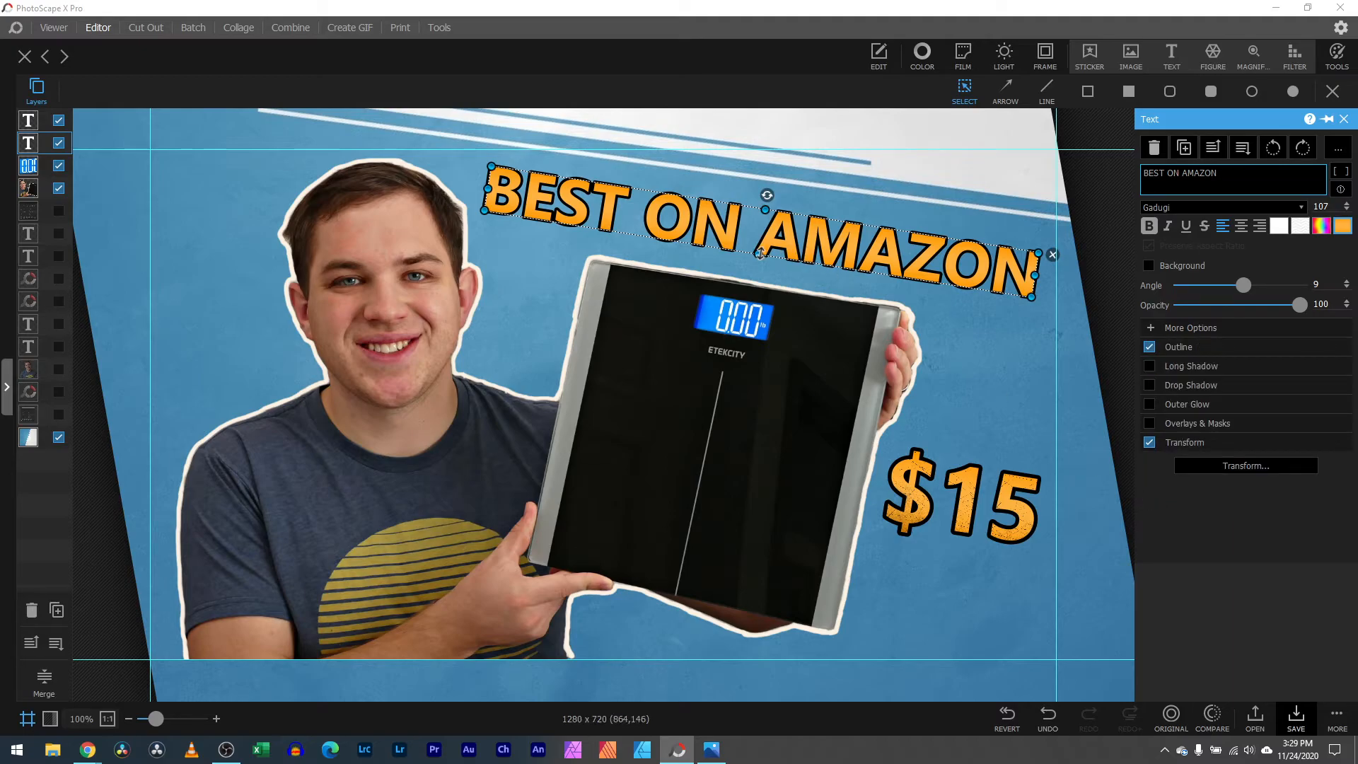
drag(760, 261, 757, 269)
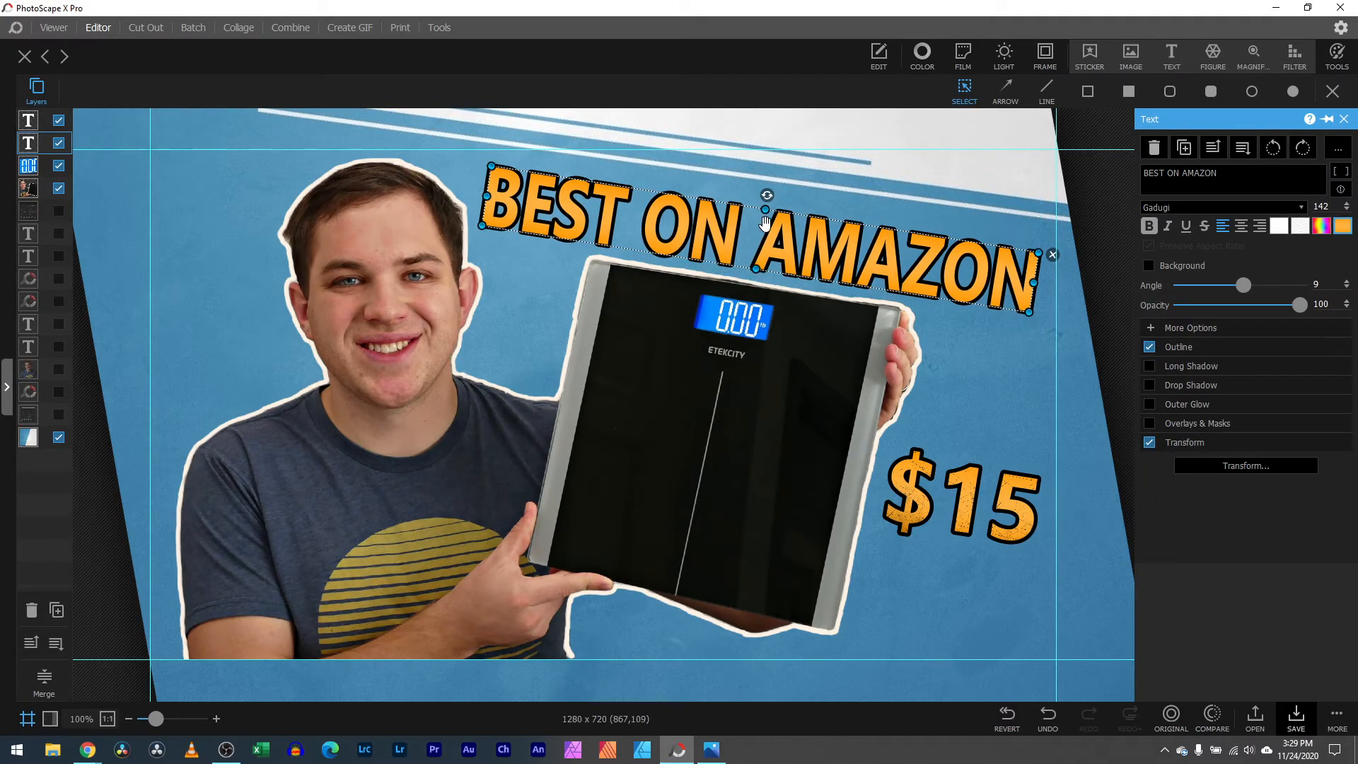
drag(765, 209, 770, 202)
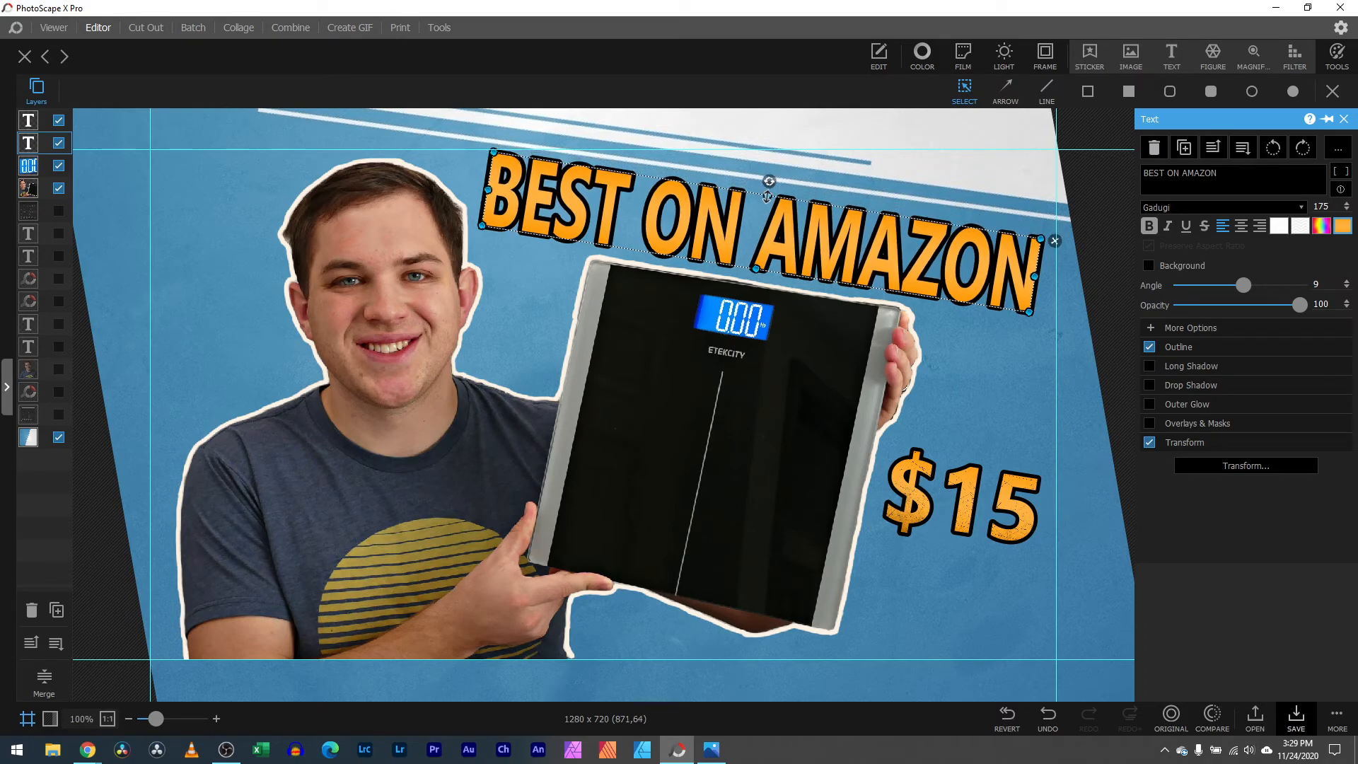
Step: Zoom out and rotate the blue background image by about a degree
click(814, 170)
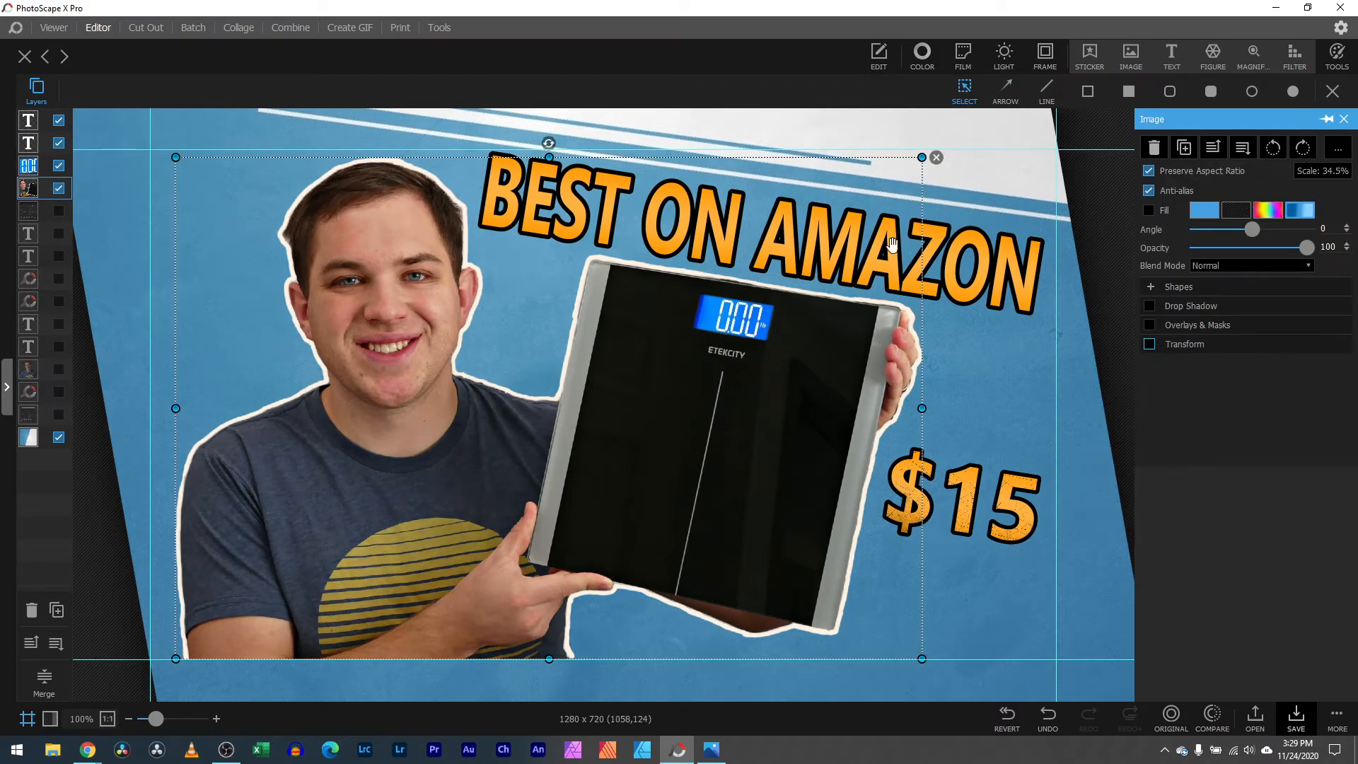
drag(156, 720, 152, 719)
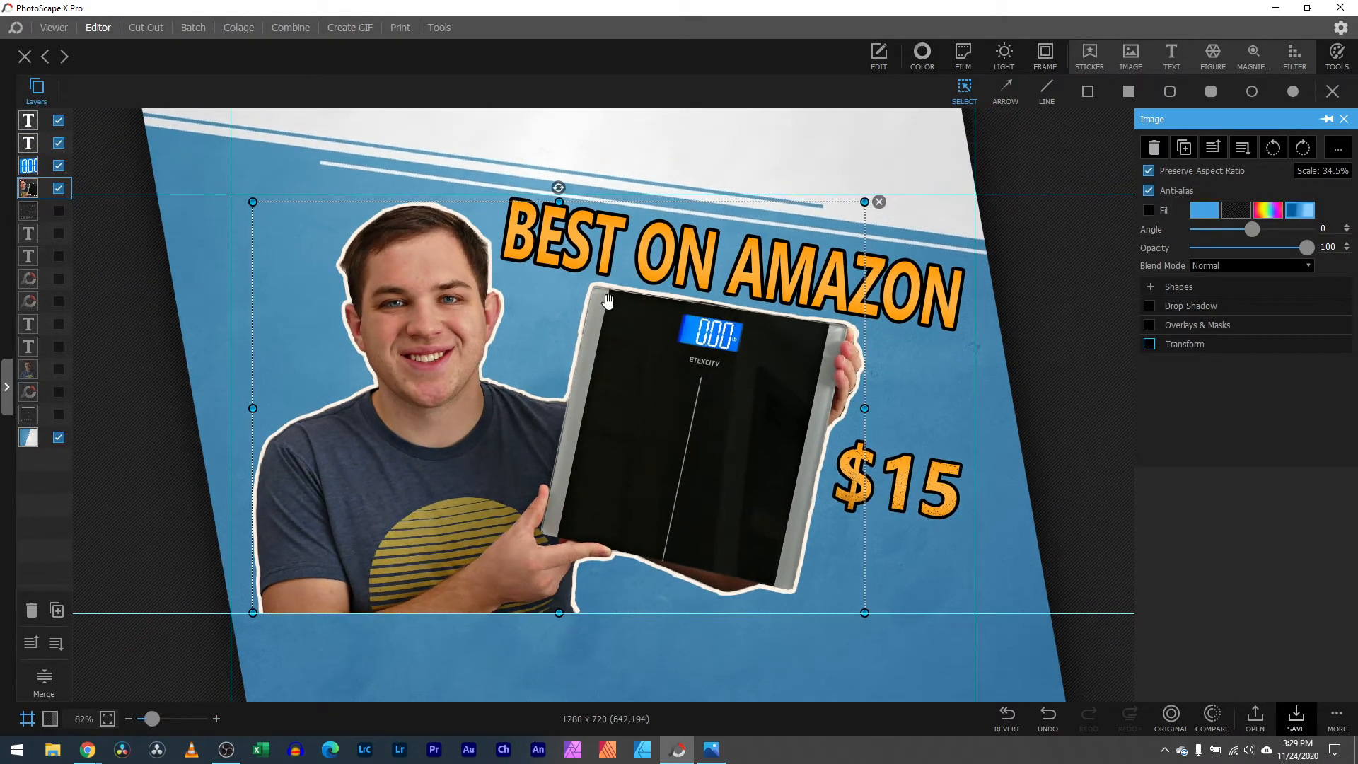
click(690, 140)
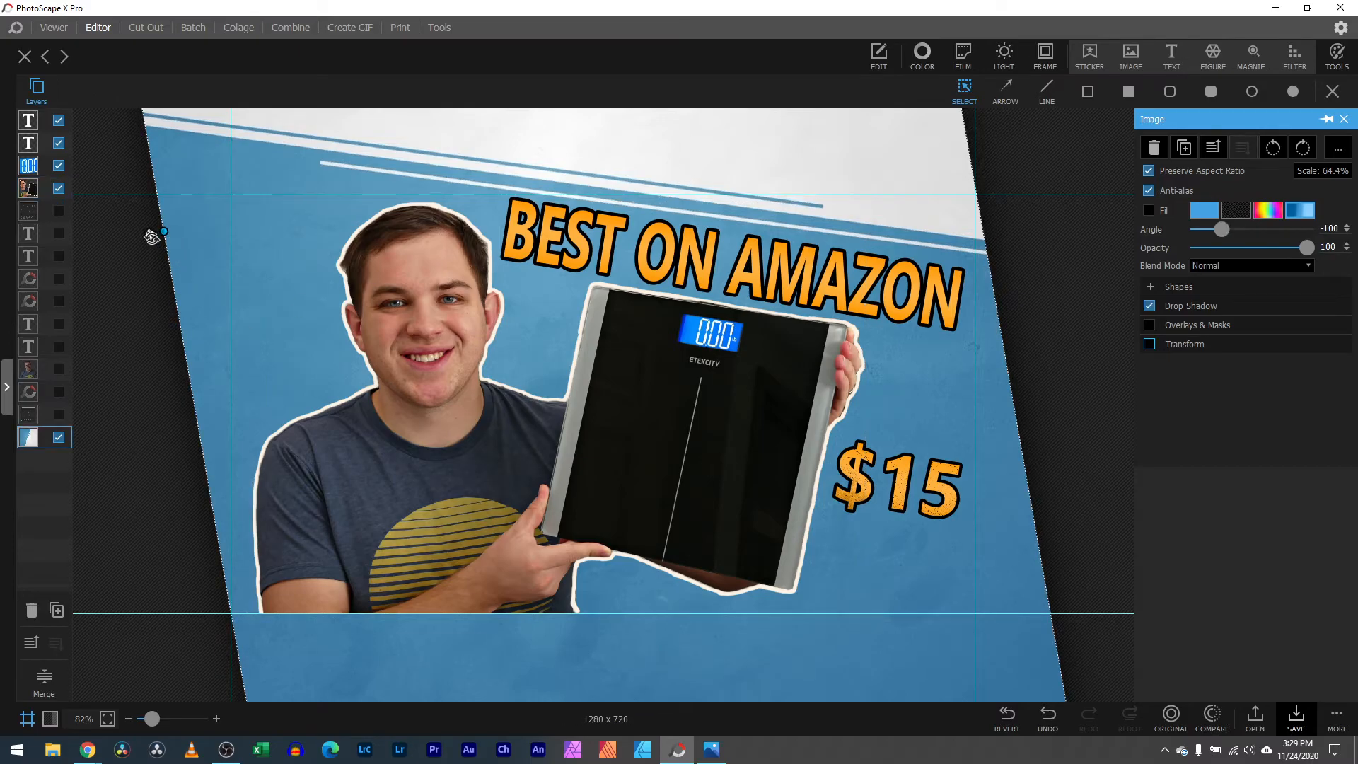
drag(147, 232, 148, 227)
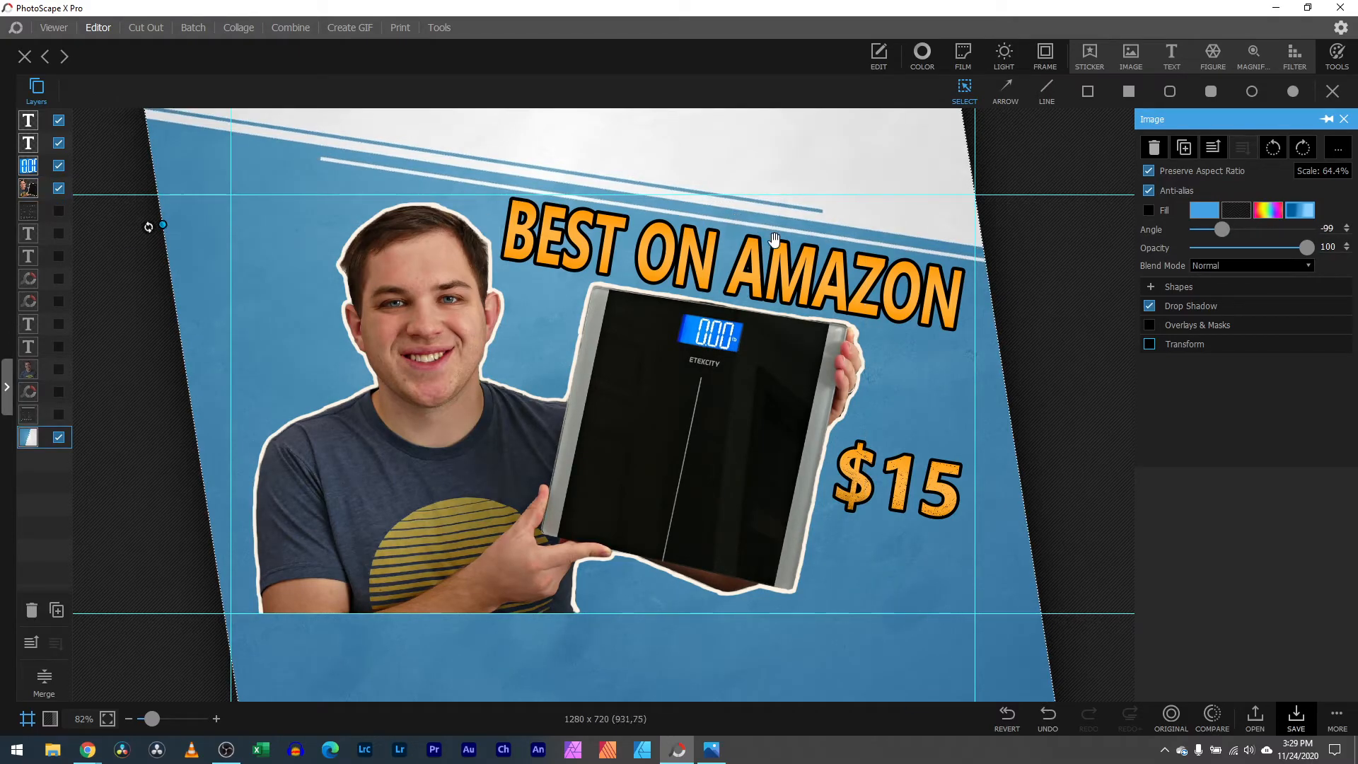
Step: Stretch the headline wider on both sides, then remove the speckled texture from the $15 text
click(792, 280)
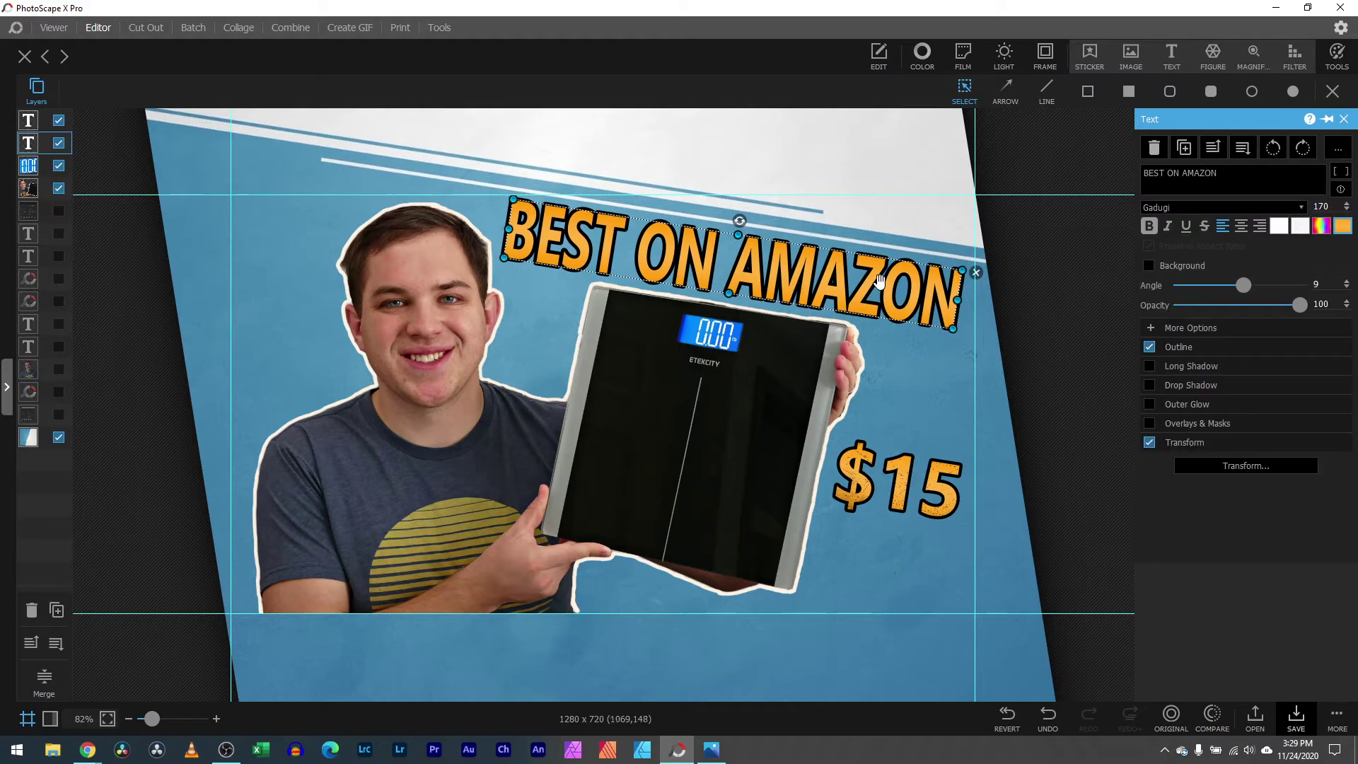
click(1192, 326)
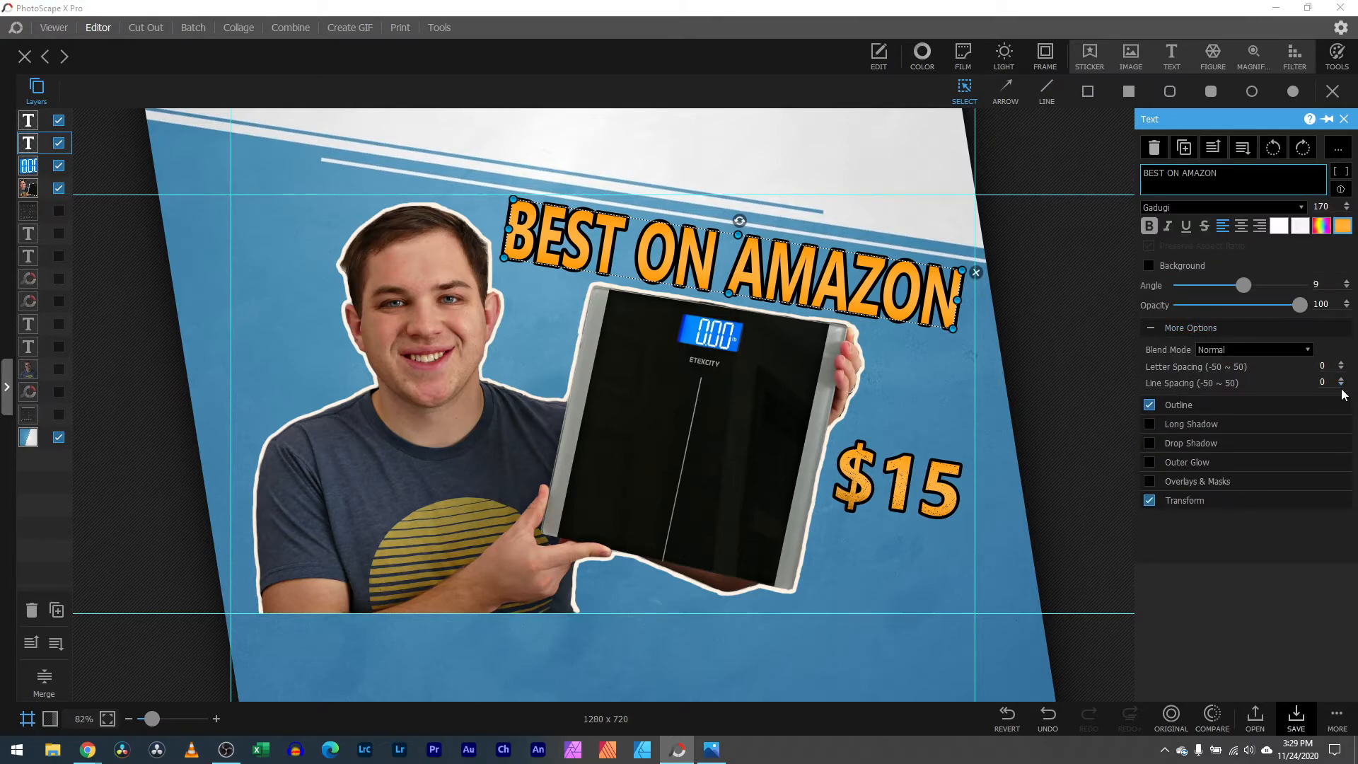
scroll(1342, 372, down, 2)
scroll(1342, 371, down, 2)
drag(949, 300, 964, 300)
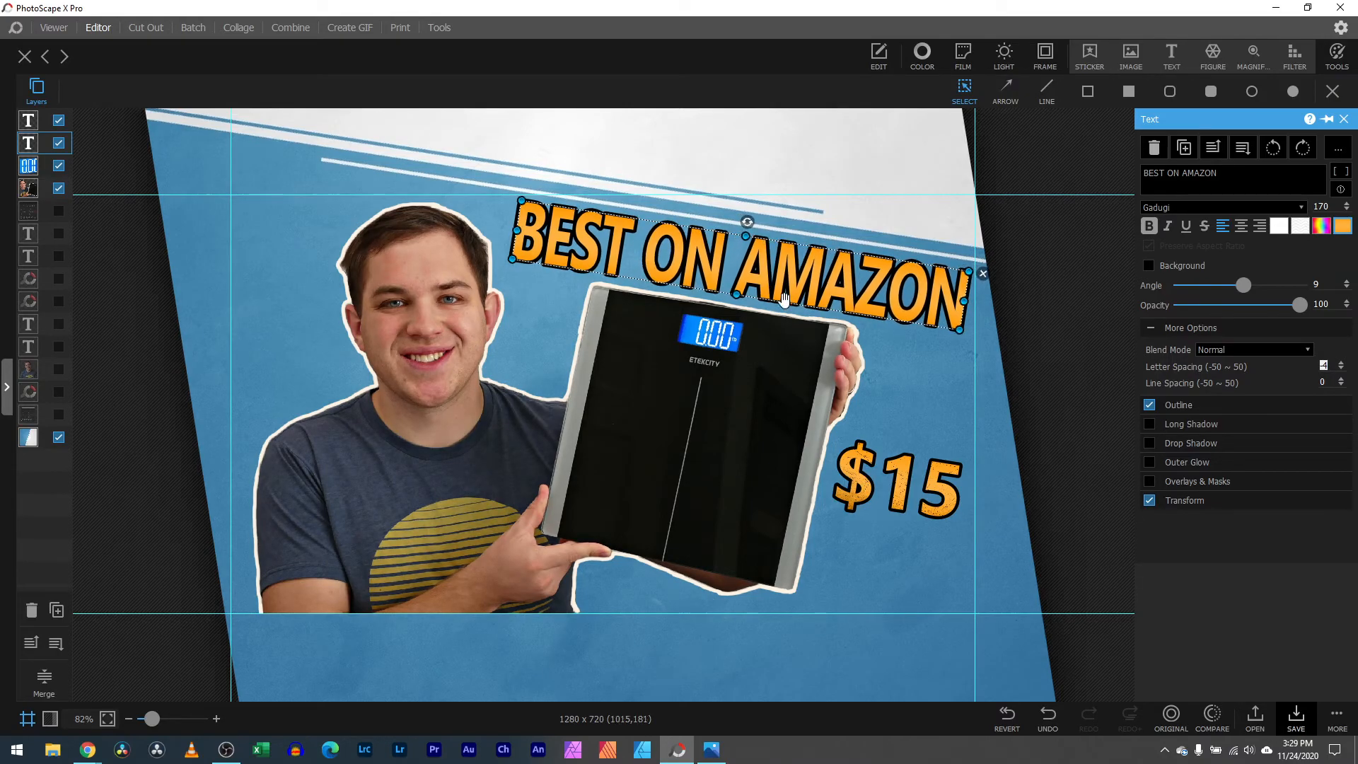
drag(515, 229, 499, 232)
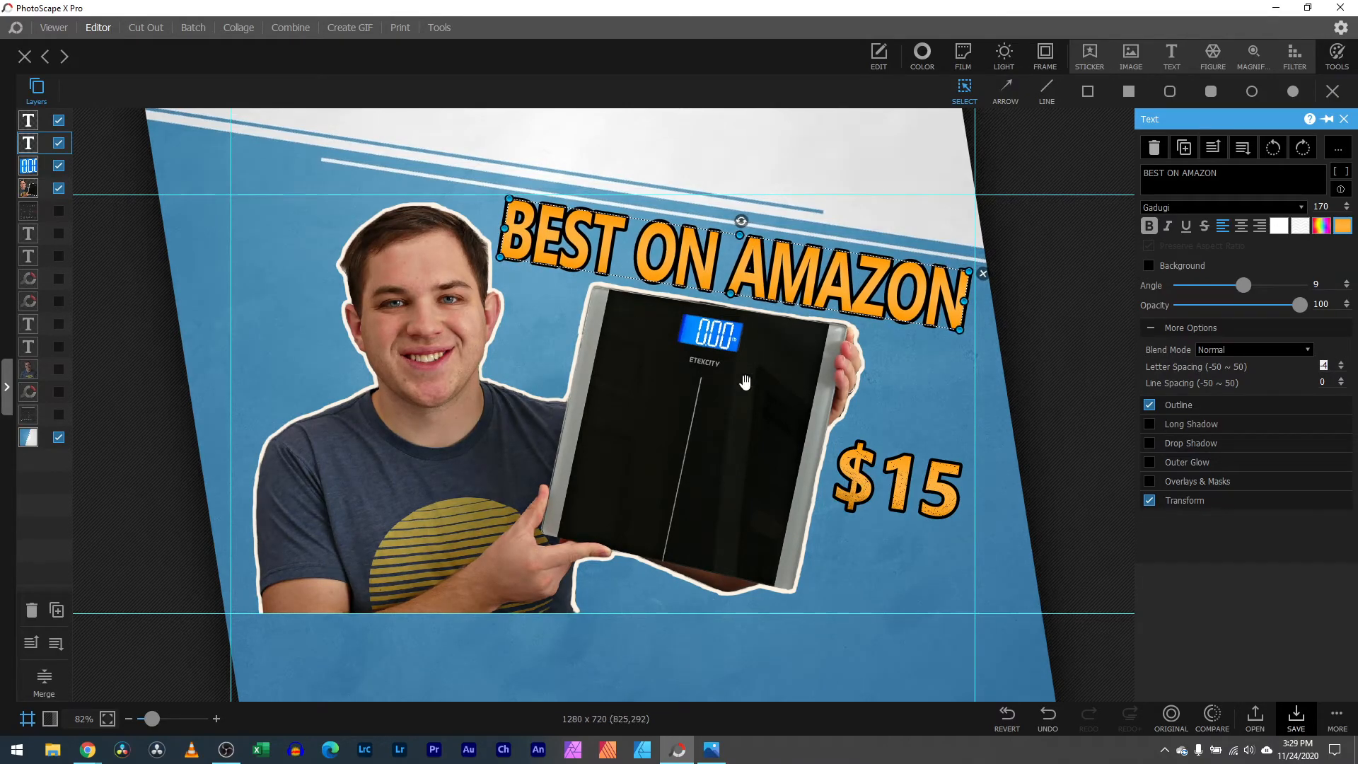
click(913, 486)
click(1151, 482)
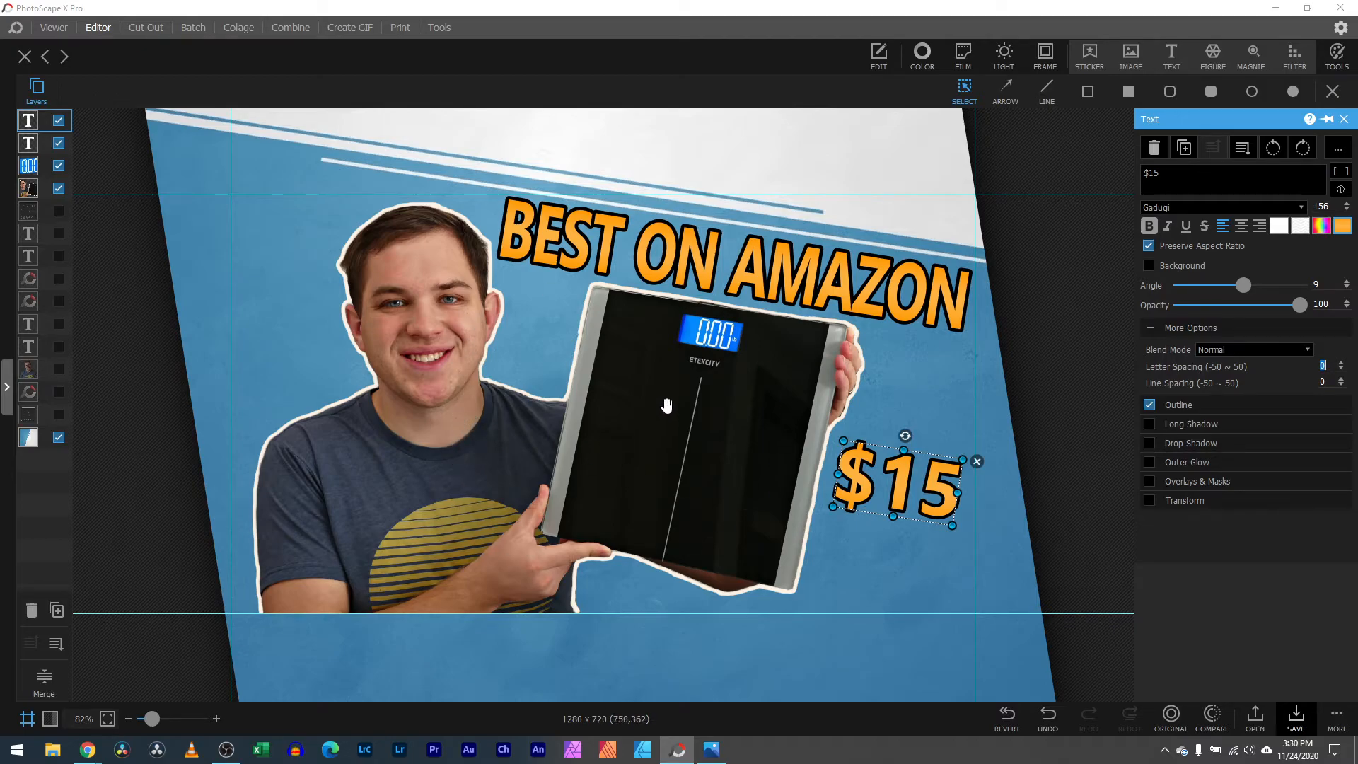
click(457, 467)
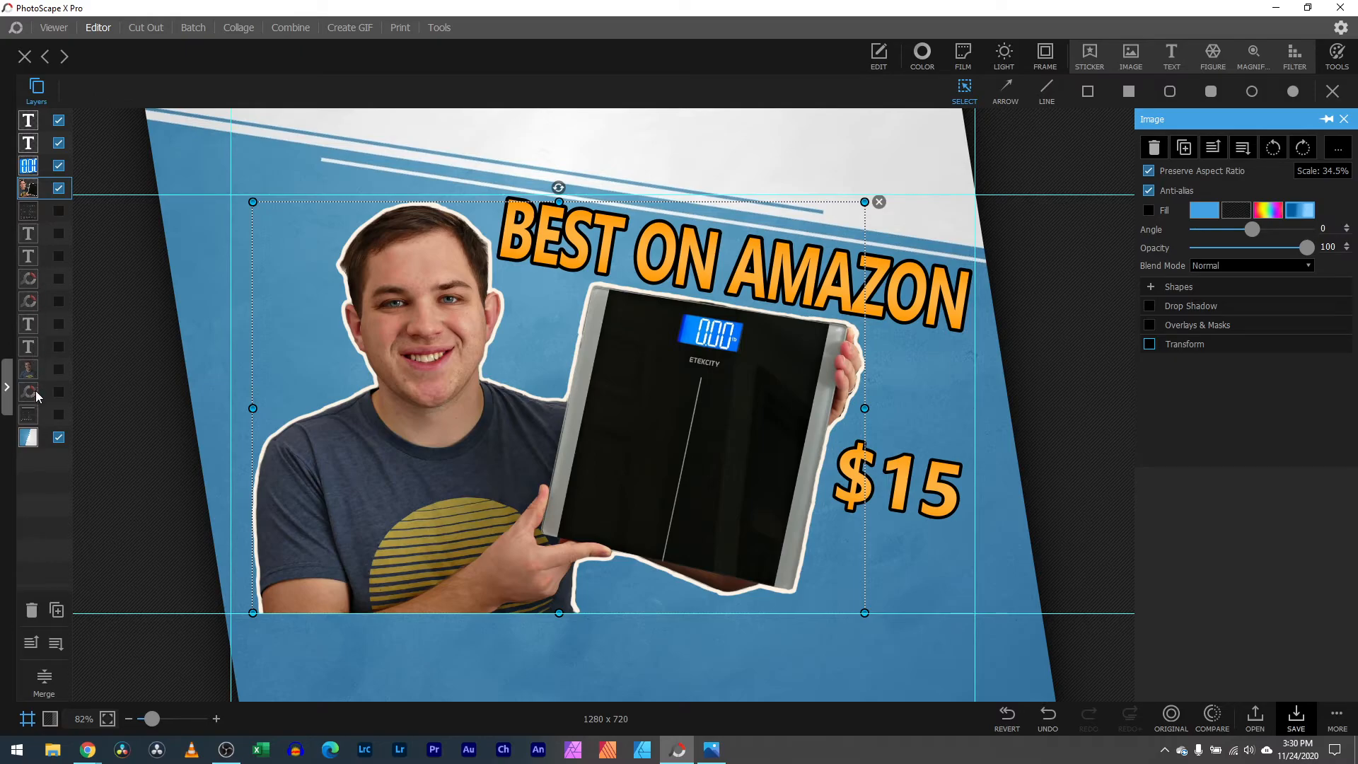
click(29, 442)
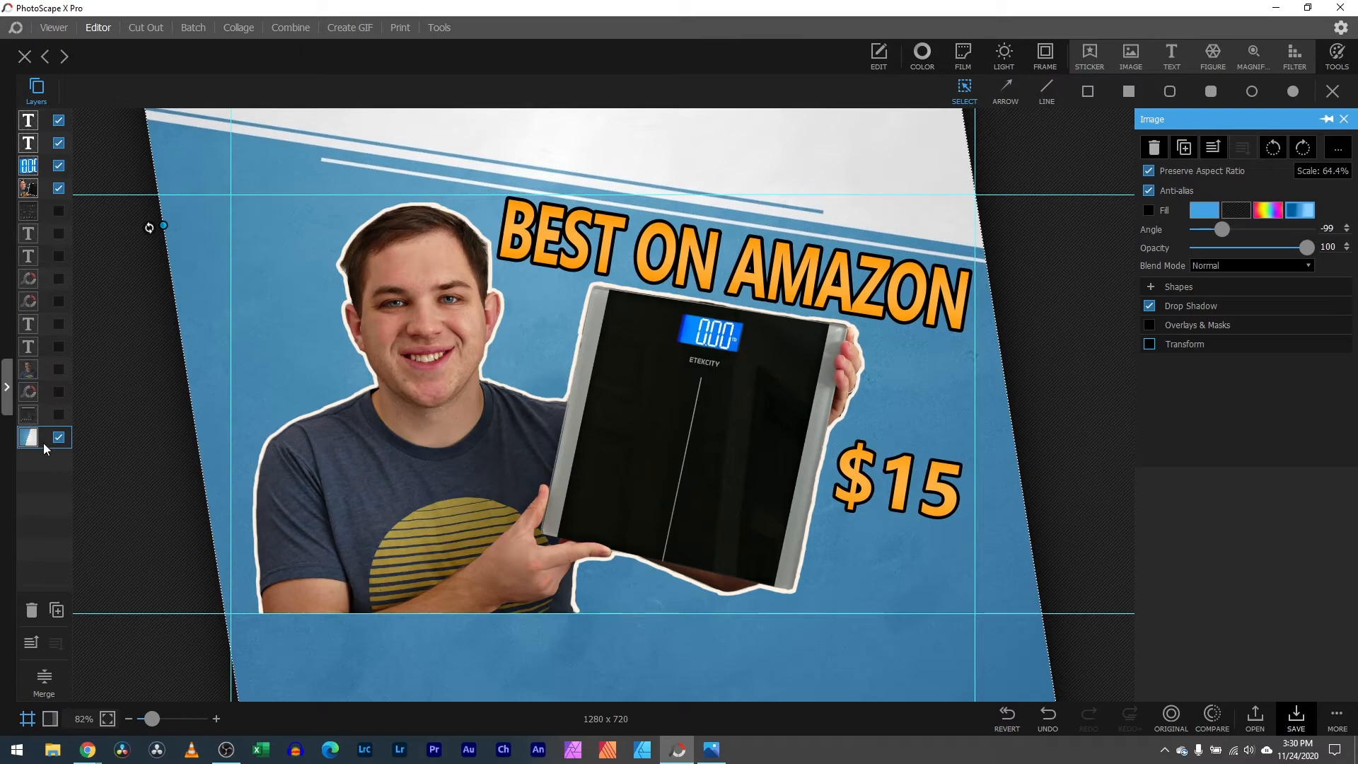
click(29, 415)
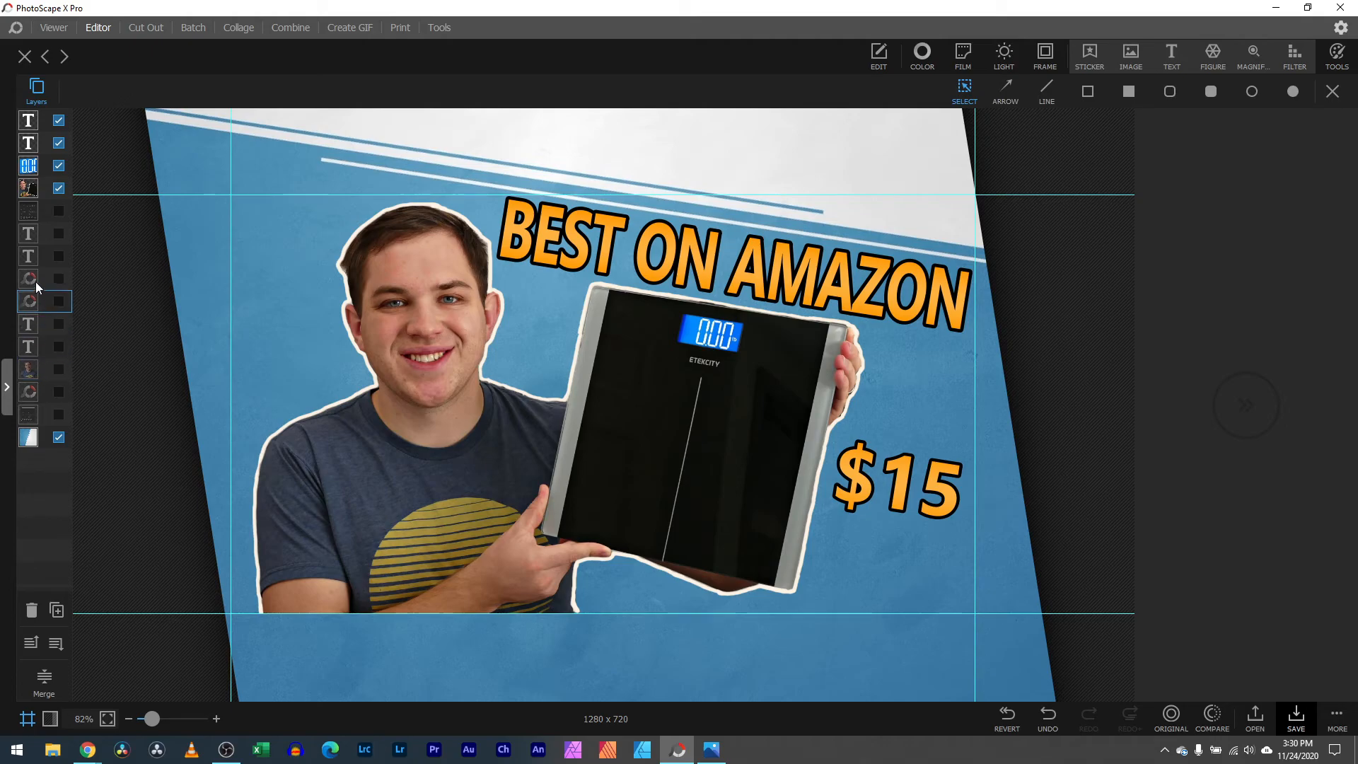
click(29, 188)
click(29, 144)
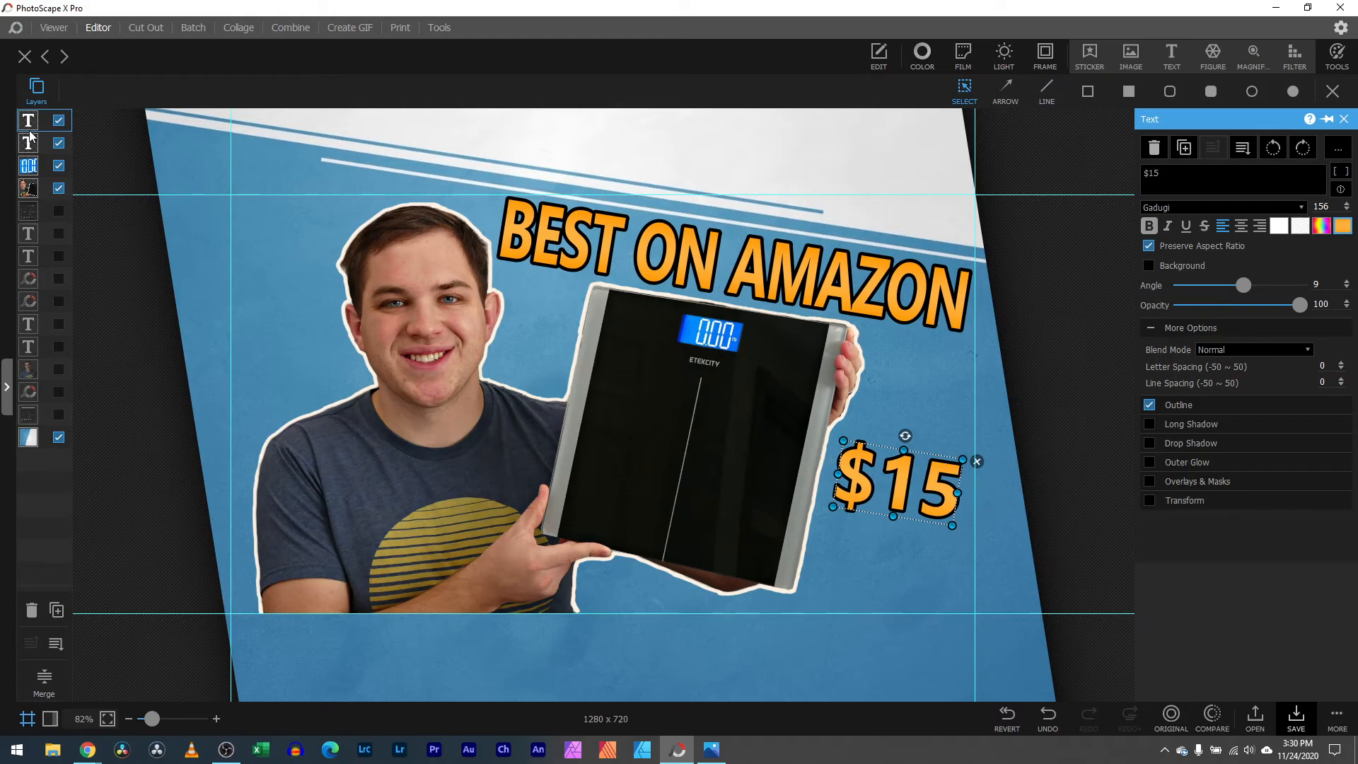
click(30, 167)
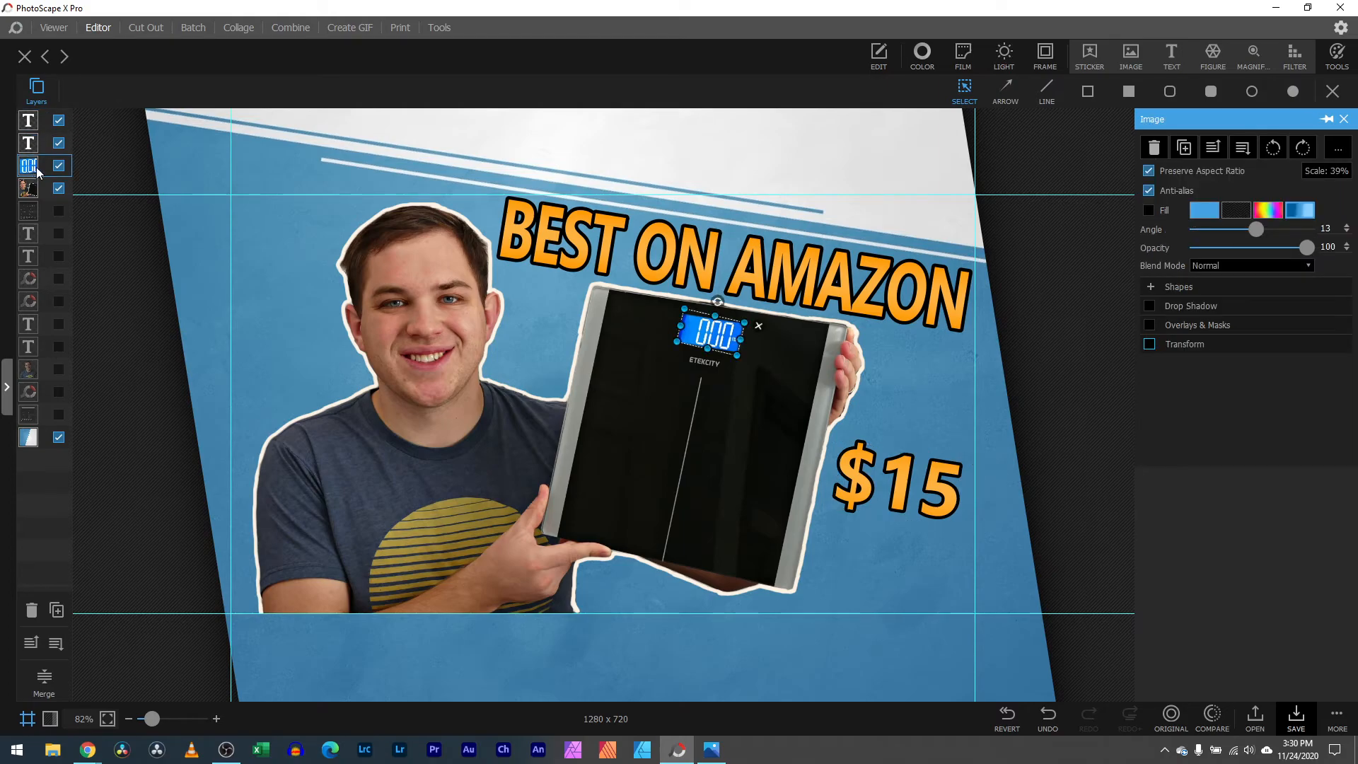
click(29, 188)
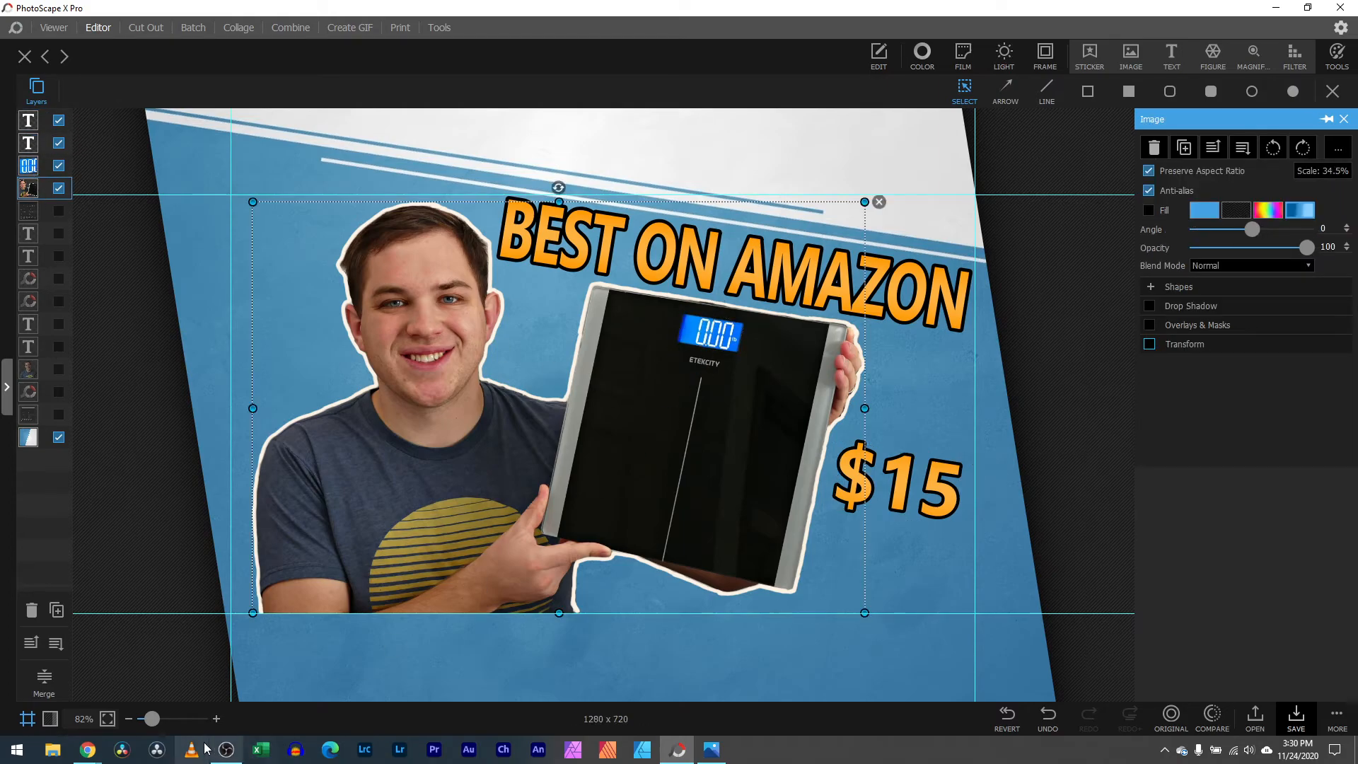
mouse_move(379, 364)
mouse_down()
mouse_move(348, 499)
mouse_move(404, 485)
mouse_up()
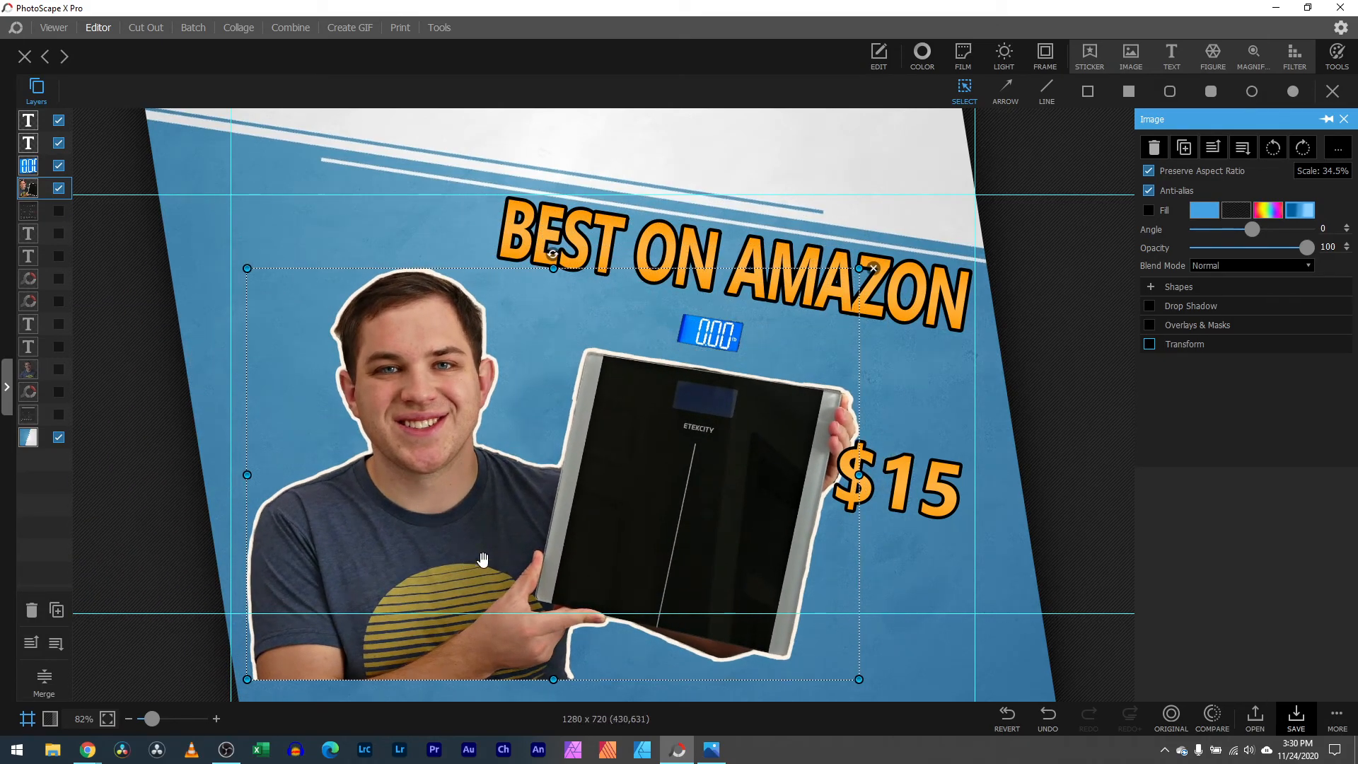
key(ctrl+z)
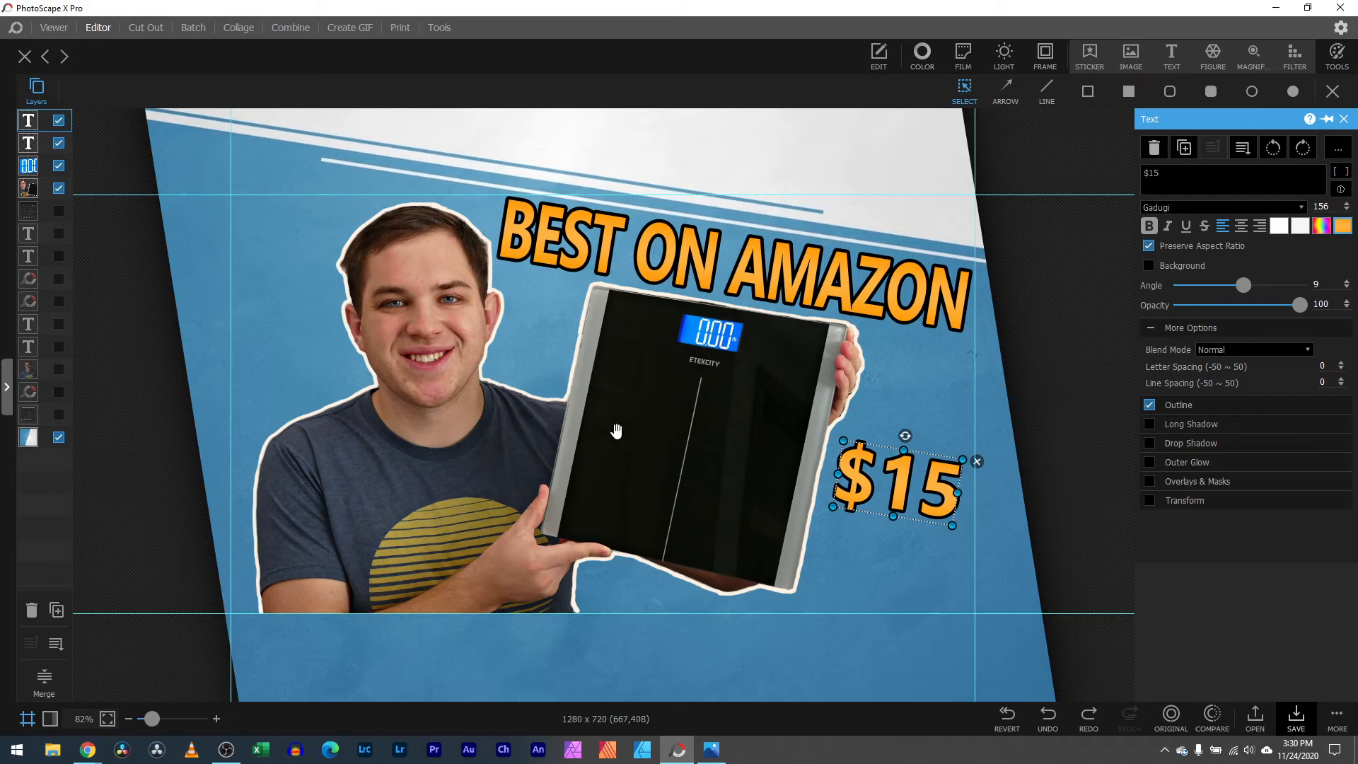
drag(153, 720, 169, 722)
click(762, 271)
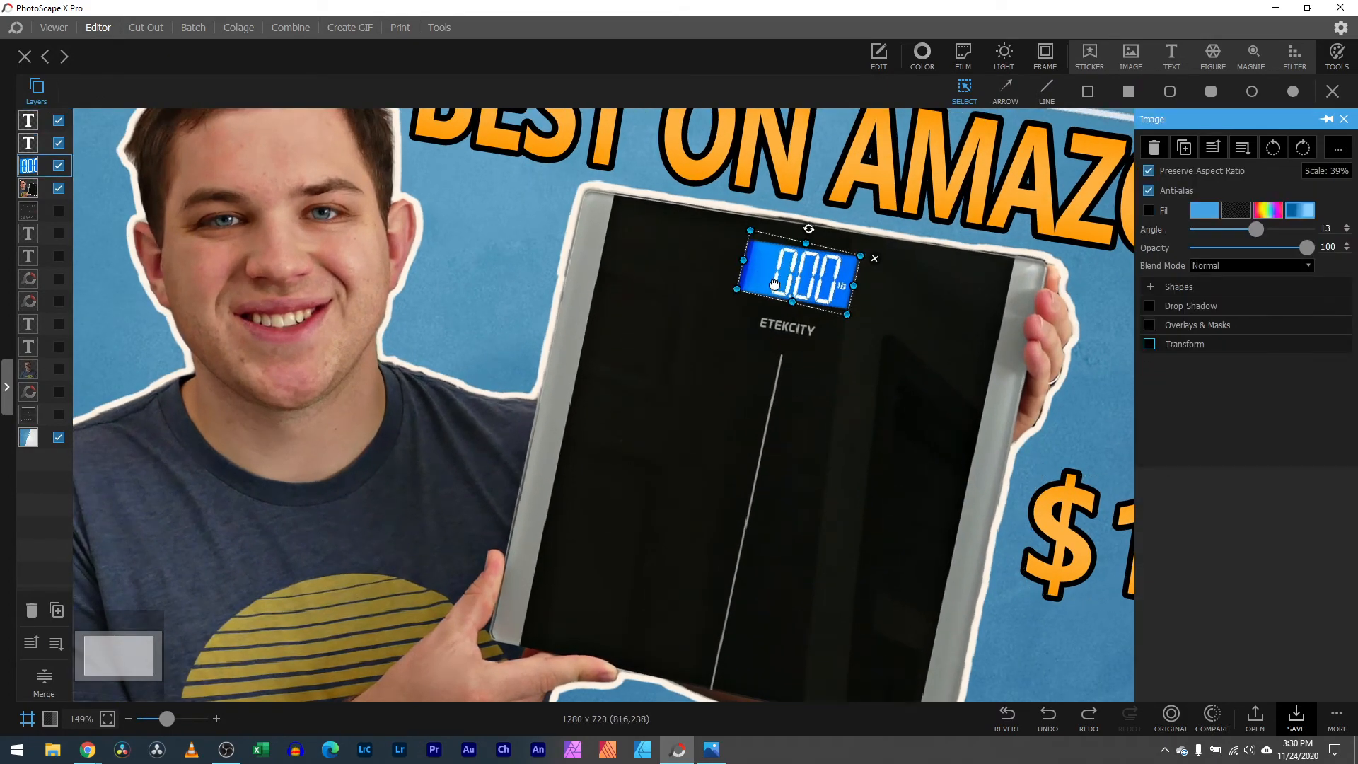
drag(770, 285, 677, 335)
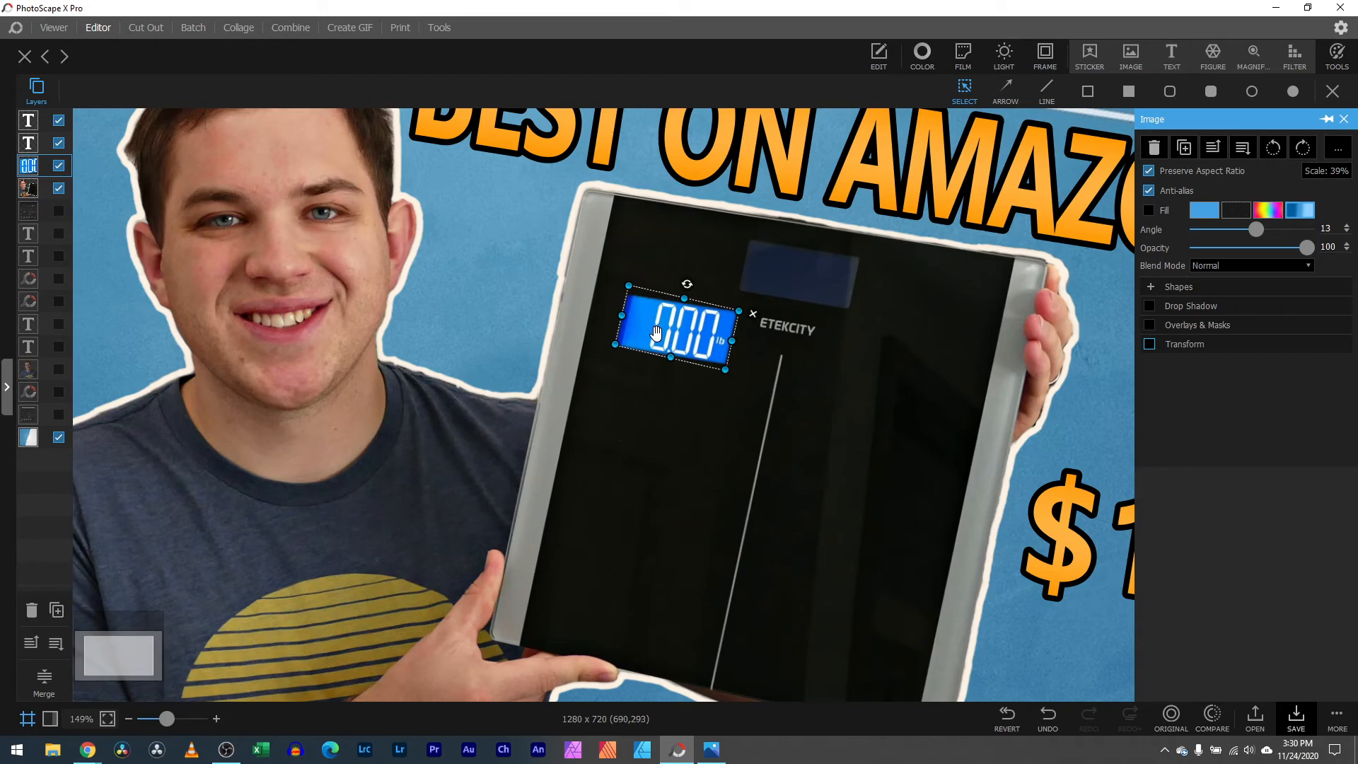
mouse_move(651, 326)
mouse_down()
mouse_move(791, 274)
mouse_move(780, 277)
mouse_up()
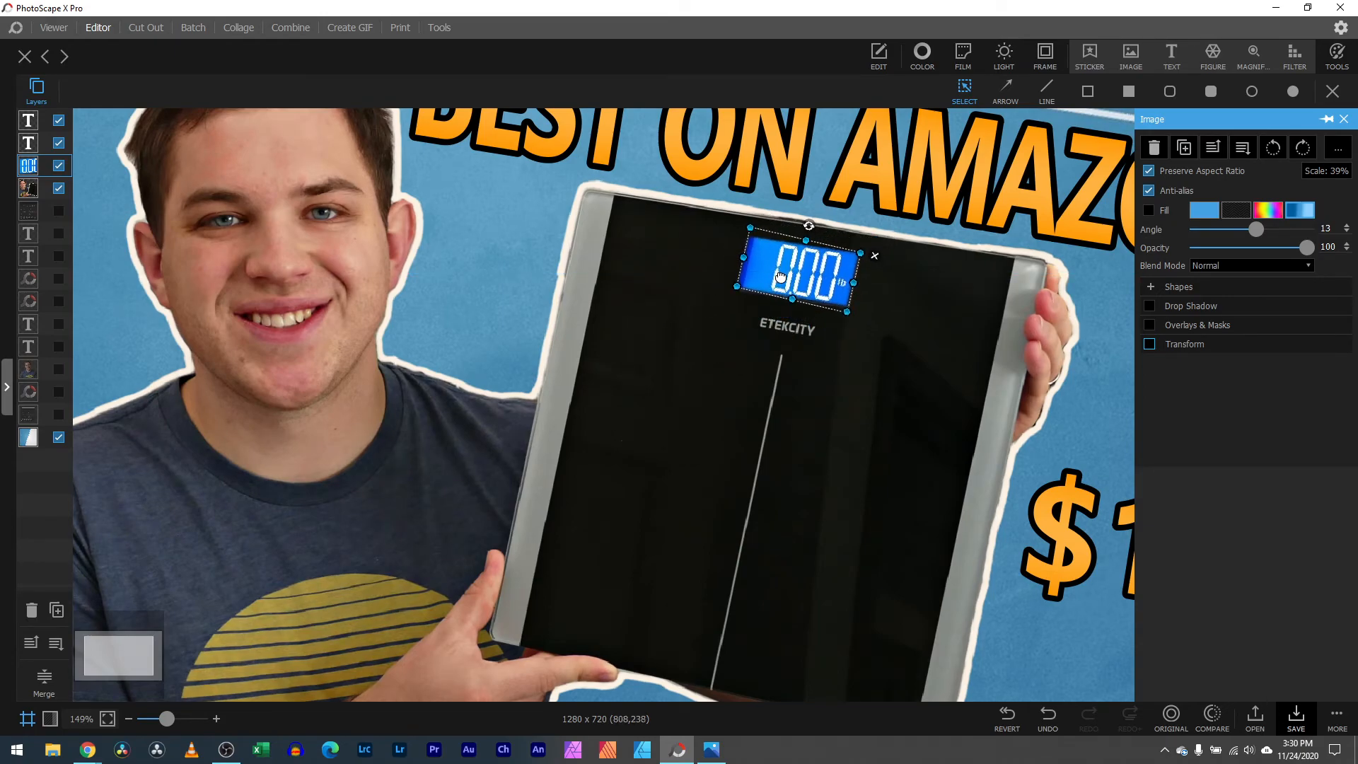
drag(169, 720, 151, 720)
click(1054, 331)
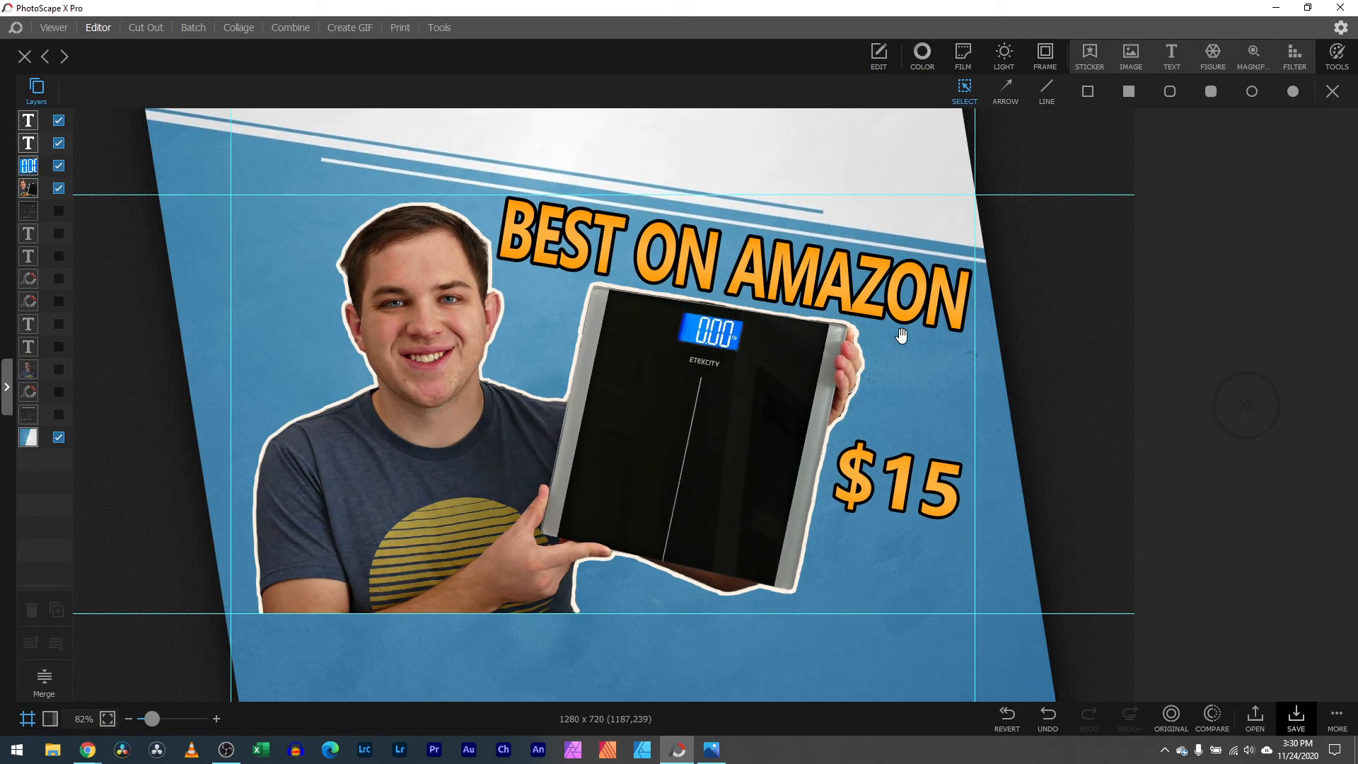
Step: Nudge the 0.00 overlay and background, then view Sample thumbnail 2.png in Windows Photos
mouse_move(711, 332)
mouse_down()
mouse_move(899, 763)
mouse_move(712, 336)
mouse_up()
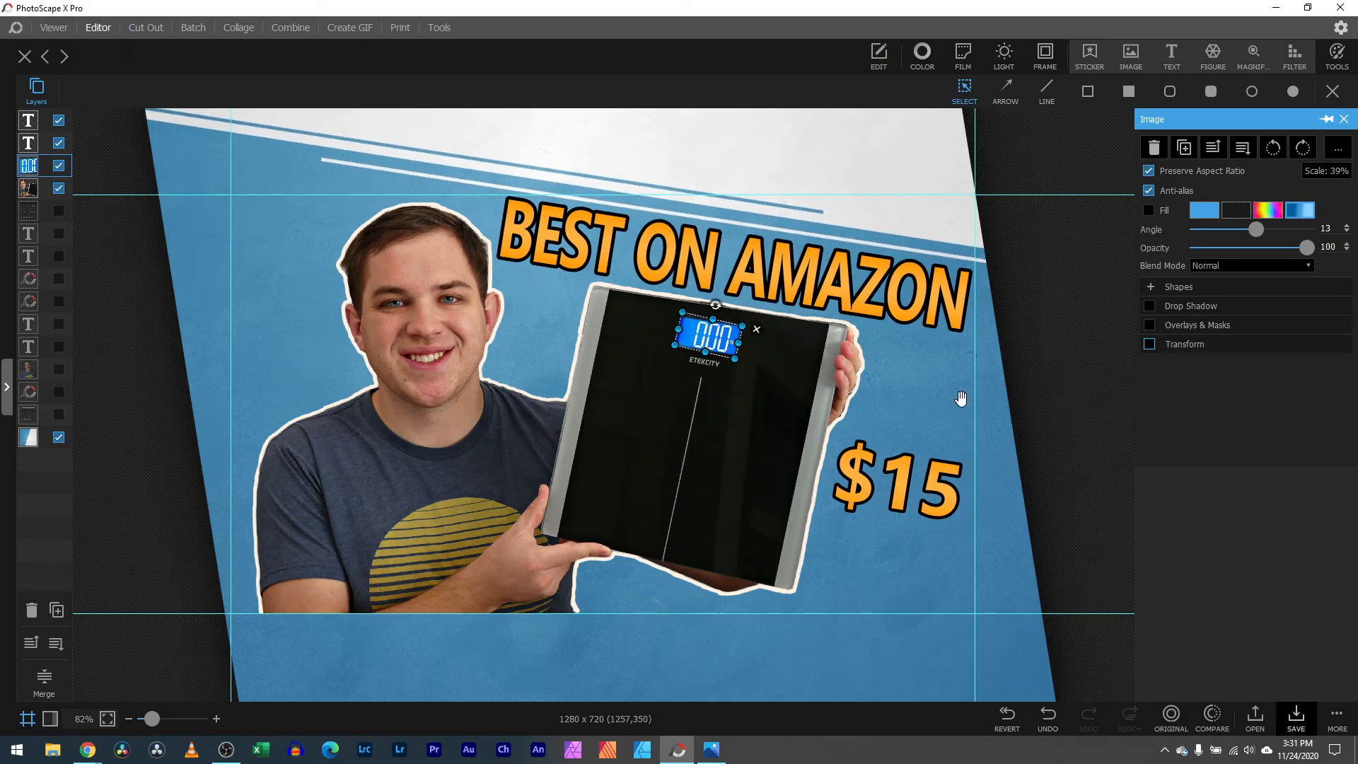
click(722, 331)
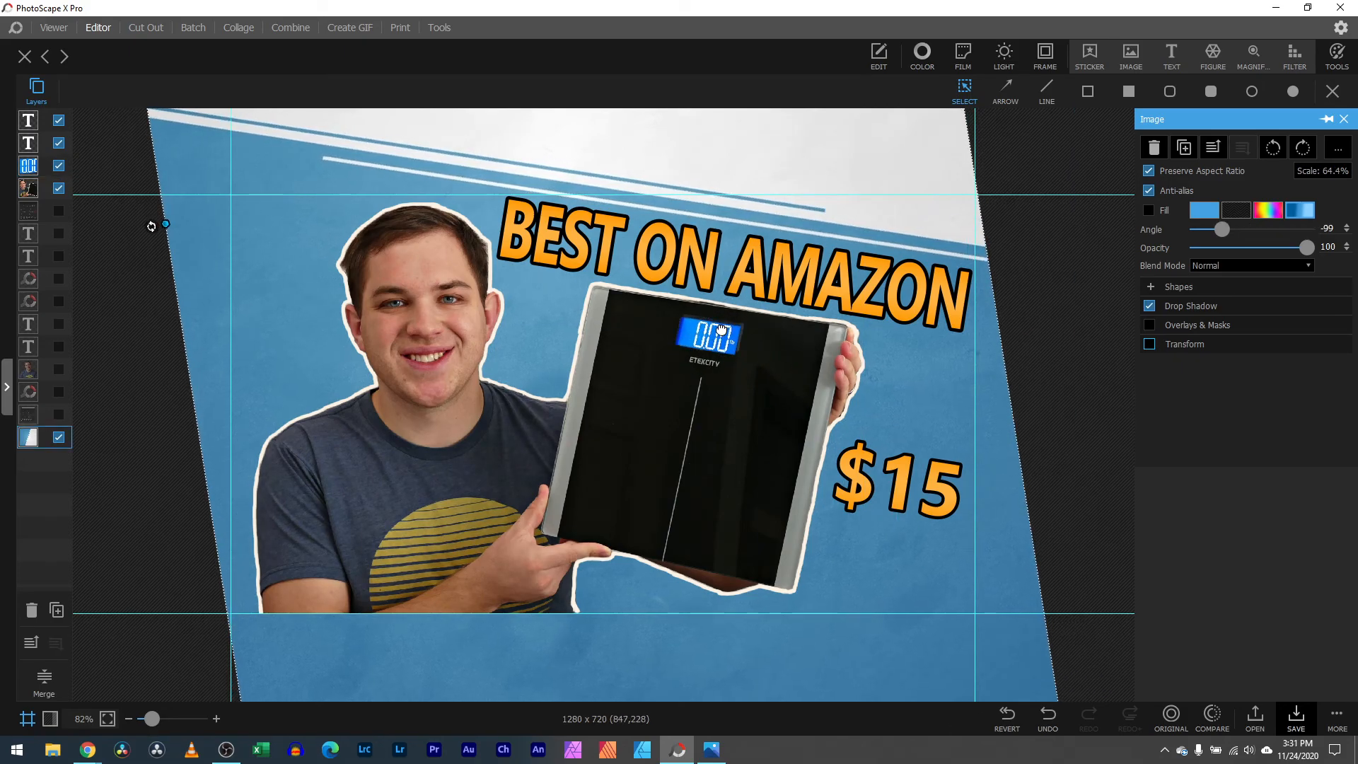
drag(722, 332, 718, 333)
click(712, 338)
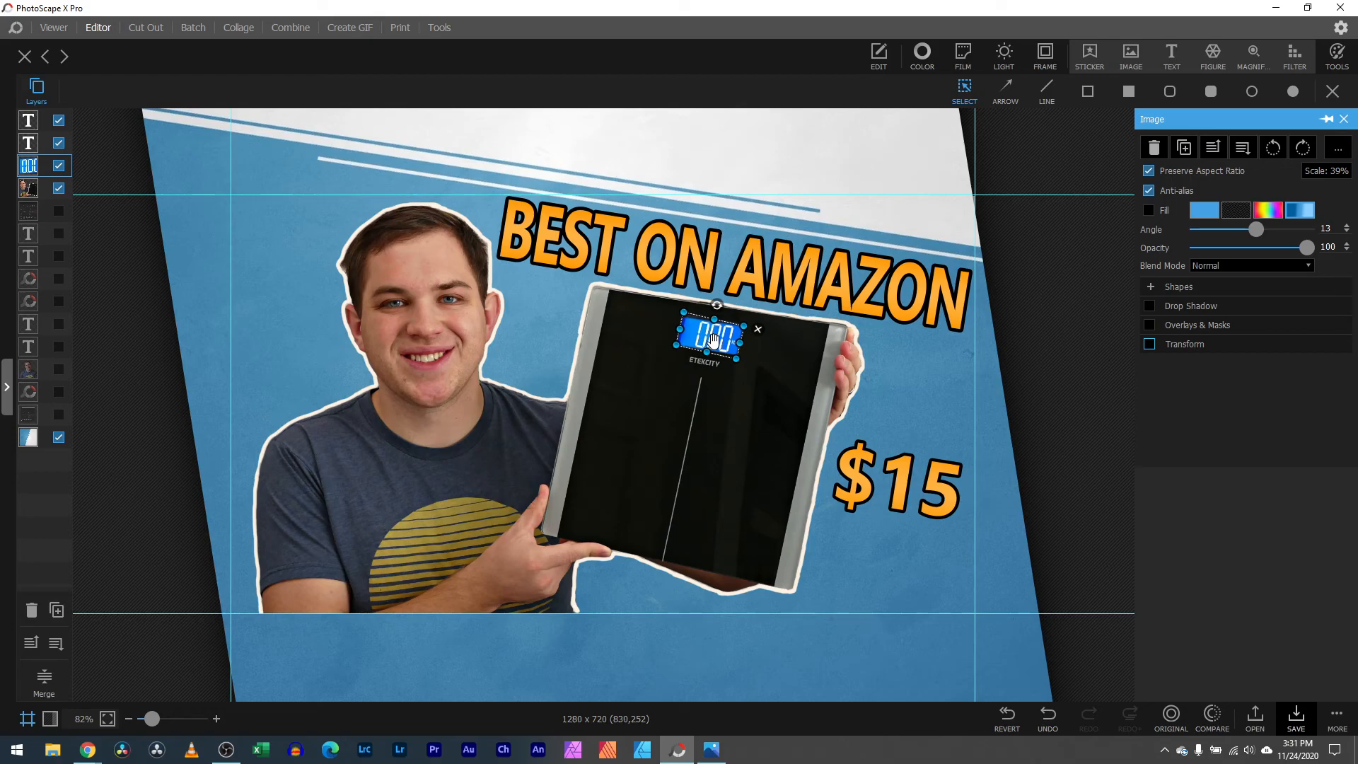
click(711, 748)
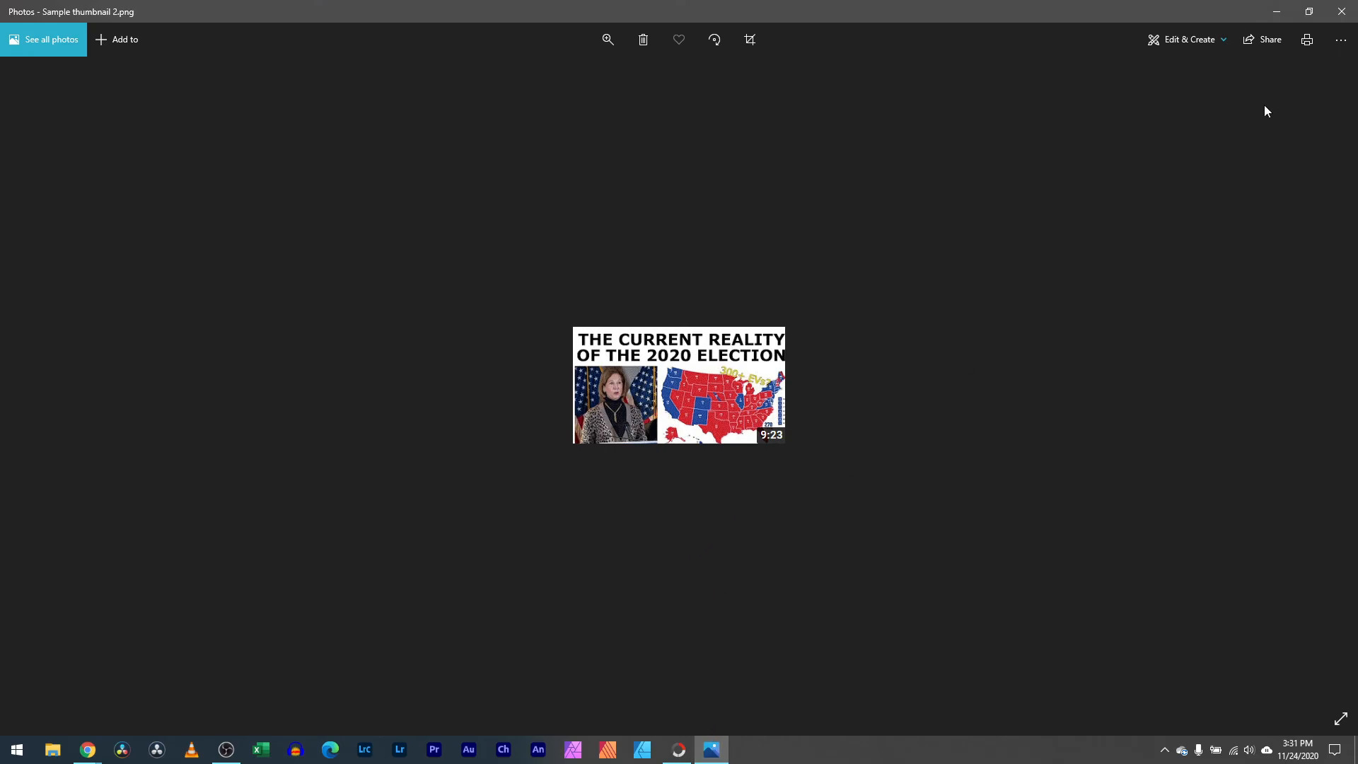
Step: Close Windows Photos and zoom the canvas out to 50%
click(1345, 10)
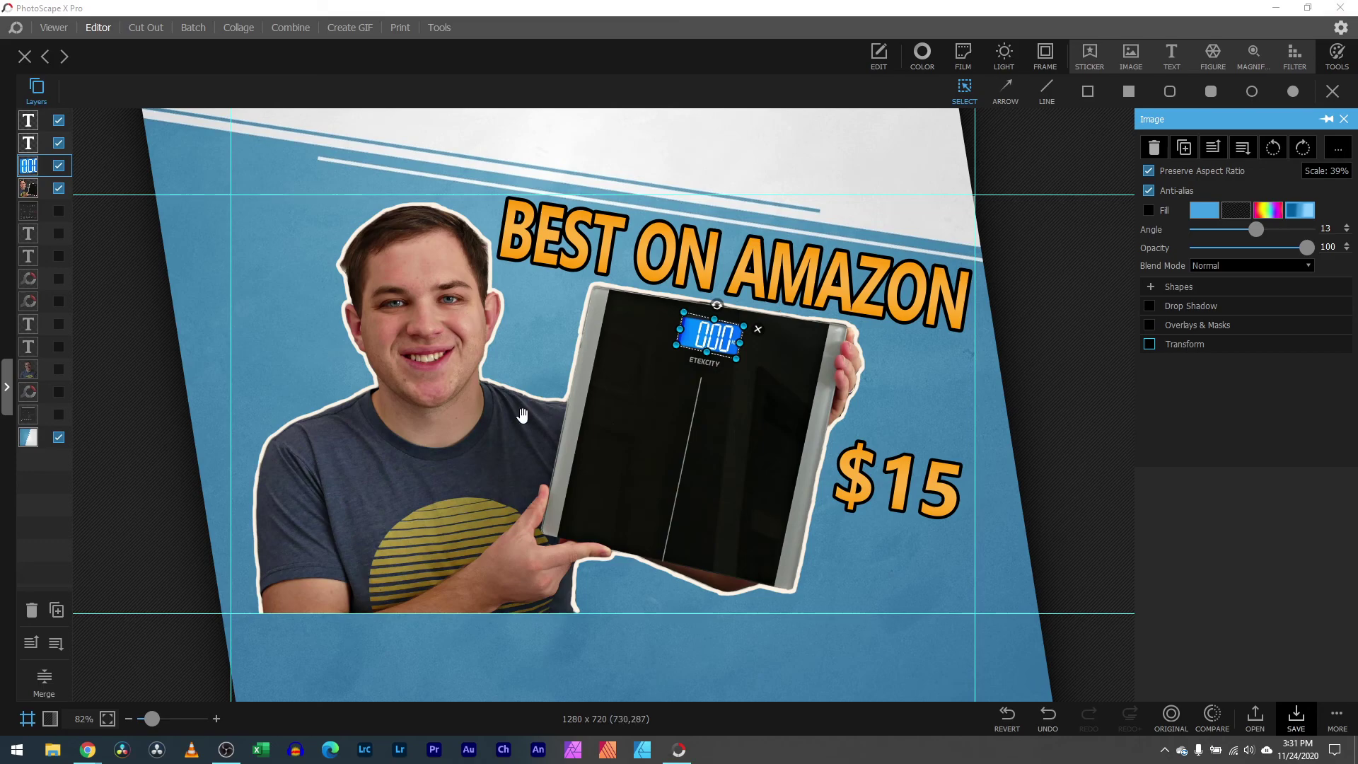
click(146, 720)
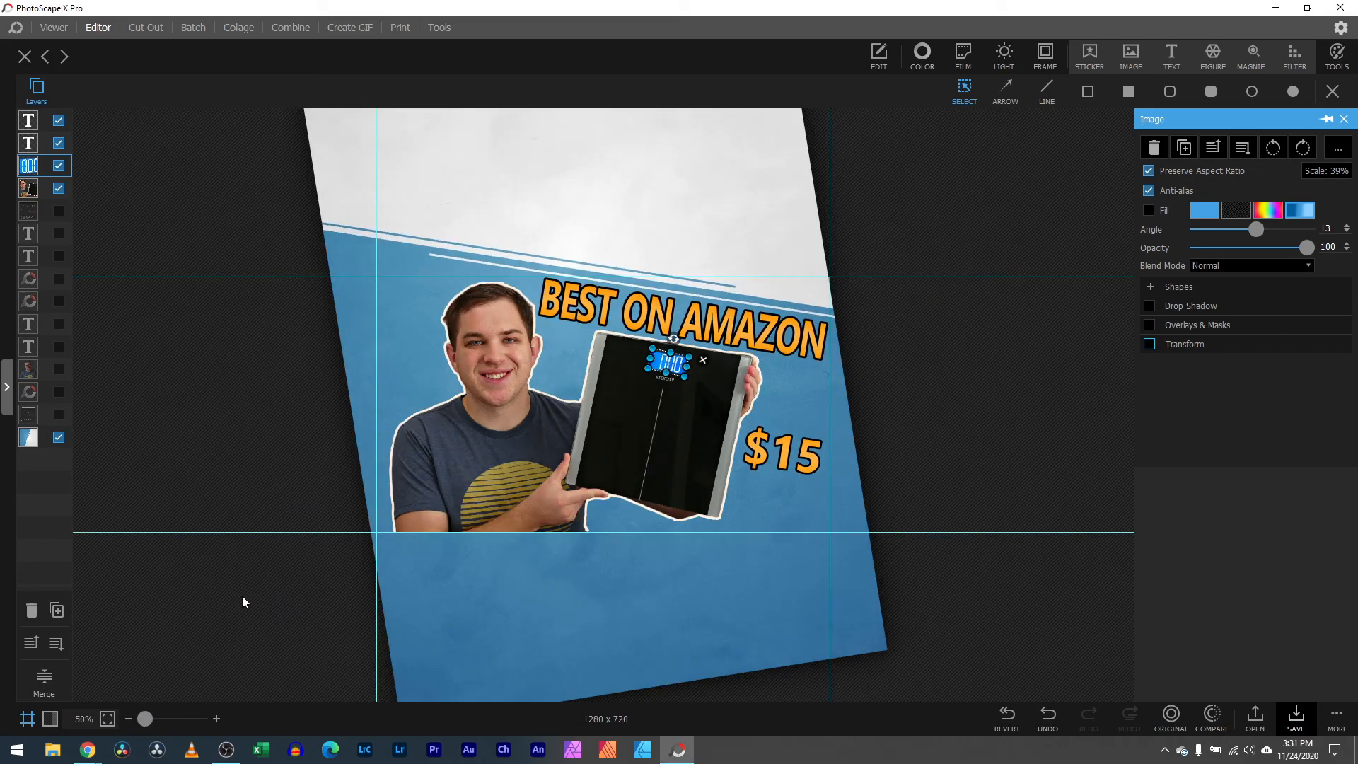